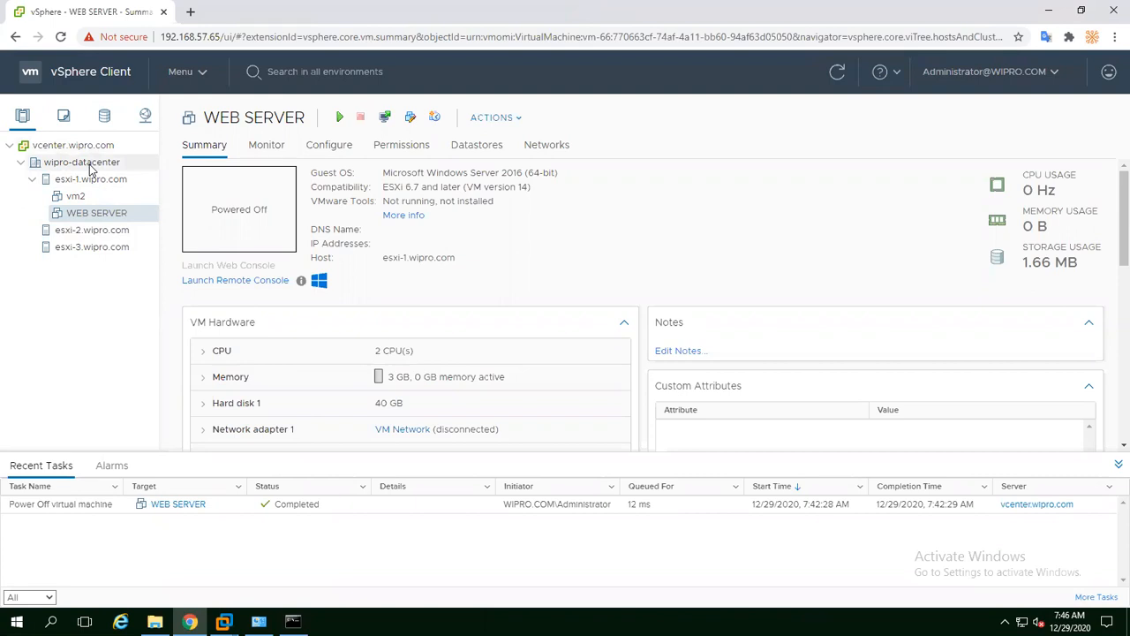
# Start the New Virtual Machine wizard for wipro-datacenter with the "Create a new virtual machine" creation type.
pyautogui.rightClick(88, 163)
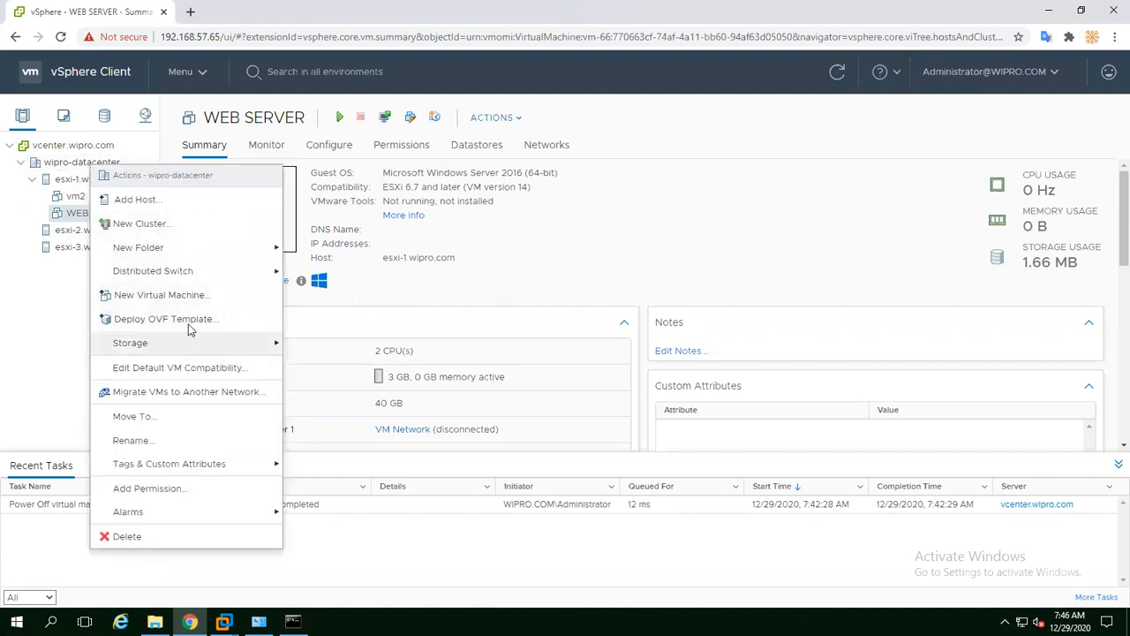
pyautogui.click(200, 305)
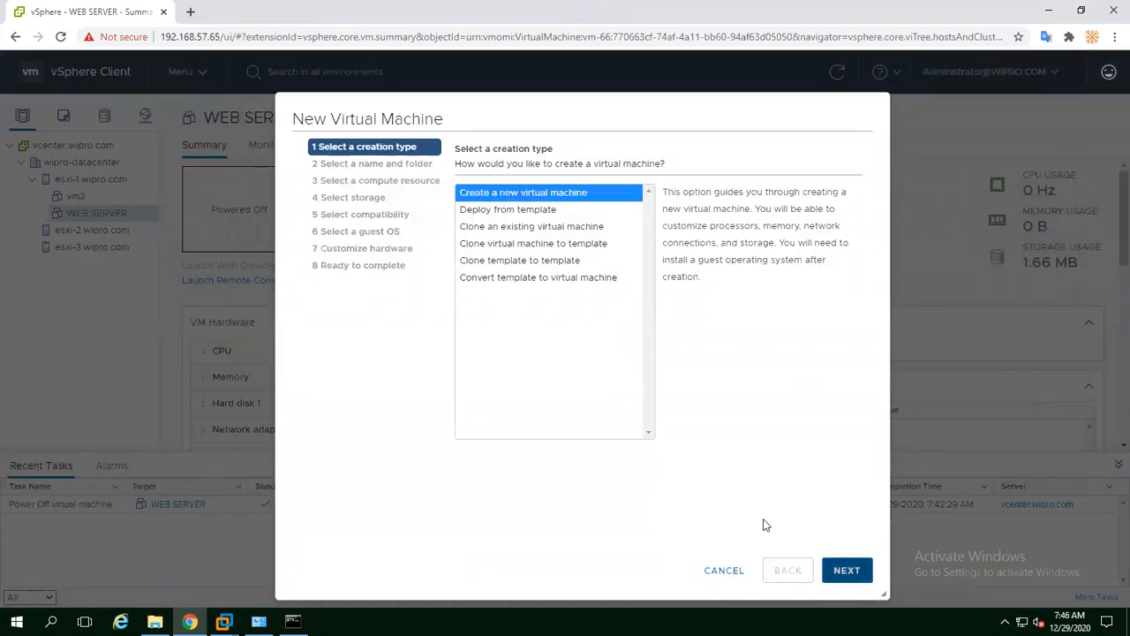
pyautogui.click(847, 571)
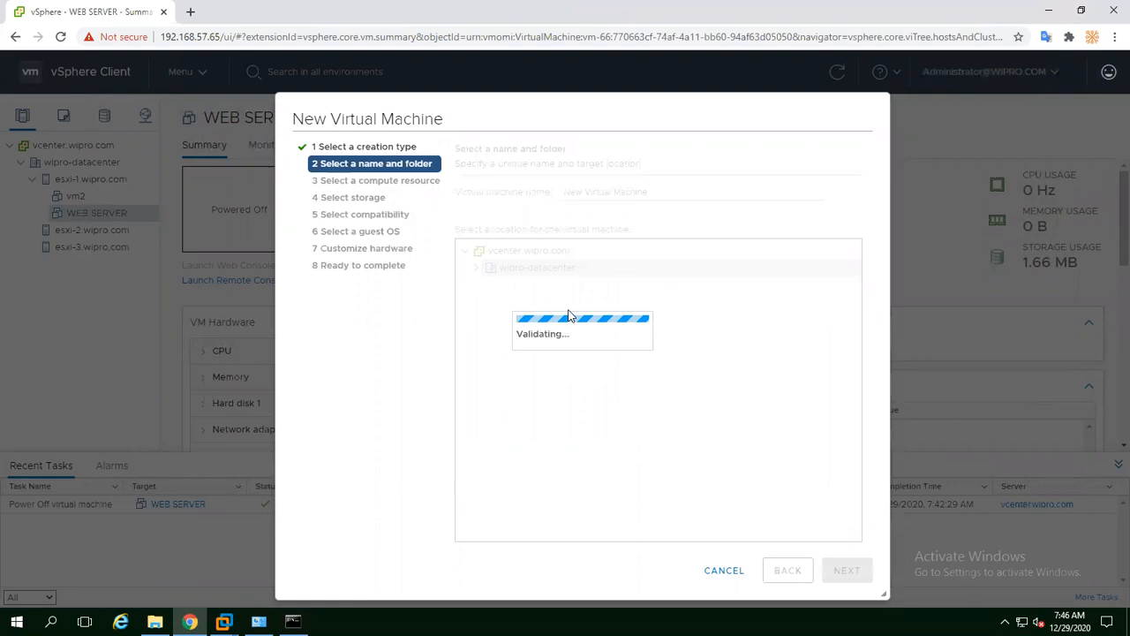
# Name the virtual machine Vm1 in wipro-datacenter and accept esxi-1.wipro.com as its compute resource.
pyautogui.moveTo(658, 191); pyautogui.dragTo(537, 192)
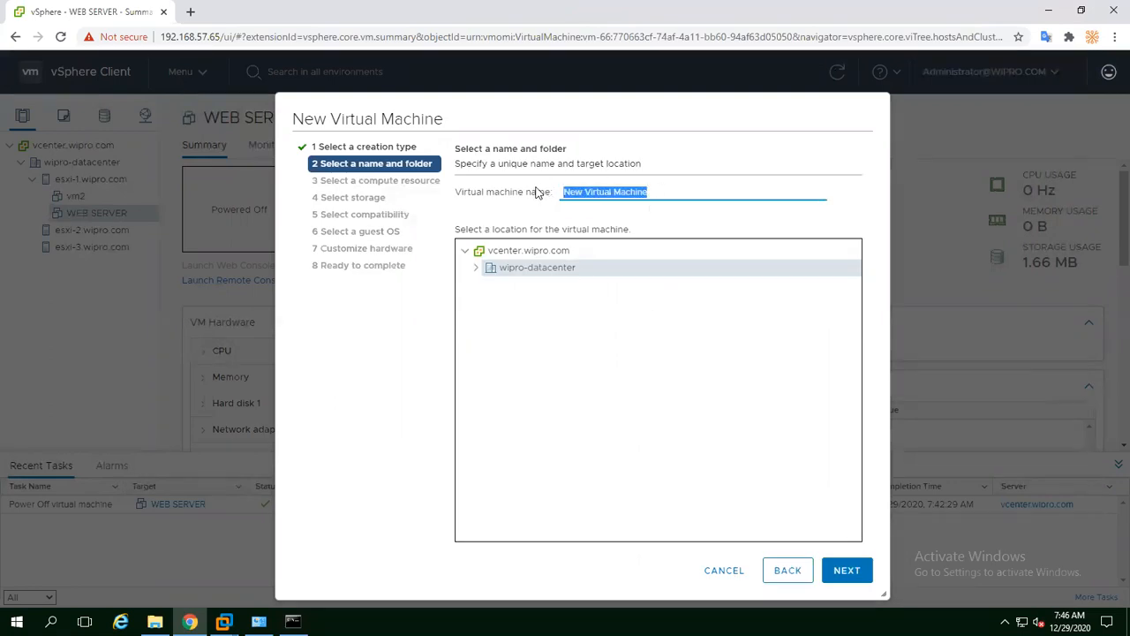
pyautogui.write('Vm1')
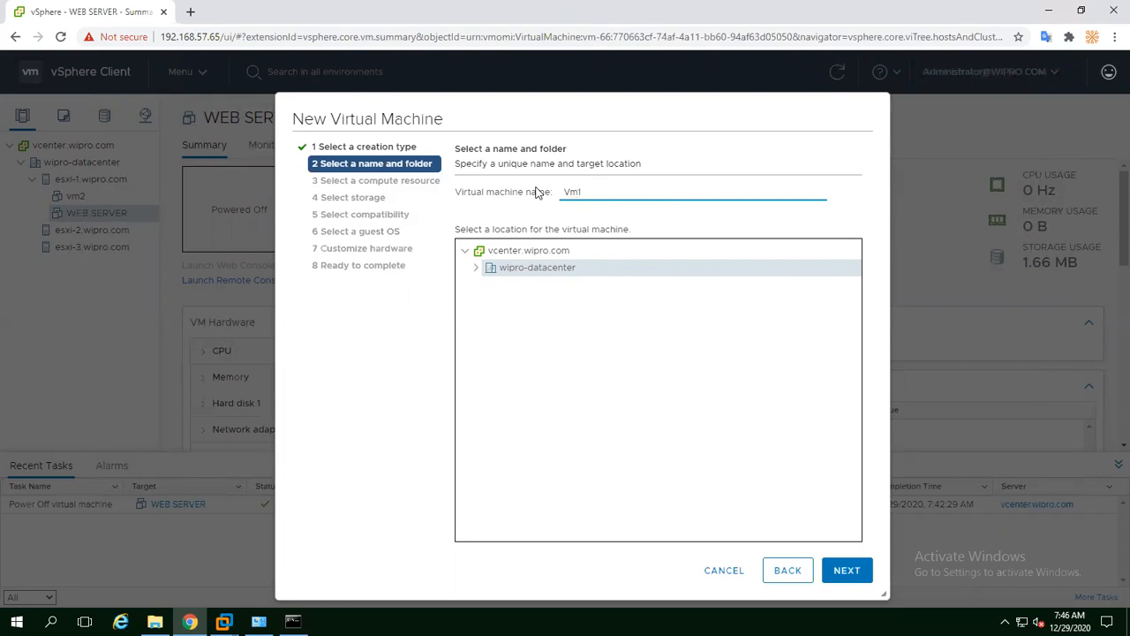
pyautogui.click(852, 572)
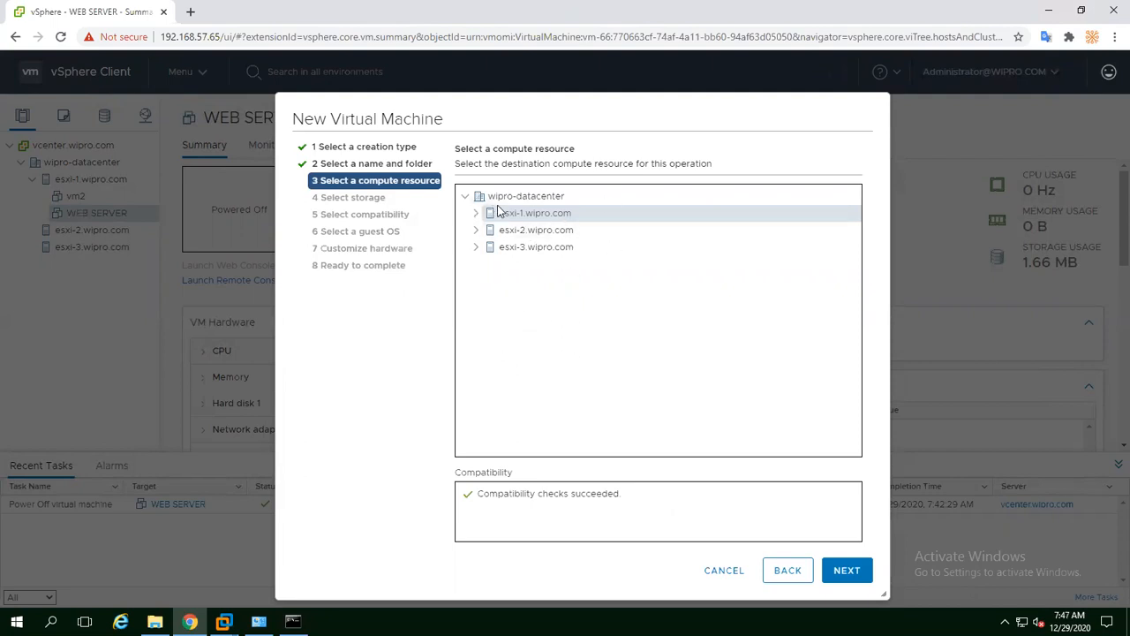
pyautogui.click(842, 571)
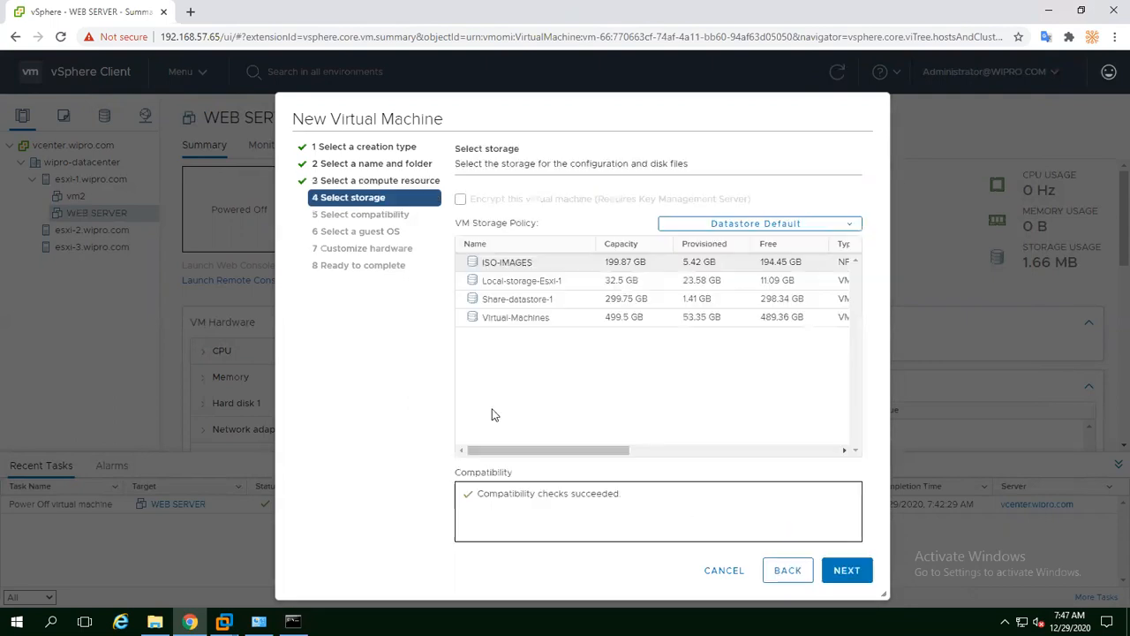
# Launch ZoomIt64 from the desktop and return to the New Virtual Machine wizard in Chrome.
pyautogui.moveTo(564, 110); pyautogui.dragTo(549, 71)
pyautogui.moveTo(662, 108); pyautogui.dragTo(625, 44)
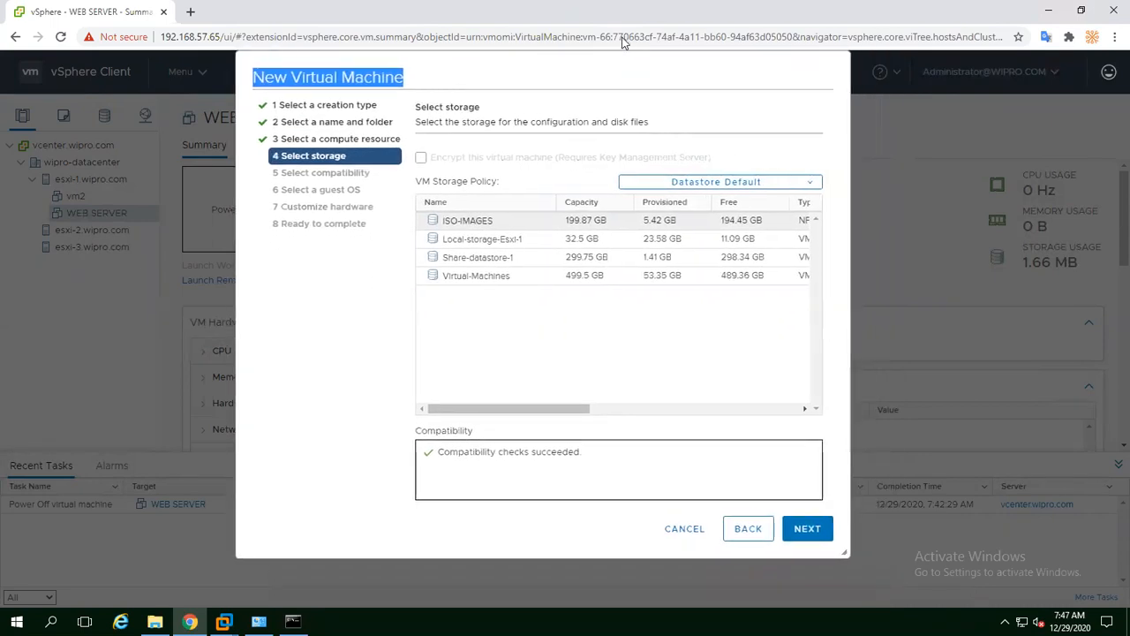
pyautogui.click(1048, 9)
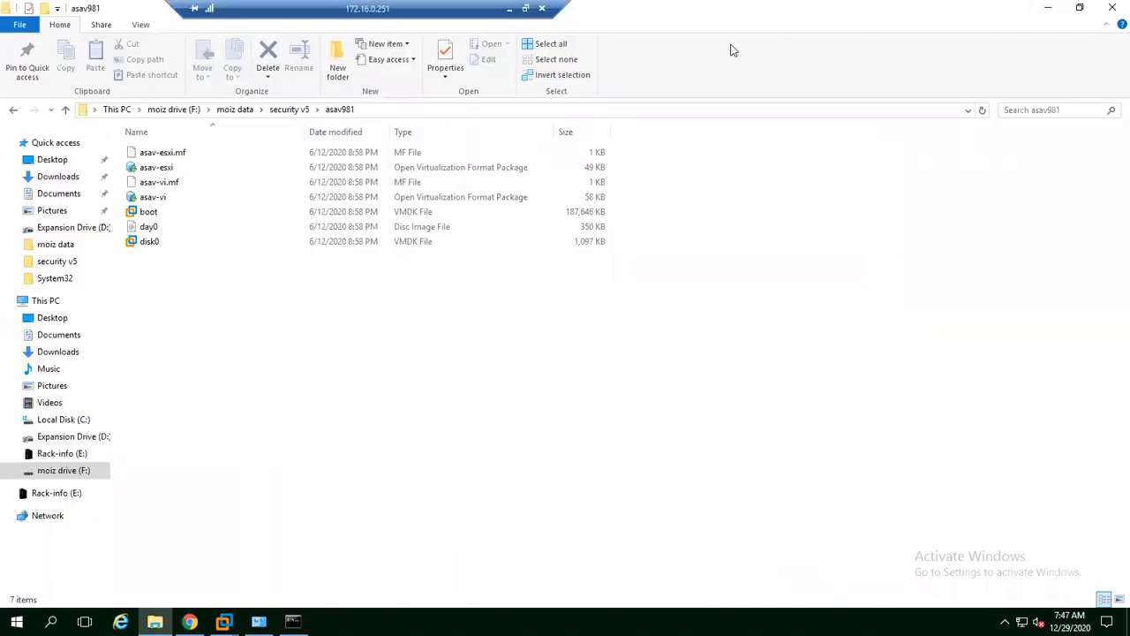
pyautogui.click(1048, 9)
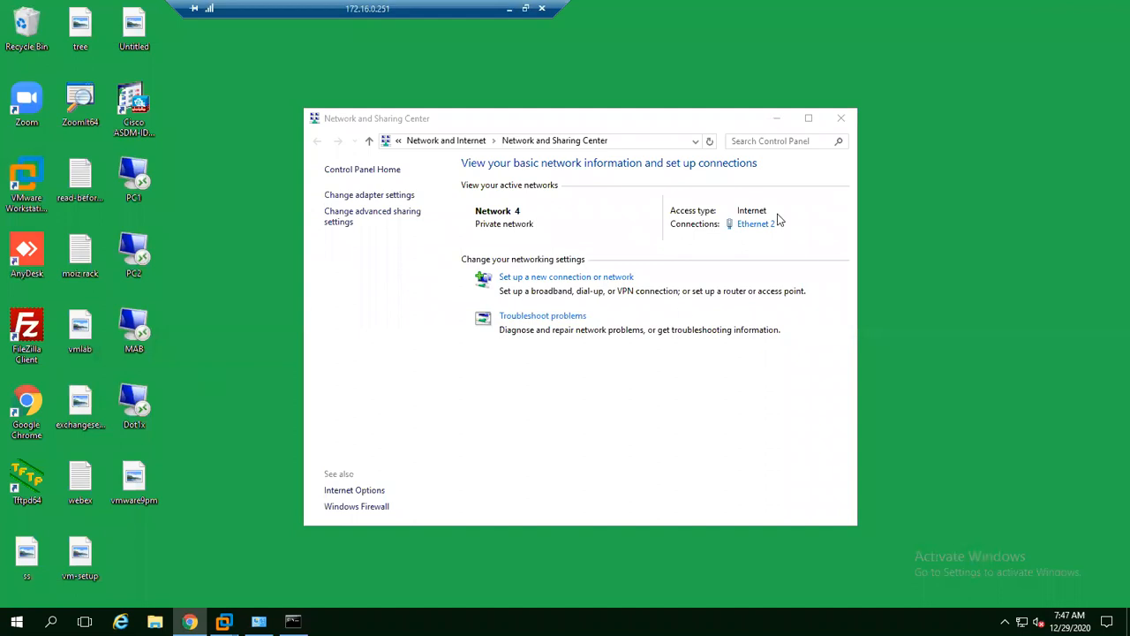
pyautogui.click(837, 115)
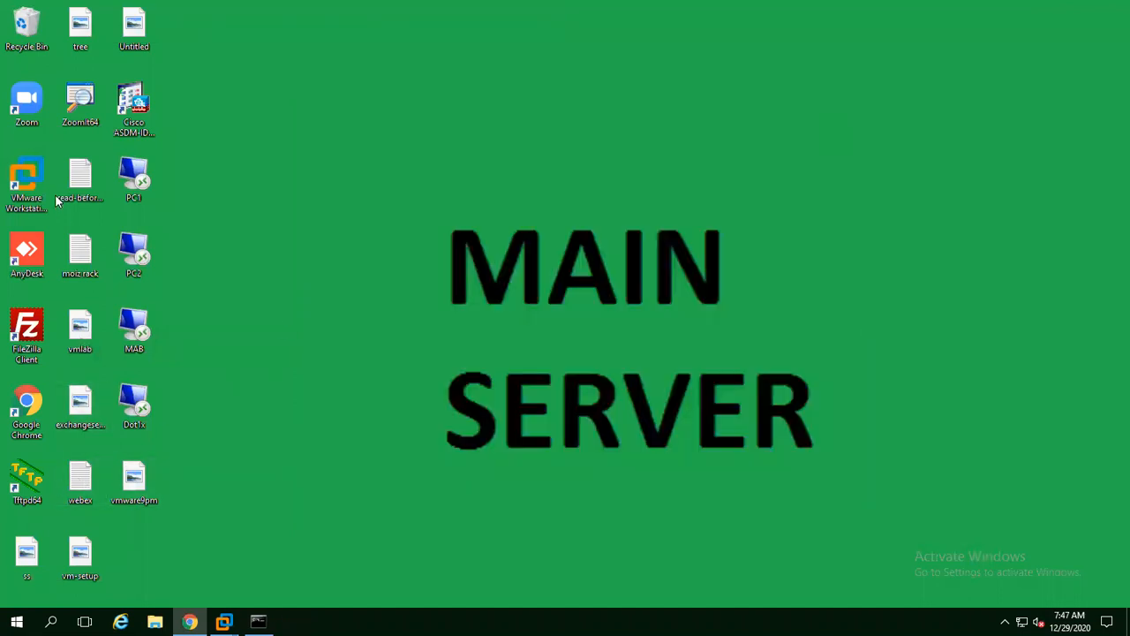
pyautogui.doubleClick(80, 104)
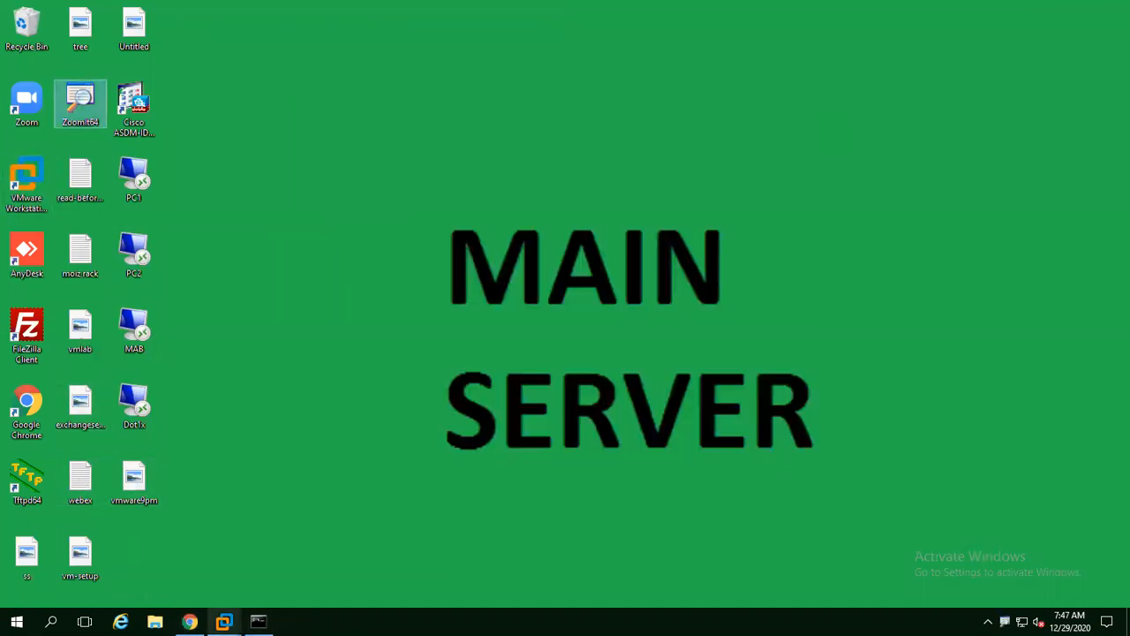
pyautogui.click(190, 621)
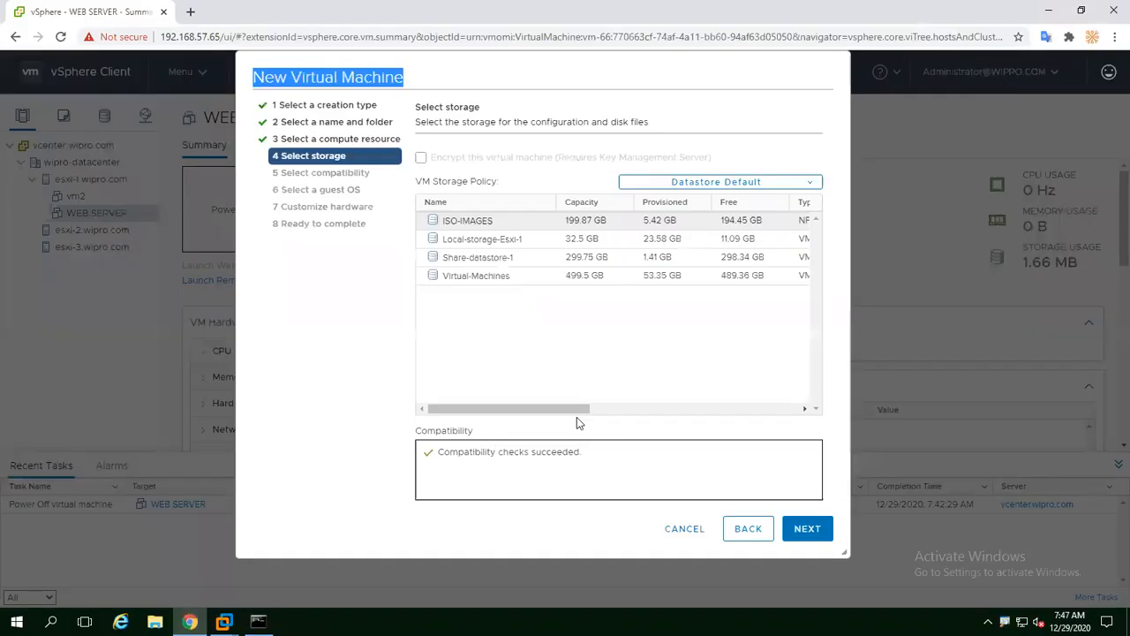
# Magnify the storage selection page and mark the configuration and disk files text and the listed datastores.
pyautogui.hotkey('ctrl', '1')
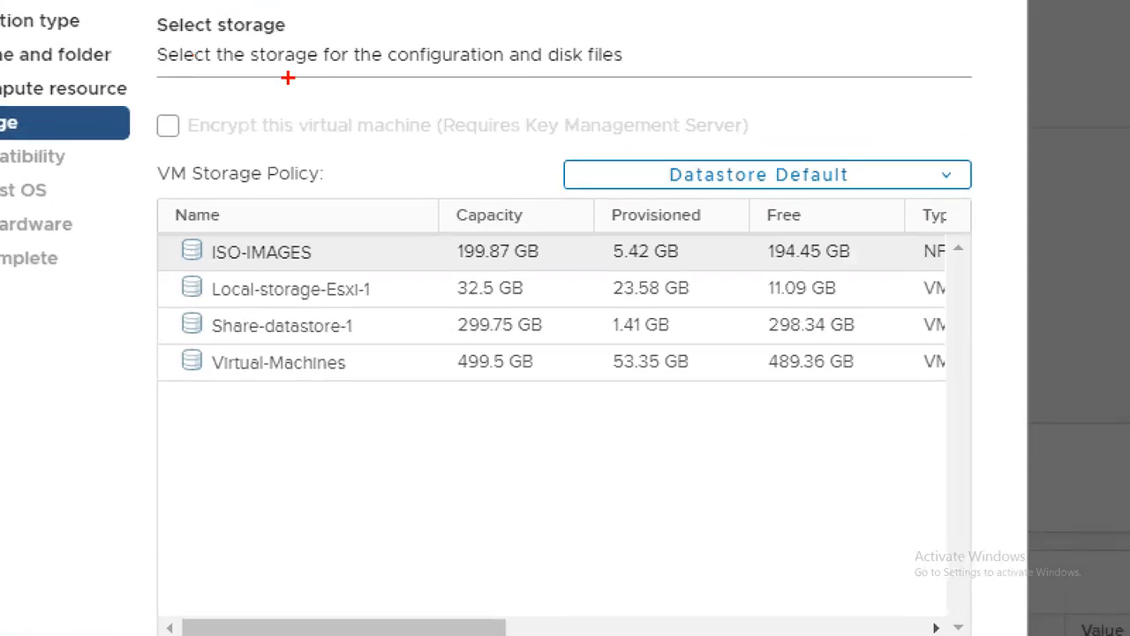
pyautogui.moveTo(424, 76); pyautogui.dragTo(622, 76)
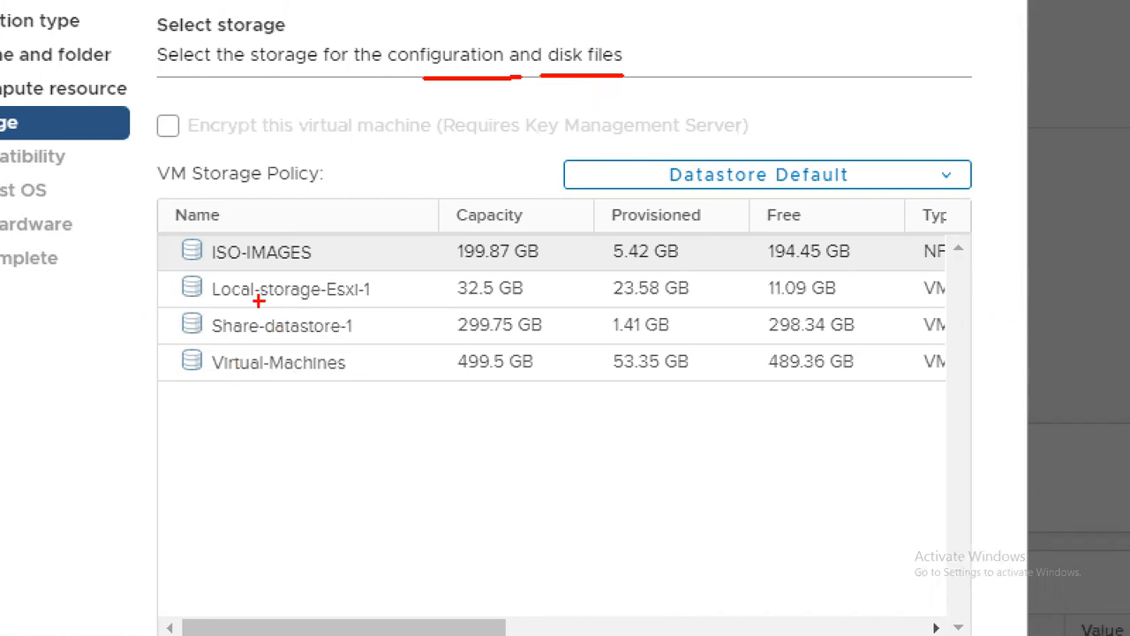
pyautogui.moveTo(207, 313)
pyautogui.mouseDown()
pyautogui.moveTo(383, 296)
pyautogui.moveTo(341, 267)
pyautogui.moveTo(217, 269)
pyautogui.moveTo(190, 279)
pyautogui.moveTo(201, 308)
pyautogui.mouseUp()
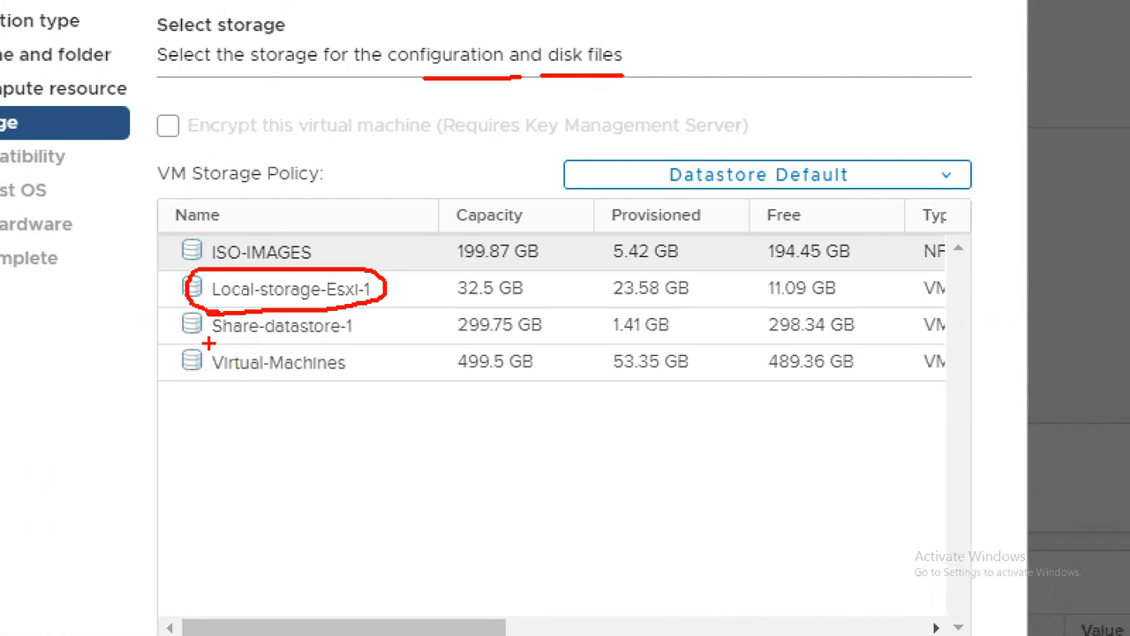
pyautogui.moveTo(219, 344); pyautogui.dragTo(309, 346)
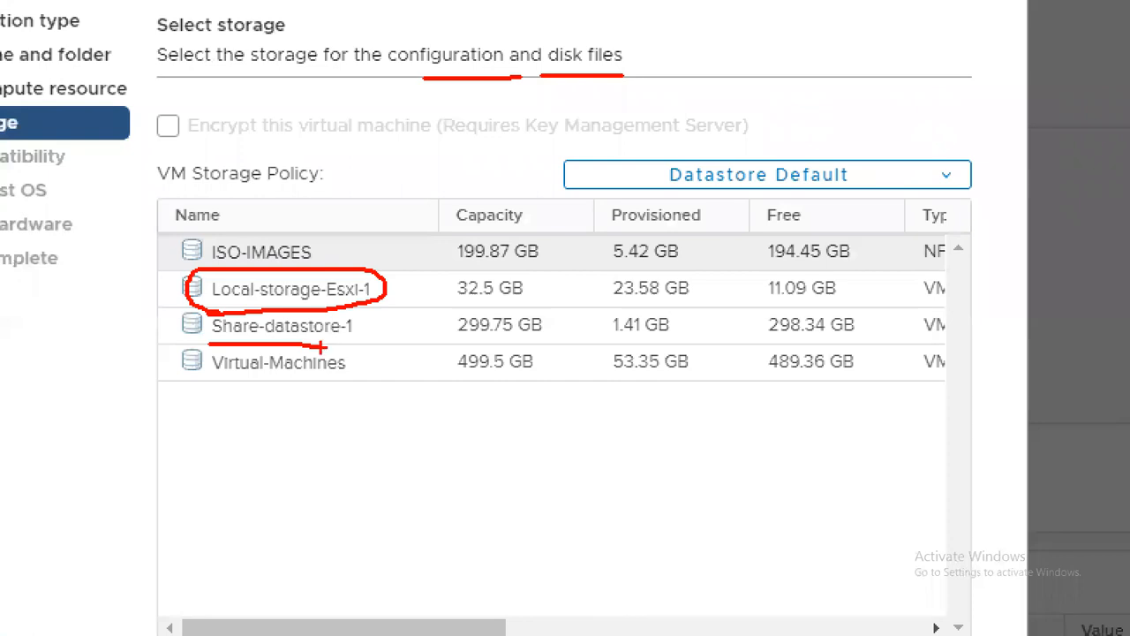
pyautogui.moveTo(222, 378); pyautogui.dragTo(318, 382)
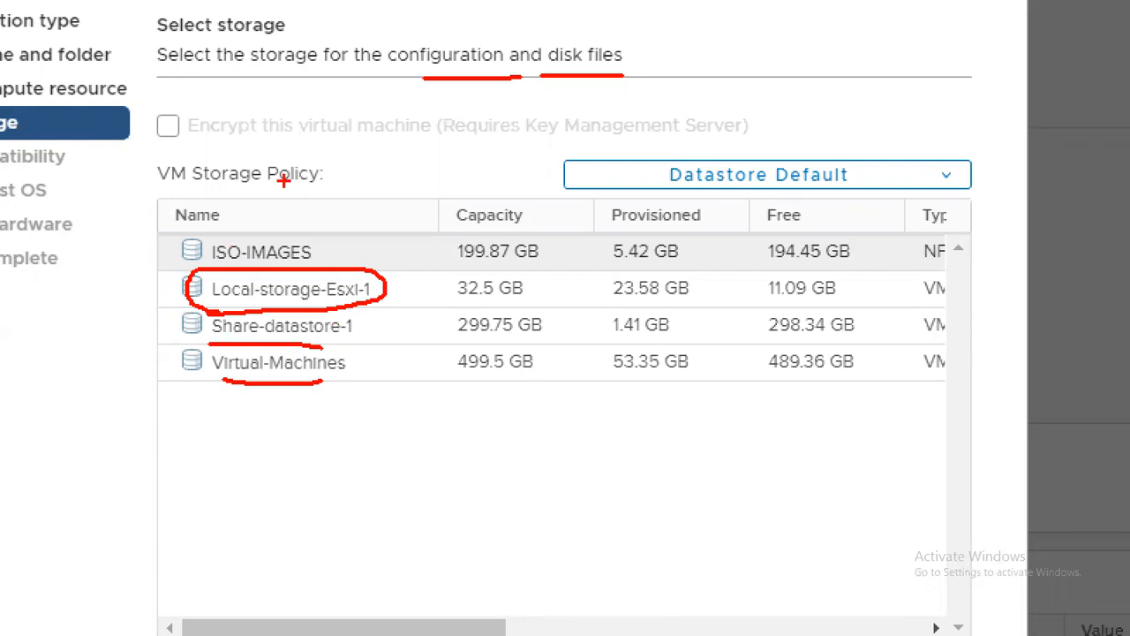
pyautogui.moveTo(282, 234)
pyautogui.mouseDown()
pyautogui.moveTo(235, 221)
pyautogui.moveTo(196, 253)
pyautogui.moveTo(237, 269)
pyautogui.moveTo(333, 267)
pyautogui.moveTo(295, 221)
pyautogui.moveTo(269, 221)
pyautogui.mouseUp()
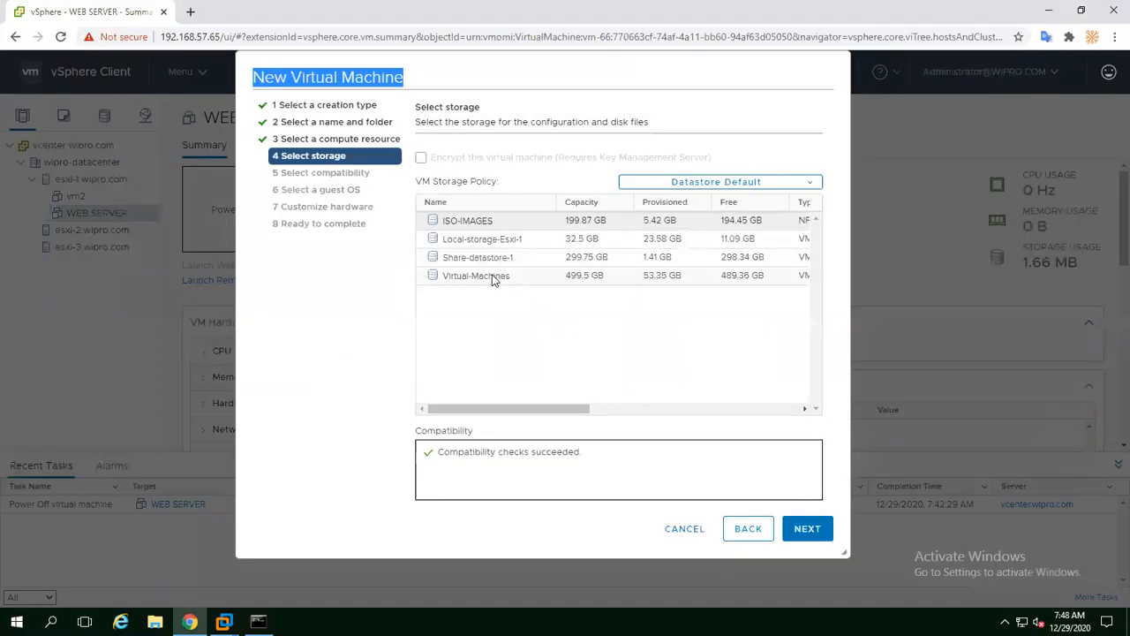
# Store the virtual machine on the Virtual-Machines datastore and accept ESXi 6.7 and later as its compatibility.
pyautogui.click(459, 280)
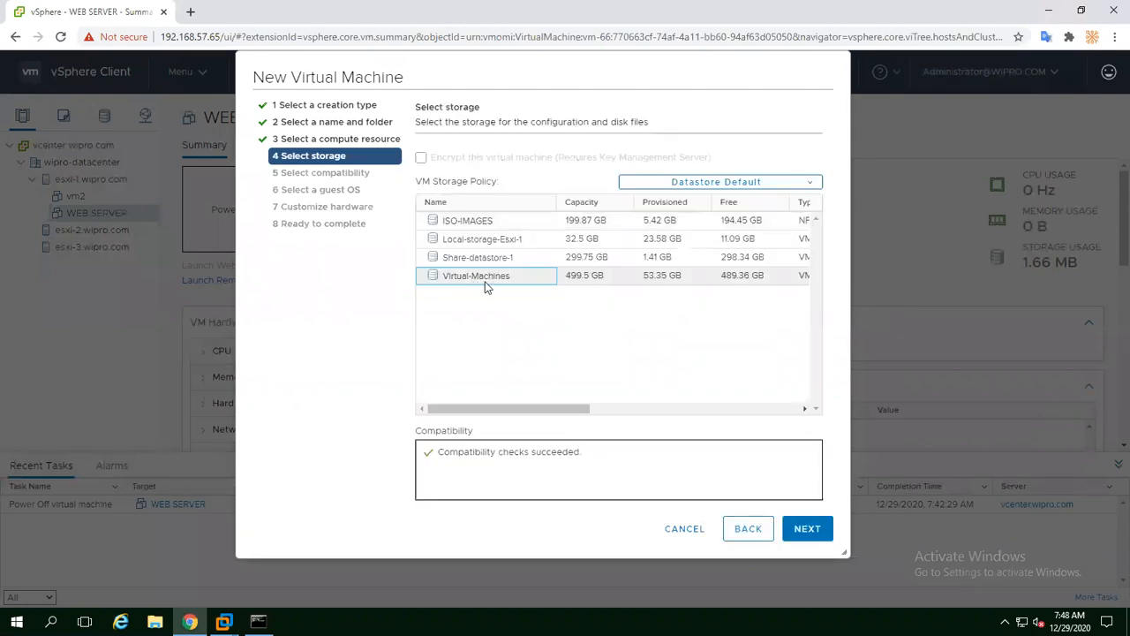
pyautogui.click(810, 533)
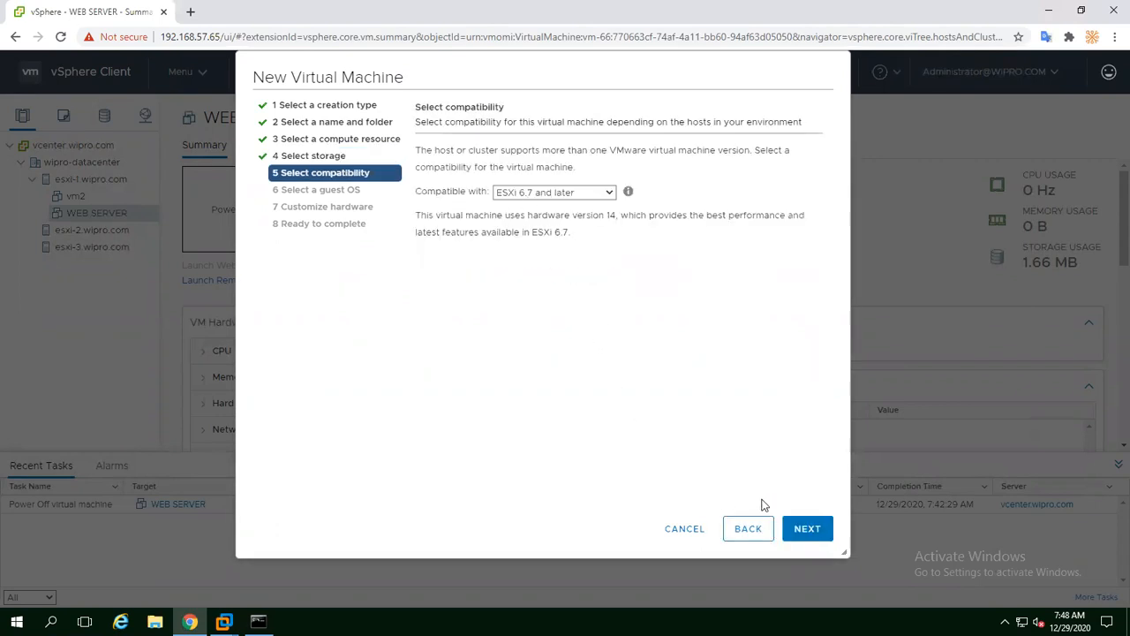
pyautogui.click(806, 529)
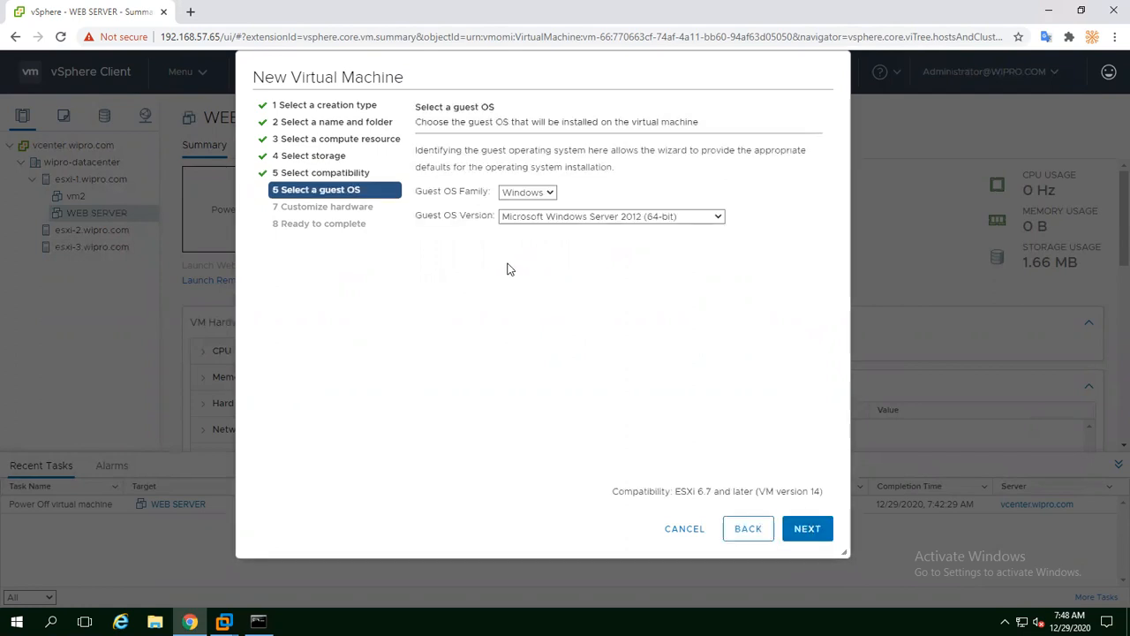
# Set the guest OS to Windows, Microsoft Windows Server 2016 or later (64-bit), leaving Virtualization Based Security disabled.
pyautogui.click(553, 194)
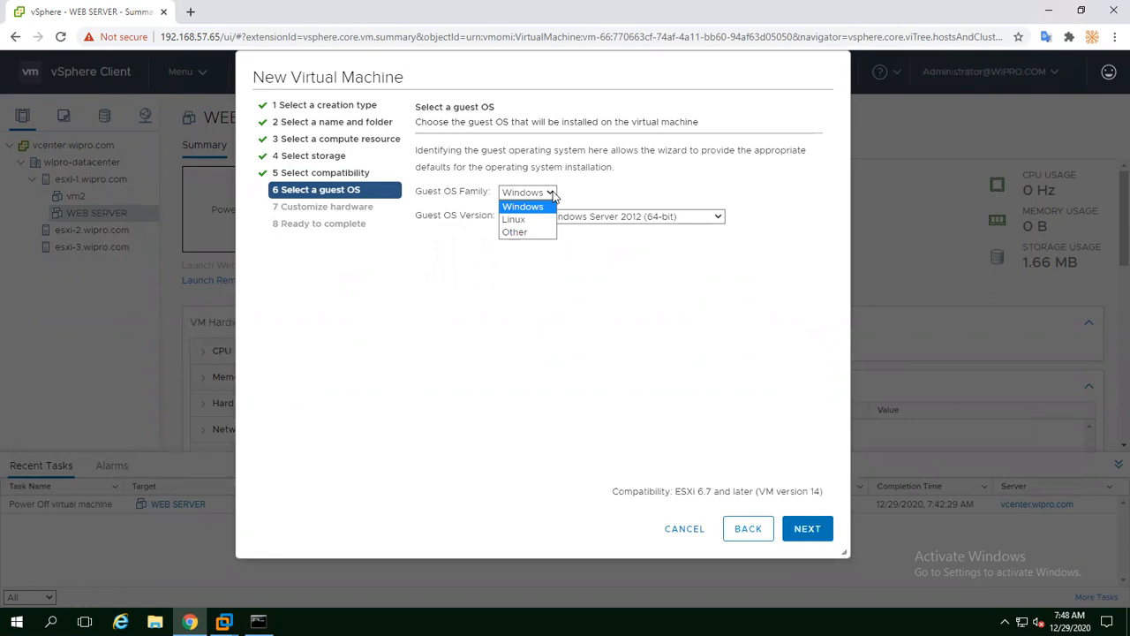
pyautogui.click(602, 265)
pyautogui.click(603, 221)
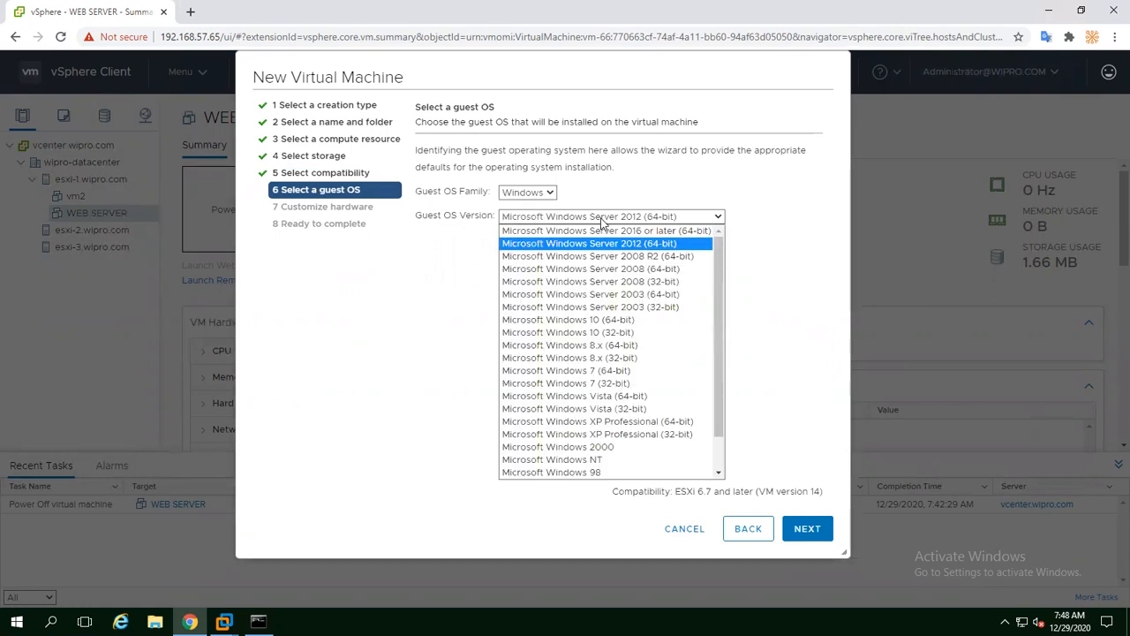
pyautogui.click(612, 230)
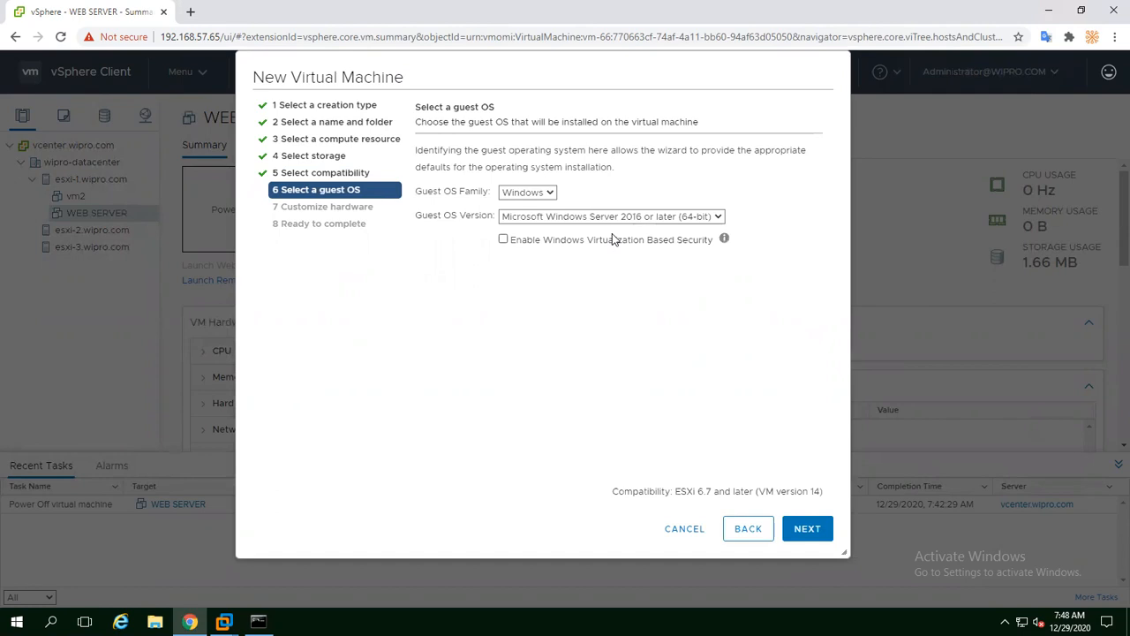
pyautogui.click(504, 241)
pyautogui.click(503, 239)
pyautogui.click(805, 532)
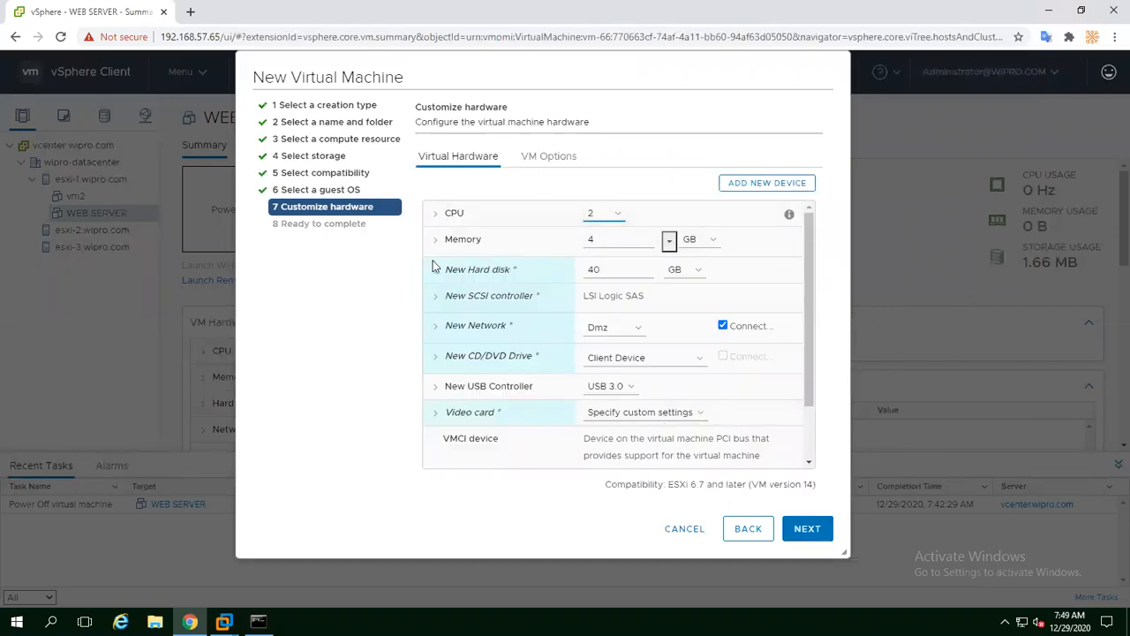
# Set the virtual machine's memory to 2 GB and the new hard disk's provisioning to Thin Provision.
pyautogui.doubleClick(595, 237)
pyautogui.write('2')
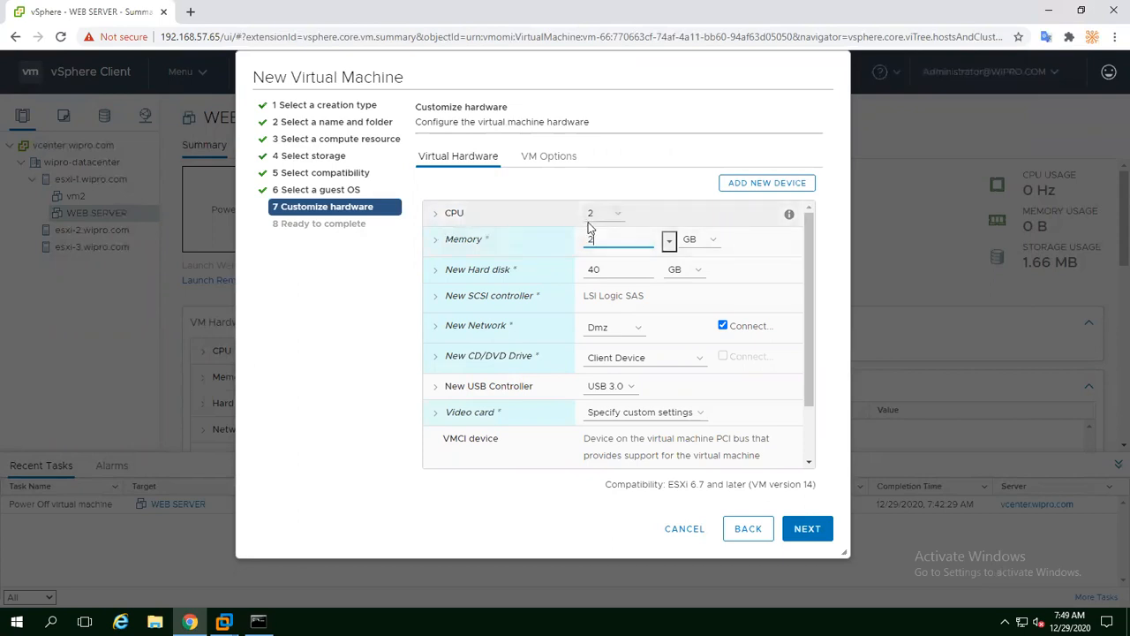
pyautogui.click(441, 278)
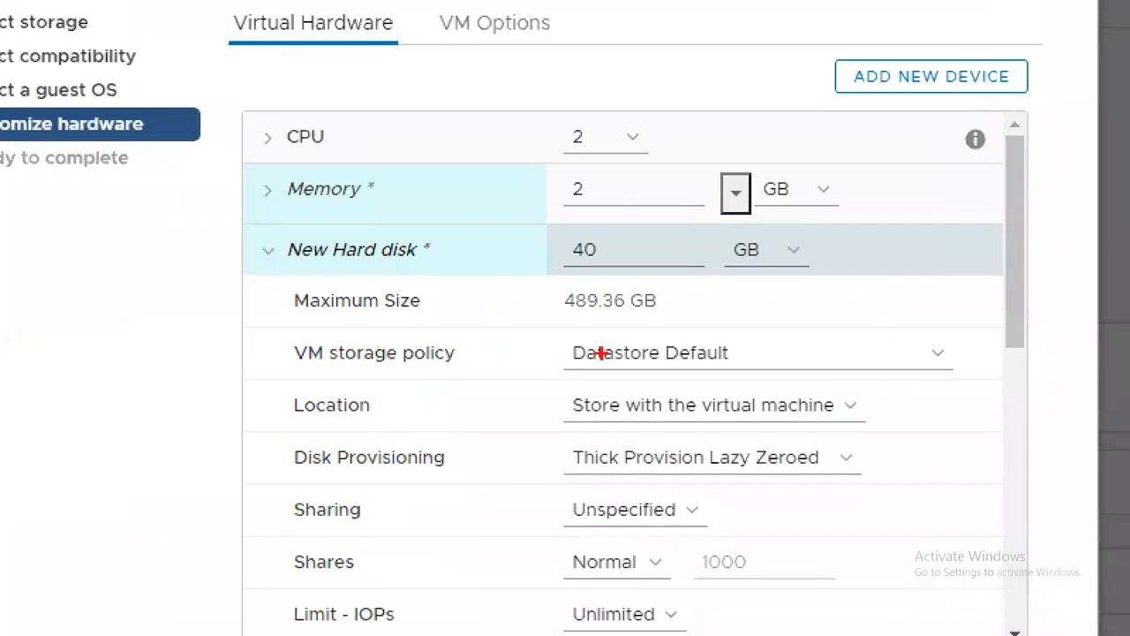
pyautogui.moveTo(559, 436); pyautogui.dragTo(719, 473)
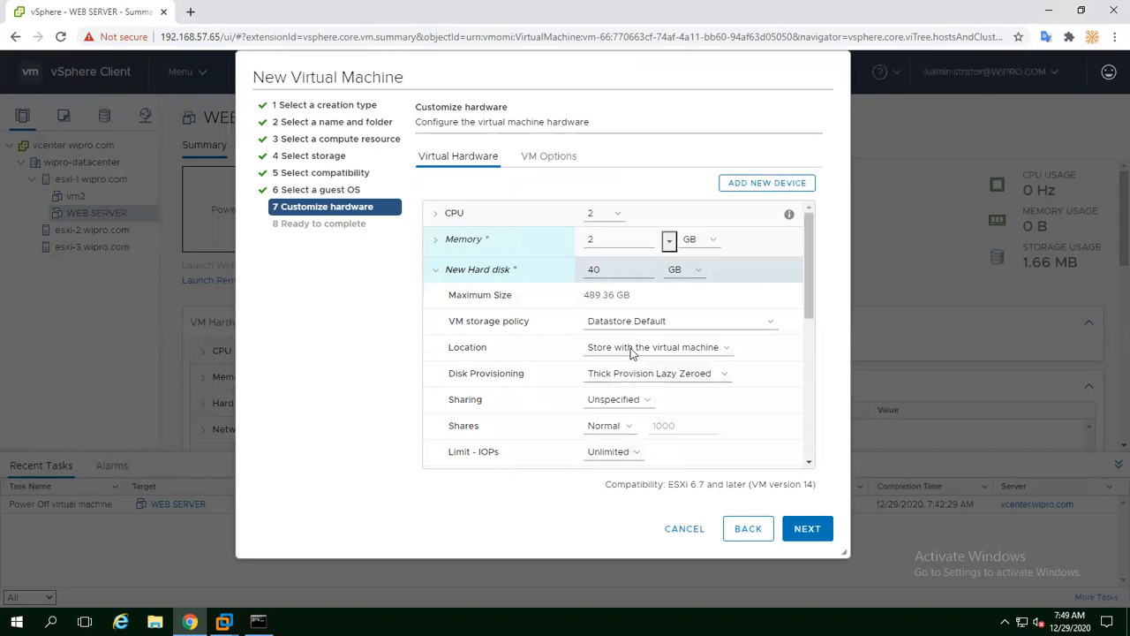
pyautogui.click(636, 374)
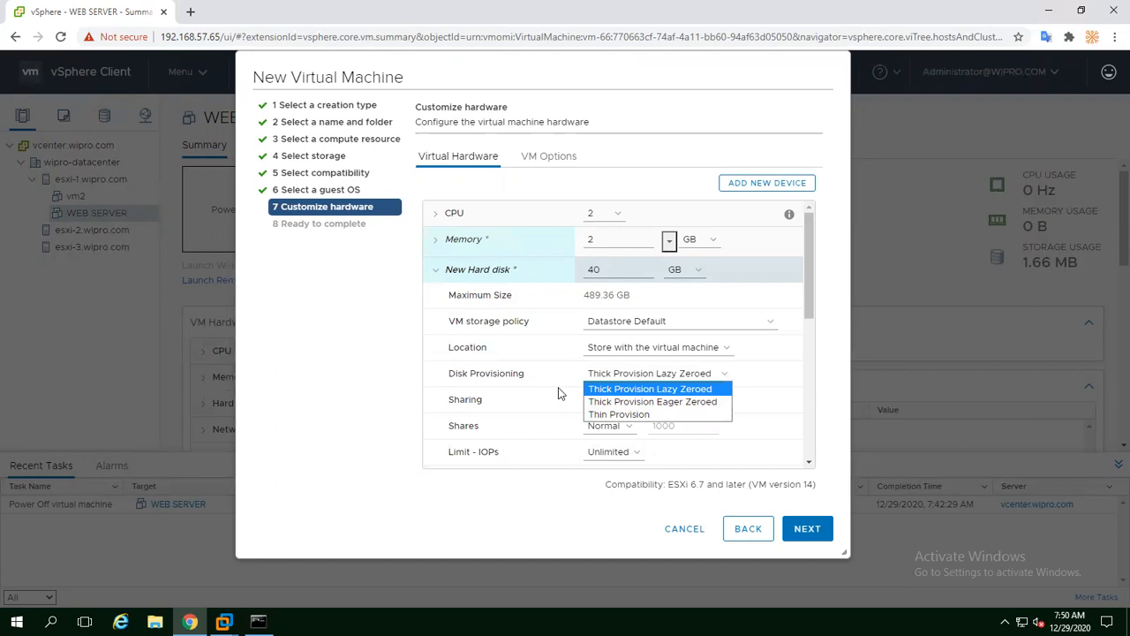
pyautogui.click(618, 415)
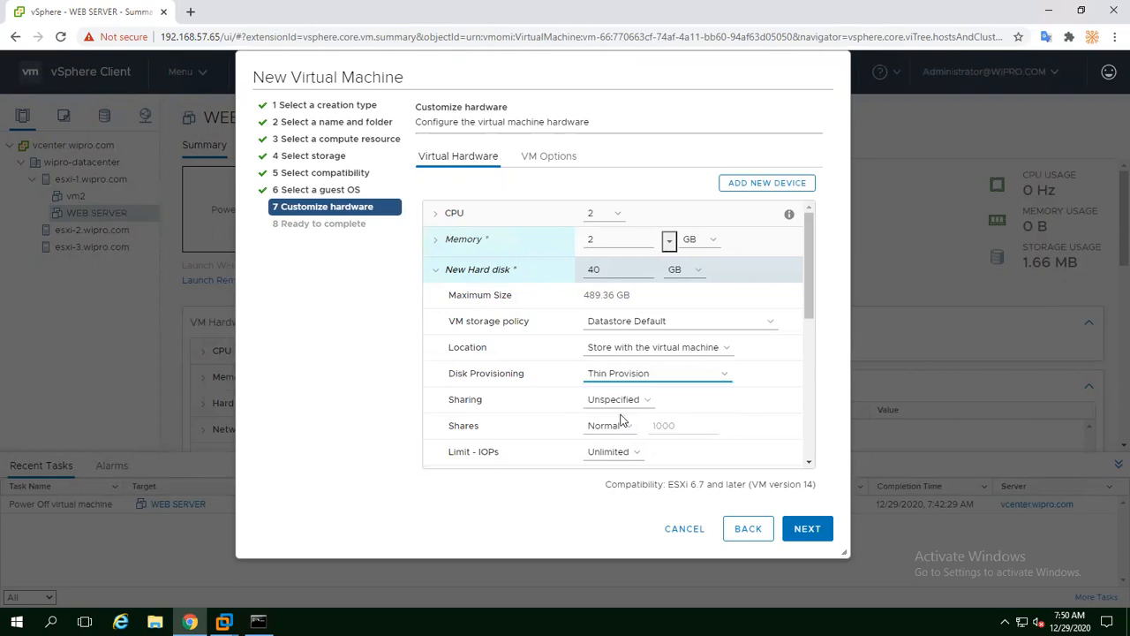
# Check the disk provisioning choices and set the new hard disk's size to 20 GB.
pyautogui.click(612, 374)
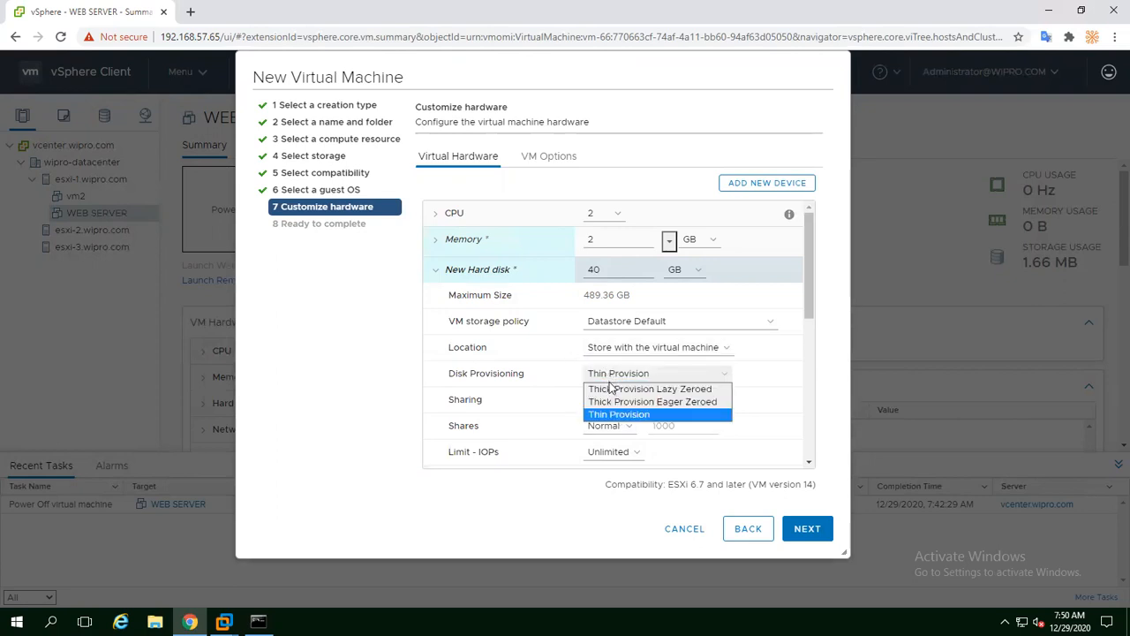
pyautogui.moveTo(618, 270); pyautogui.dragTo(572, 278)
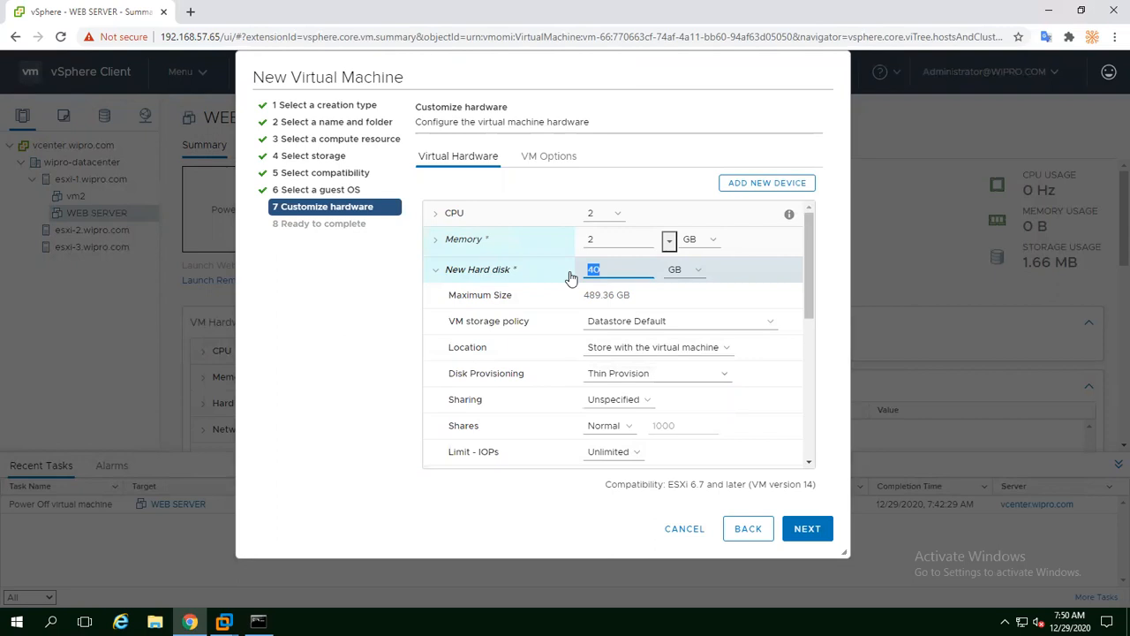
pyautogui.write('2')
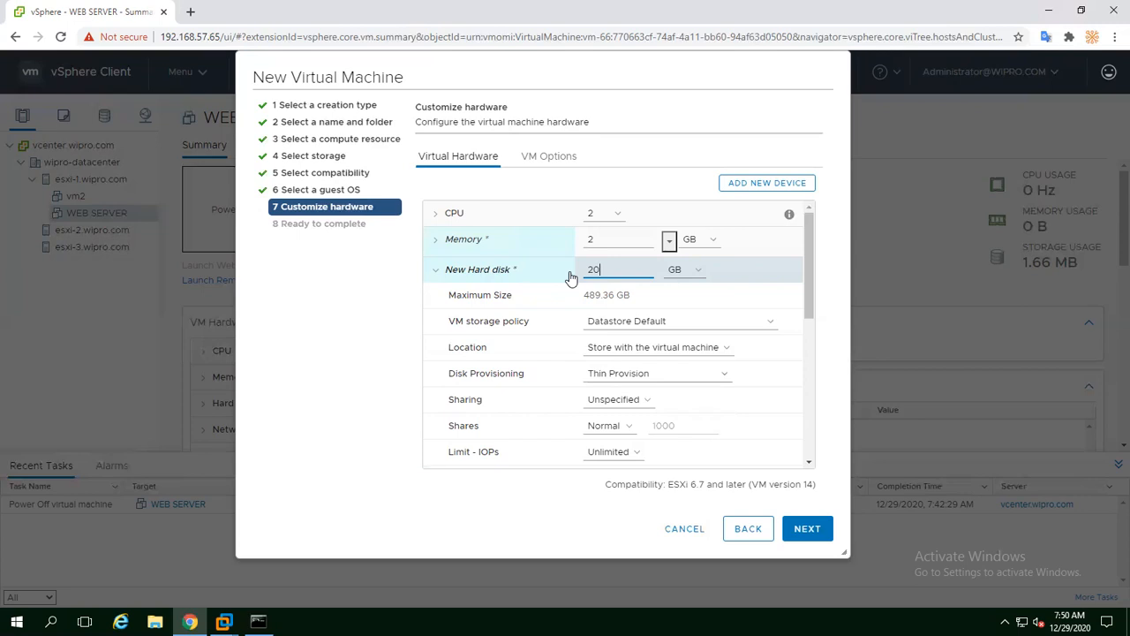
# Magnify the disk provisioning choices and mark Thin Provision, Thick Provision Eager Zeroed and the 20 GB disk size with freehand sketches.
pyautogui.click(623, 376)
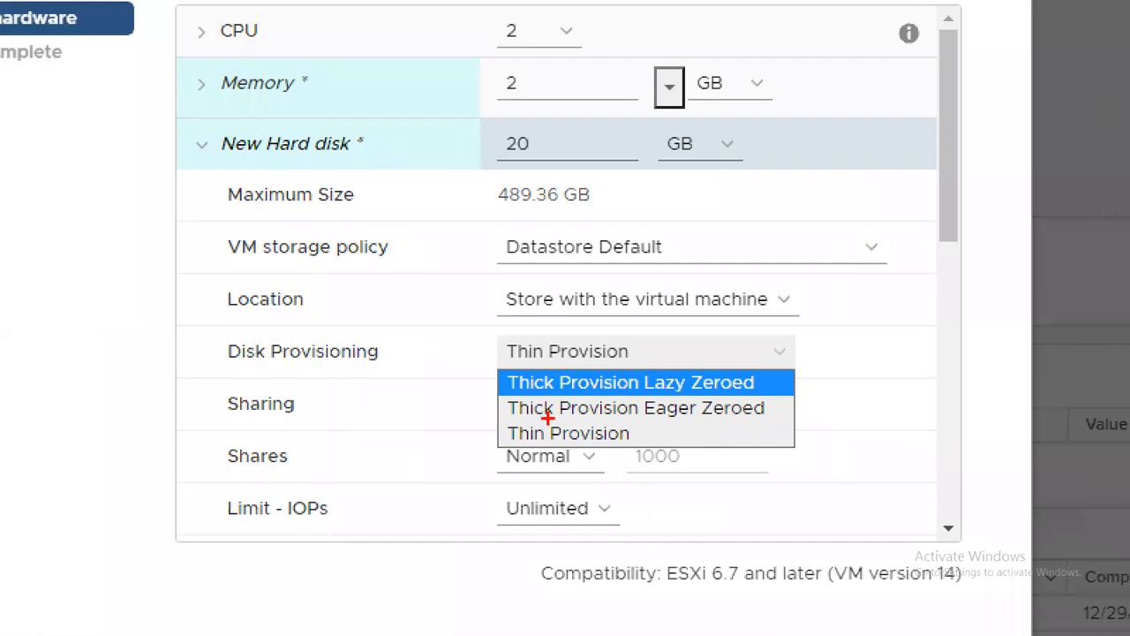
pyautogui.moveTo(511, 447); pyautogui.dragTo(549, 447)
pyautogui.moveTo(510, 415); pyautogui.dragTo(528, 408)
pyautogui.moveTo(528, 117)
pyautogui.mouseDown()
pyautogui.moveTo(487, 157)
pyautogui.moveTo(553, 132)
pyautogui.moveTo(530, 120)
pyautogui.mouseUp()
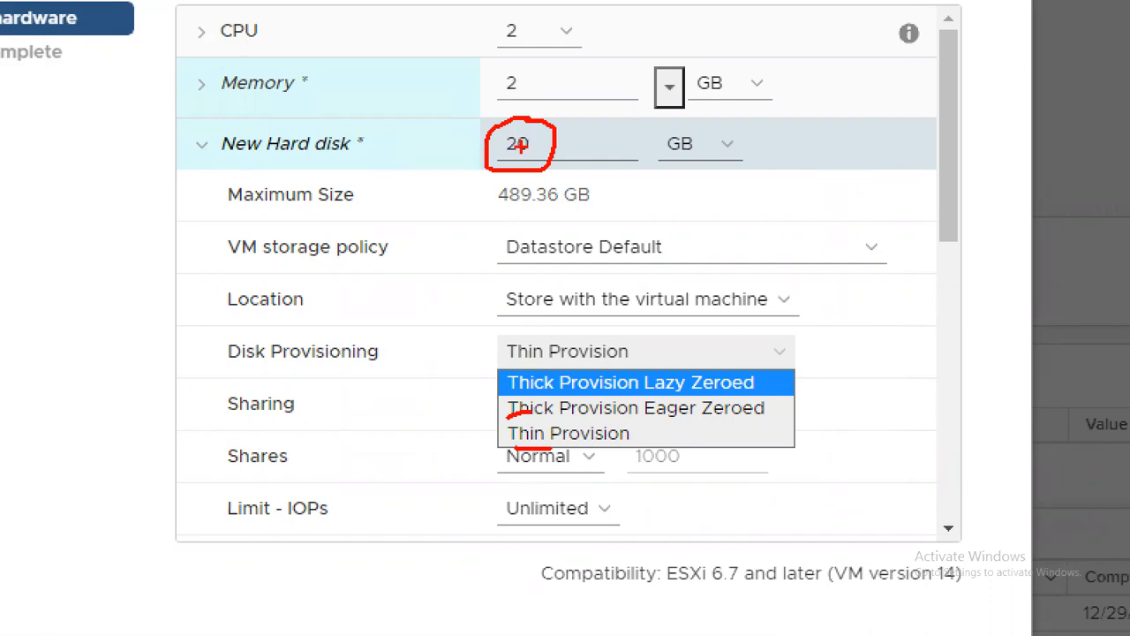
pyautogui.moveTo(709, 205)
pyautogui.mouseDown()
pyautogui.moveTo(688, 235)
pyautogui.moveTo(724, 212)
pyautogui.moveTo(699, 207)
pyautogui.moveTo(726, 210)
pyautogui.moveTo(733, 223)
pyautogui.mouseUp()
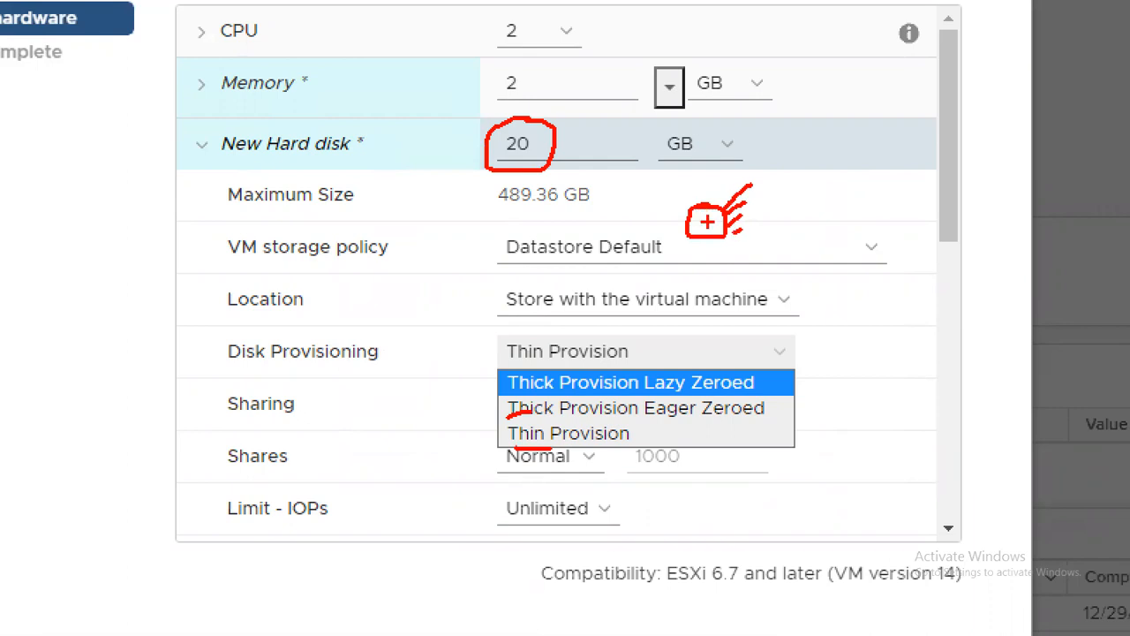
pyautogui.moveTo(772, 85)
pyautogui.mouseDown()
pyautogui.moveTo(724, 157)
pyautogui.moveTo(718, 190)
pyautogui.mouseUp()
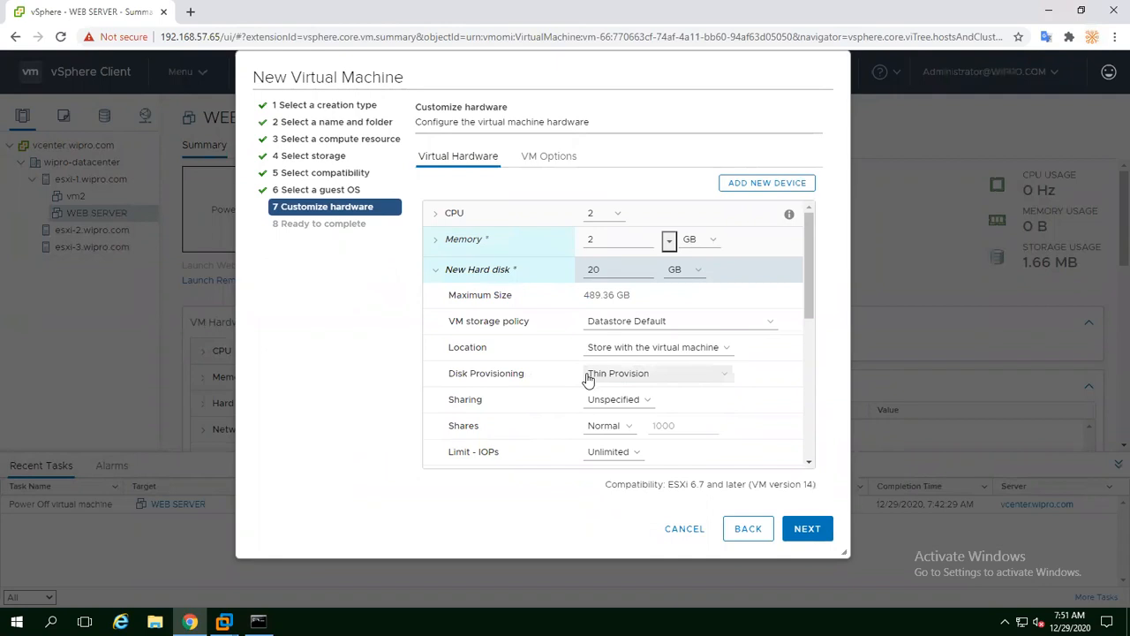
# Collapse the new hard disk's details and assign the new network adapter to VM Network.
pyautogui.moveTo(808, 294); pyautogui.dragTo(793, 396)
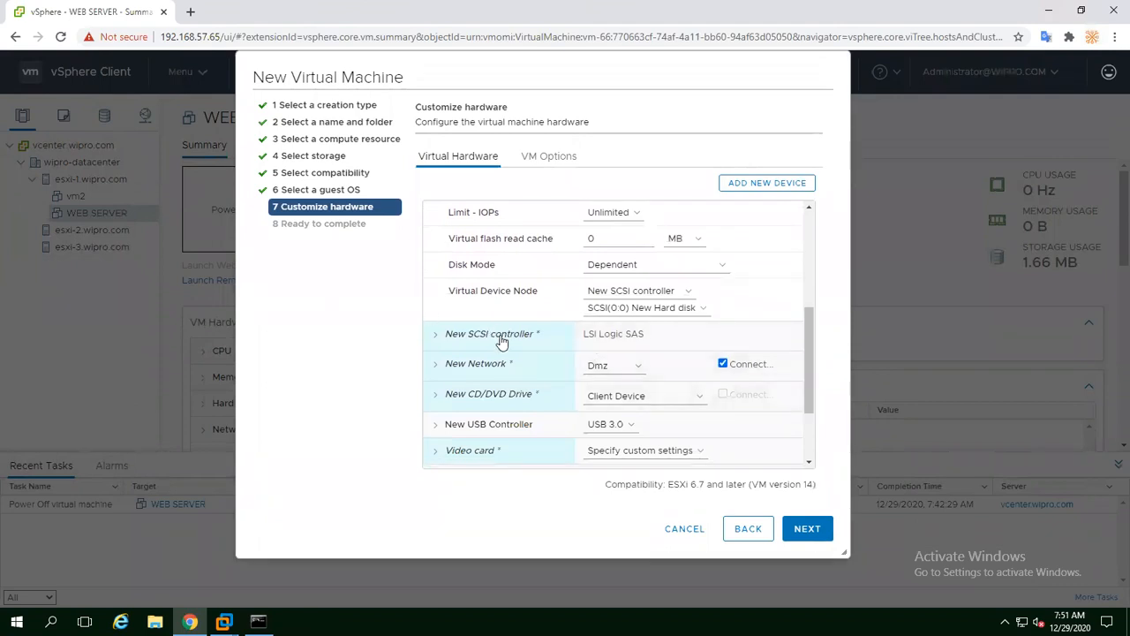
pyautogui.moveTo(806, 316); pyautogui.dragTo(813, 239)
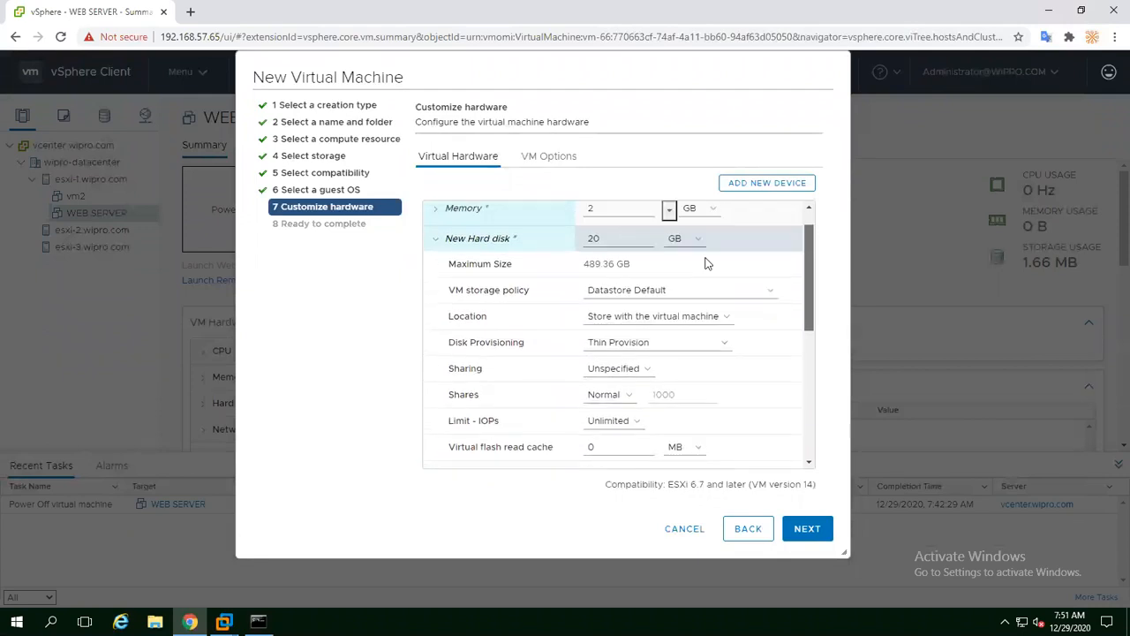
pyautogui.click(435, 240)
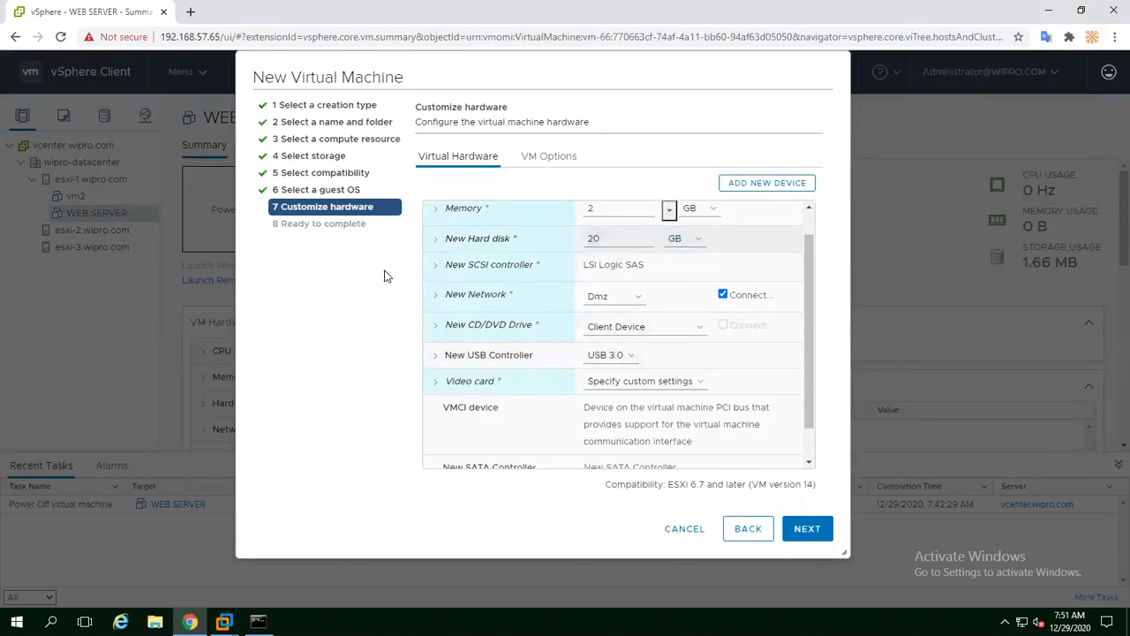
pyautogui.click(609, 299)
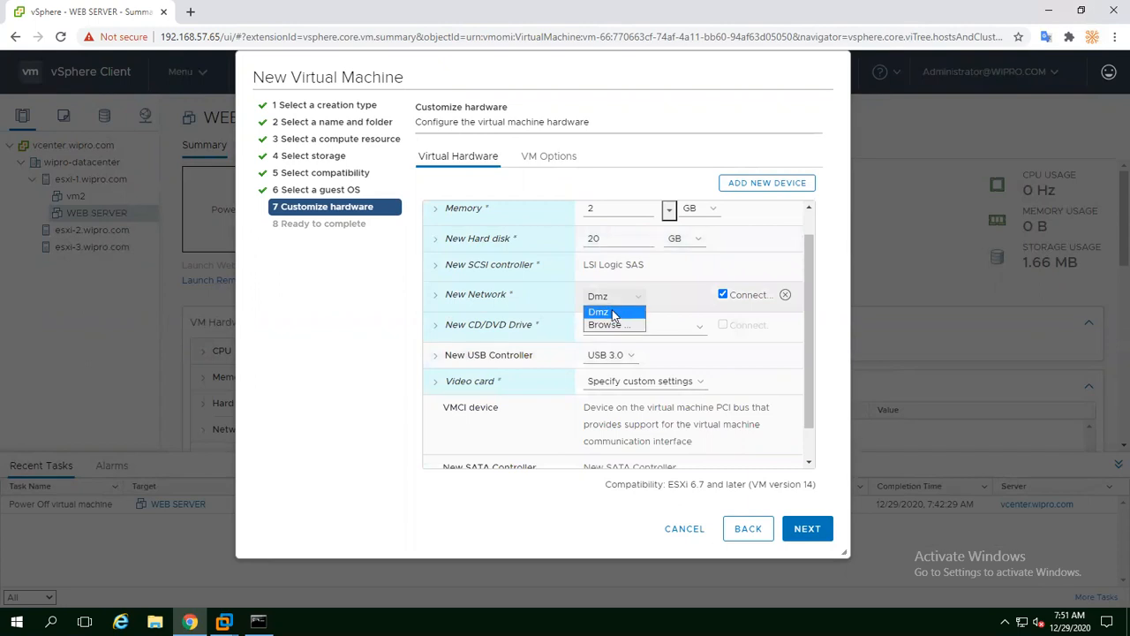
pyautogui.click(607, 325)
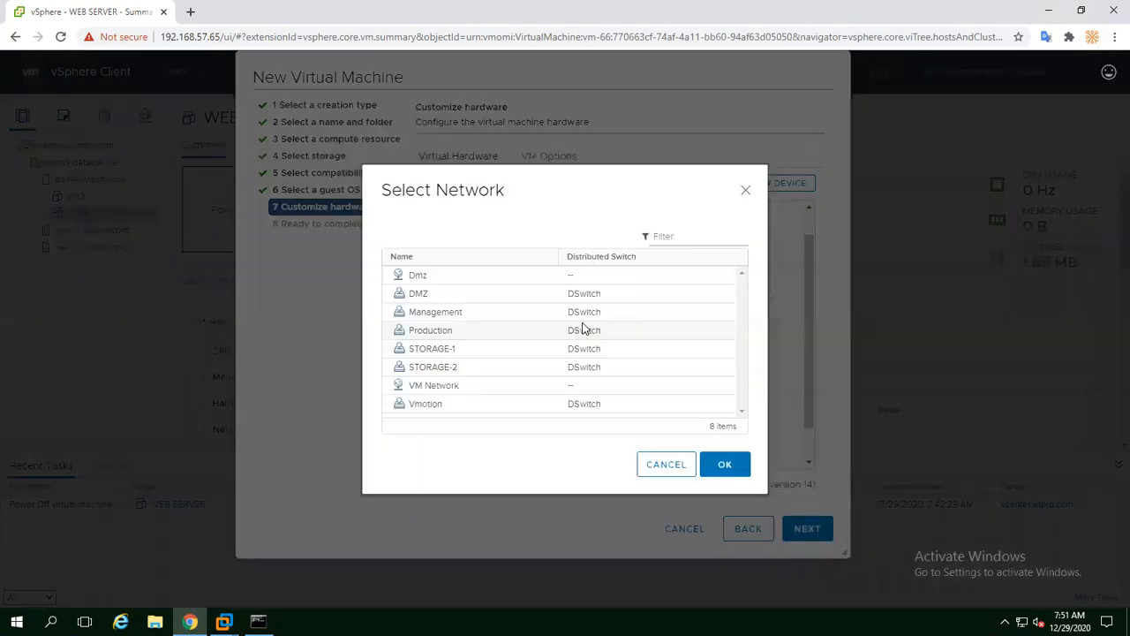
pyautogui.click(430, 386)
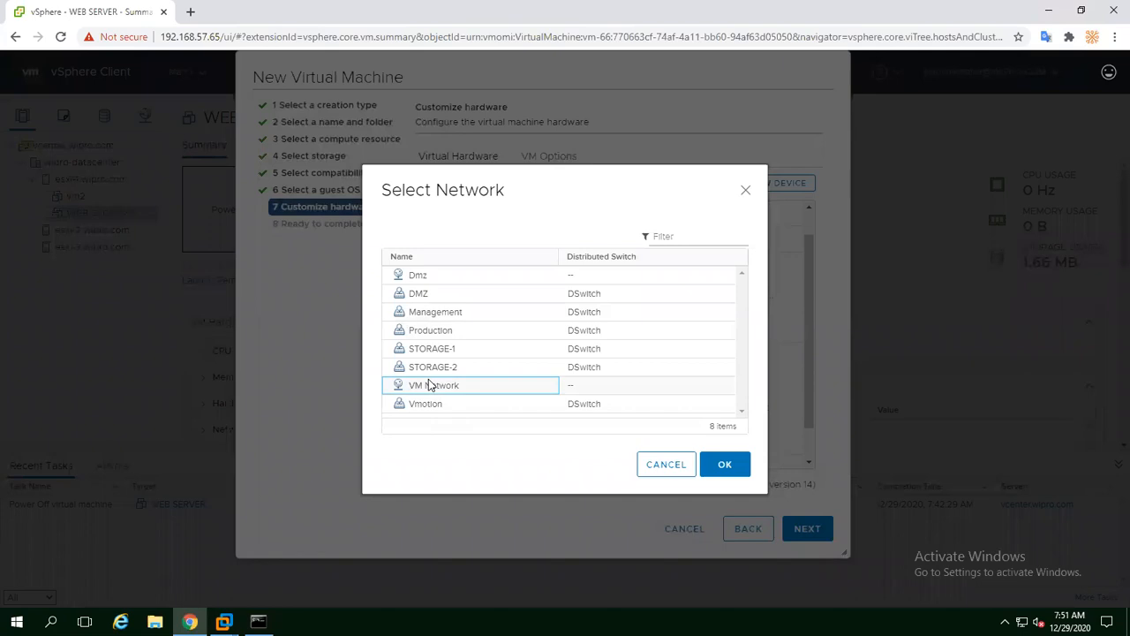
pyautogui.click(719, 464)
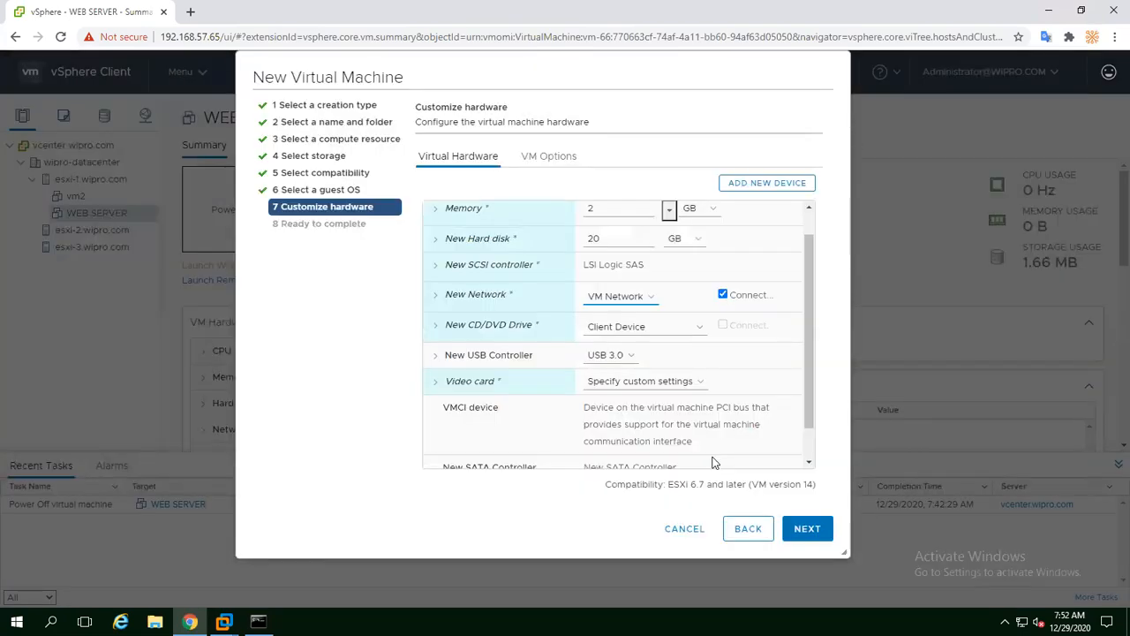
# Load the Windows Server 2016 datastore ISO from ISO-IMAGES into the new CD/DVD drive and enable Connect At Power On.
pyautogui.click(610, 328)
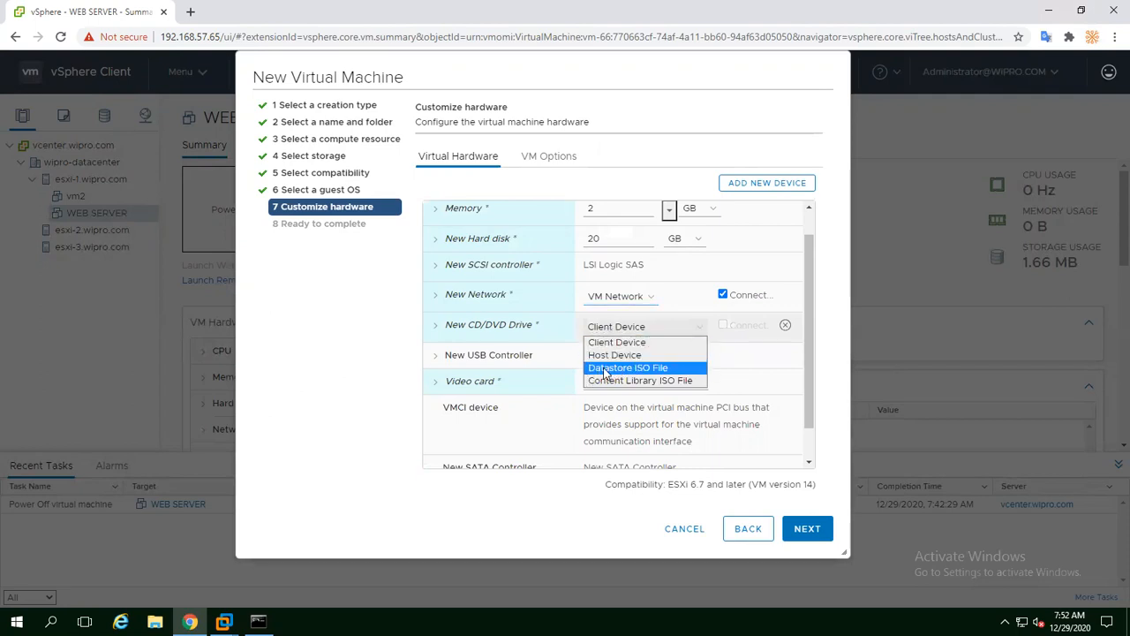
pyautogui.click(604, 369)
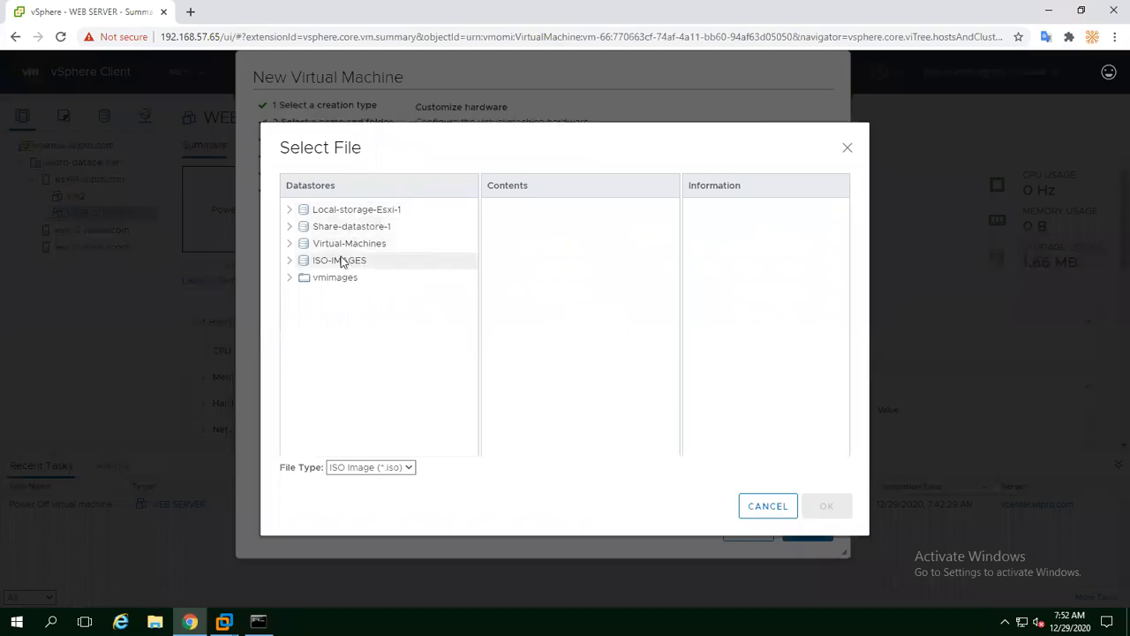
pyautogui.click(339, 261)
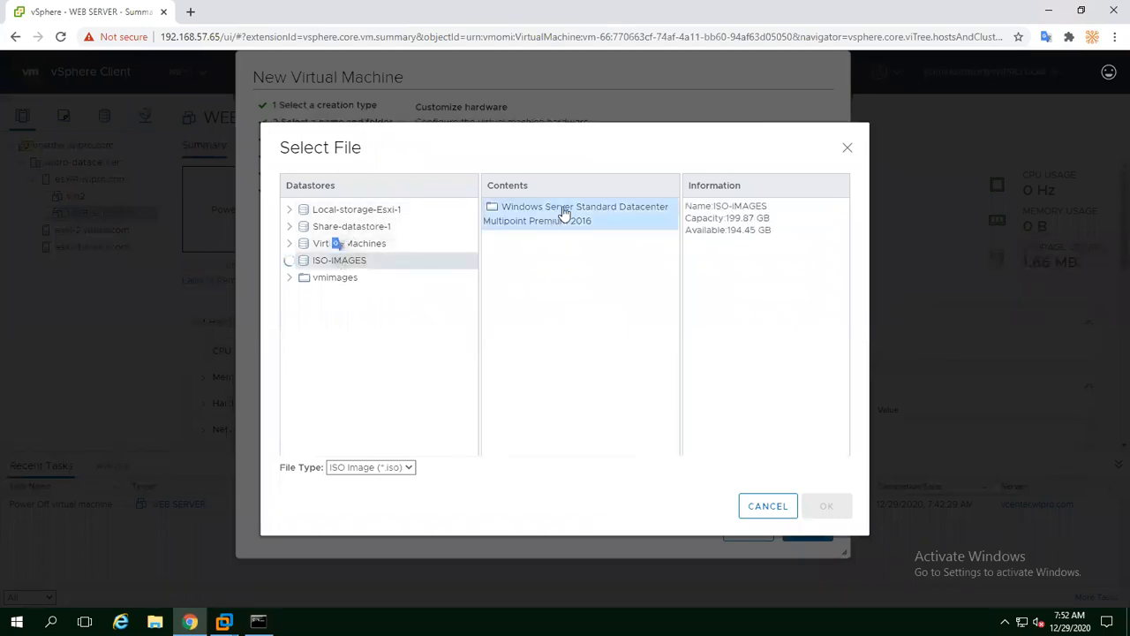
pyautogui.doubleClick(550, 219)
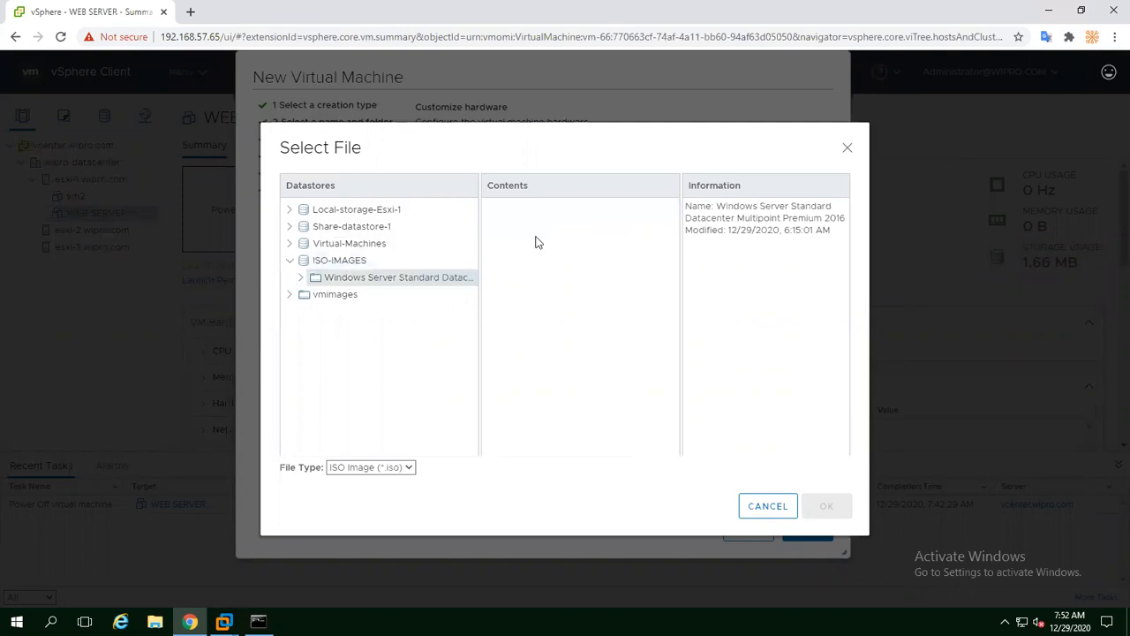
pyautogui.click(526, 222)
pyautogui.doubleClick(549, 212)
pyautogui.click(825, 506)
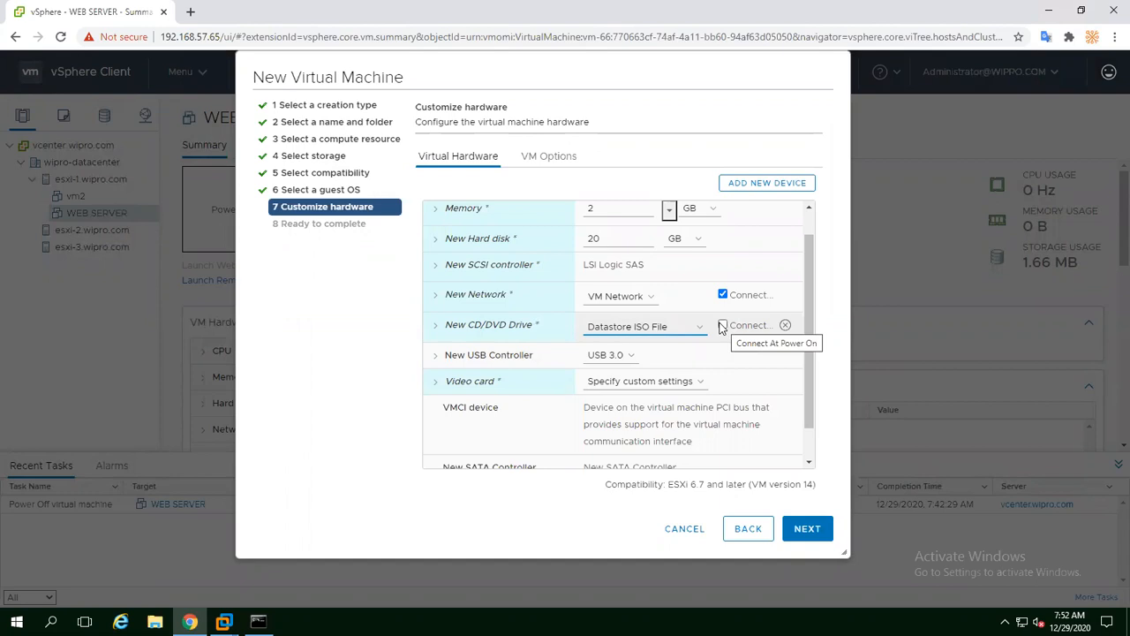
pyautogui.click(725, 327)
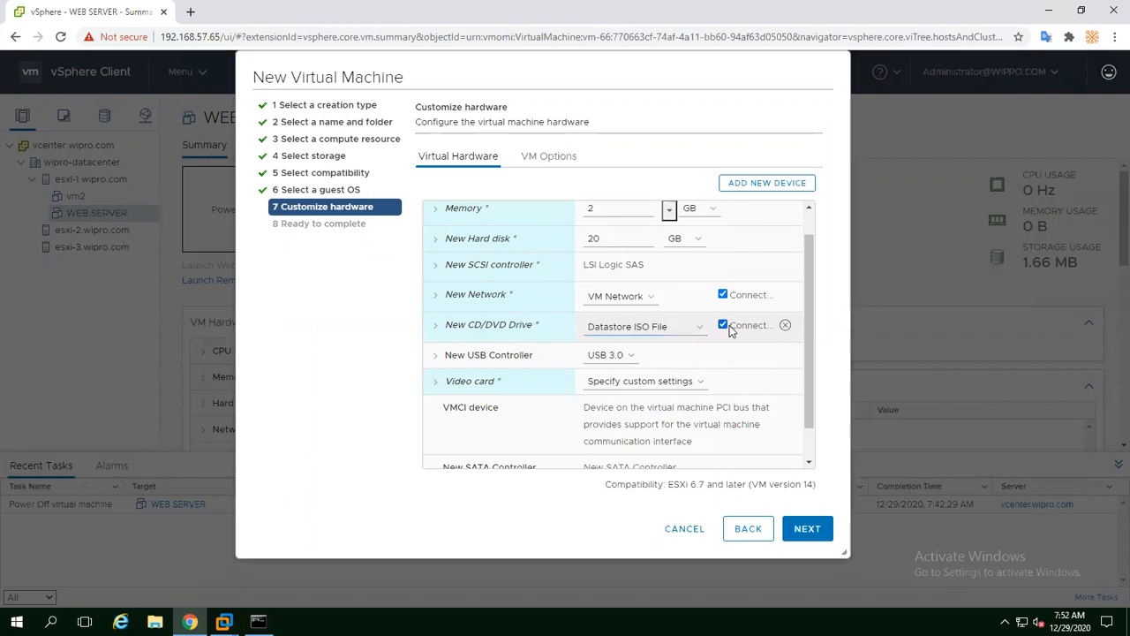
# Review the USB controller choices, the remaining virtual devices and the additional hardware details under Other.
pyautogui.click(629, 357)
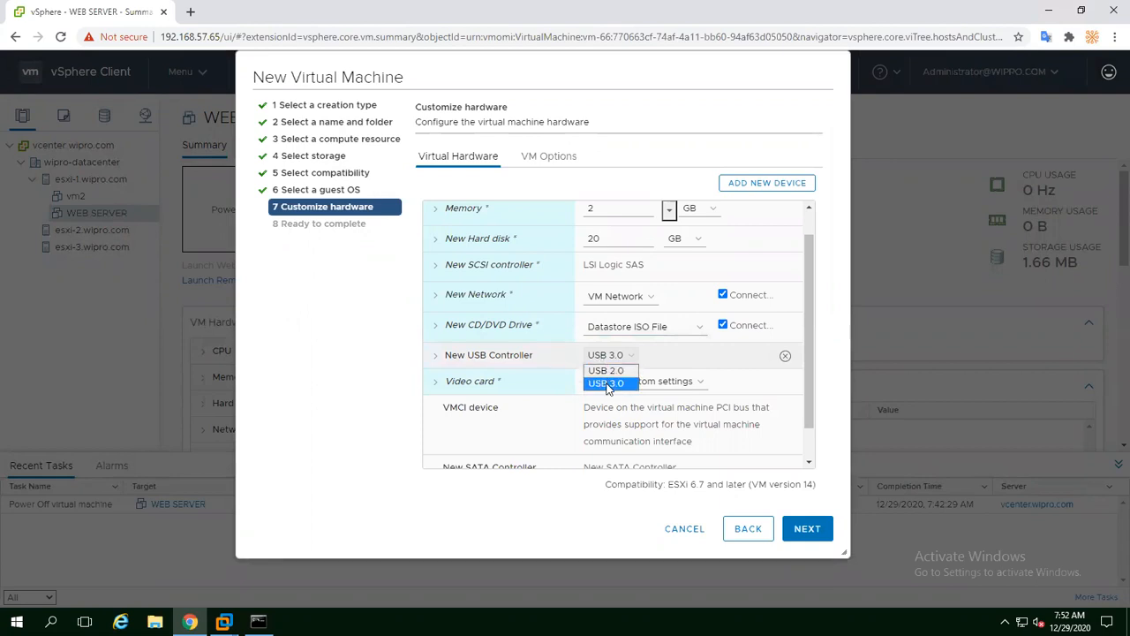
pyautogui.click(664, 355)
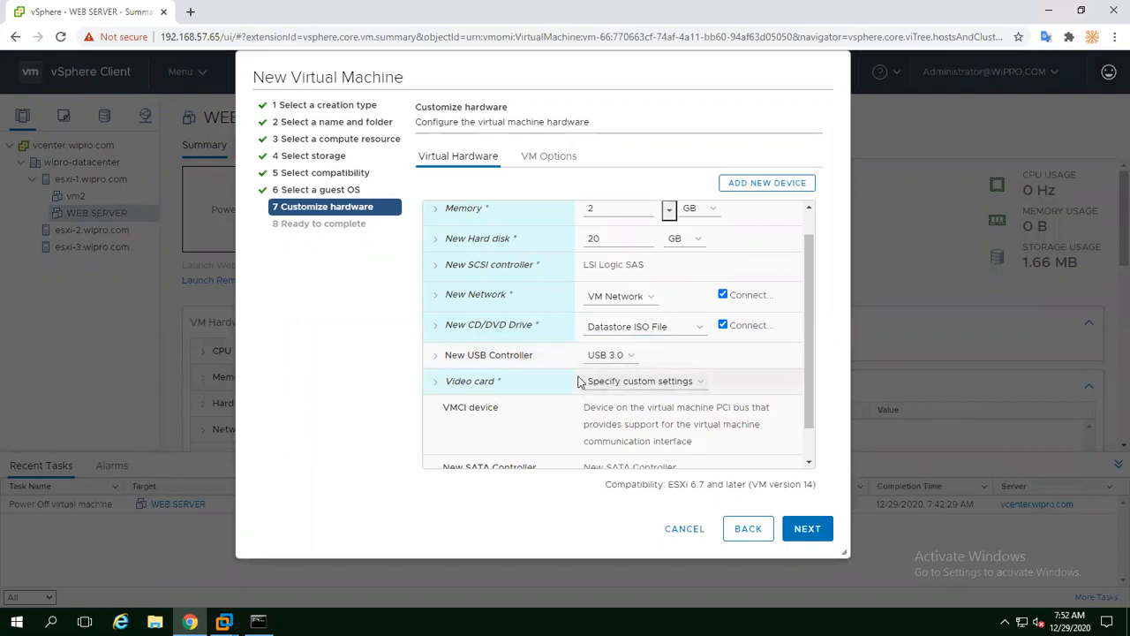
pyautogui.scroll(-1, 584, 378)
pyautogui.scroll(2, 557, 380)
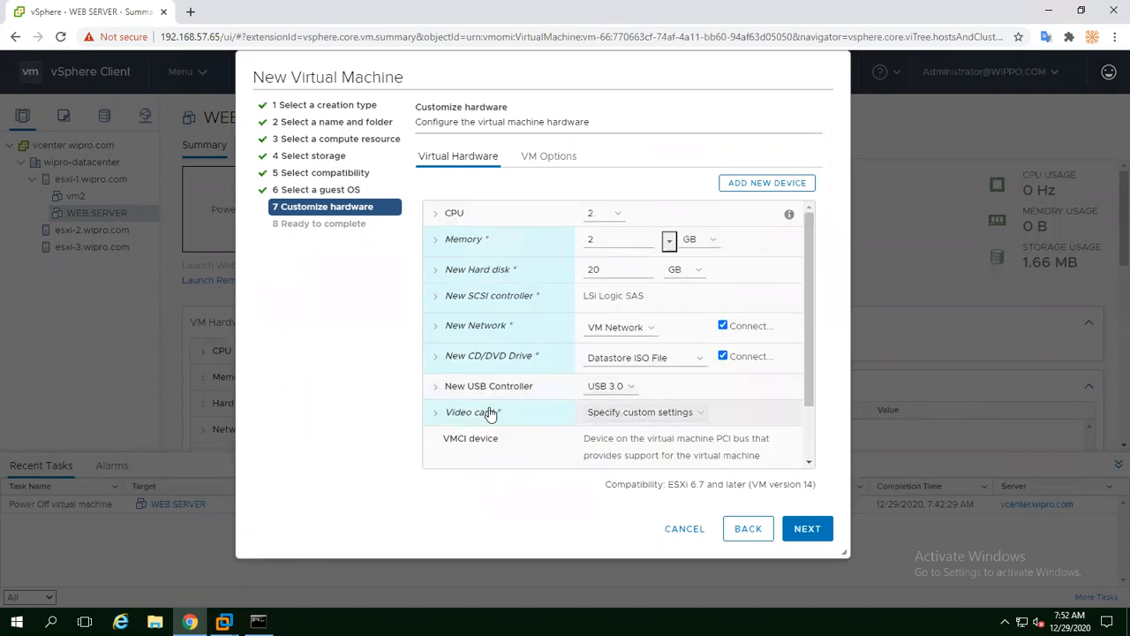
pyautogui.scroll(-2, 512, 405)
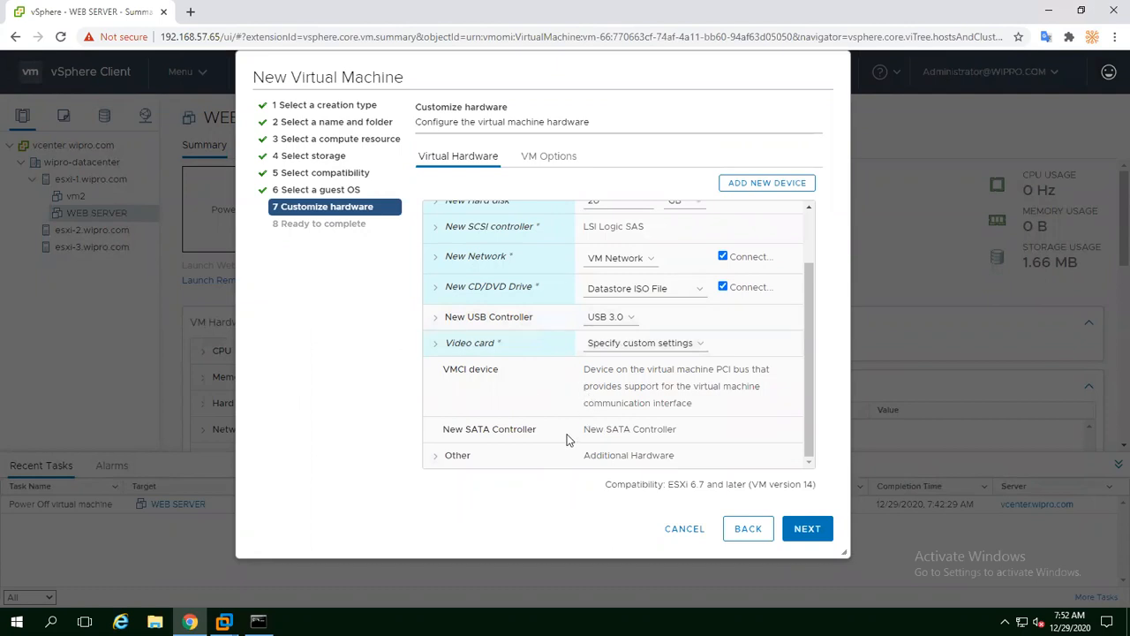
pyautogui.click(463, 460)
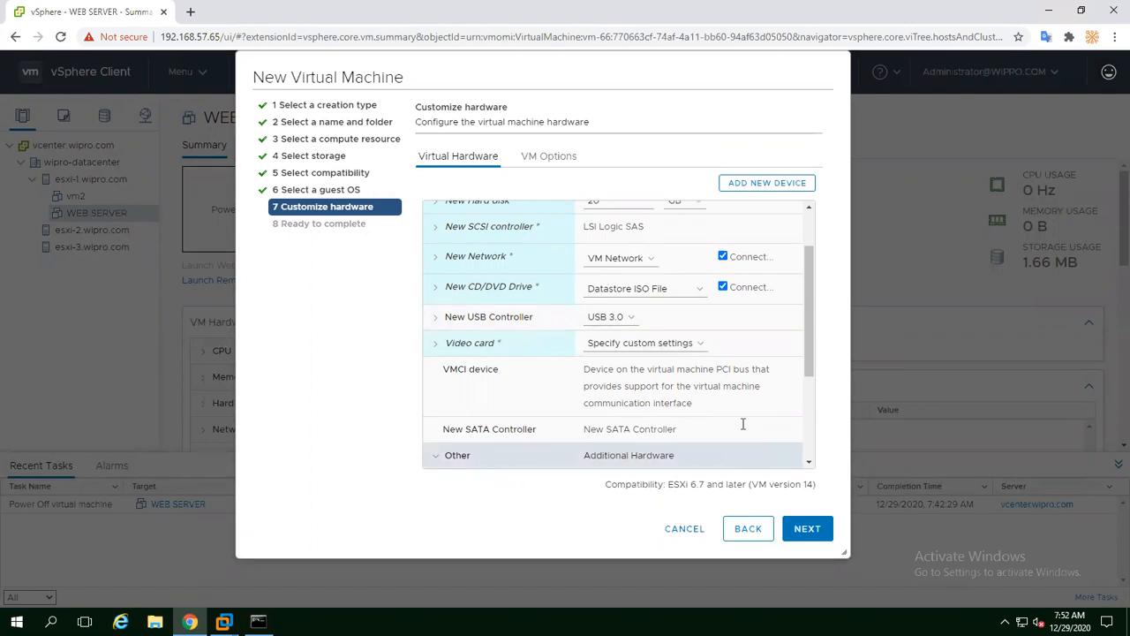
pyautogui.moveTo(810, 356); pyautogui.dragTo(812, 403)
pyautogui.click(435, 352)
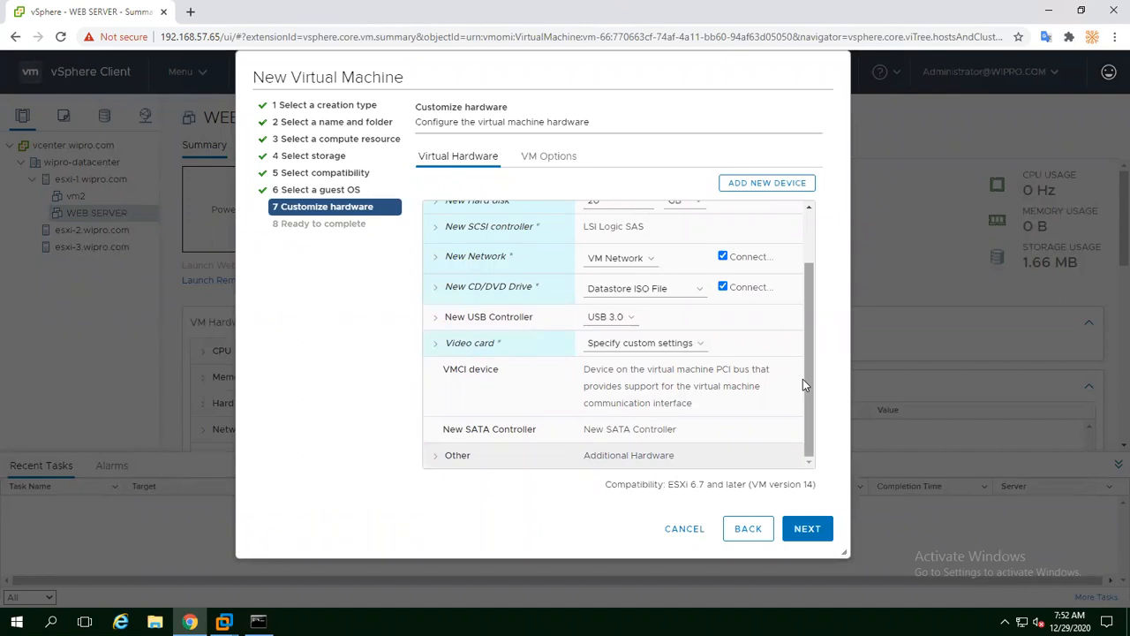
# Try USB 2.0 for the new USB controller and switch it back to USB 3.0.
pyautogui.click(621, 319)
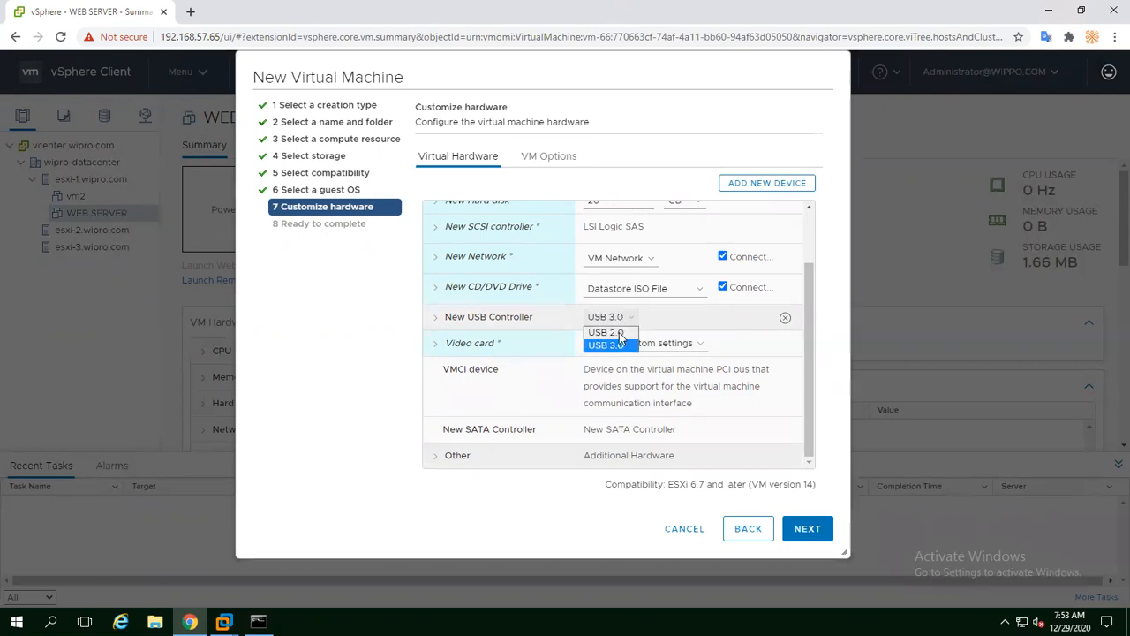
pyautogui.click(621, 334)
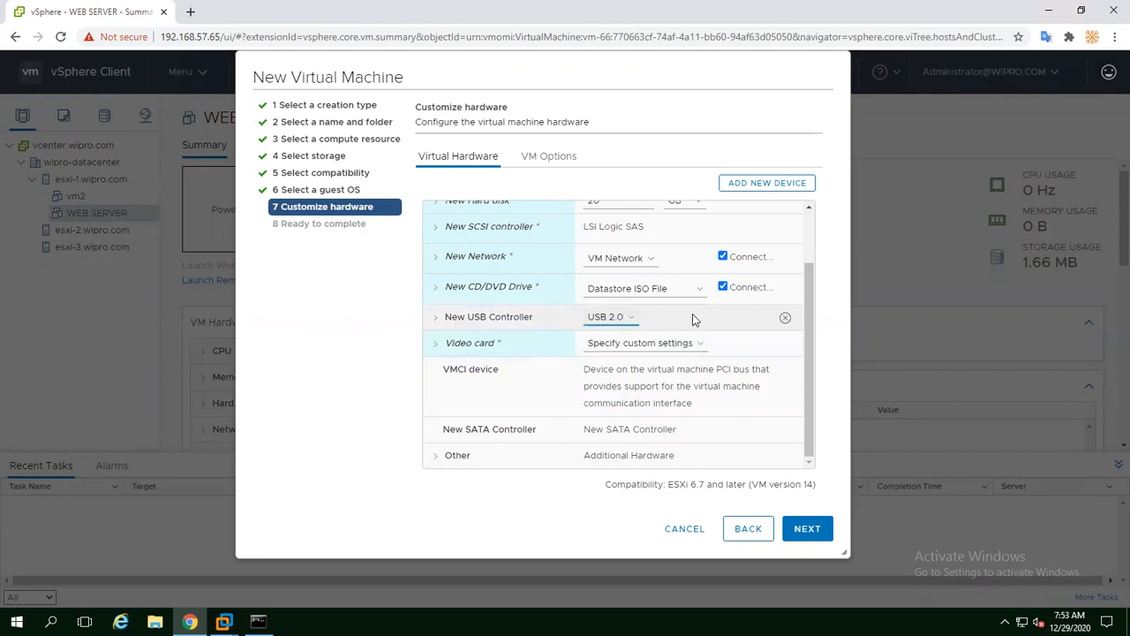
pyautogui.click(612, 318)
pyautogui.click(606, 345)
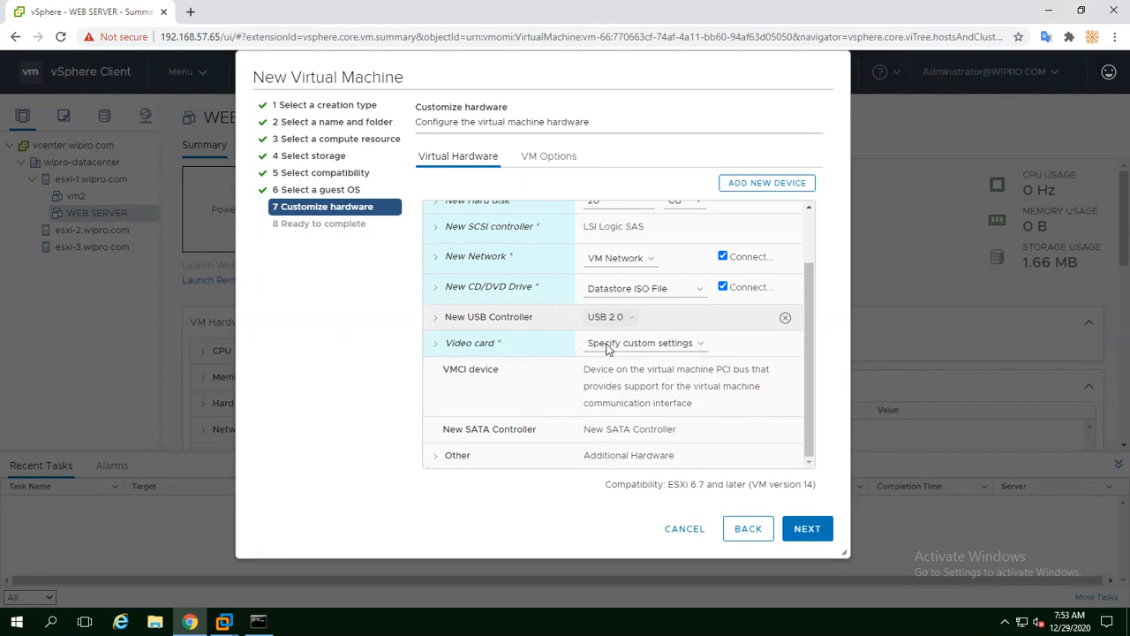
# Enable locking the guest operating system when the last remote user disconnects, and finish creating the virtual machine.
pyautogui.click(543, 159)
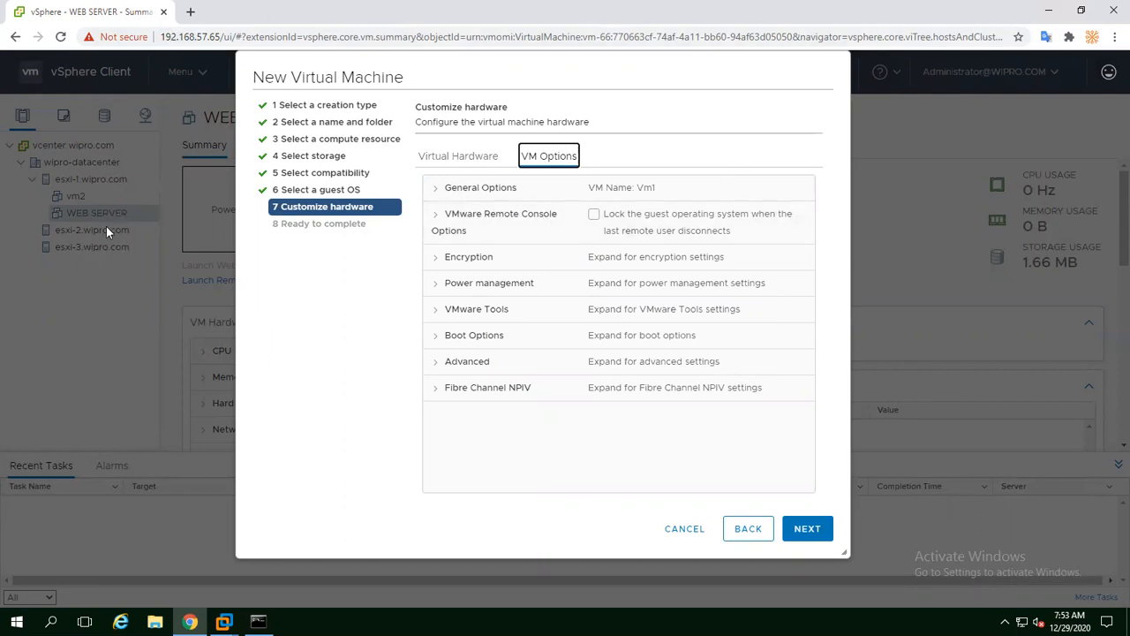
pyautogui.click(593, 214)
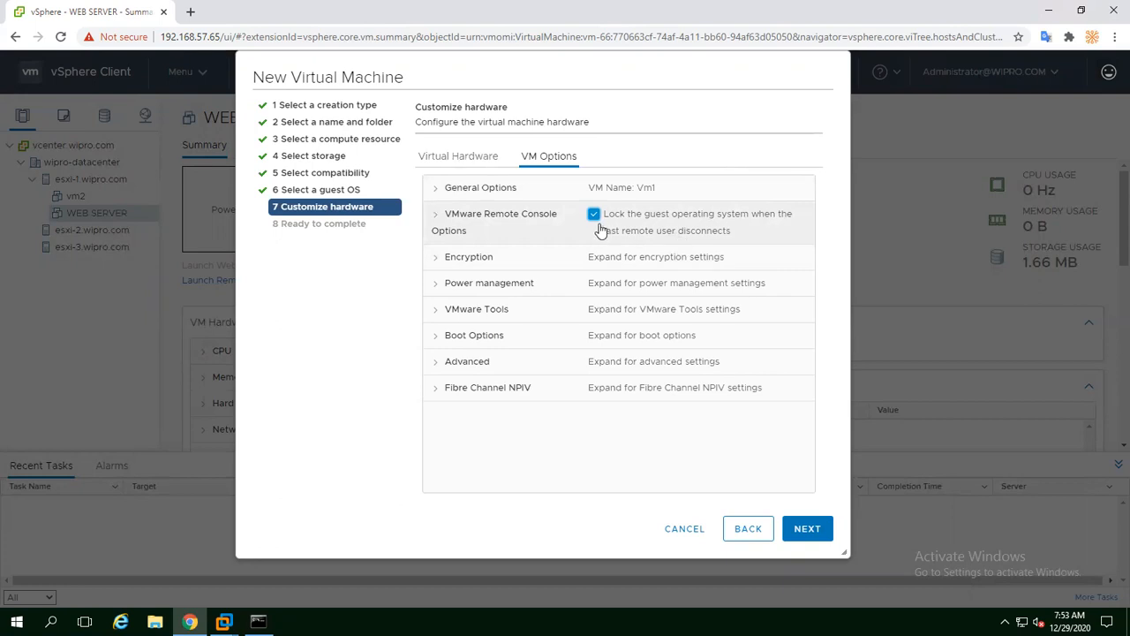
pyautogui.click(787, 528)
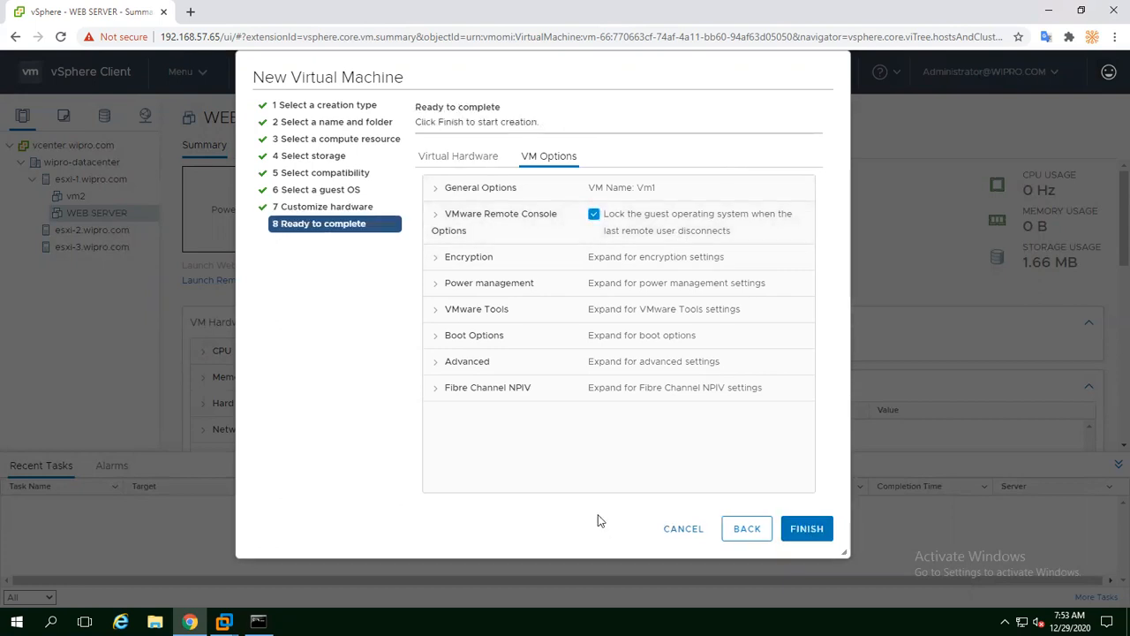
pyautogui.click(803, 535)
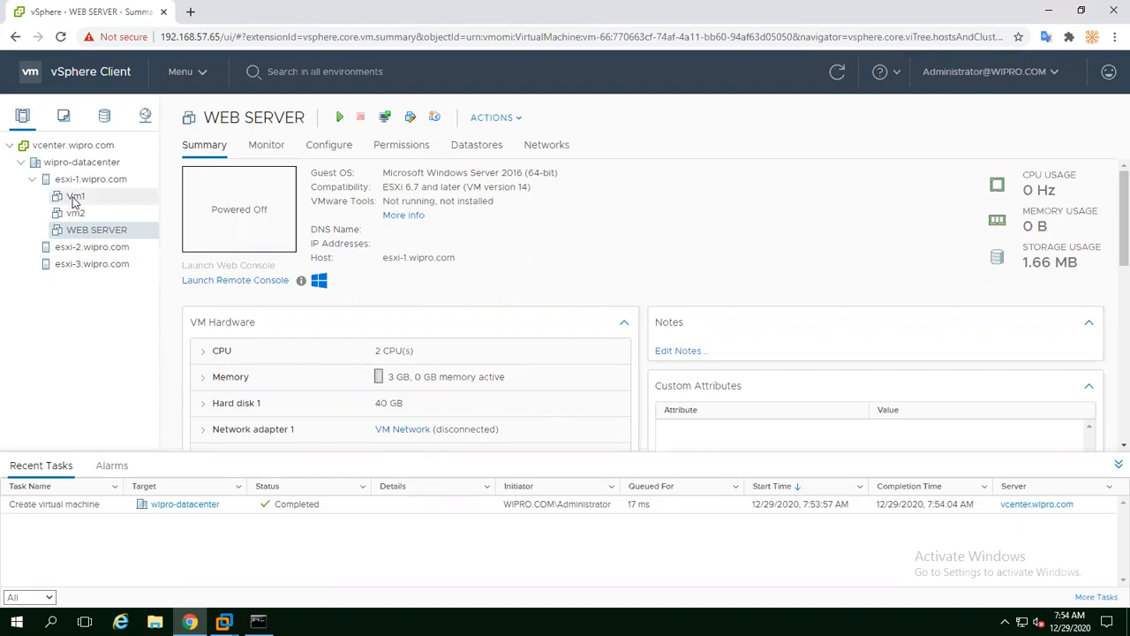
# Power on the Vm1 virtual machine under esxi-1.wipro.com.
pyautogui.rightClick(73, 200)
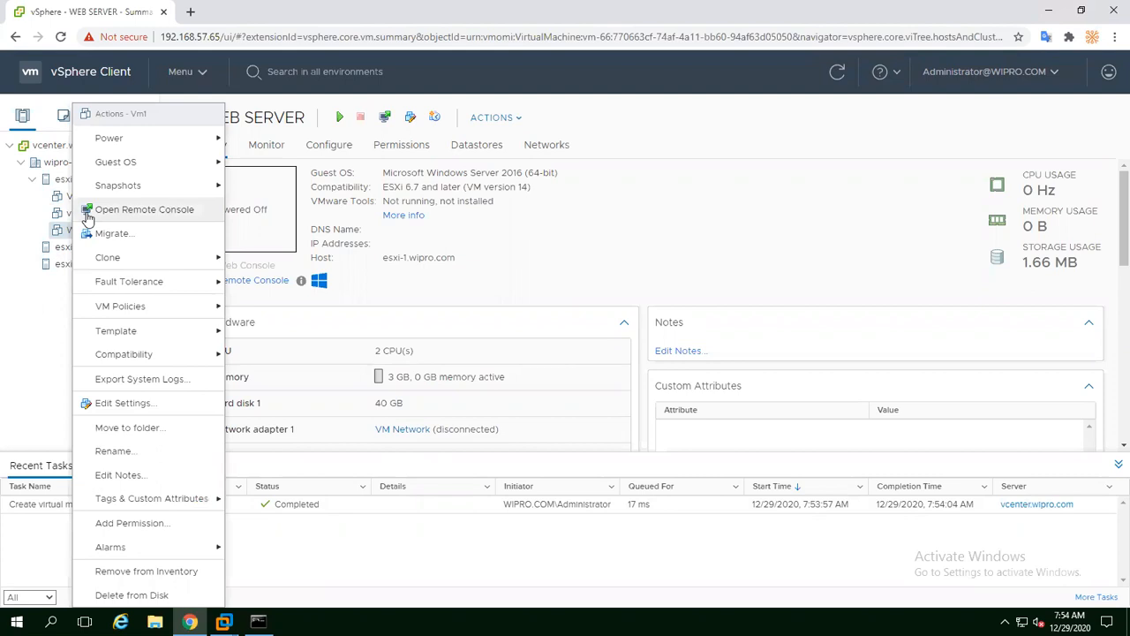
pyautogui.moveTo(116, 144)
pyautogui.click(253, 147)
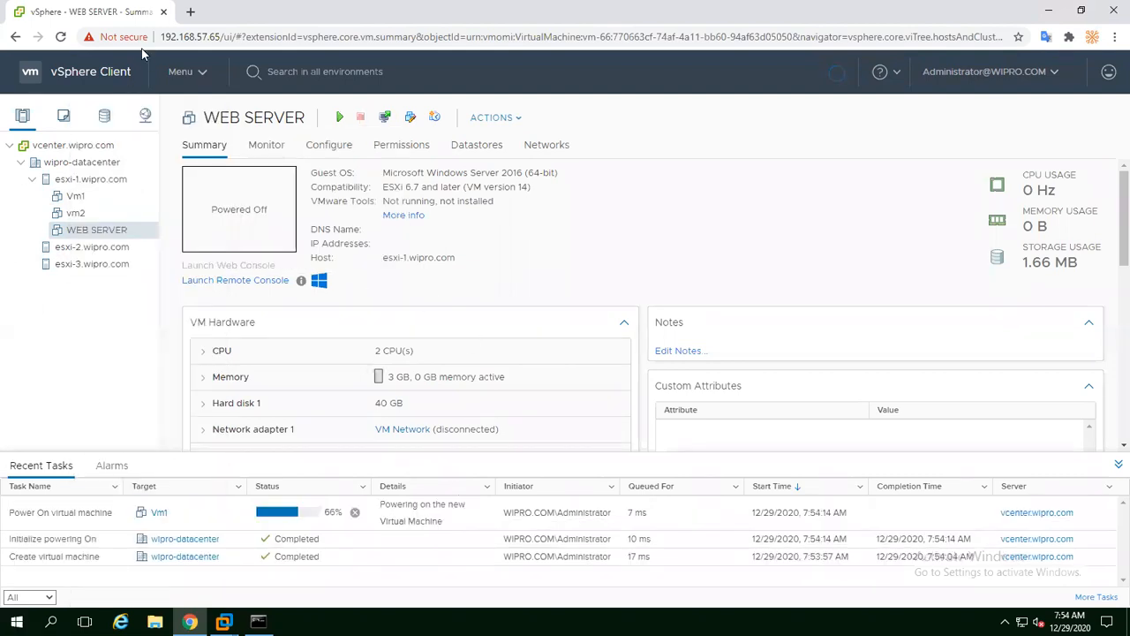
# View the boot screen of Vm1 in its web console, and close the console.
pyautogui.click(65, 198)
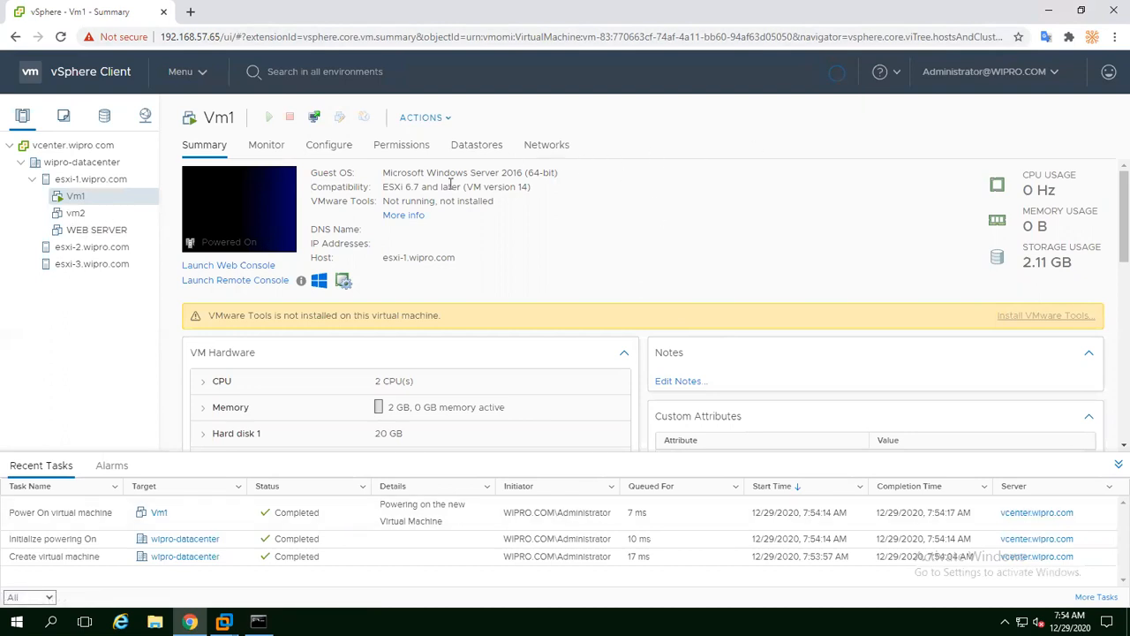
pyautogui.click(240, 266)
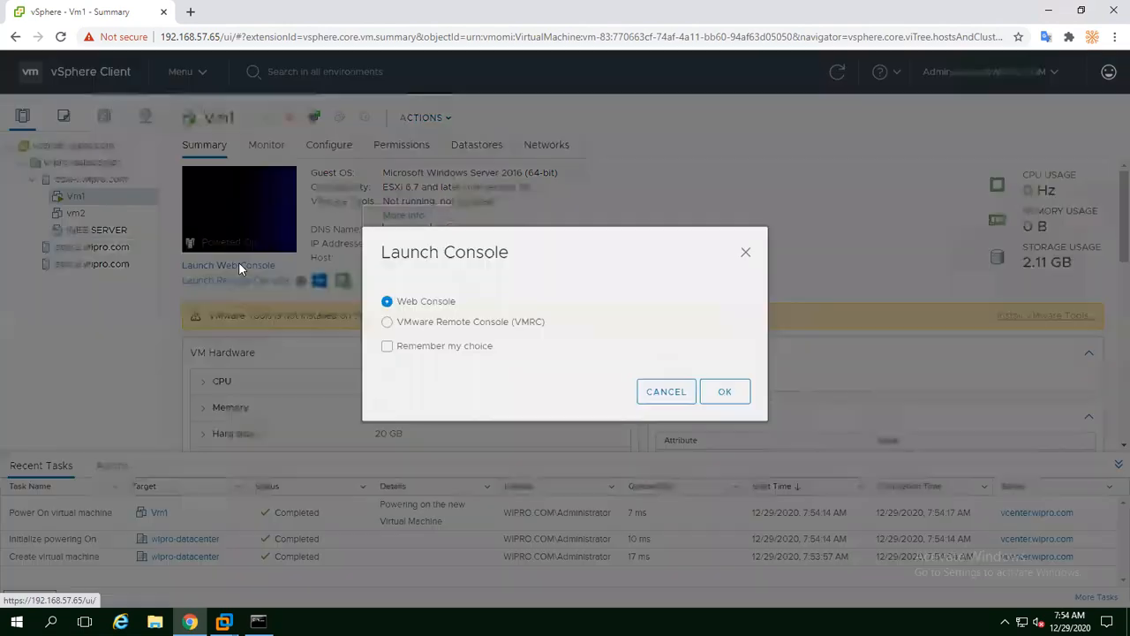
pyautogui.click(725, 396)
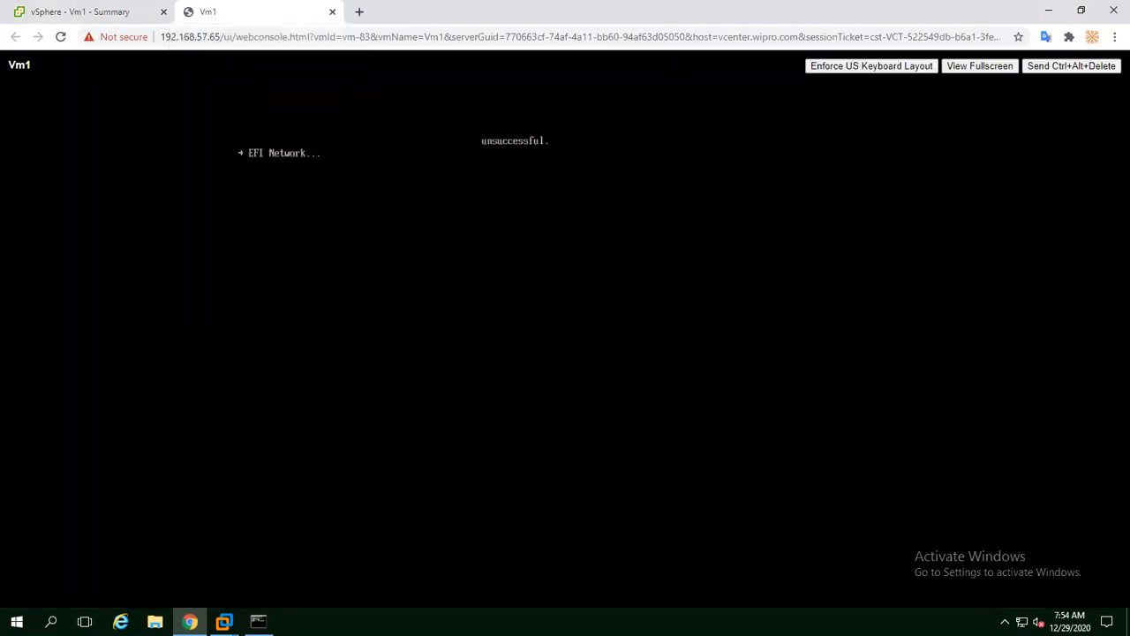
pyautogui.click(332, 12)
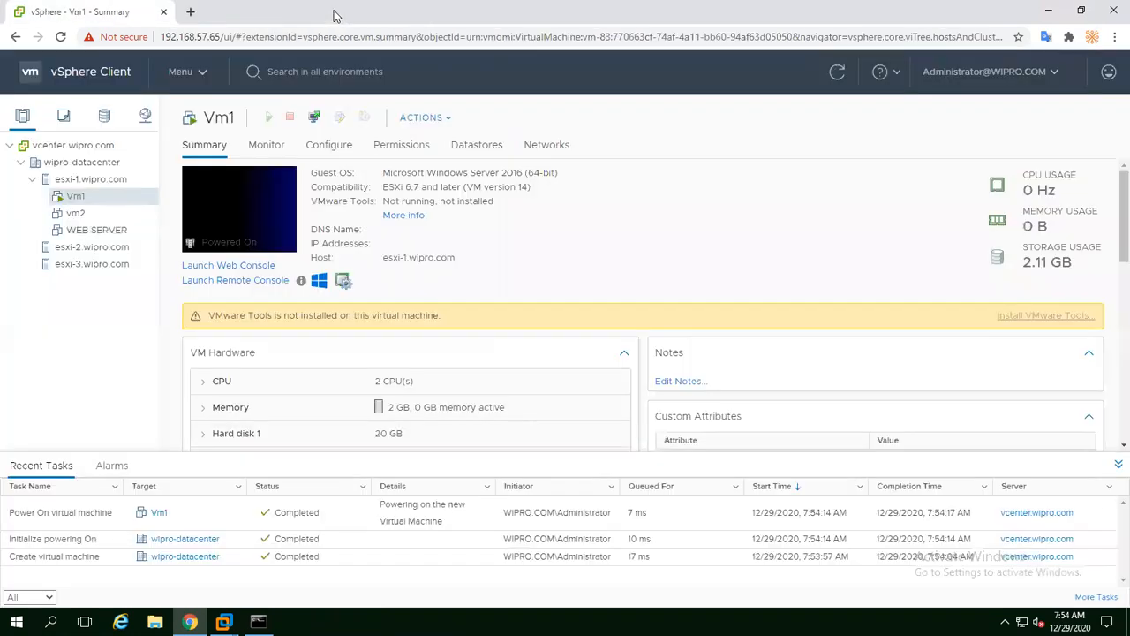
# View Vm1 through the remote console in VMware Workstation, accepting its certificate, then close the console and return to the vSphere Client.
pyautogui.click(248, 281)
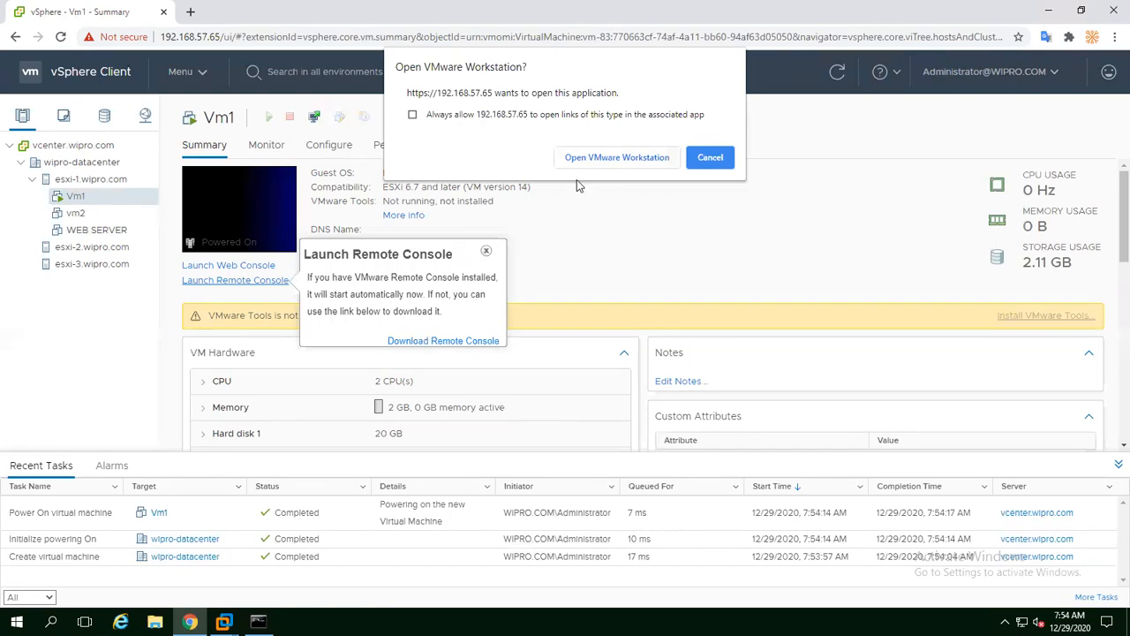
pyautogui.click(593, 161)
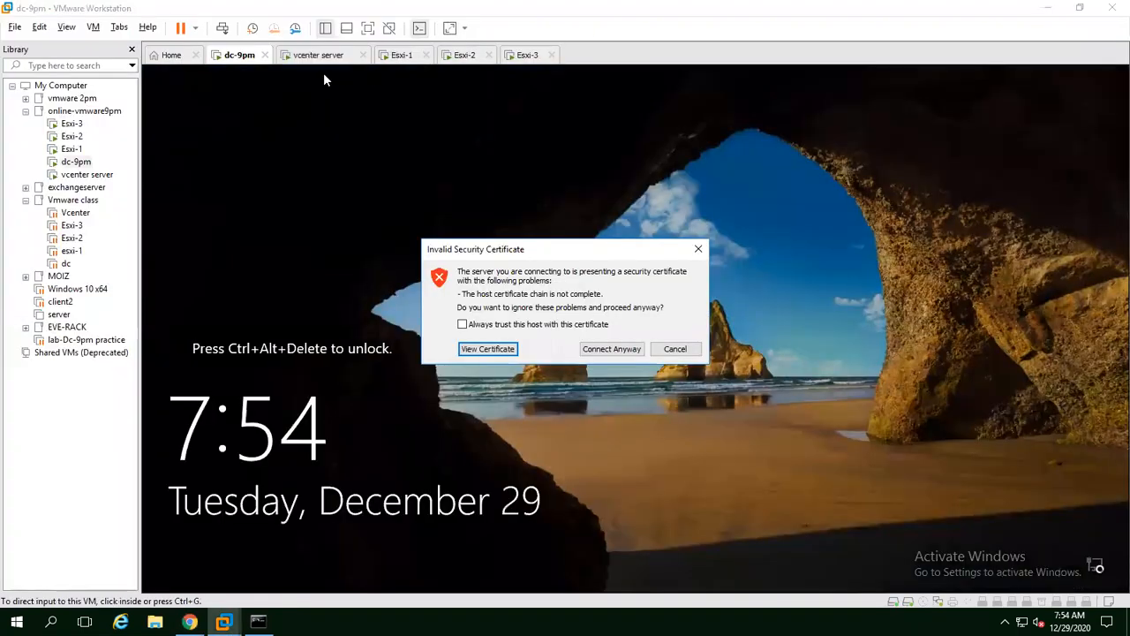
pyautogui.click(605, 350)
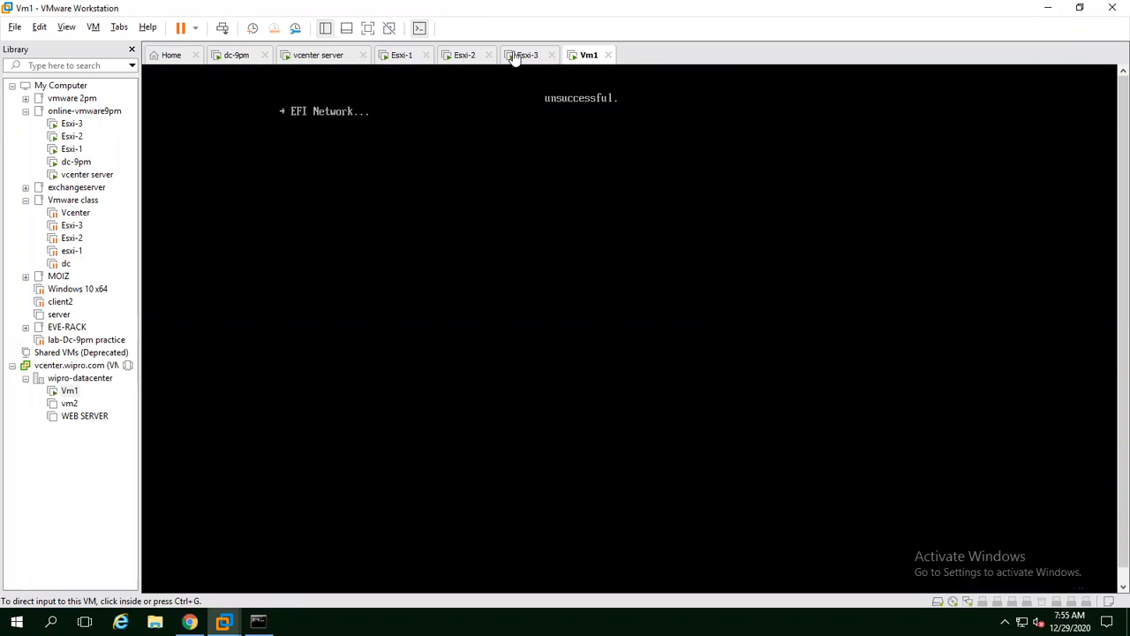
pyautogui.click(607, 55)
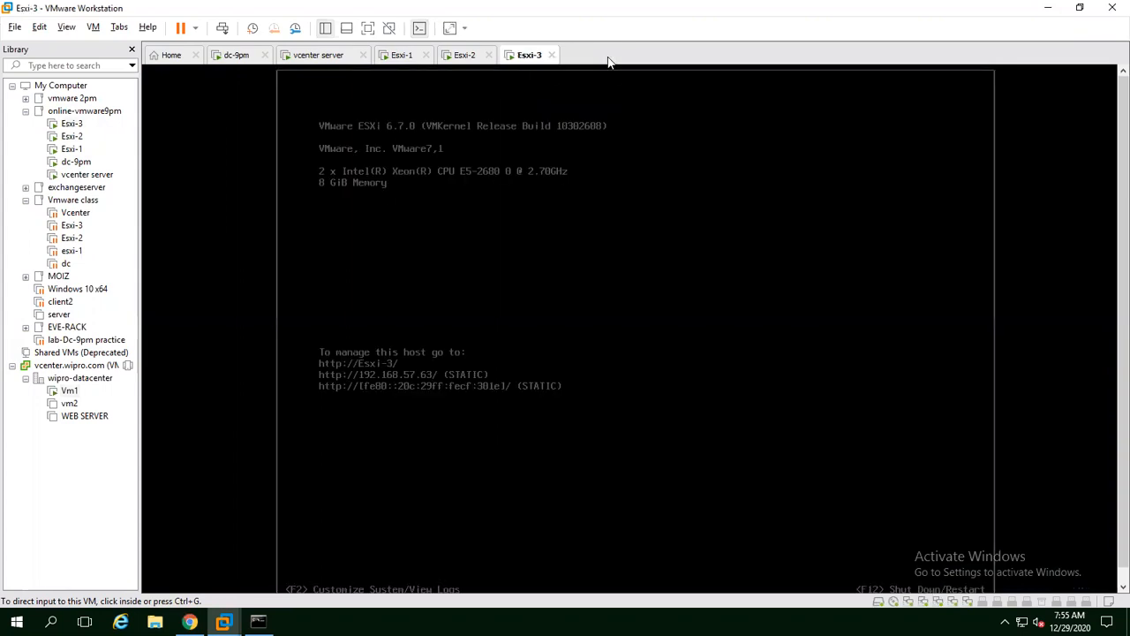
pyautogui.click(1048, 8)
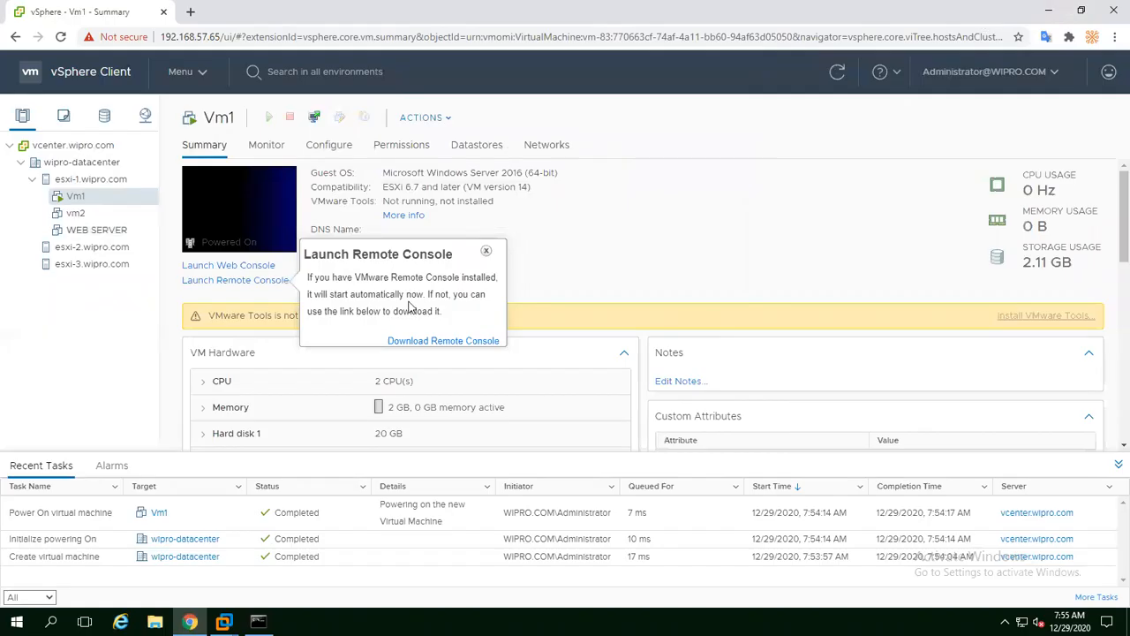
pyautogui.click(485, 252)
# Reopen the web console of Vm1 and restart the machine from its installation DVD.
pyautogui.click(255, 265)
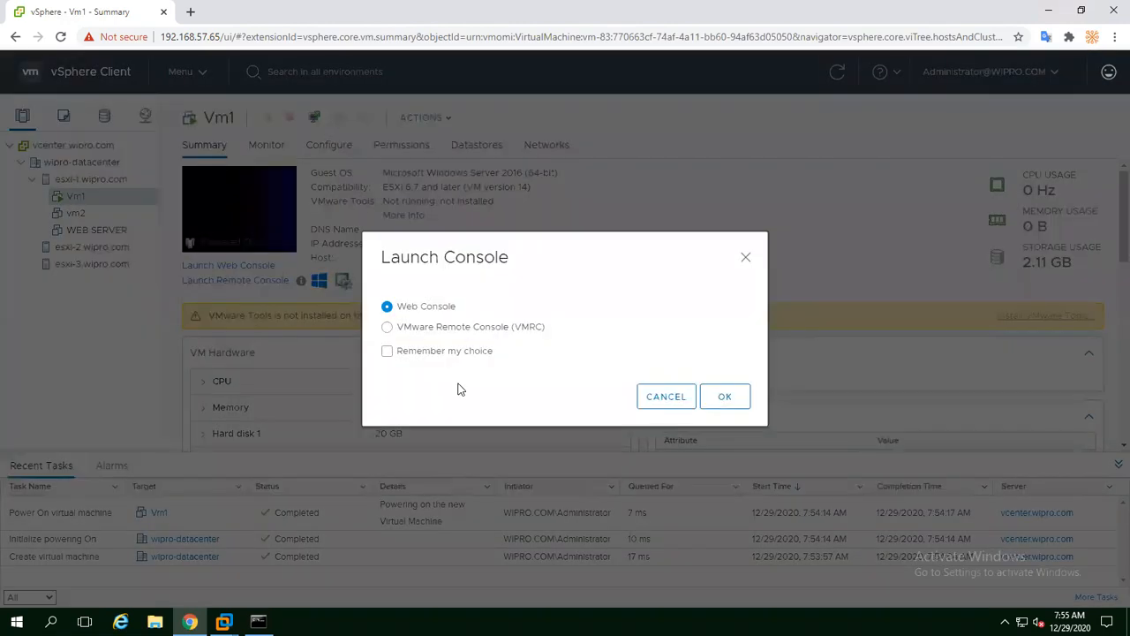
pyautogui.click(736, 404)
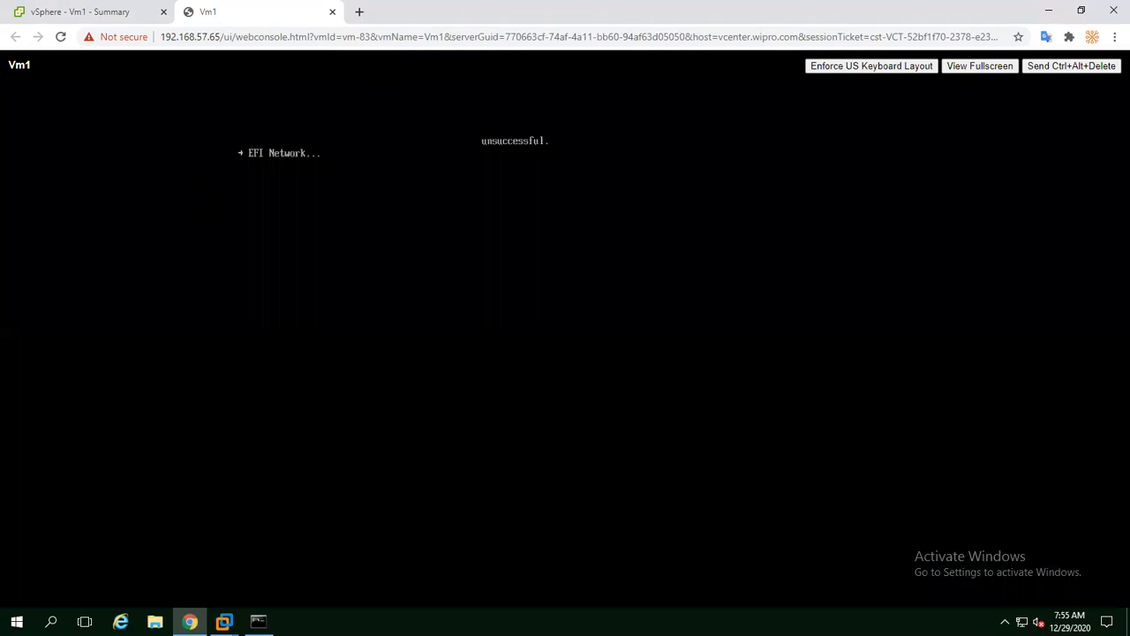
pyautogui.click(1079, 65)
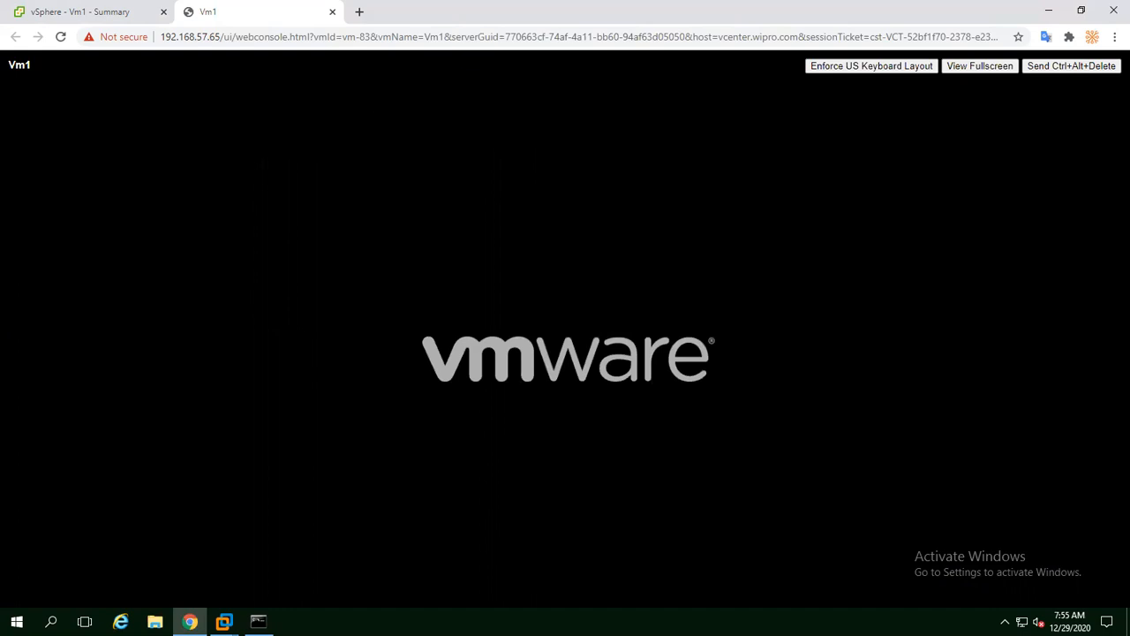
pyautogui.press('Return')
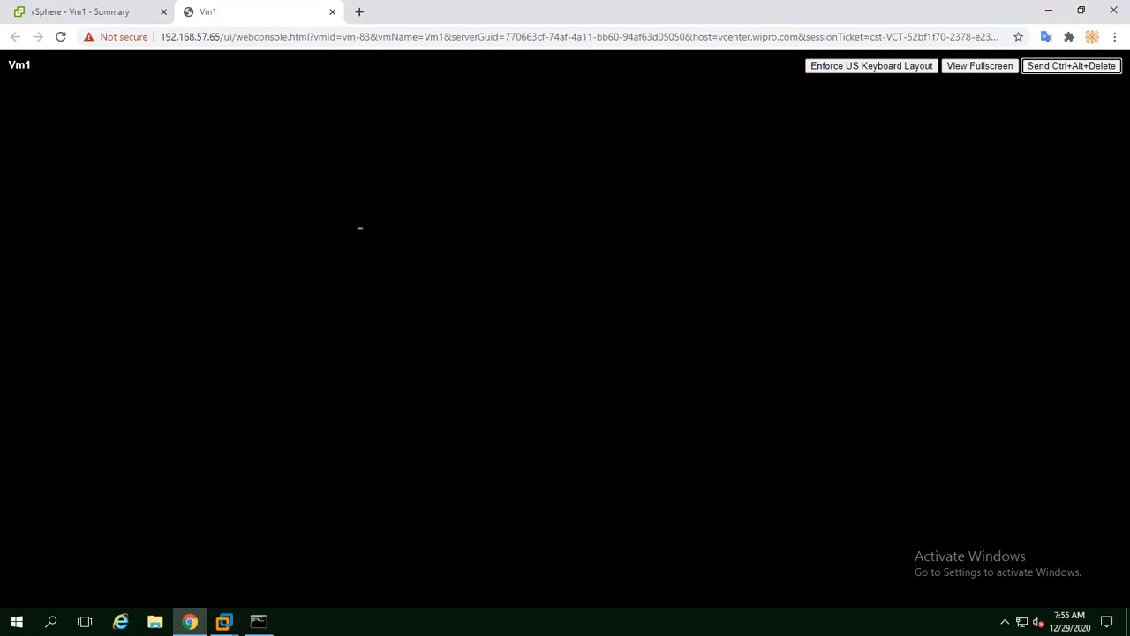
pyautogui.press('Return')
pyautogui.click(905, 104)
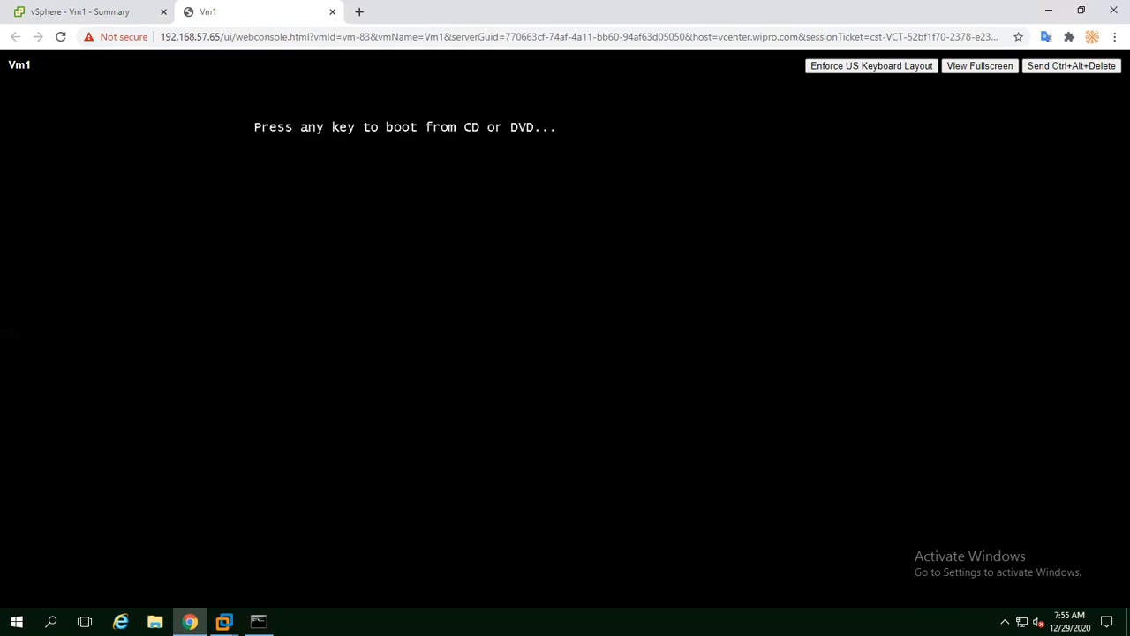
pyautogui.press('Return')
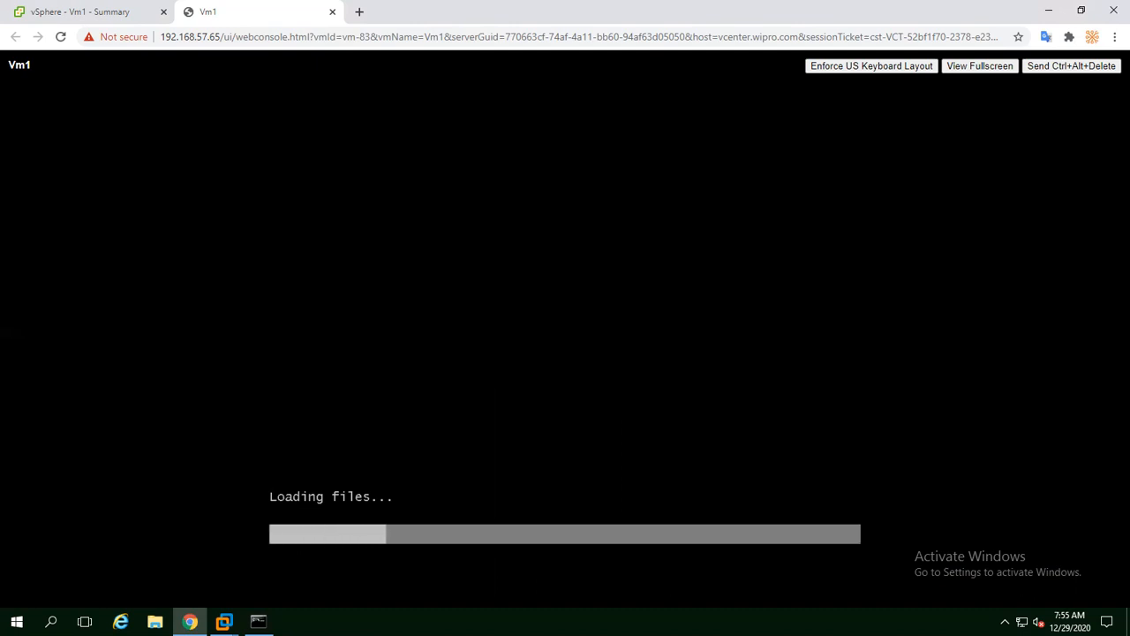
pyautogui.moveTo(1047, 5)
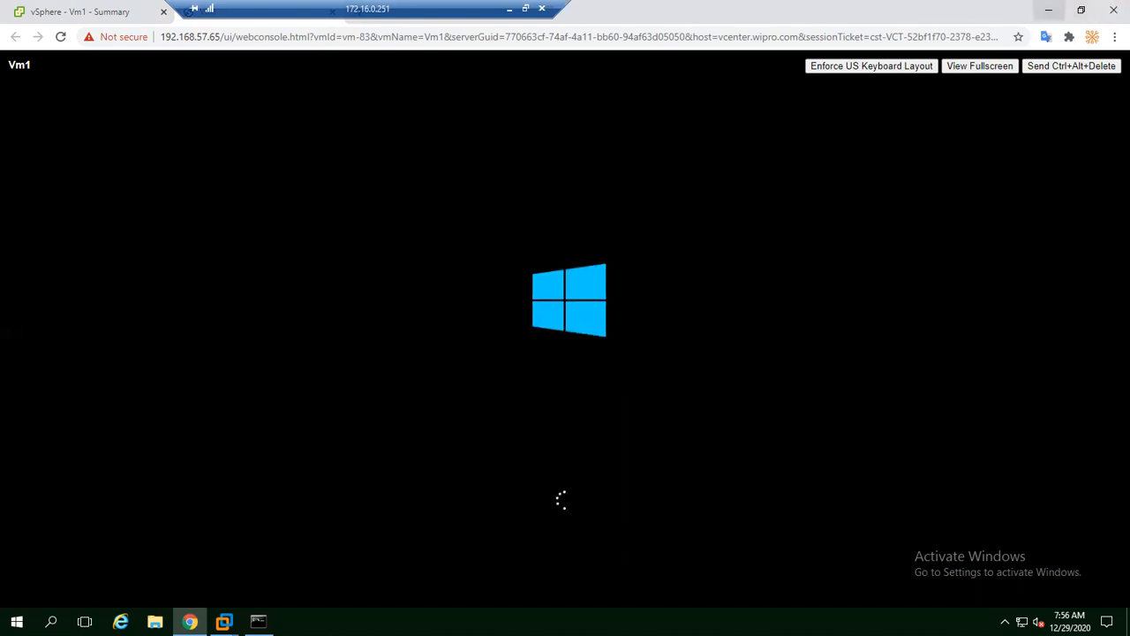
pyautogui.click(508, 8)
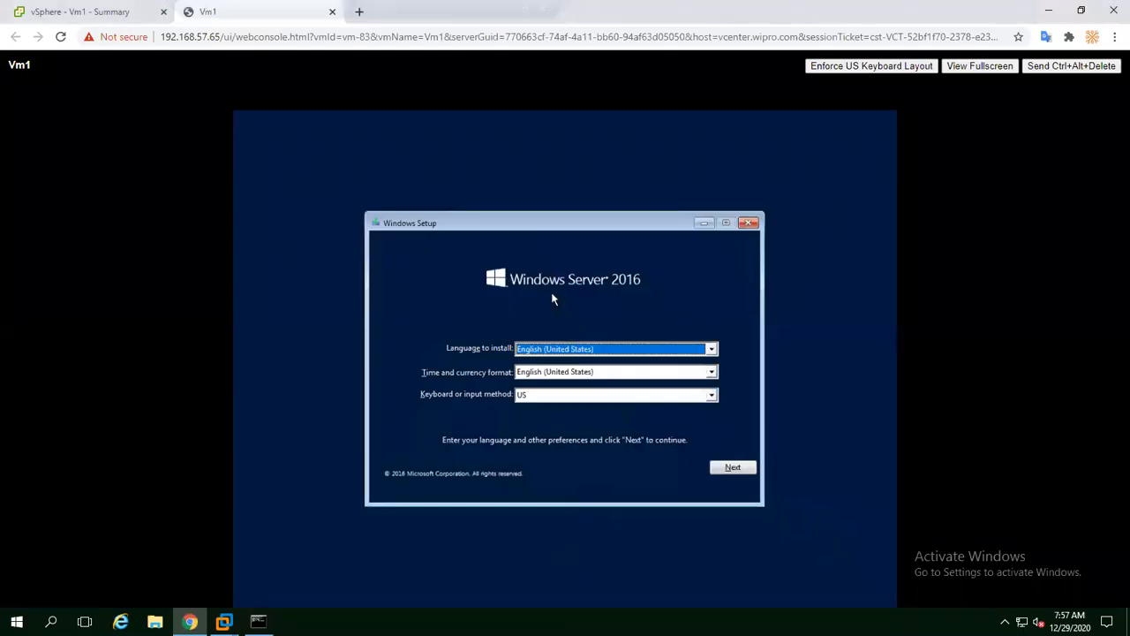
# Accept the default language, time format and keyboard in Windows Setup and start the Windows Server 2016 installation.
pyautogui.press('Return')
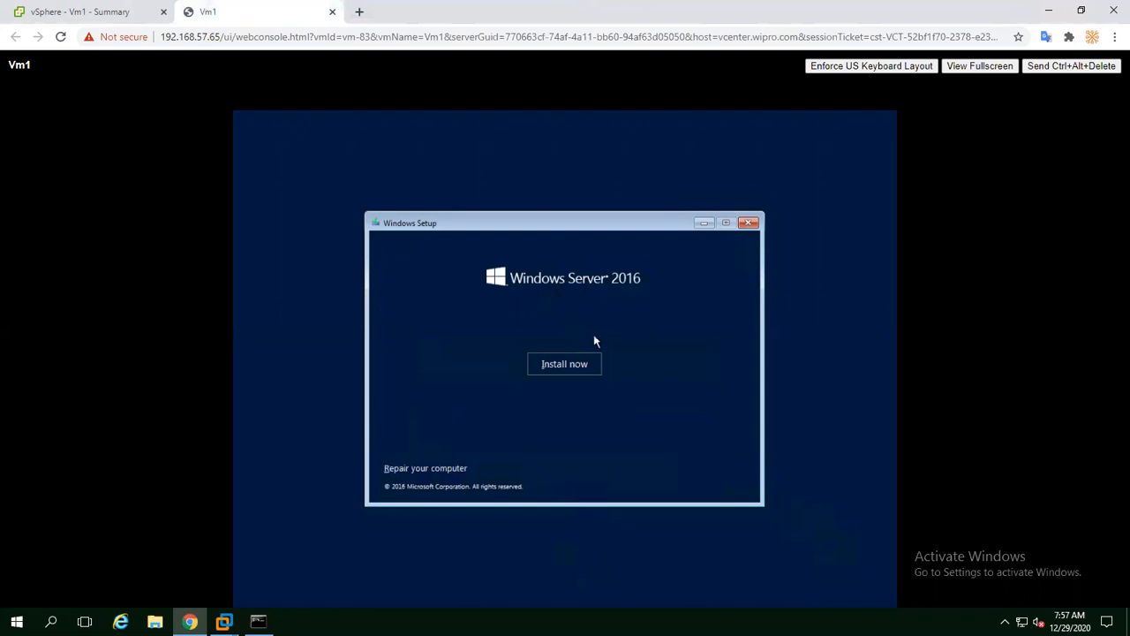
pyautogui.click(576, 369)
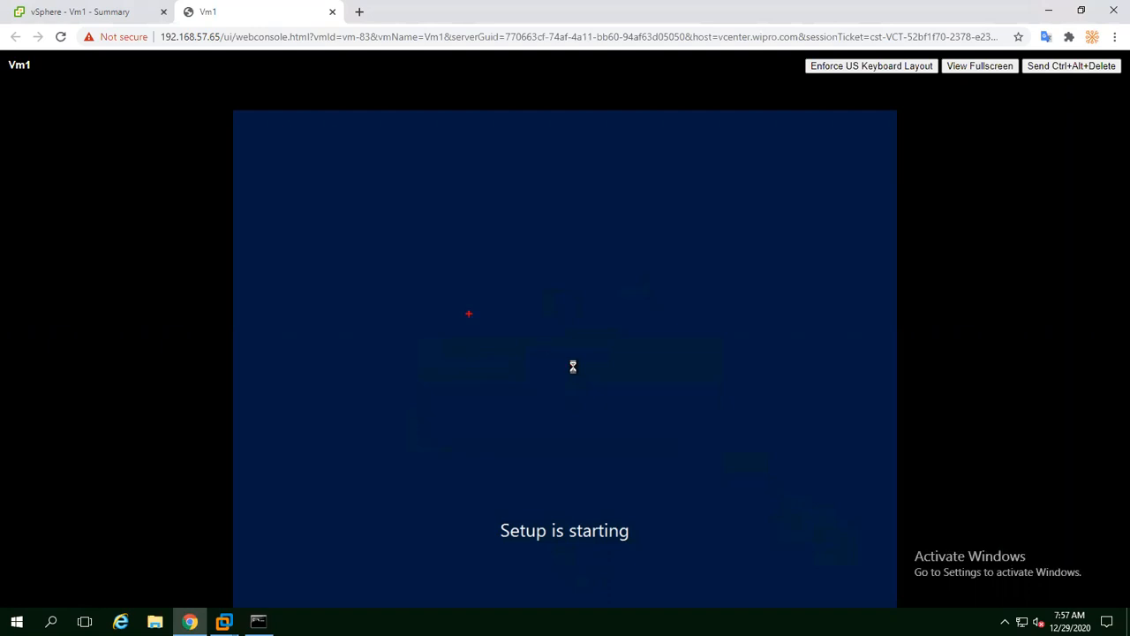
pyautogui.moveTo(280, 290)
pyautogui.mouseDown()
pyautogui.moveTo(356, 324)
pyautogui.moveTo(503, 352)
pyautogui.mouseUp()
pyautogui.write('t')
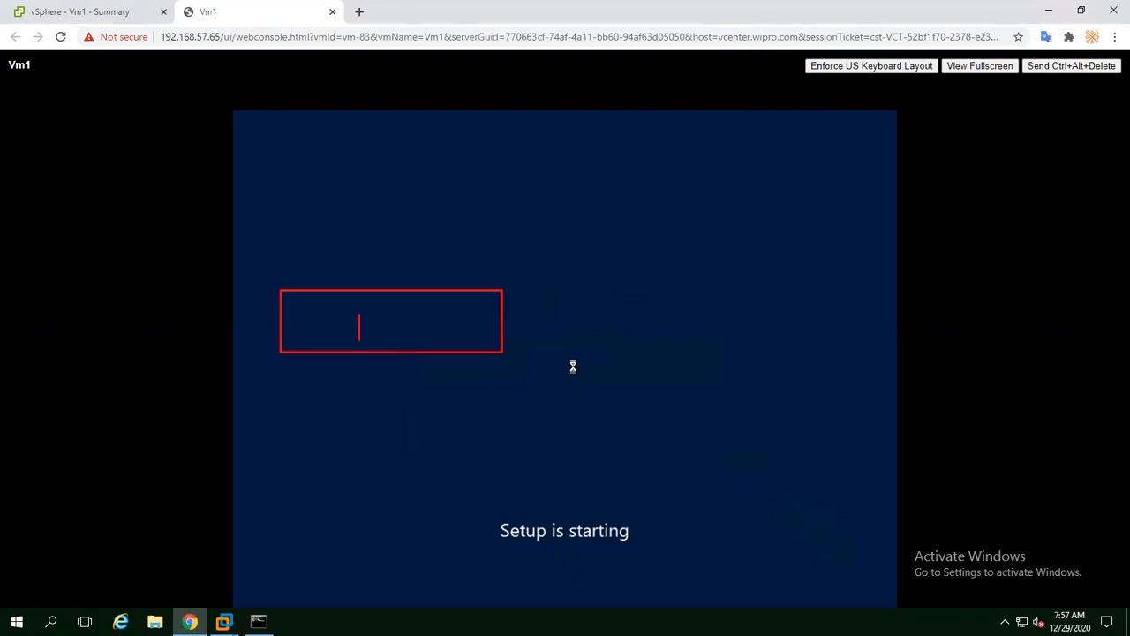
pyautogui.write('esxi')
pyautogui.press('Escape')
pyautogui.moveTo(280, 253); pyautogui.dragTo(334, 289)
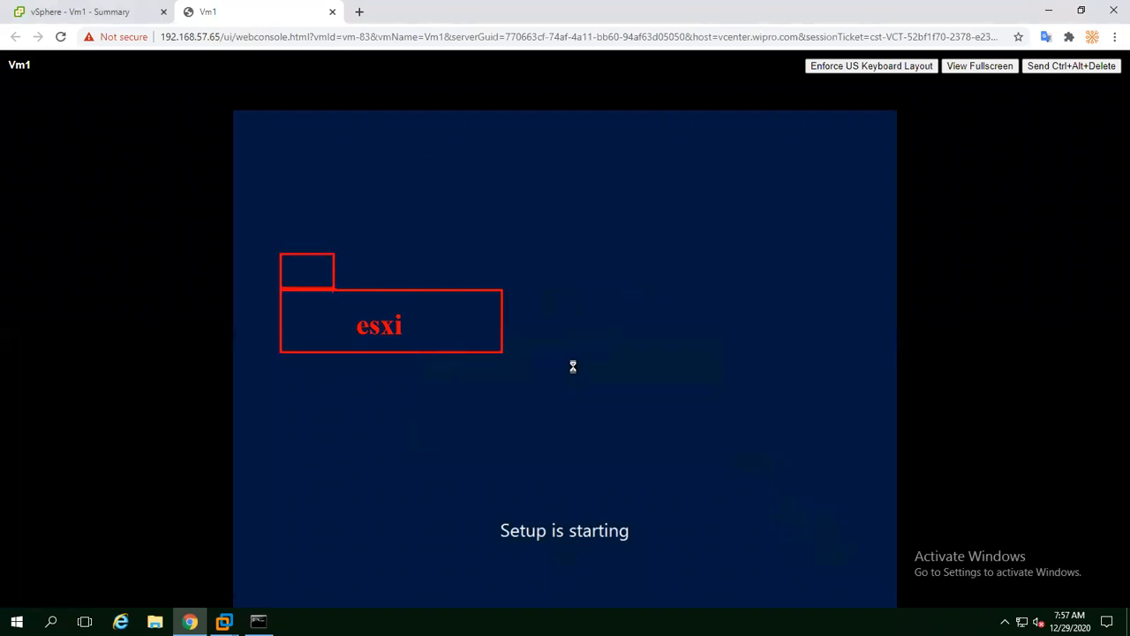
pyautogui.moveTo(253, 221)
pyautogui.mouseDown()
pyautogui.moveTo(375, 304)
pyautogui.moveTo(546, 366)
pyautogui.mouseUp()
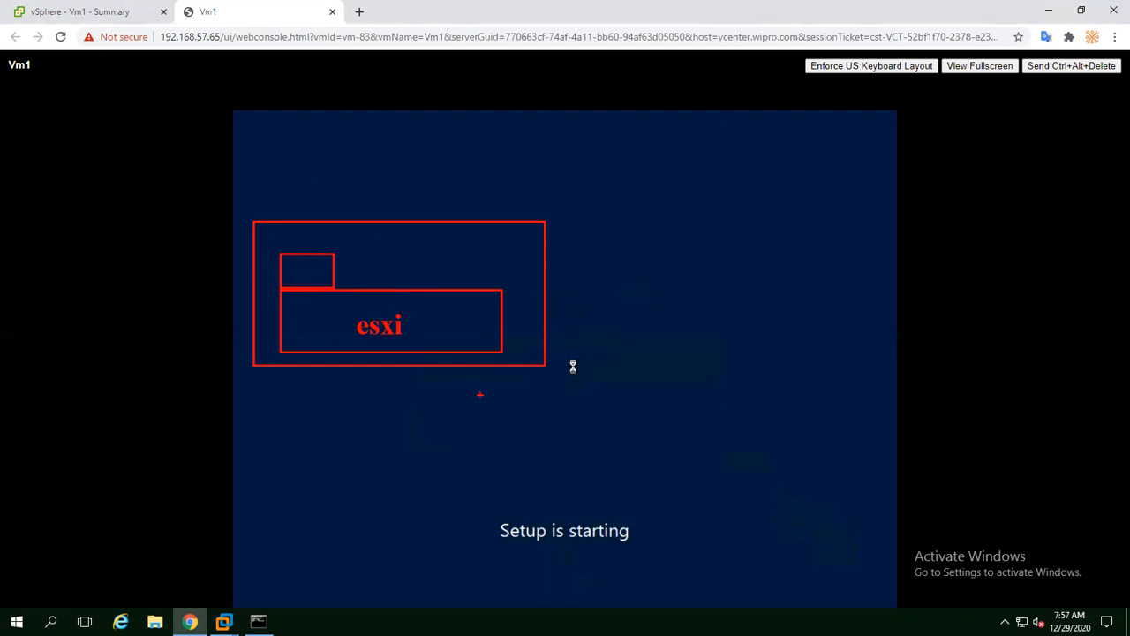
pyautogui.moveTo(463, 372)
pyautogui.mouseDown()
pyautogui.moveTo(489, 358)
pyautogui.moveTo(477, 332)
pyautogui.moveTo(458, 324)
pyautogui.mouseUp()
pyautogui.moveTo(429, 317)
pyautogui.mouseDown()
pyautogui.moveTo(454, 293)
pyautogui.moveTo(402, 260)
pyautogui.moveTo(359, 265)
pyautogui.moveTo(355, 253)
pyautogui.moveTo(355, 265)
pyautogui.moveTo(377, 271)
pyautogui.mouseUp()
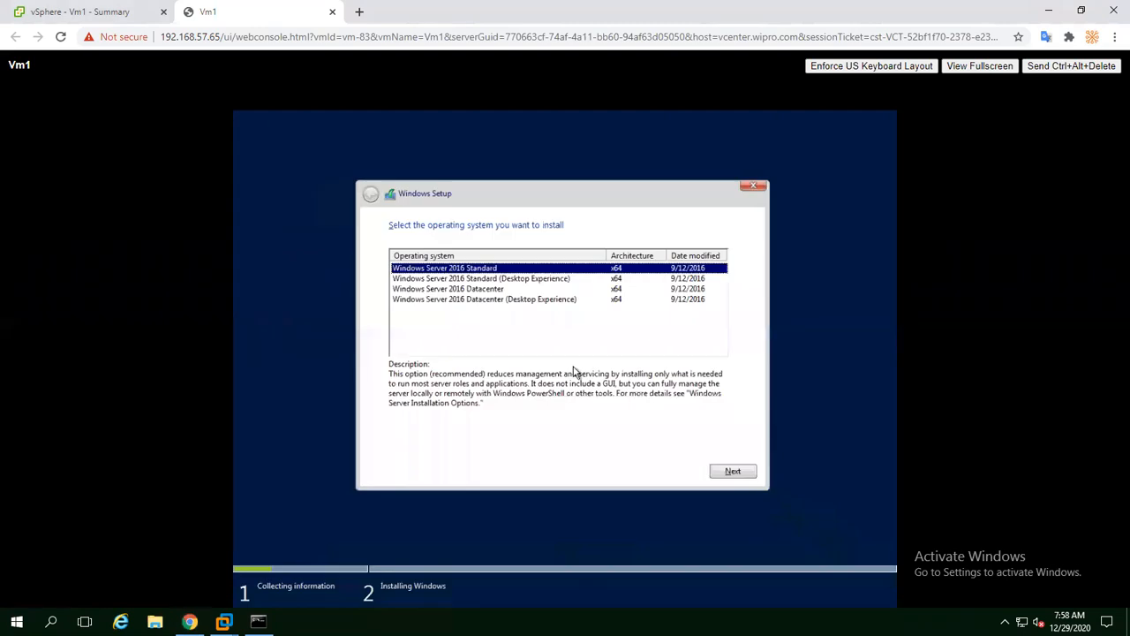
# Choose Windows Server 2016 Standard (Desktop Experience) as the operating system to install.
pyautogui.click(606, 345)
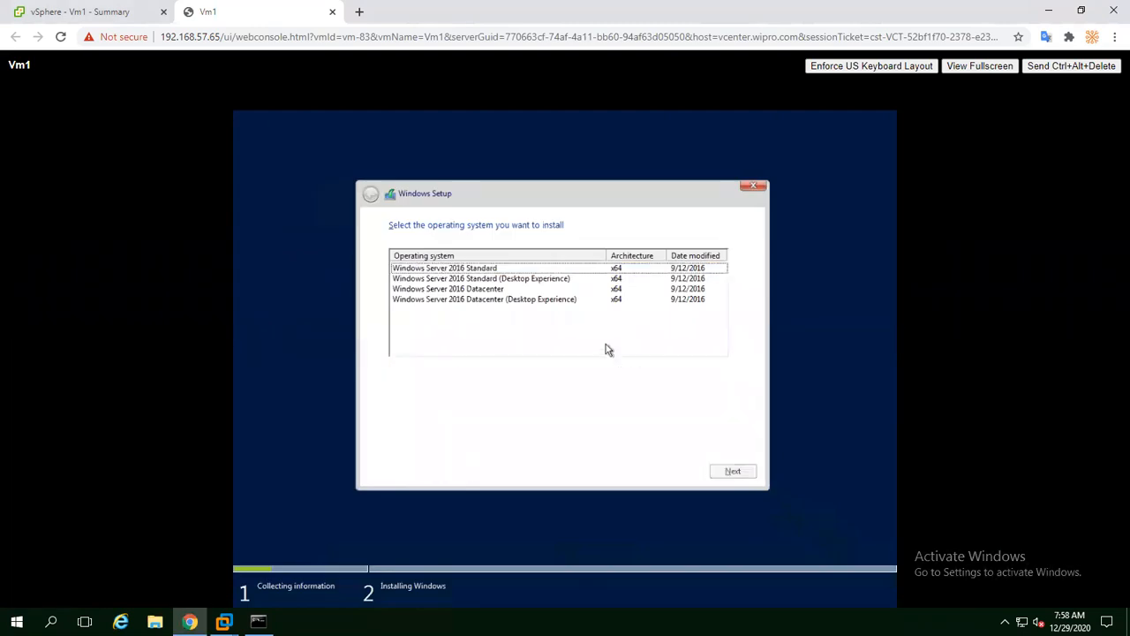
pyautogui.click(500, 280)
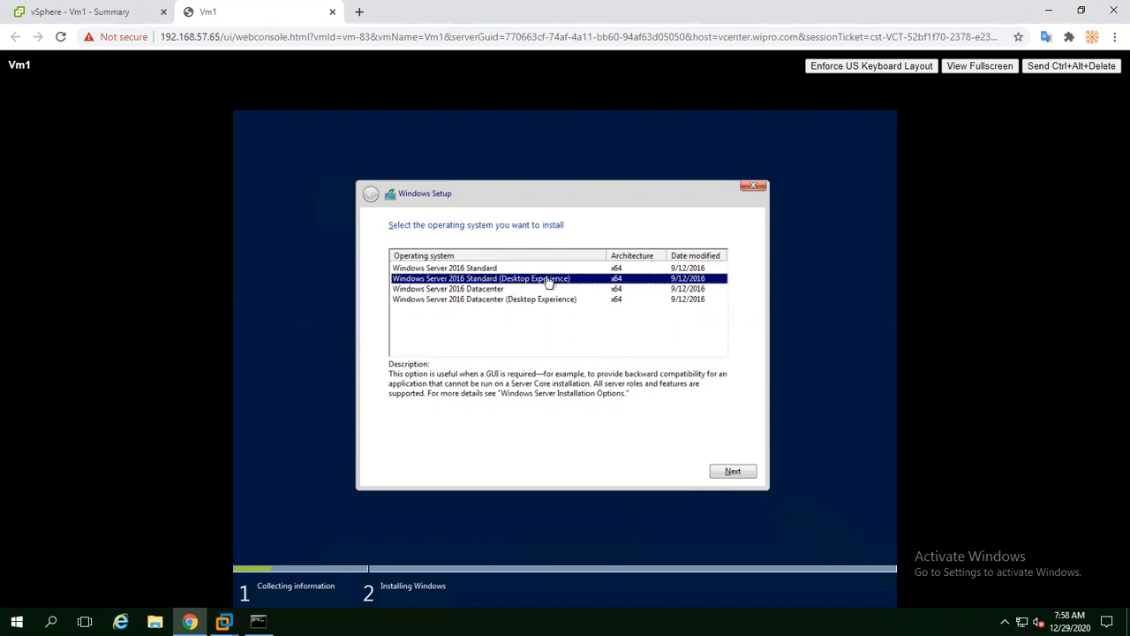
pyautogui.click(724, 472)
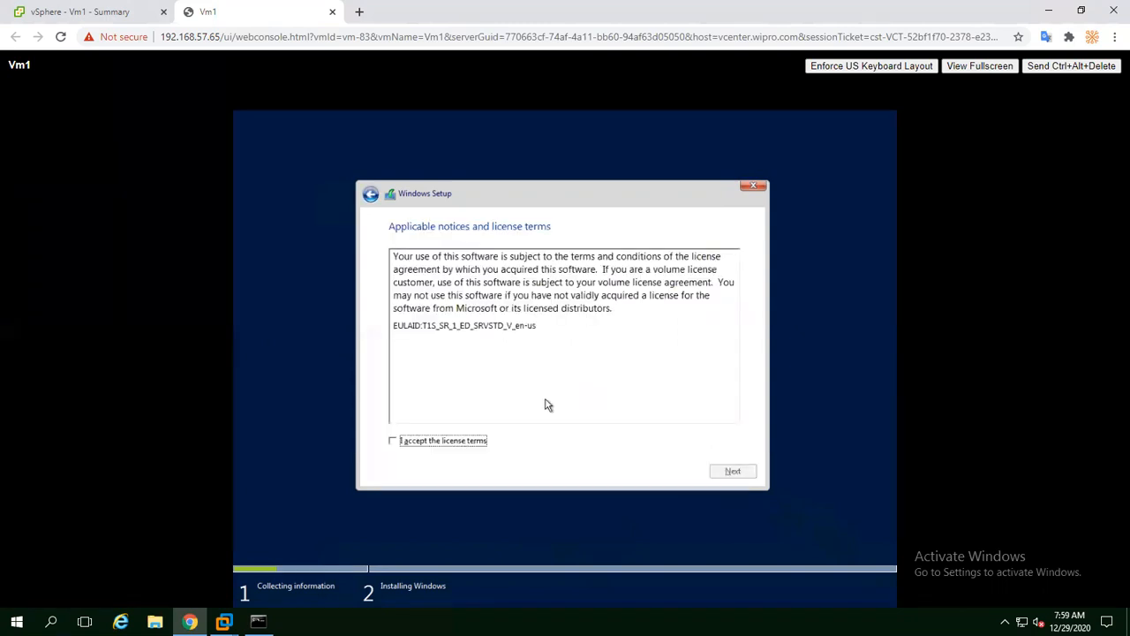
# Accept the license terms and start a custom Windows installation on the Drive 0 unallocated space.
pyautogui.click(464, 440)
pyautogui.click(731, 474)
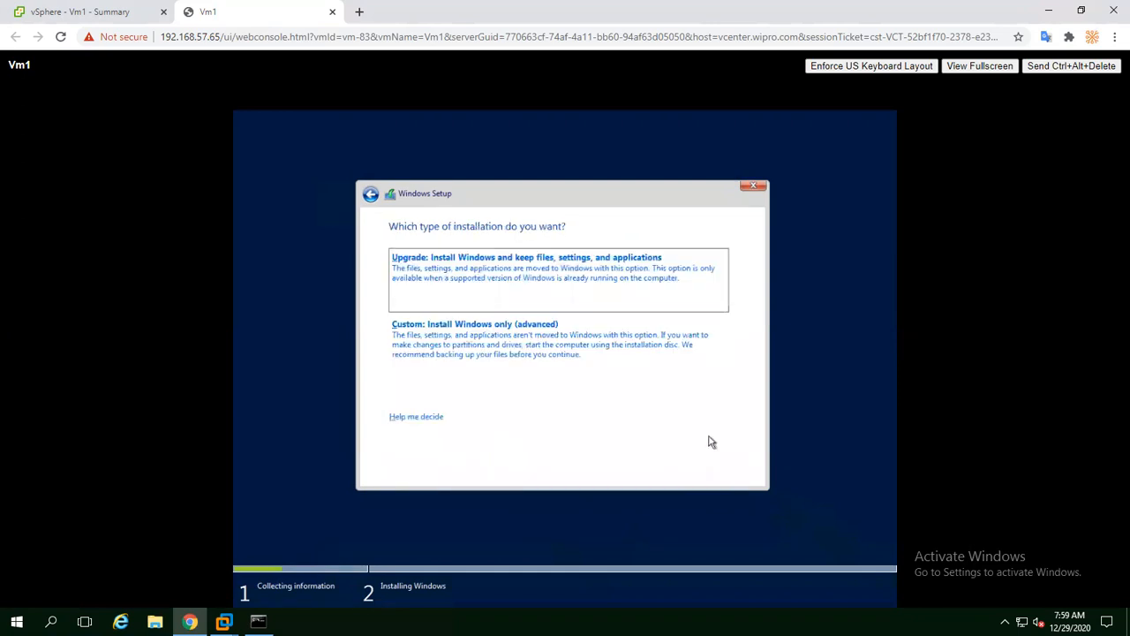
pyautogui.click(586, 323)
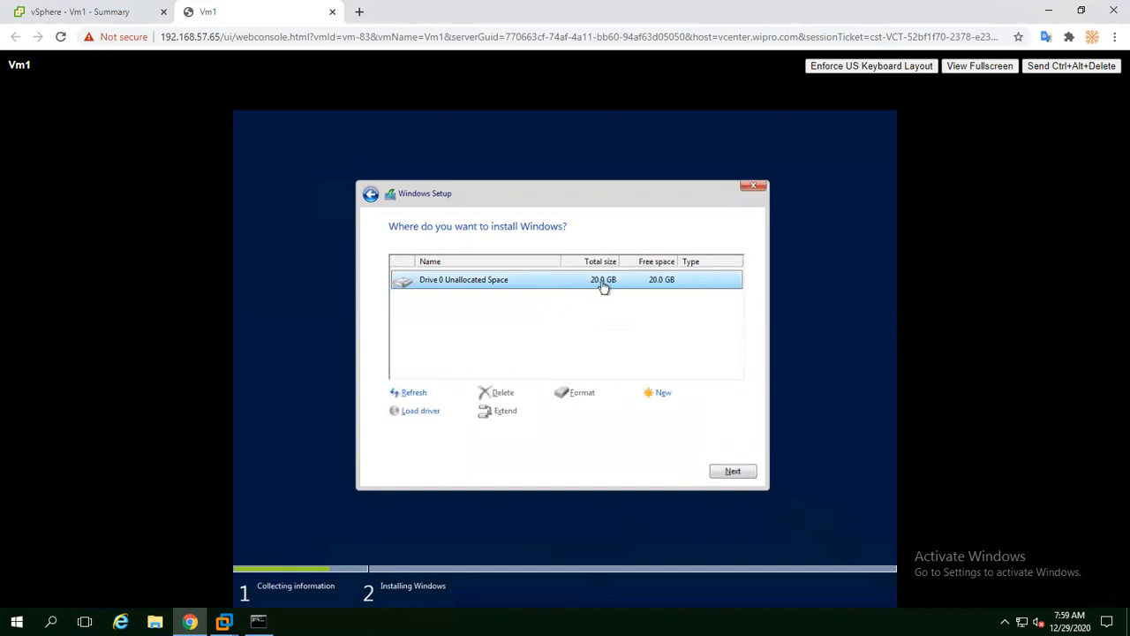
pyautogui.click(742, 477)
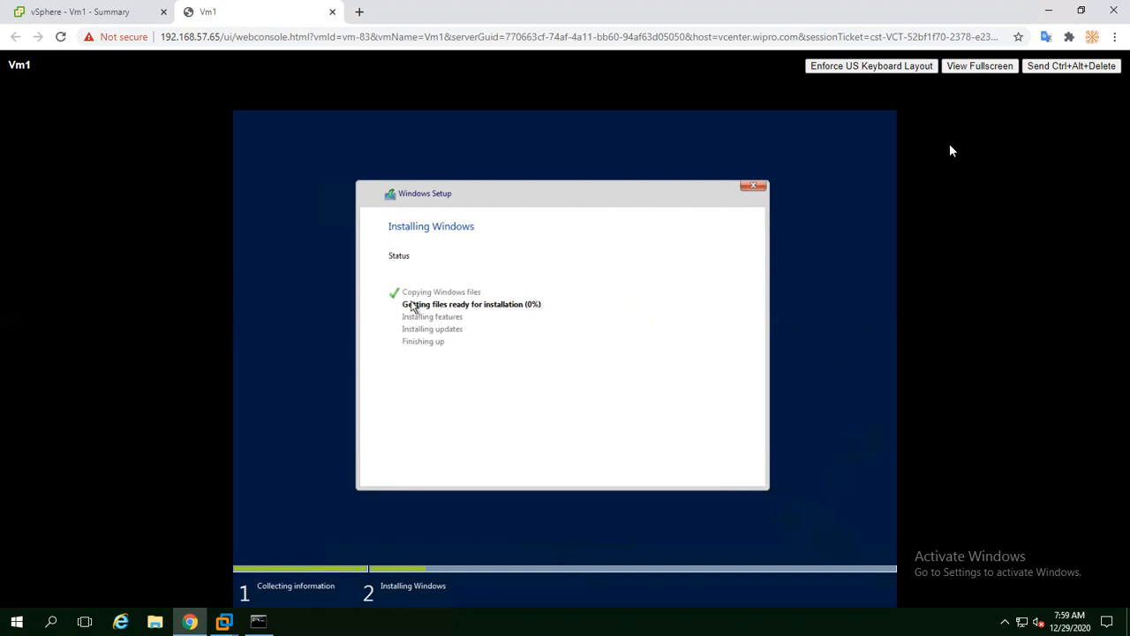
pyautogui.click(1050, 11)
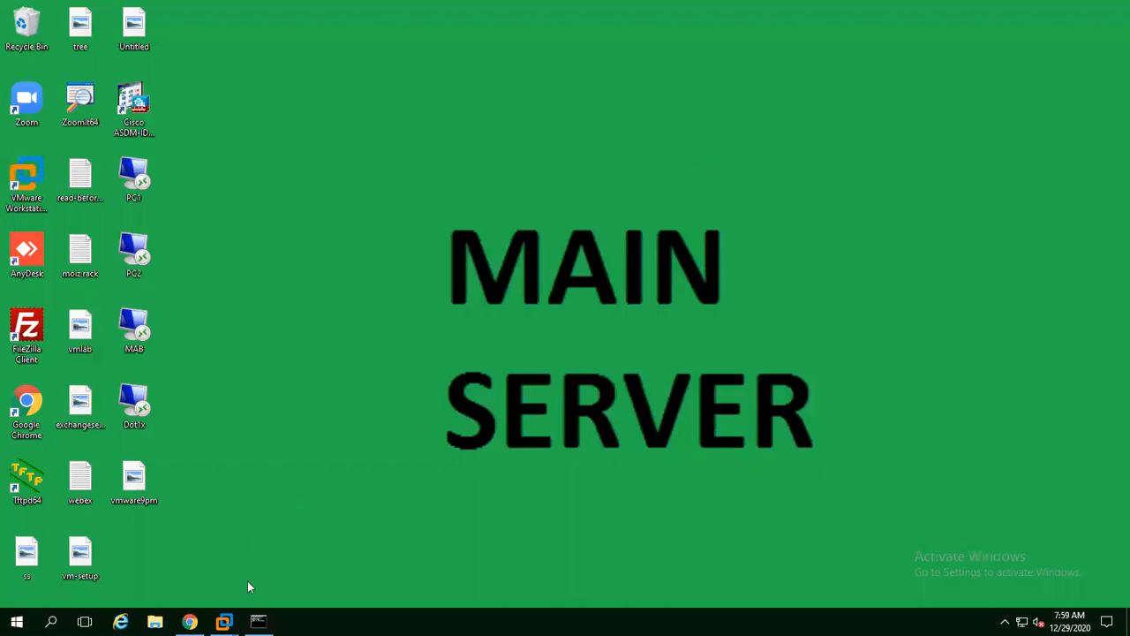
pyautogui.moveTo(223, 621)
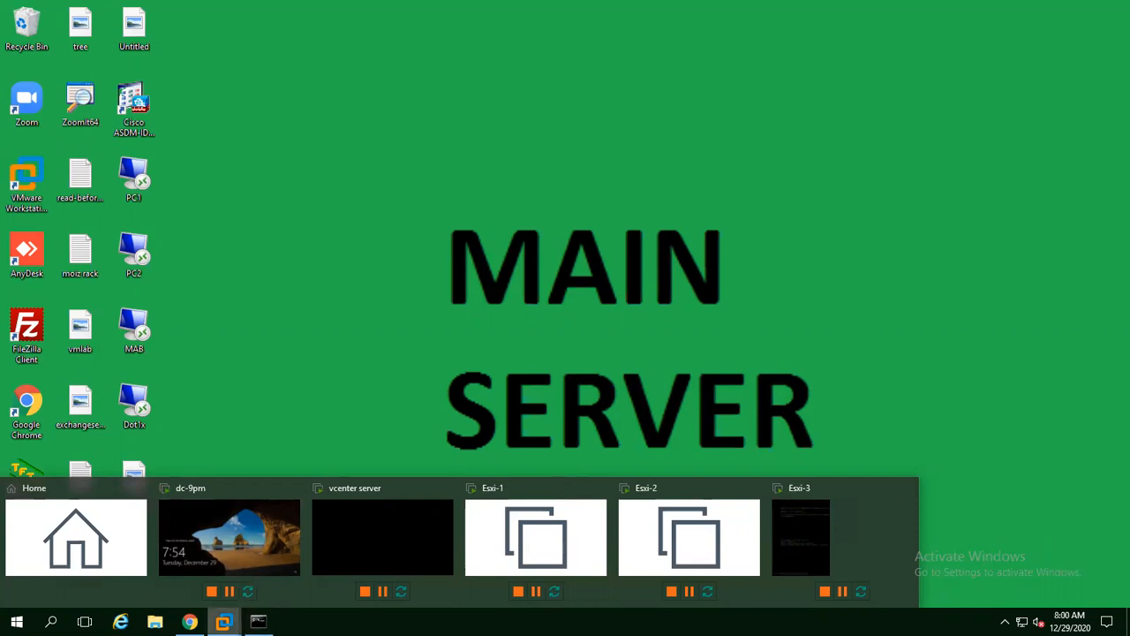
pyautogui.click(190, 621)
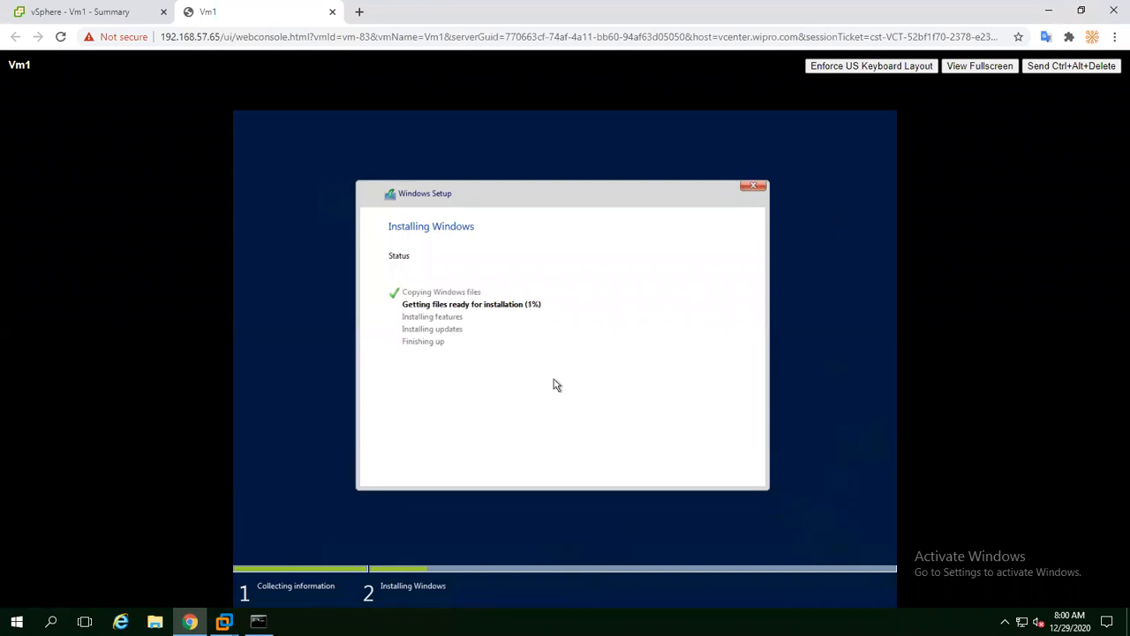
pyautogui.moveTo(328, 8)
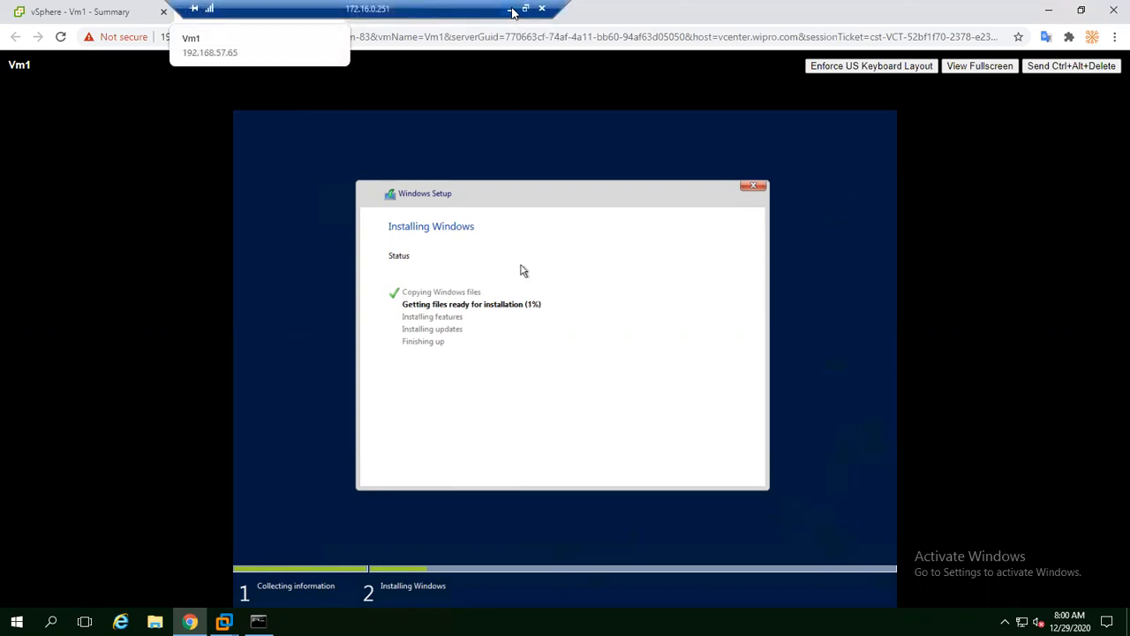
pyautogui.click(511, 10)
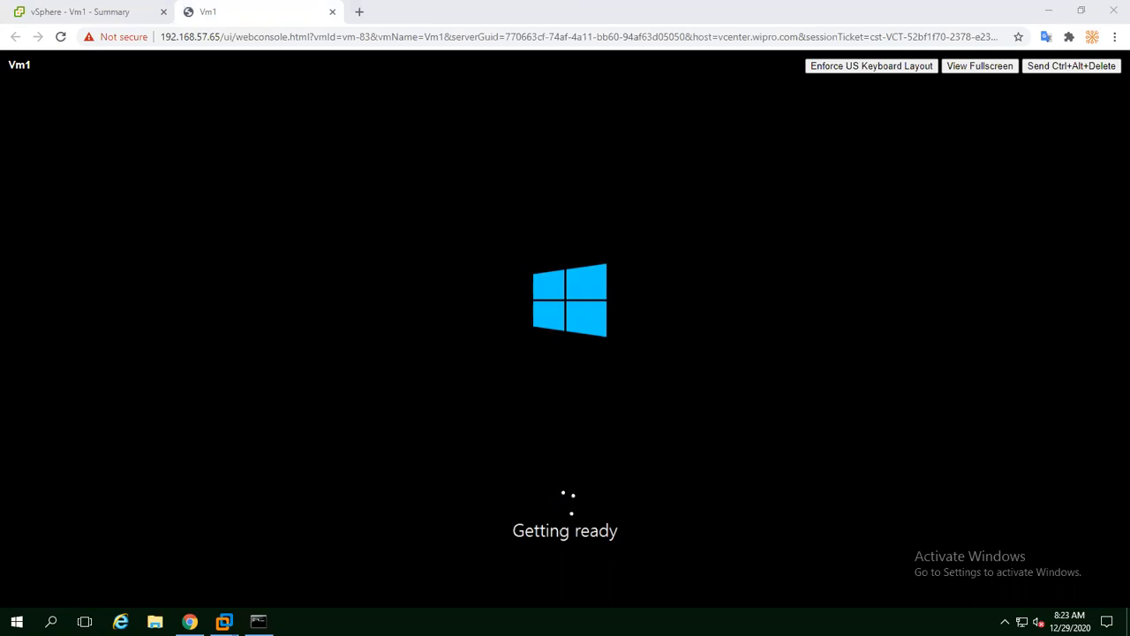
# Search Google for "what is a virtual machine" in a new browser tab and look through the results.
pyautogui.click(359, 11)
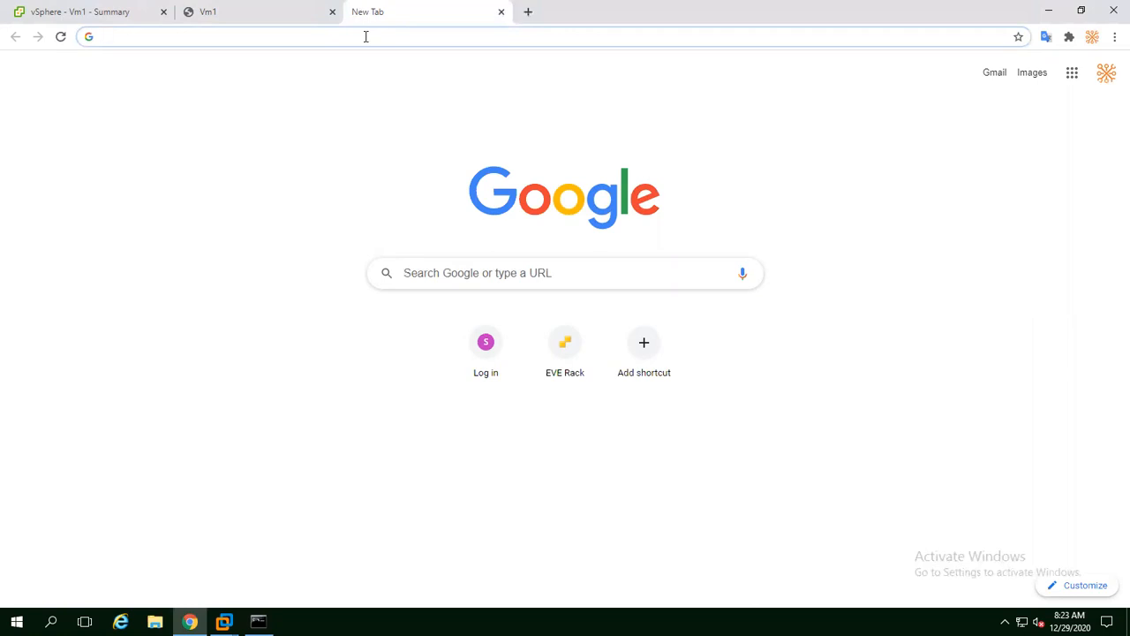
pyautogui.write('what')
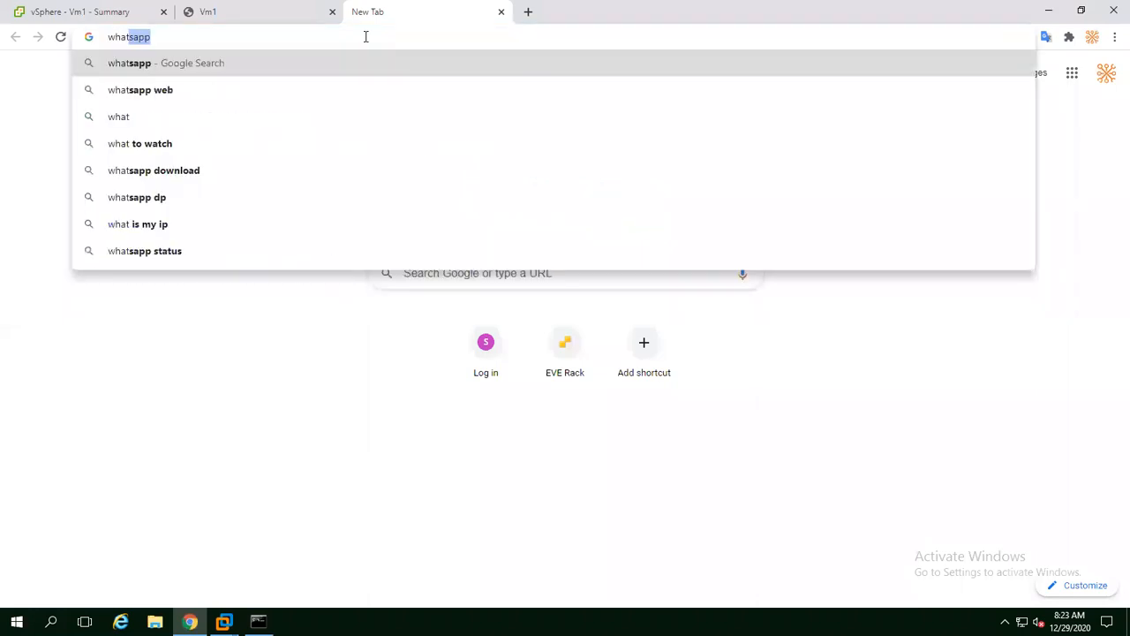
pyautogui.write(' is a vi')
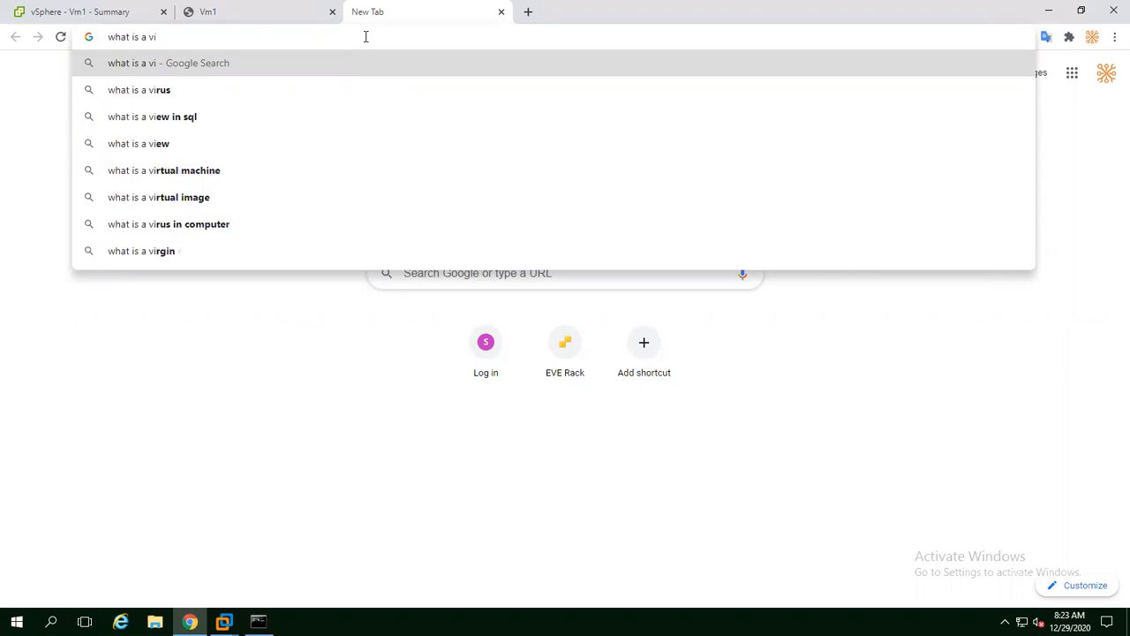
pyautogui.click(215, 170)
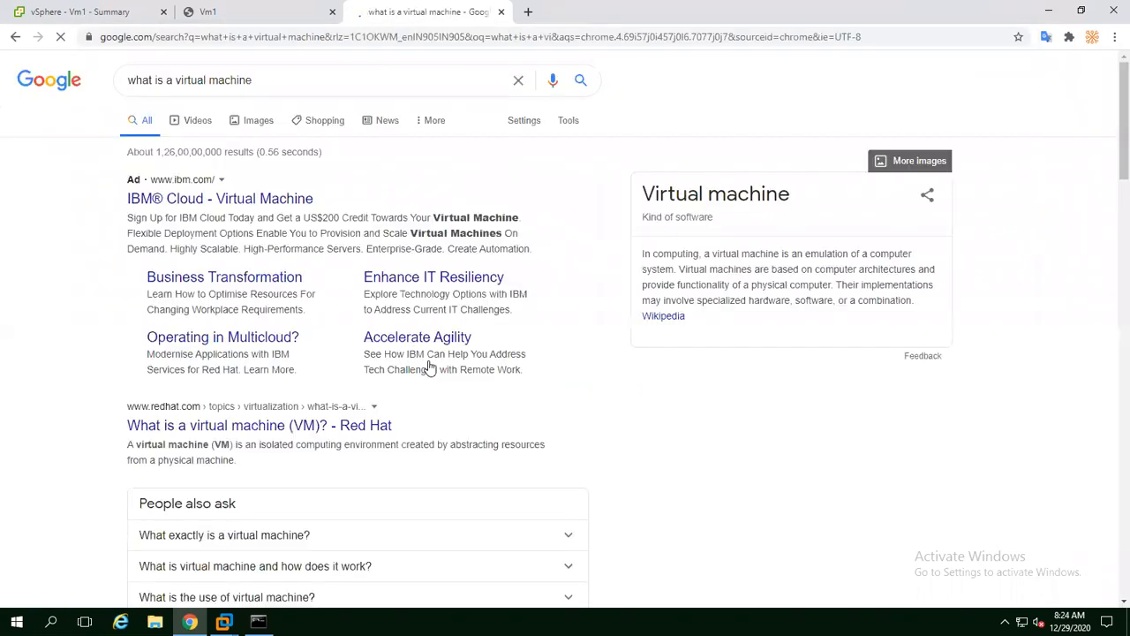
pyautogui.scroll(-2, 408, 457)
pyautogui.scroll(-1, 411, 456)
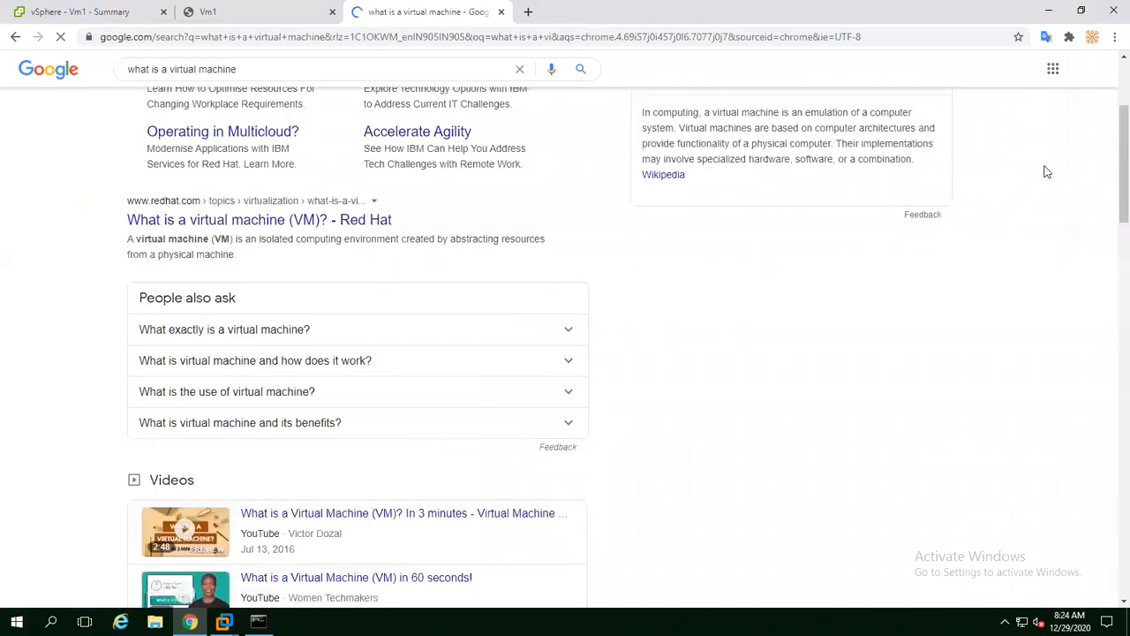
pyautogui.moveTo(1111, 168); pyautogui.dragTo(1111, 387)
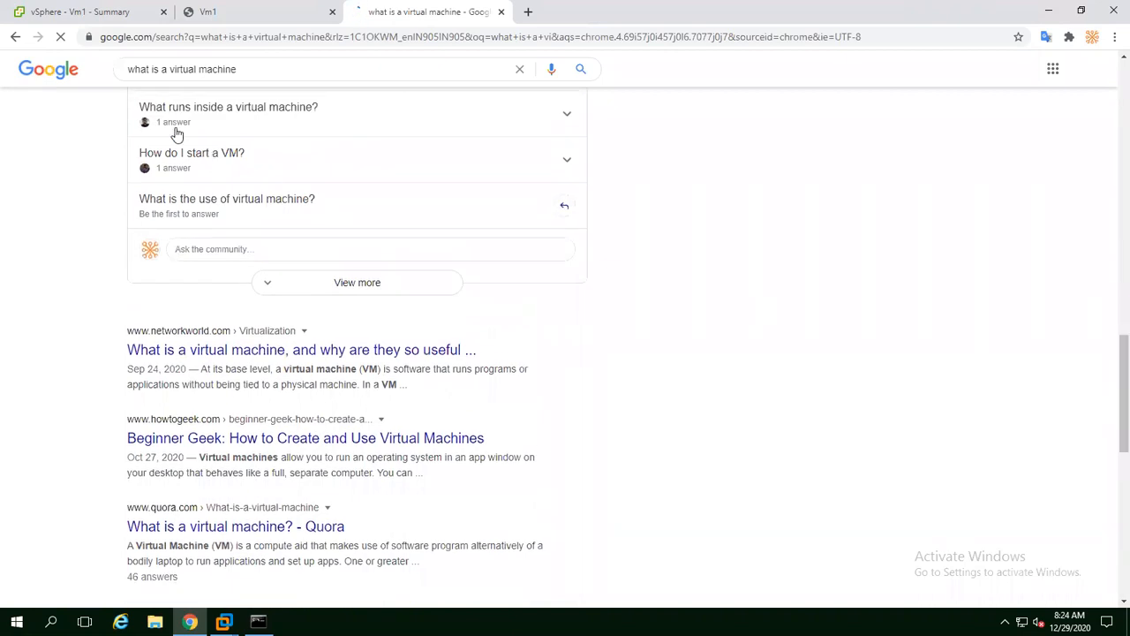
# Change the Google search to "what file make virtual machine" and look through the results.
pyautogui.moveTo(167, 69); pyautogui.dragTo(153, 68)
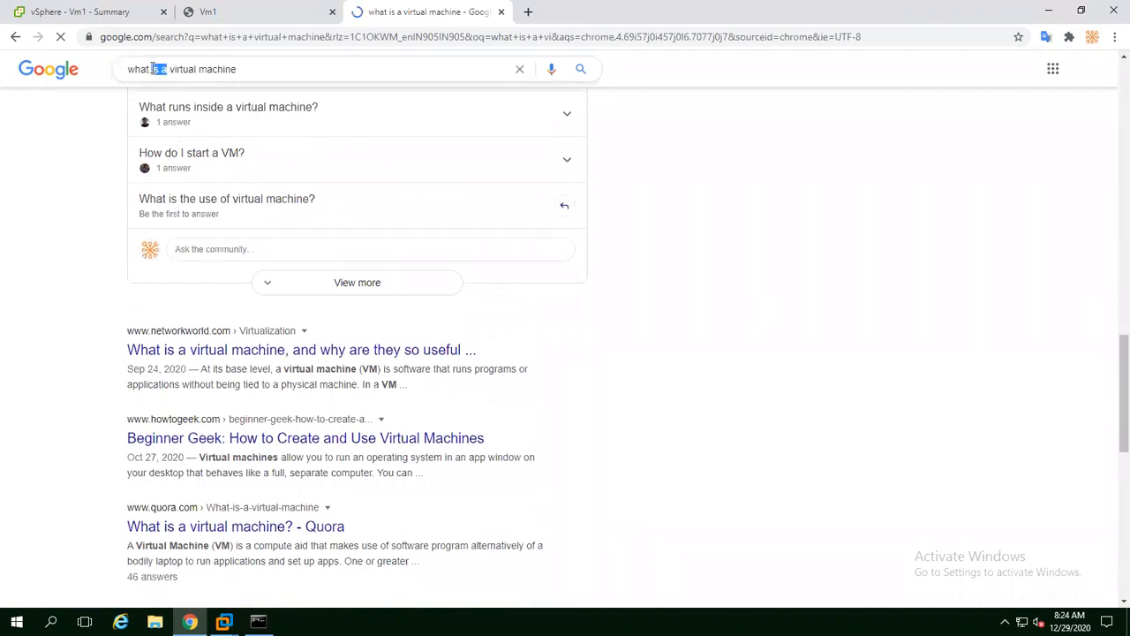
pyautogui.write('file m')
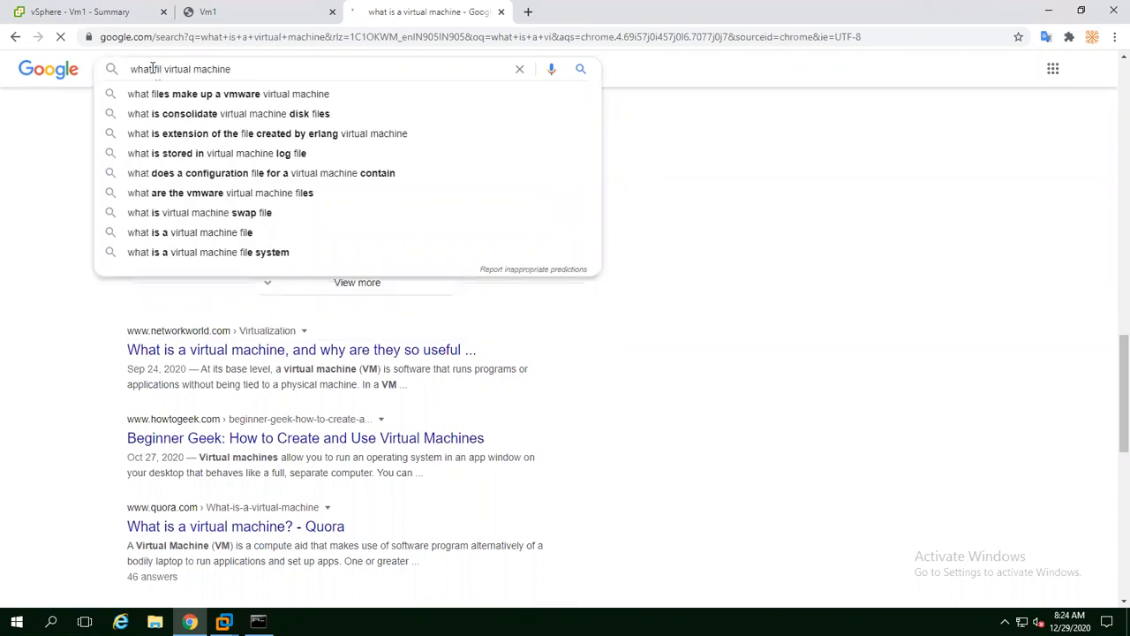
pyautogui.write('ake')
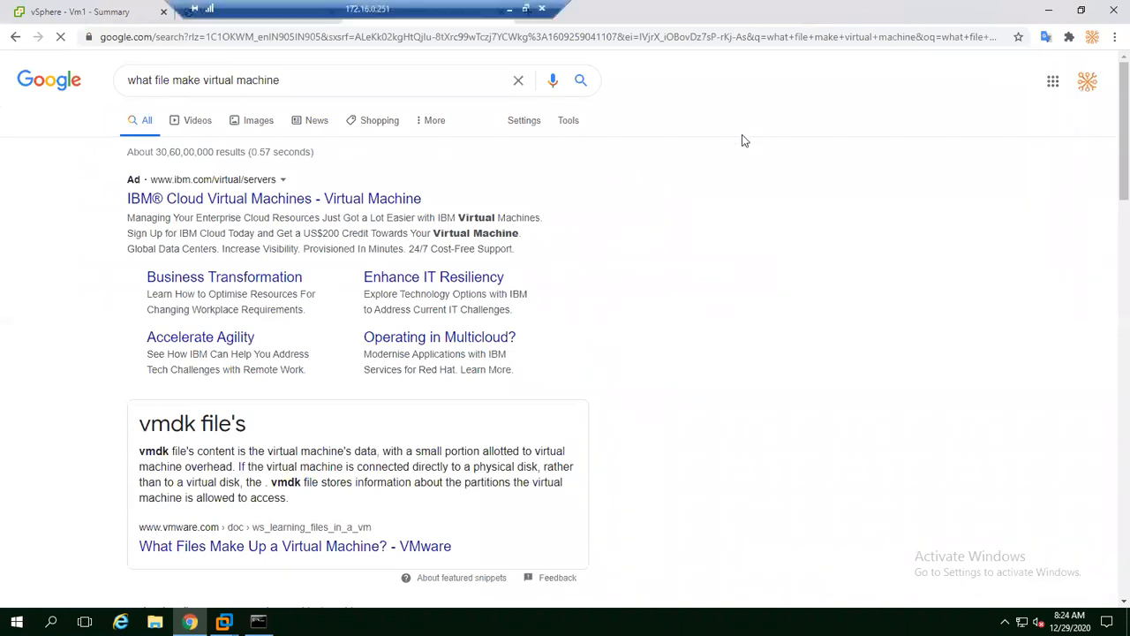
pyautogui.scroll(-3, 1111, 177)
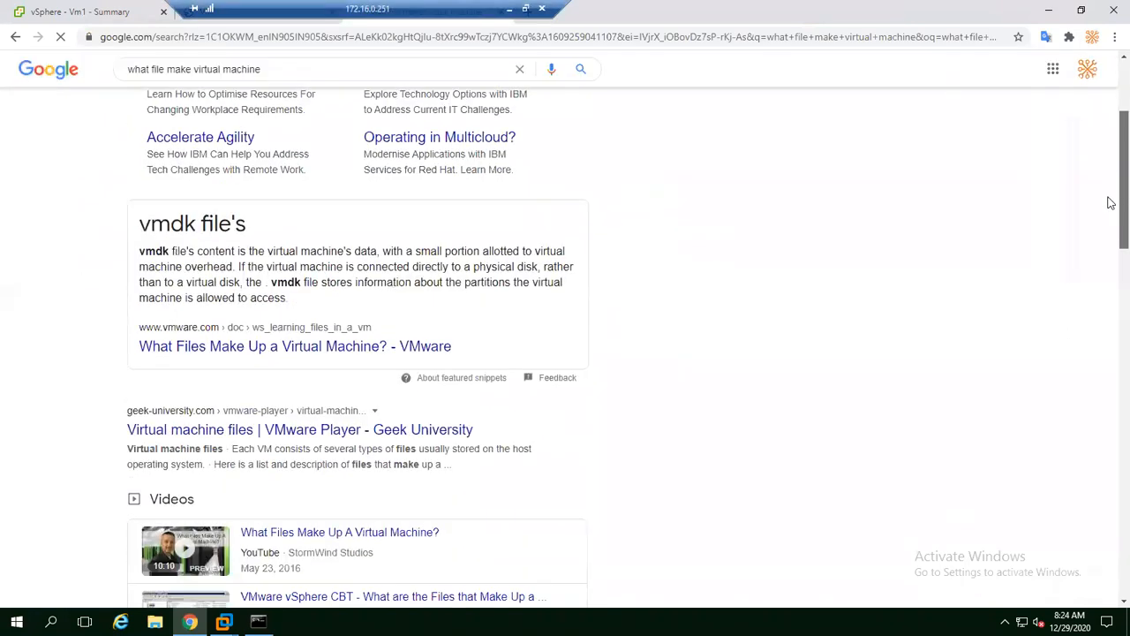
pyautogui.scroll(-4, 1111, 260)
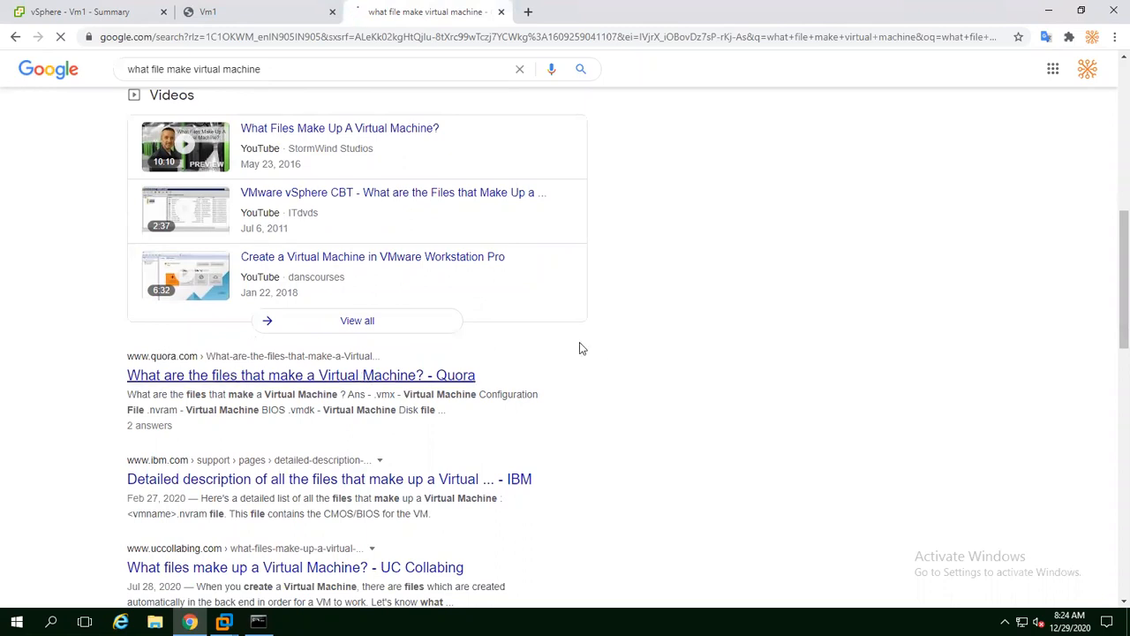
pyautogui.moveTo(1111, 249)
pyautogui.mouseDown()
pyautogui.moveTo(1110, 466)
pyautogui.moveTo(1111, 237)
pyautogui.mouseUp()
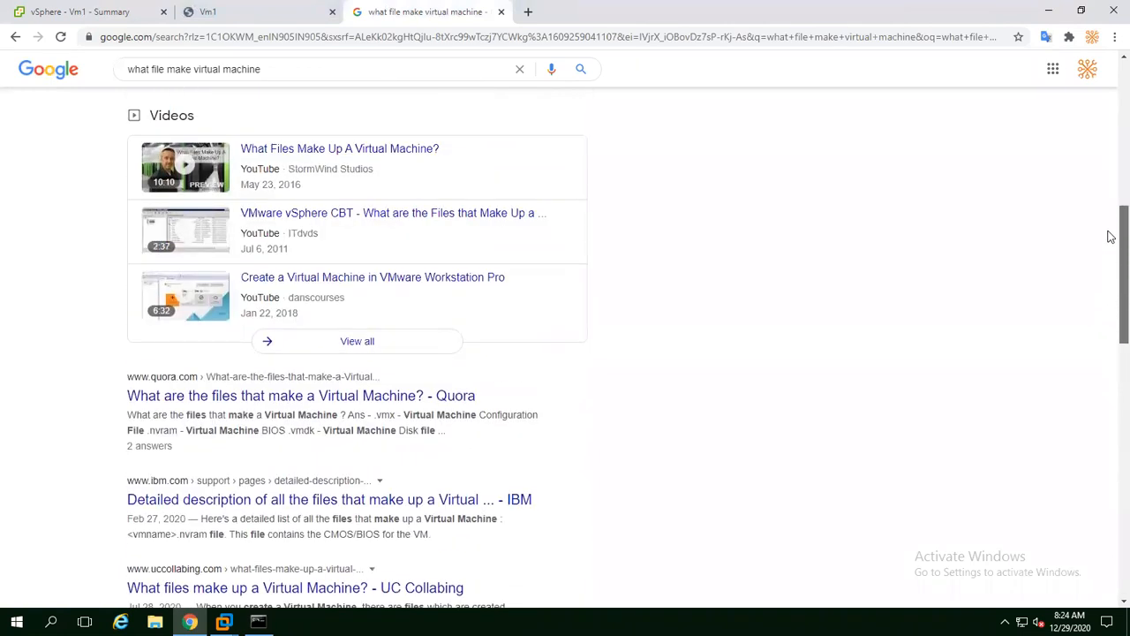
# Open the Quora result "What are the files that make a Virtual Machine?" in a separate tab.
pyautogui.rightClick(279, 397)
pyautogui.click(304, 403)
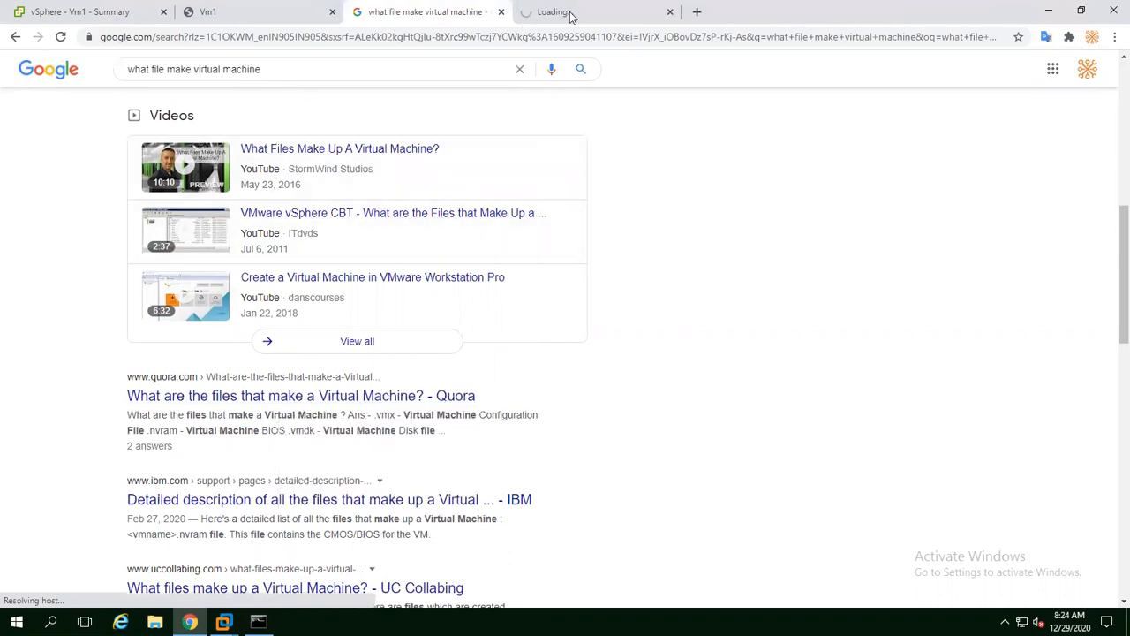
pyautogui.click(570, 16)
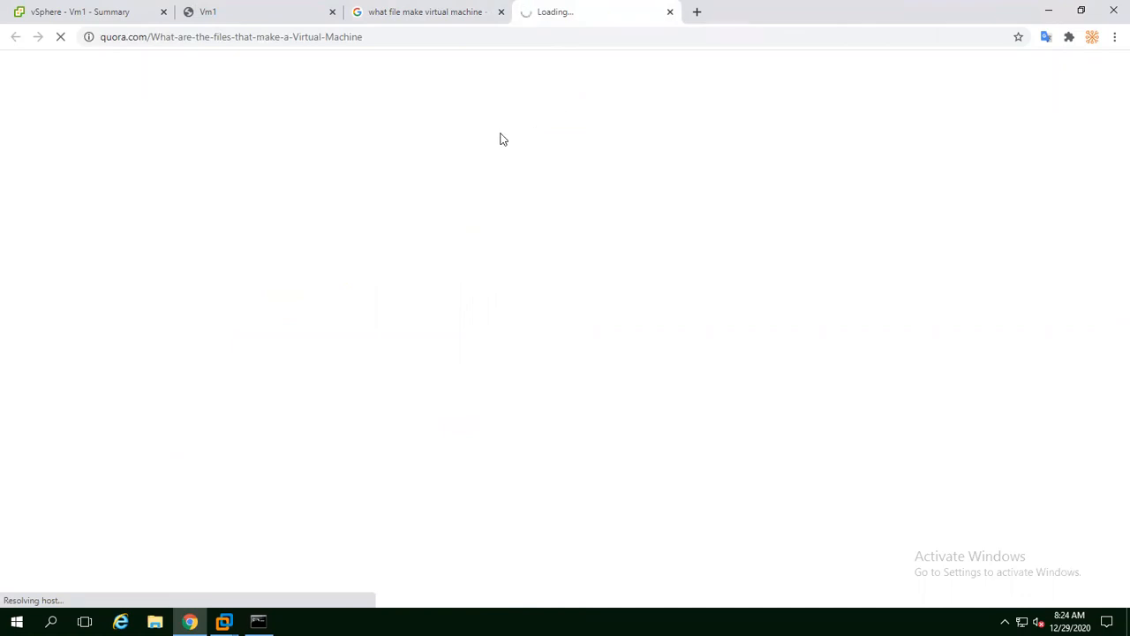
pyautogui.click(440, 34)
# Open the VMware result "What Files Make Up a Virtual Machine?" in a separate tab and close the Quora page.
pyautogui.click(443, 14)
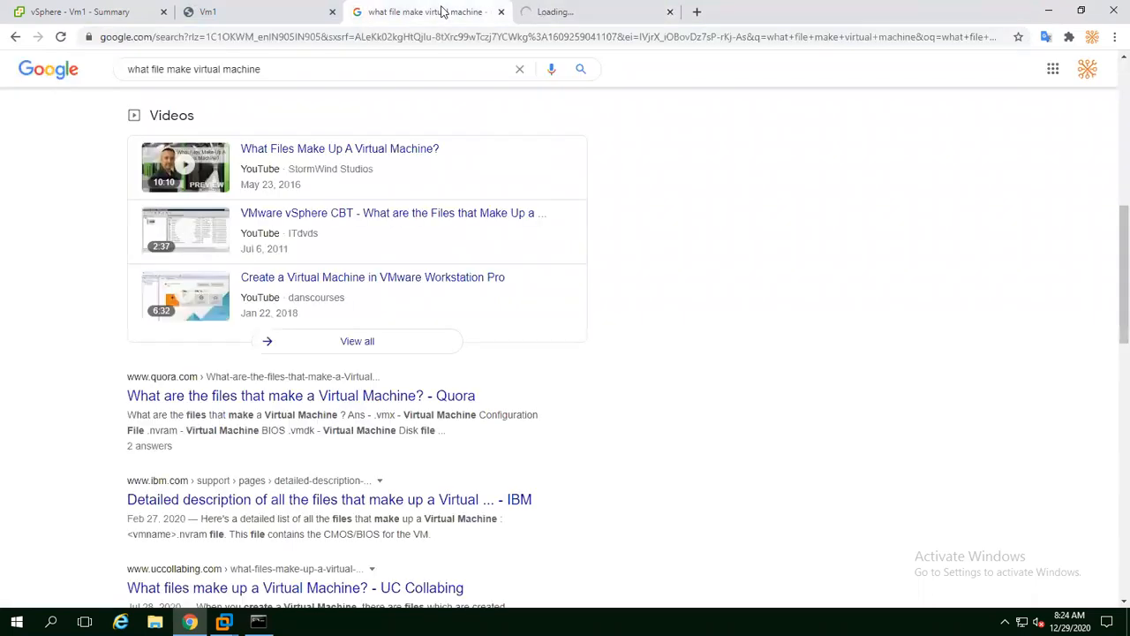
pyautogui.scroll(1, 591, 202)
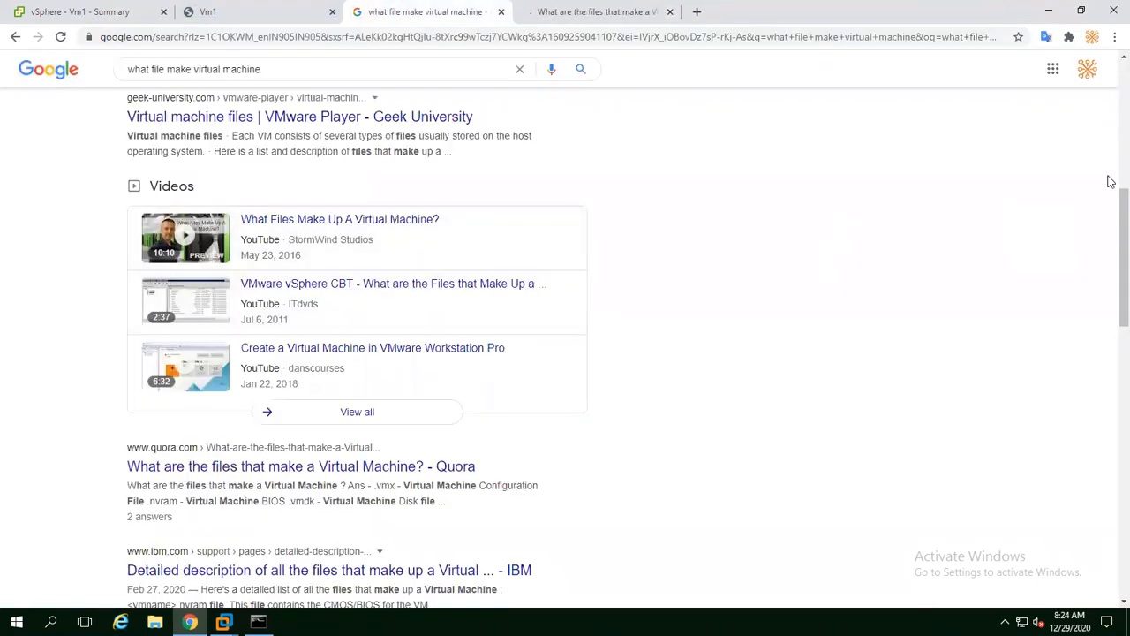
pyautogui.scroll(3, 1110, 176)
pyautogui.scroll(2, 1111, 106)
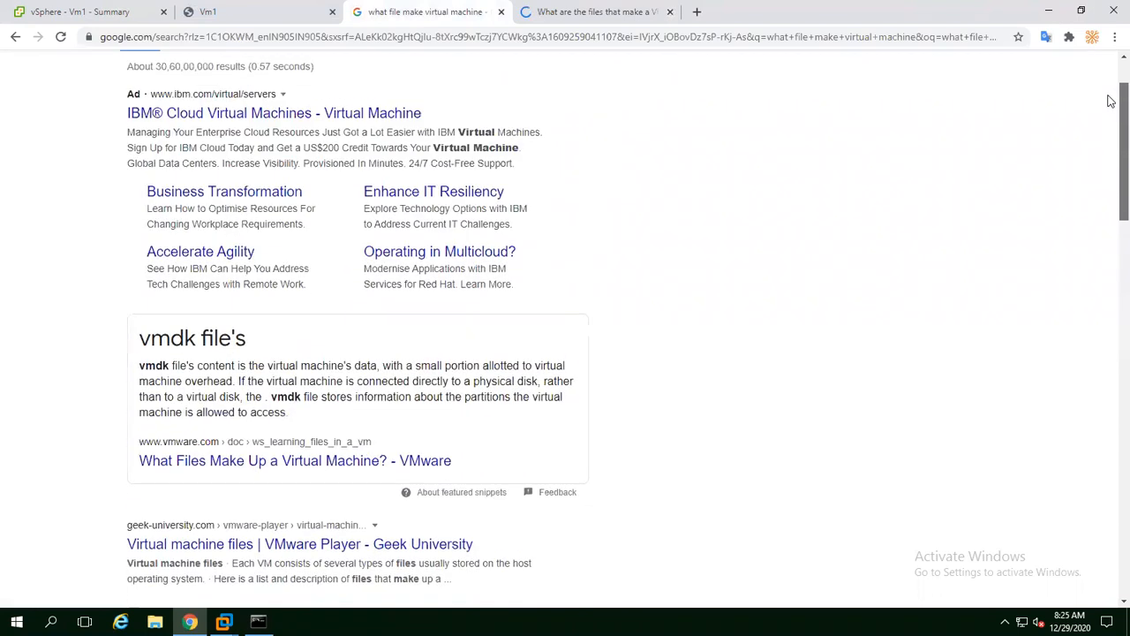
pyautogui.scroll(-1, 1110, 96)
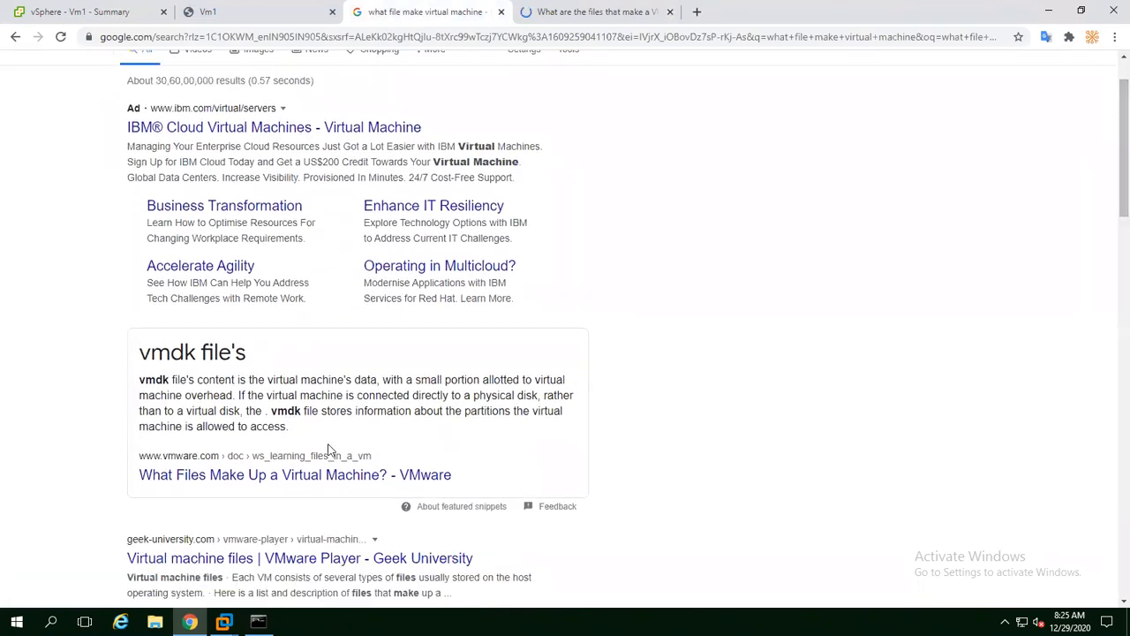
pyautogui.rightClick(312, 479)
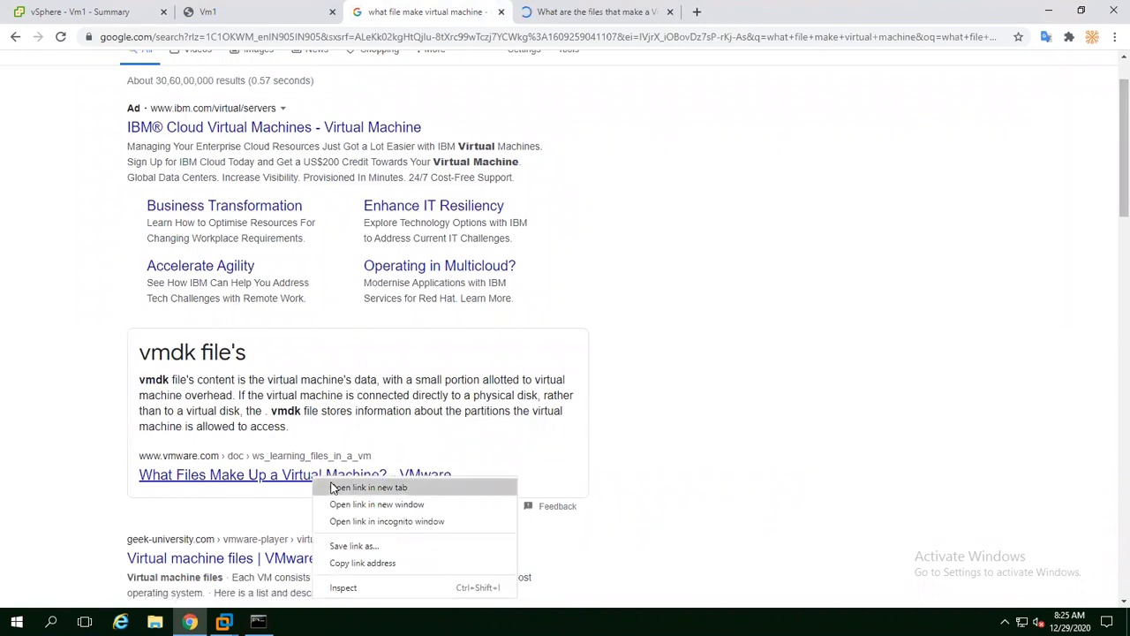
pyautogui.click(368, 487)
pyautogui.click(556, 12)
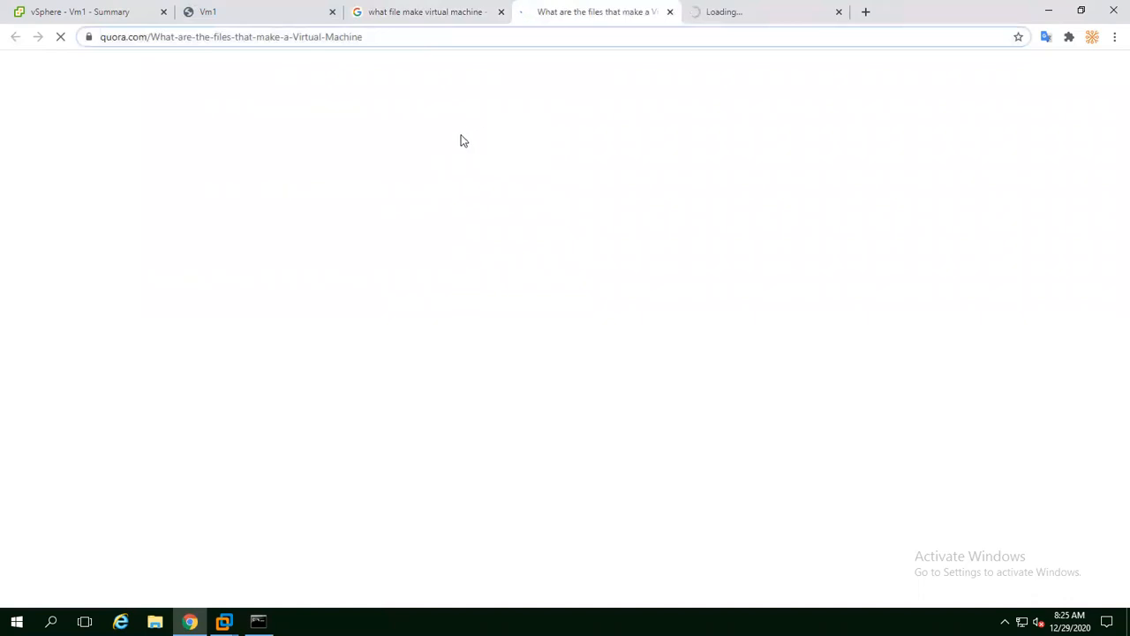
pyautogui.click(726, 12)
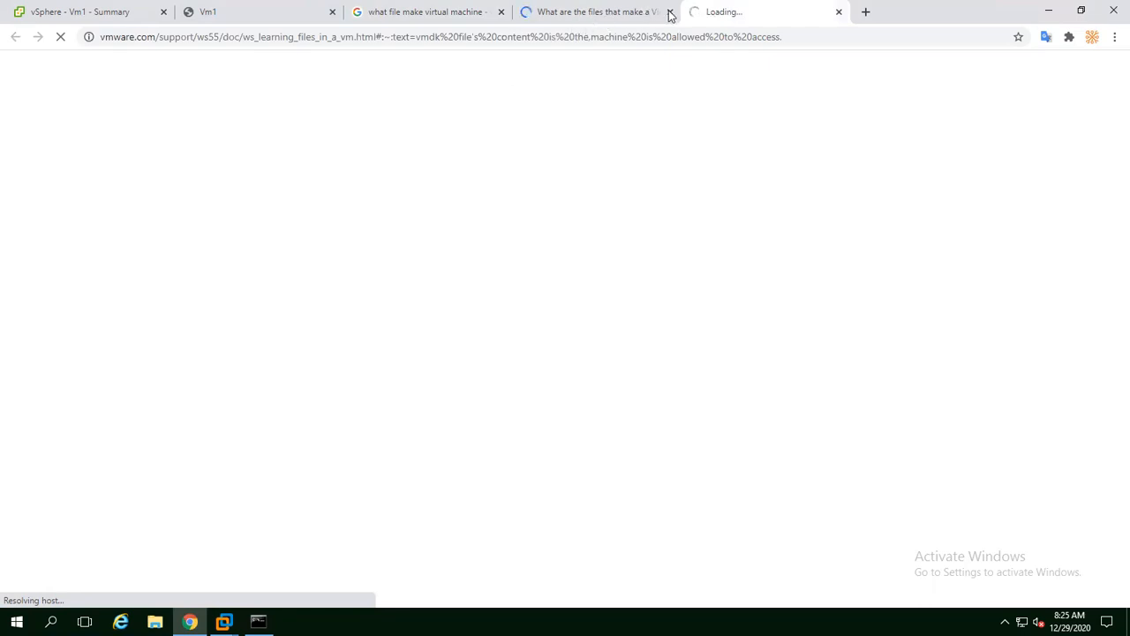
pyautogui.click(670, 12)
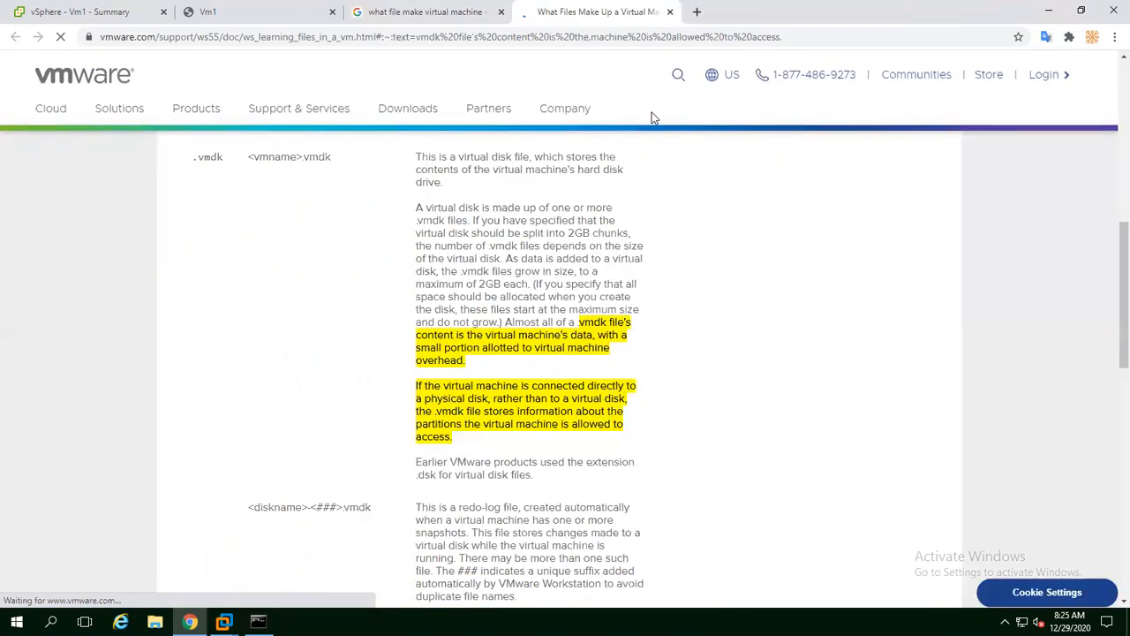
# Examine the VMware table of virtual machine file extensions from .log to .vmsn, dismissing the cookie notice.
pyautogui.scroll(3, 768, 347)
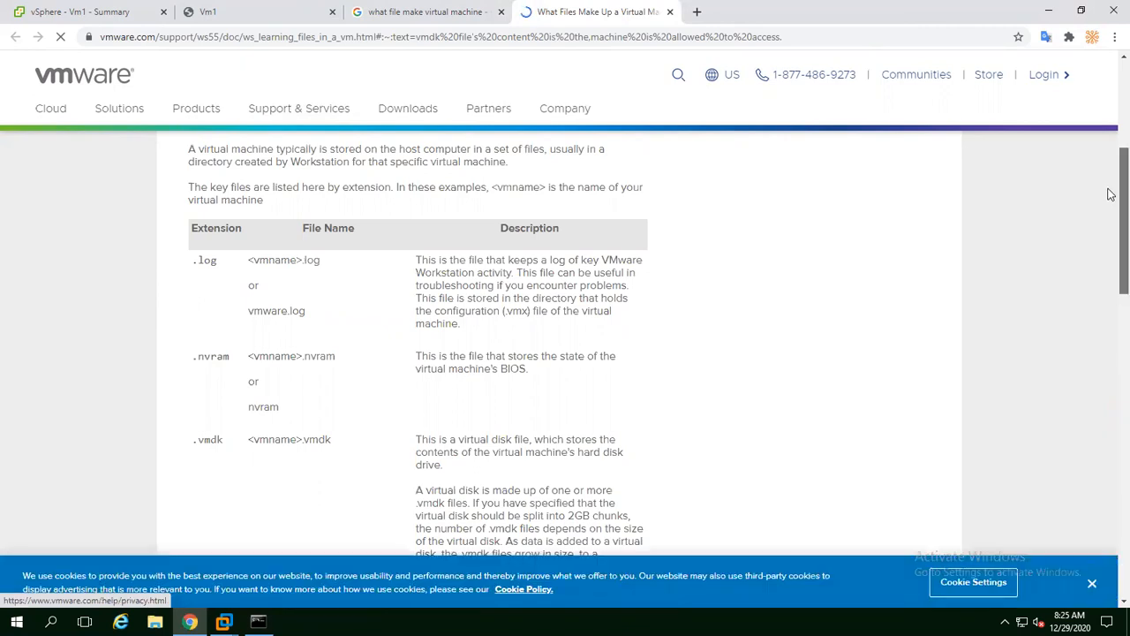
pyautogui.moveTo(1111, 195); pyautogui.dragTo(1111, 203)
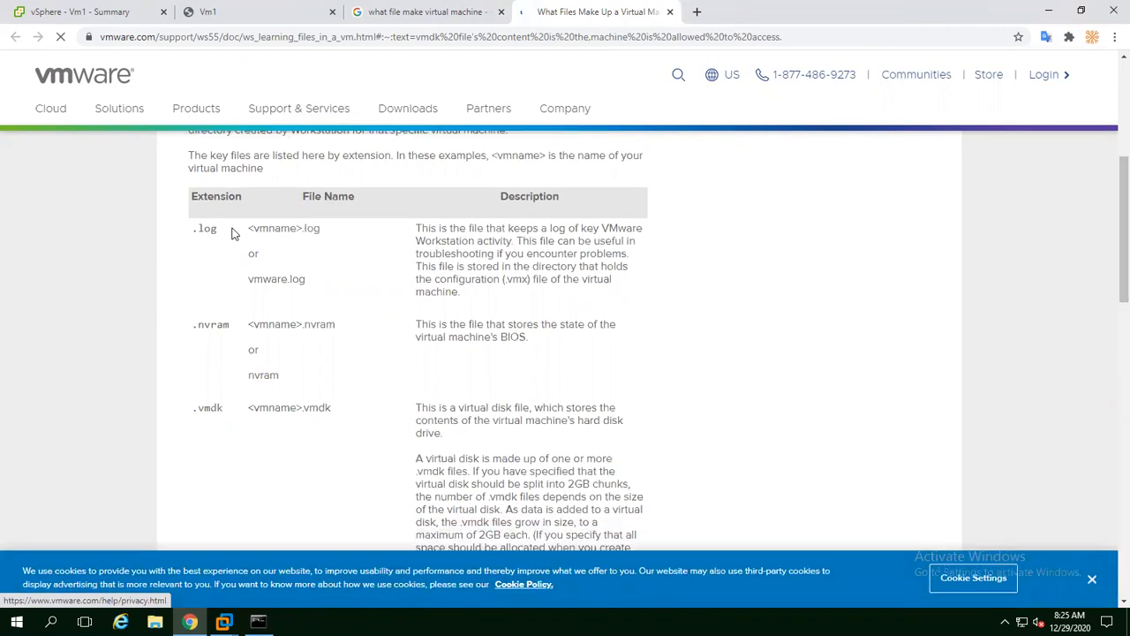
pyautogui.moveTo(217, 232); pyautogui.dragTo(189, 234)
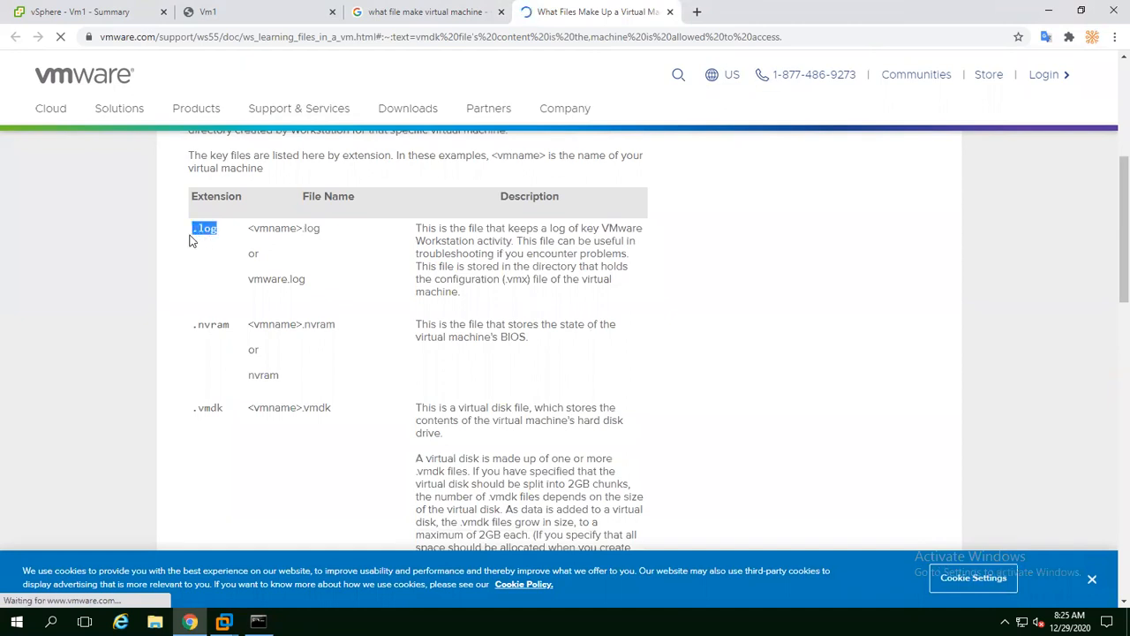
pyautogui.moveTo(231, 325); pyautogui.dragTo(195, 334)
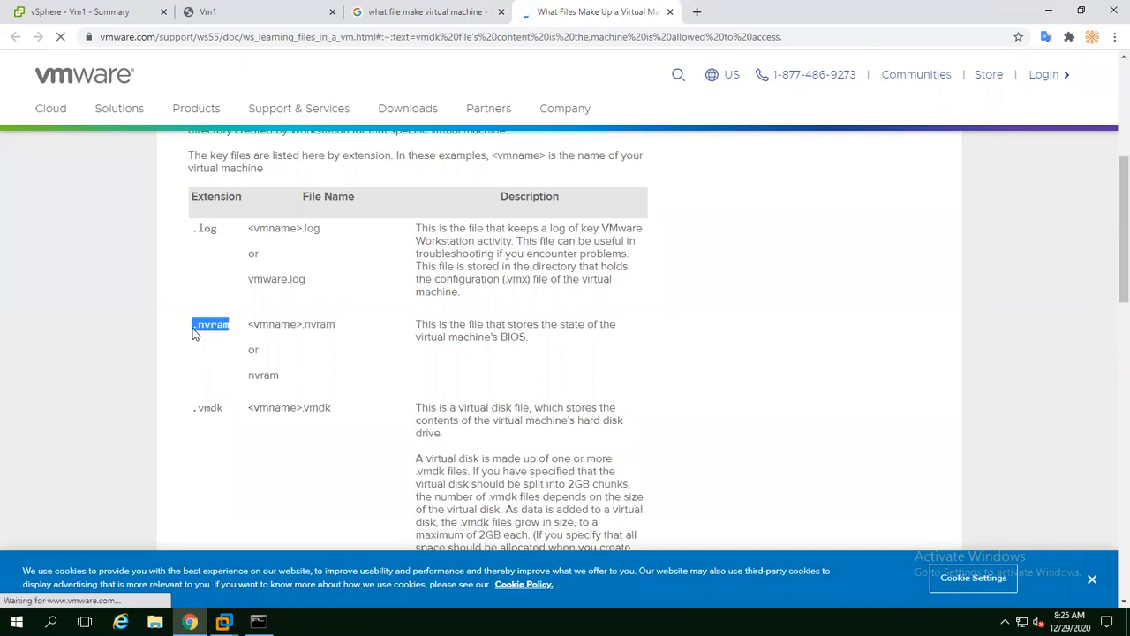
pyautogui.moveTo(227, 410); pyautogui.dragTo(197, 416)
pyautogui.moveTo(1111, 315); pyautogui.dragTo(1111, 372)
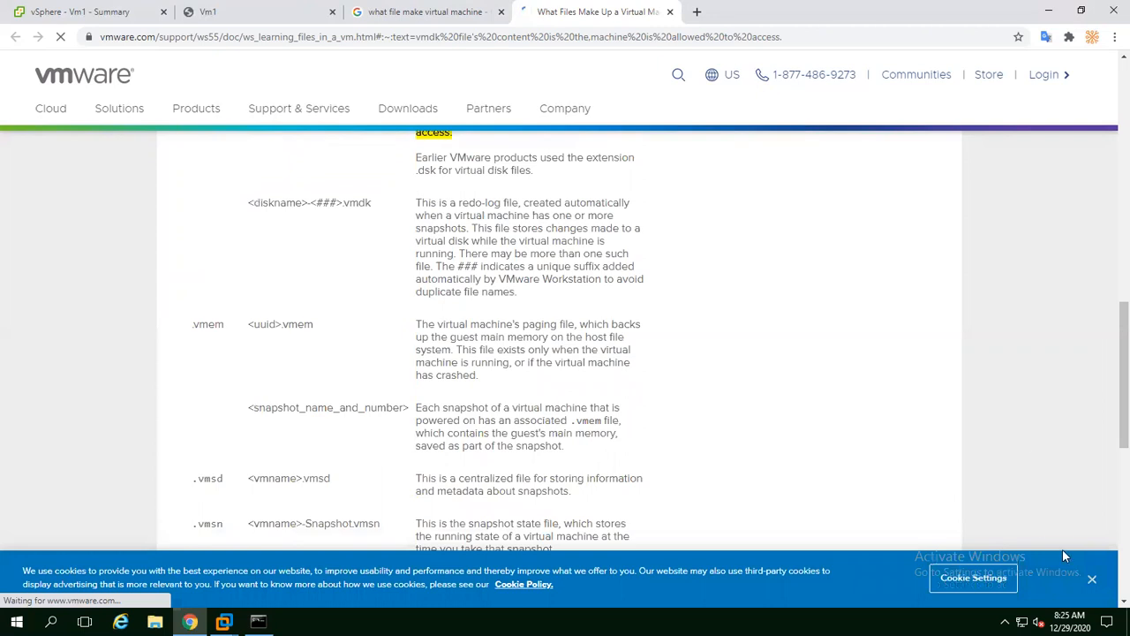
pyautogui.click(1091, 578)
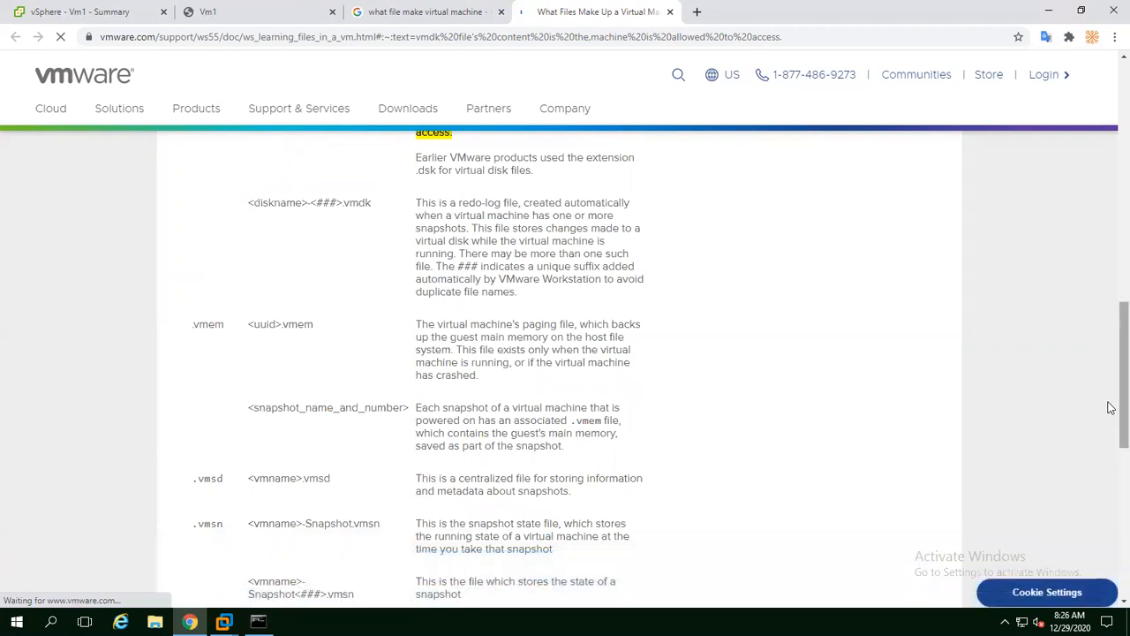
pyautogui.scroll(-1, 1111, 411)
pyautogui.scroll(-1, 1111, 421)
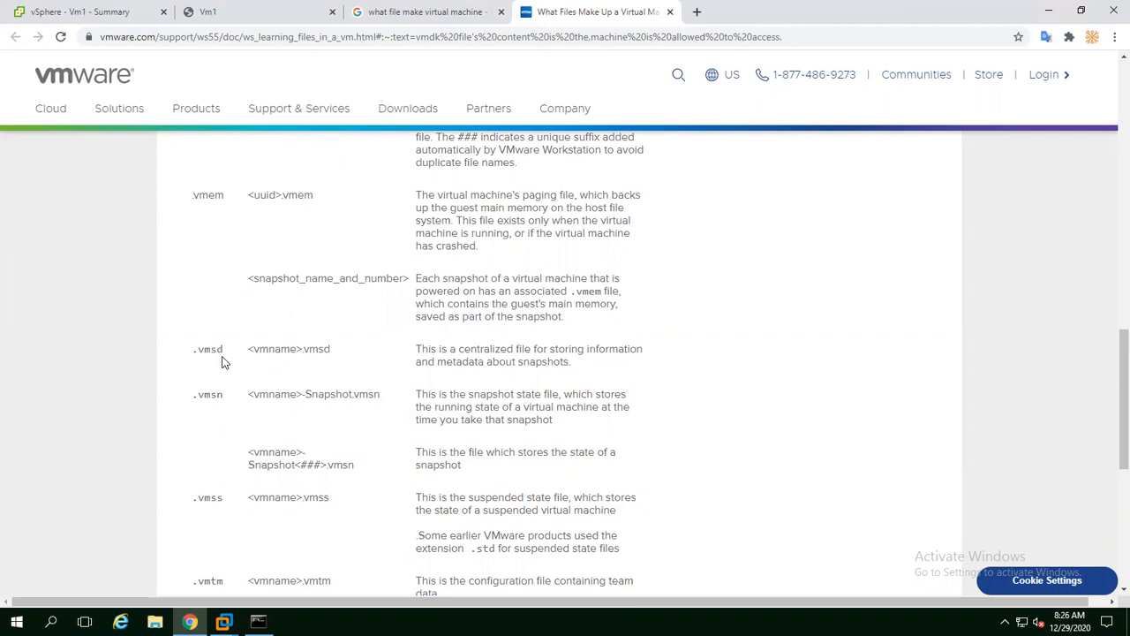
# Reread the descriptions of the .log, .nvram and .vmdk files in the VMware table.
pyautogui.moveTo(1111, 368); pyautogui.dragTo(1111, 181)
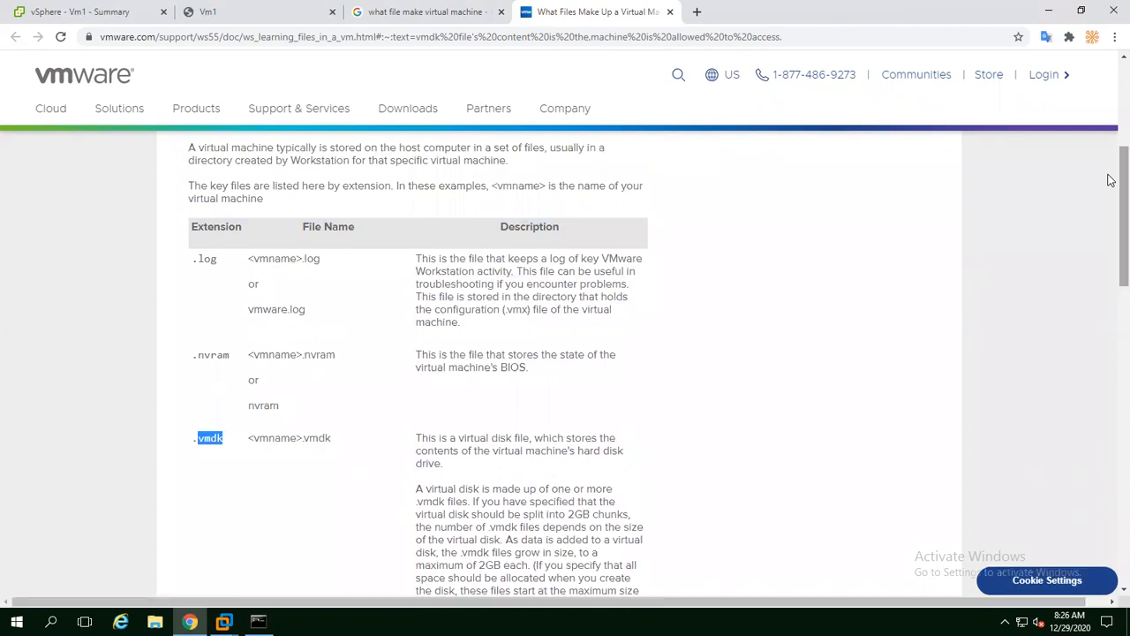
pyautogui.moveTo(221, 260); pyautogui.dragTo(190, 260)
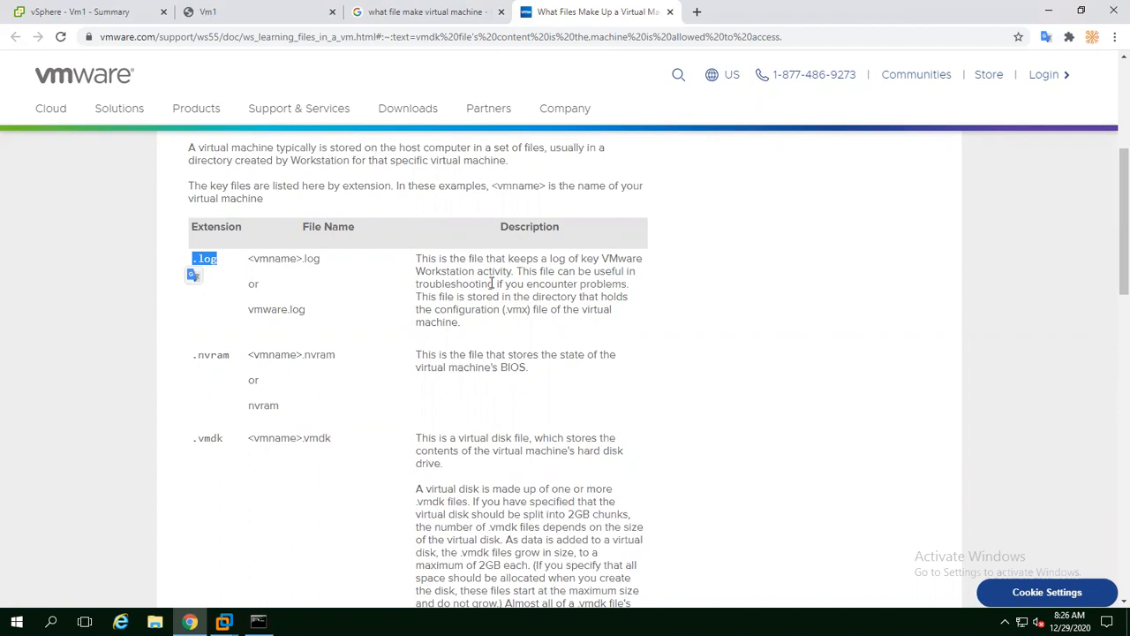
pyautogui.moveTo(193, 354); pyautogui.dragTo(233, 366)
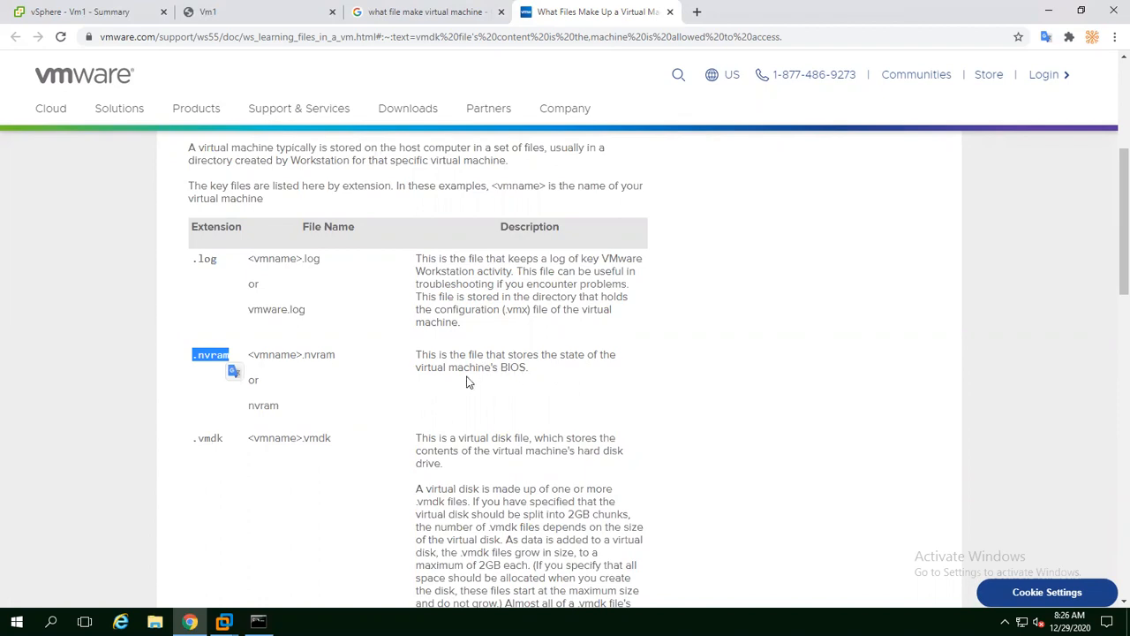
pyautogui.moveTo(529, 369); pyautogui.dragTo(424, 369)
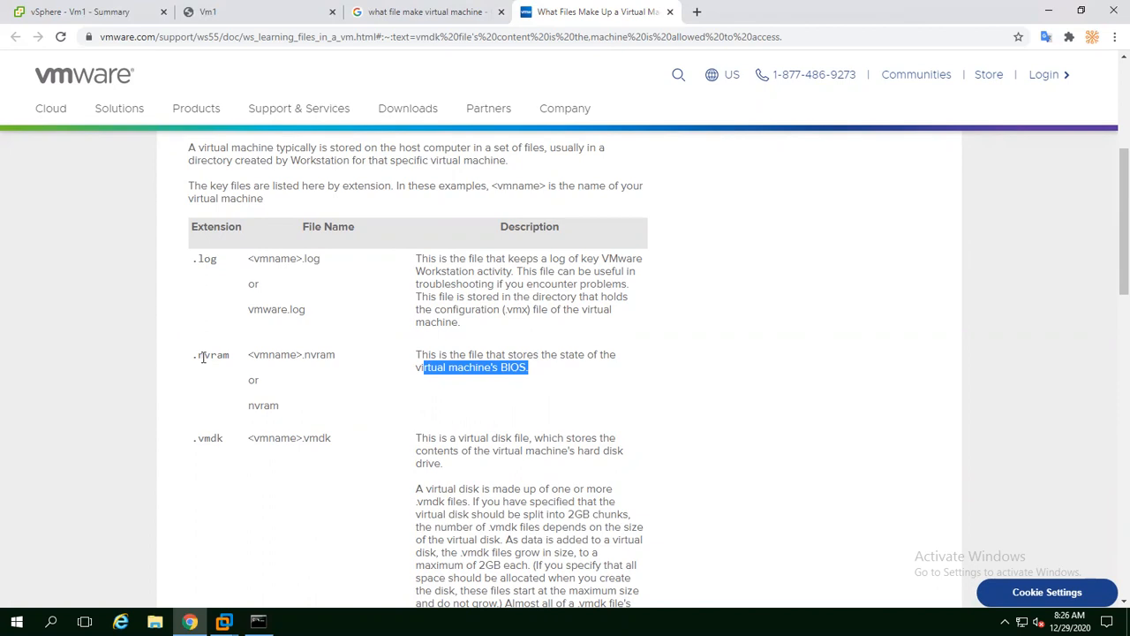
pyautogui.moveTo(228, 444); pyautogui.dragTo(196, 440)
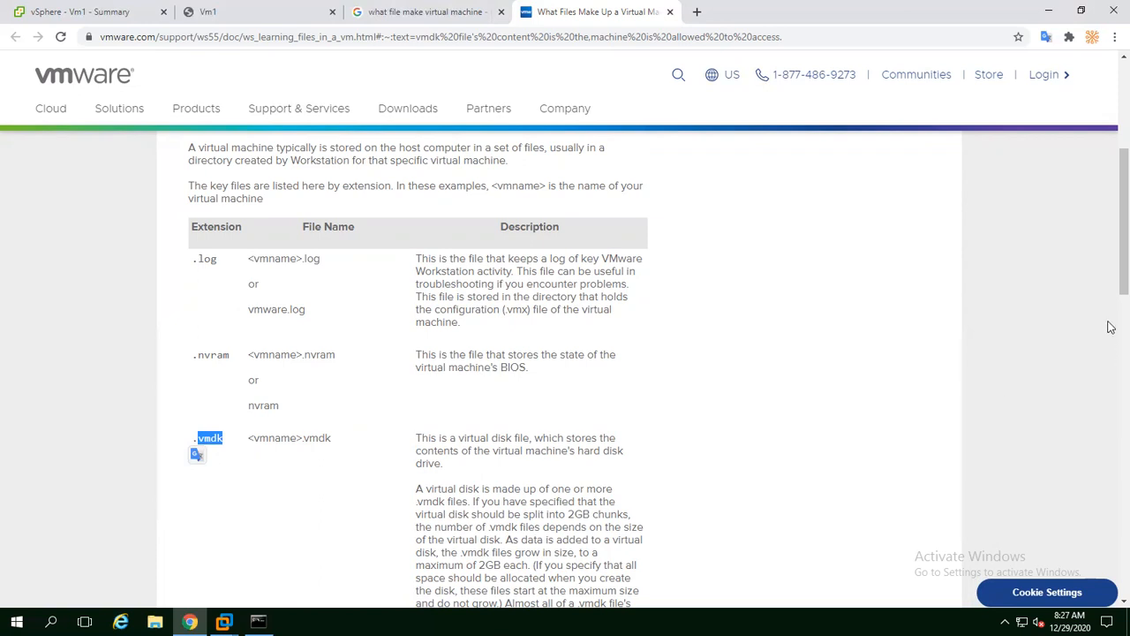
# Switch to the vSphere Client and open the Vm1 folder in the Virtual-Machines datastore's files.
pyautogui.click(141, 12)
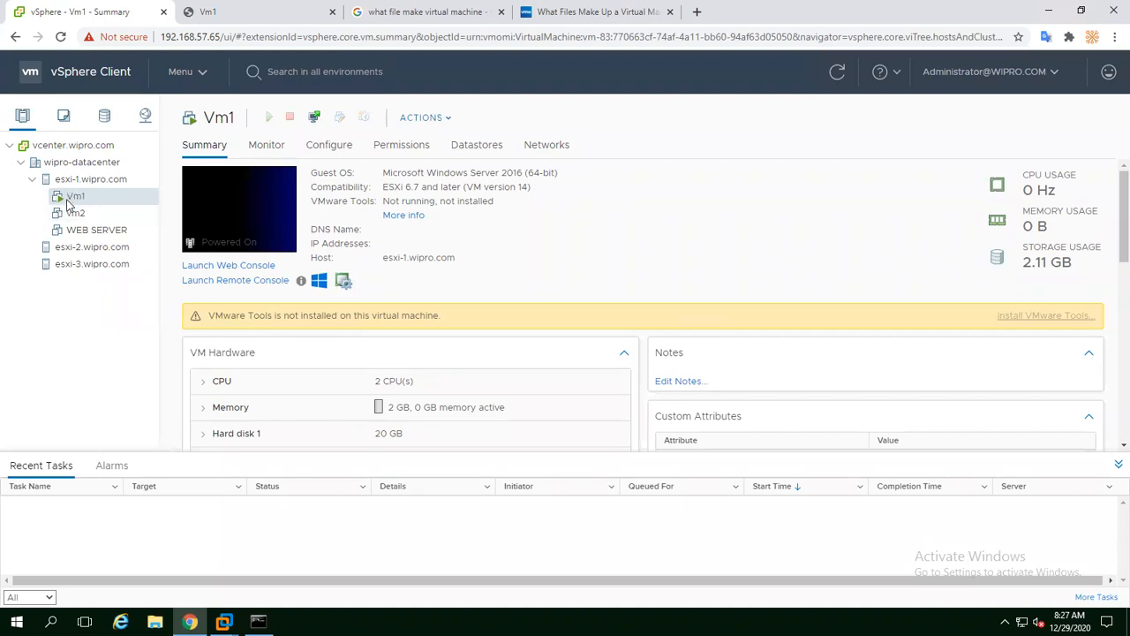
pyautogui.click(105, 120)
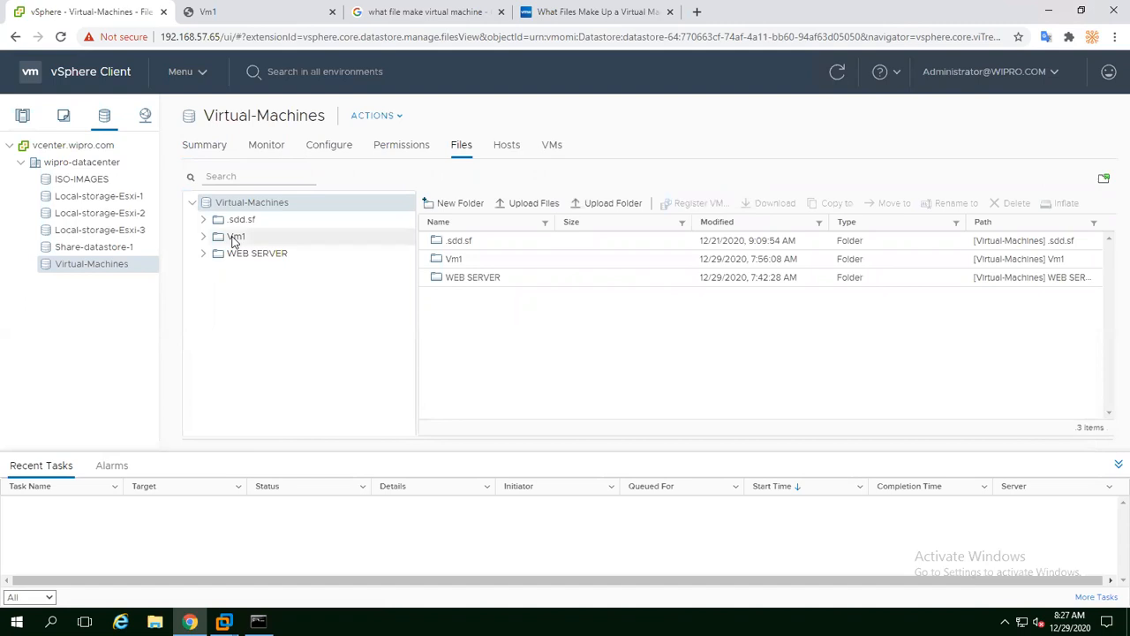
pyautogui.click(236, 238)
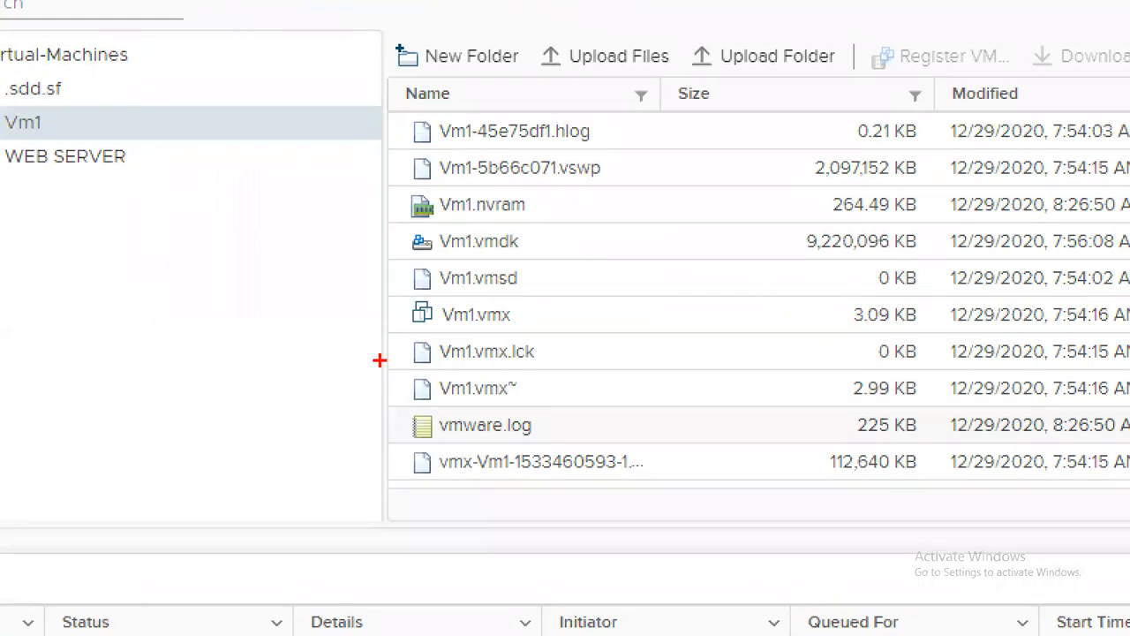
# Underline vmware.log, Vm1.vmdk, Vm1.nvram, Vm1.vmsd and Vm1.vmx in the magnified Vm1 file listing.
pyautogui.moveTo(448, 446); pyautogui.dragTo(511, 446)
pyautogui.moveTo(457, 261); pyautogui.dragTo(504, 263)
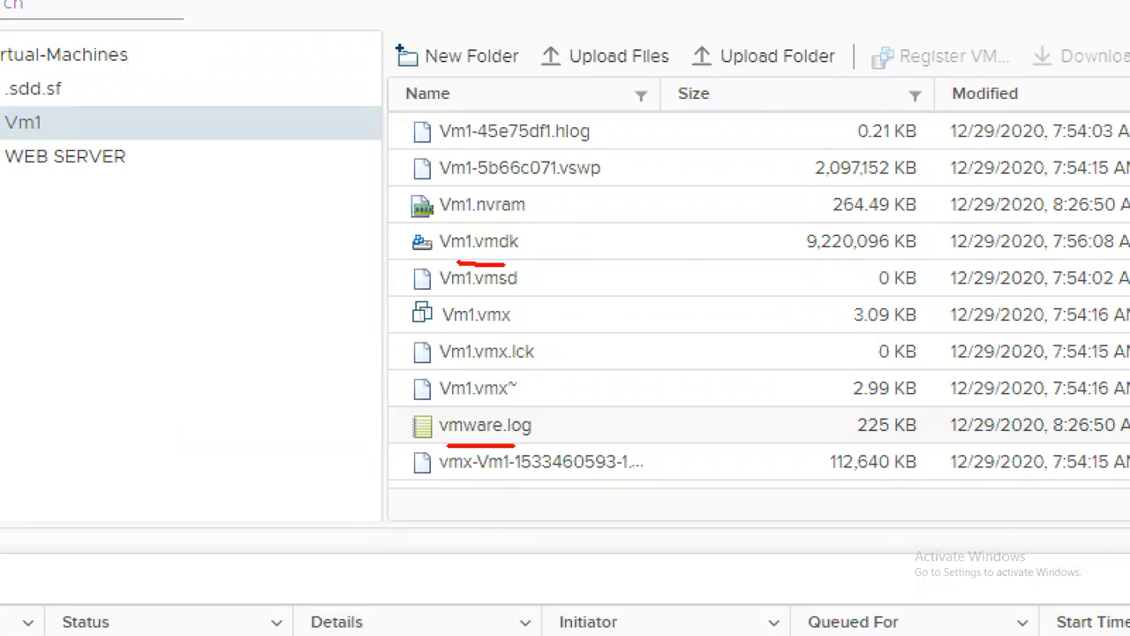
pyautogui.moveTo(481, 221); pyautogui.dragTo(525, 212)
pyautogui.moveTo(473, 299); pyautogui.dragTo(526, 294)
pyautogui.moveTo(473, 337); pyautogui.dragTo(509, 335)
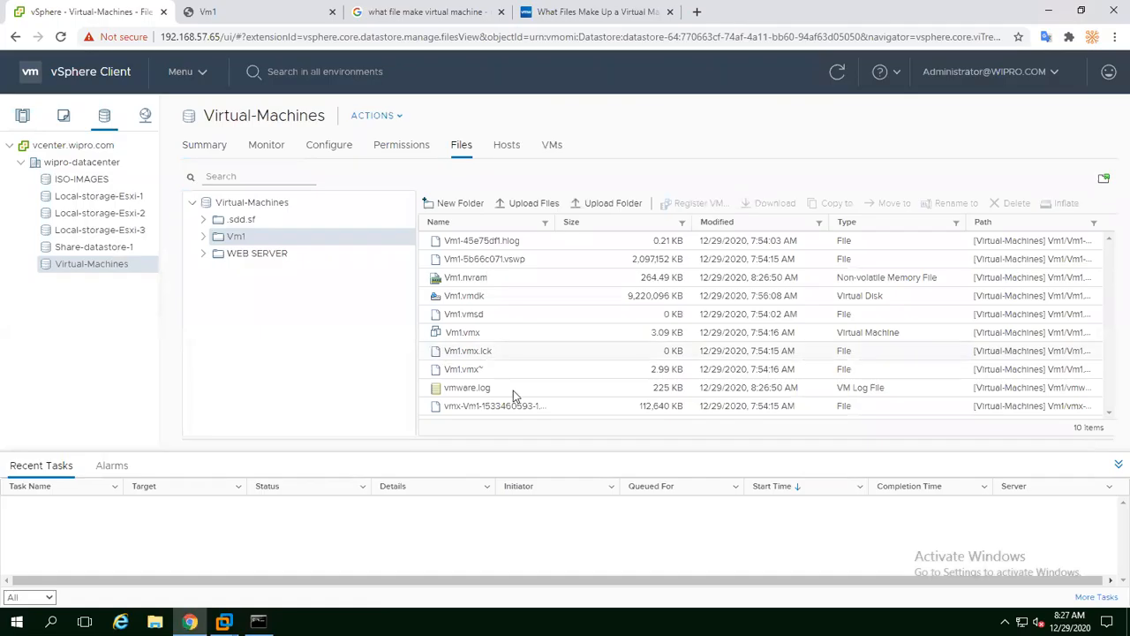
# Dismiss the options for vmware.log and list the files in the datastore's WEB SERVER folder.
pyautogui.rightClick(457, 395)
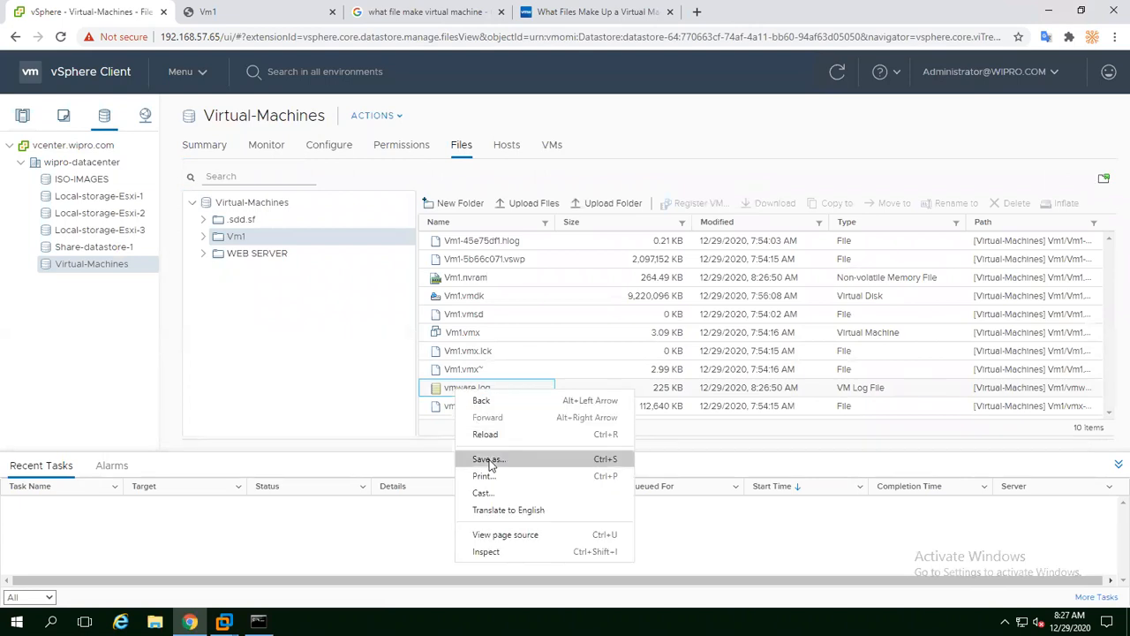
pyautogui.click(379, 385)
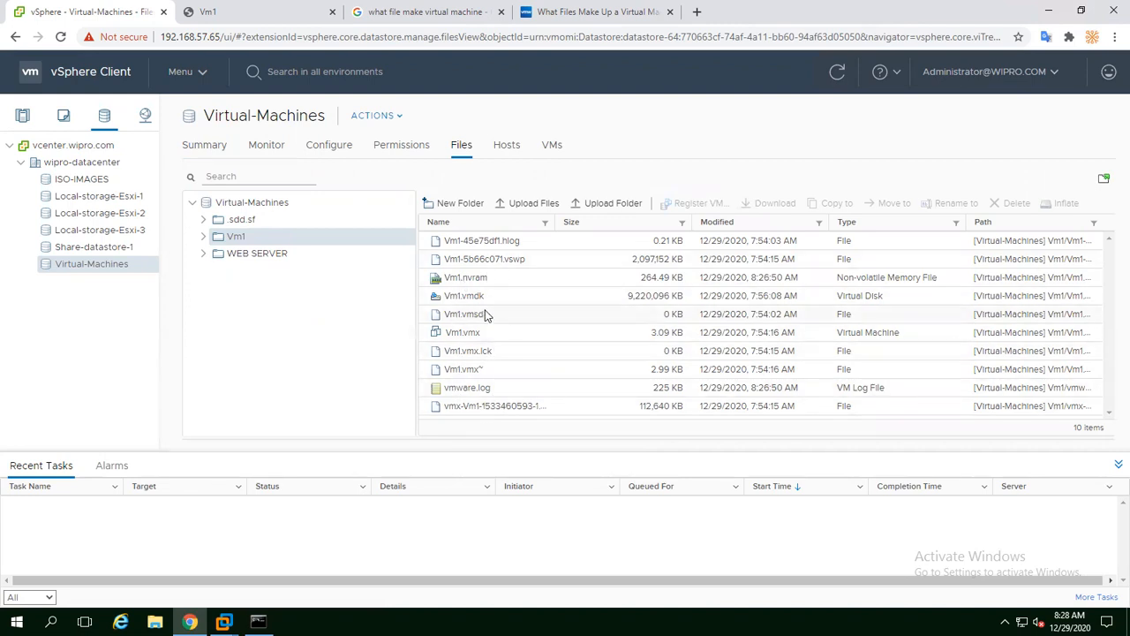
pyautogui.click(260, 256)
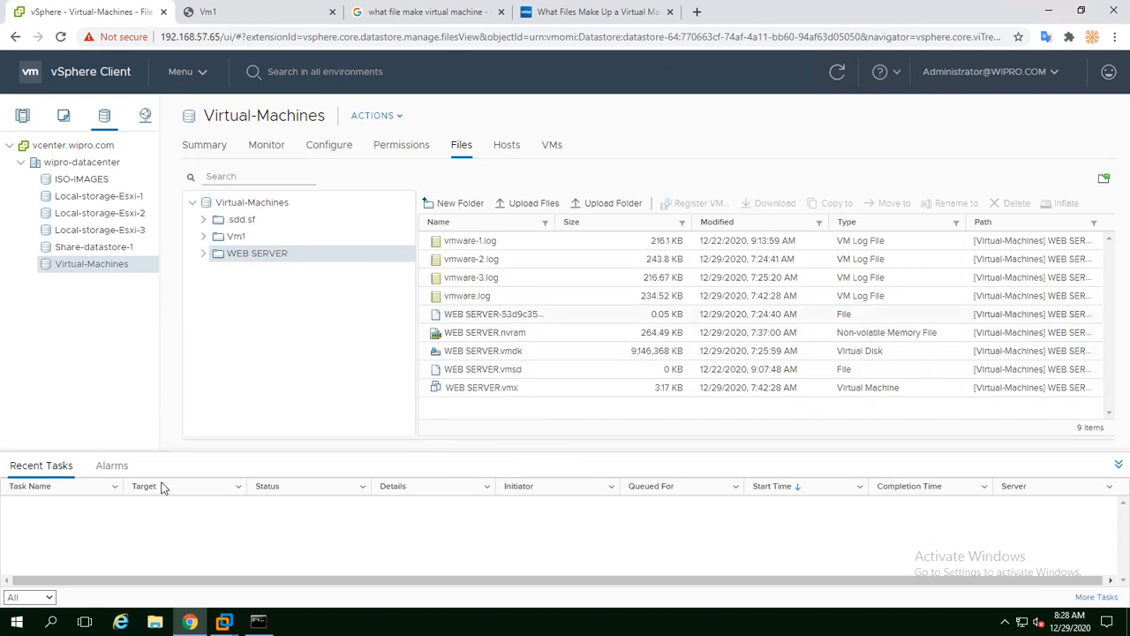
# In the Vm1 web console, enter and confirm a password for the built-in Administrator account and finish the setup.
pyautogui.click(230, 17)
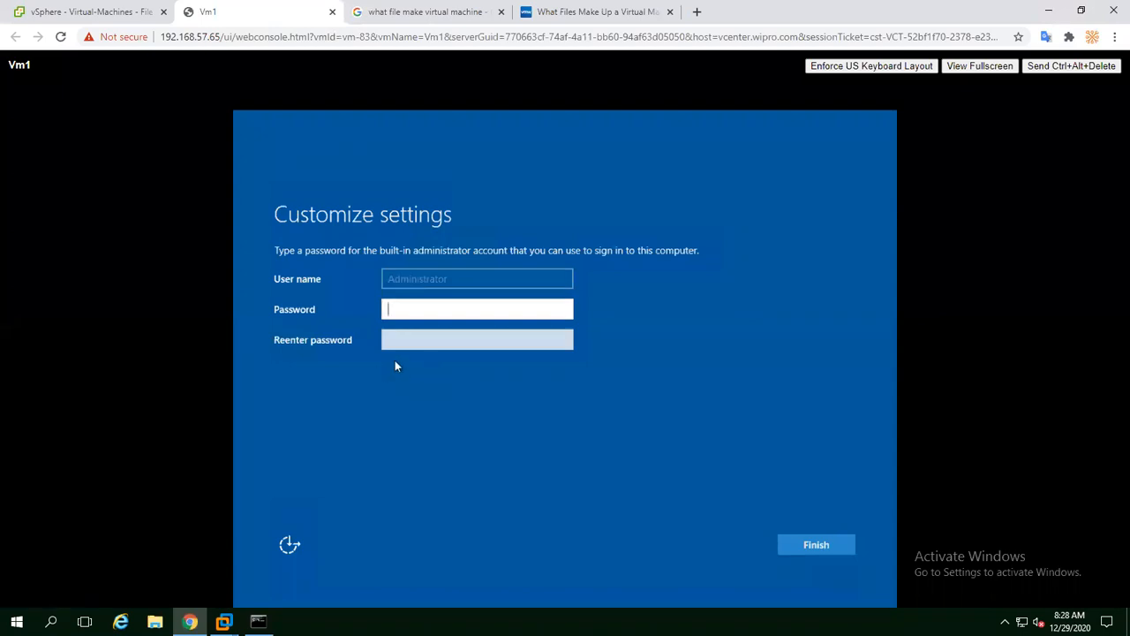
pyautogui.write('*******')
pyautogui.press('Tab')
pyautogui.write('*******')
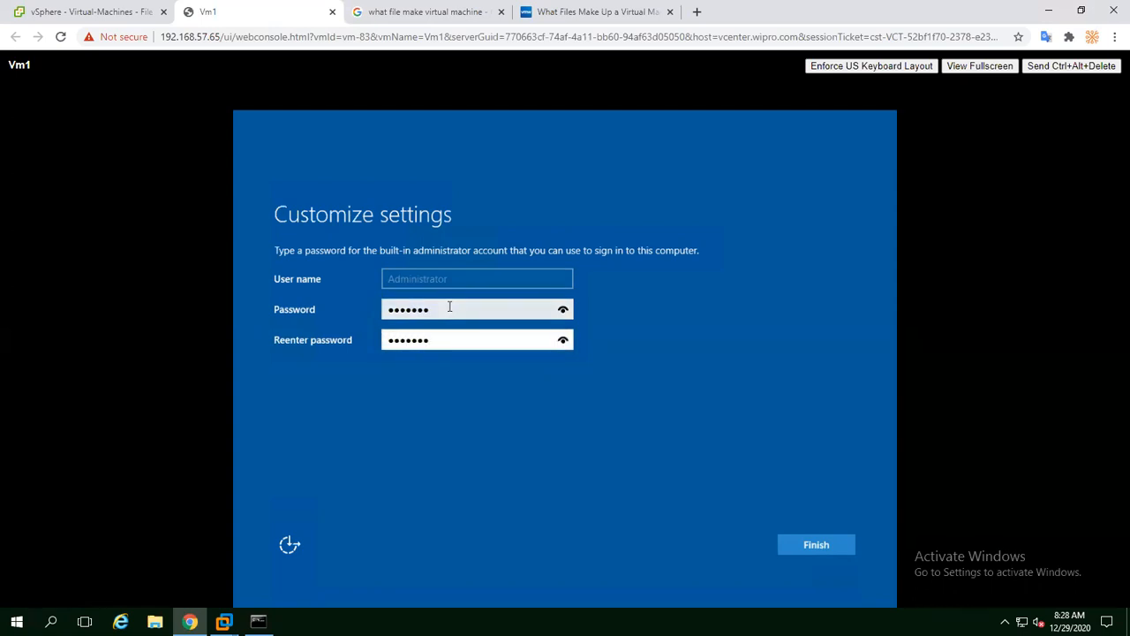
pyautogui.click(827, 549)
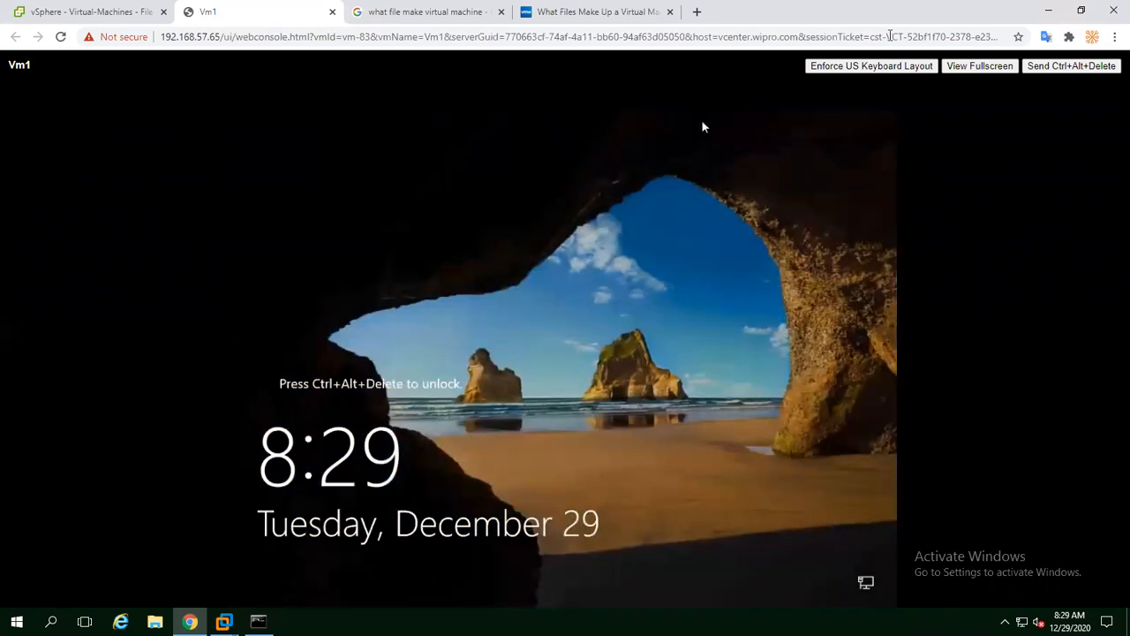
# Unlock Vm1 and sign in as Administrator with the account password, retrying whenever the sign-in is rejected.
pyautogui.click(1068, 67)
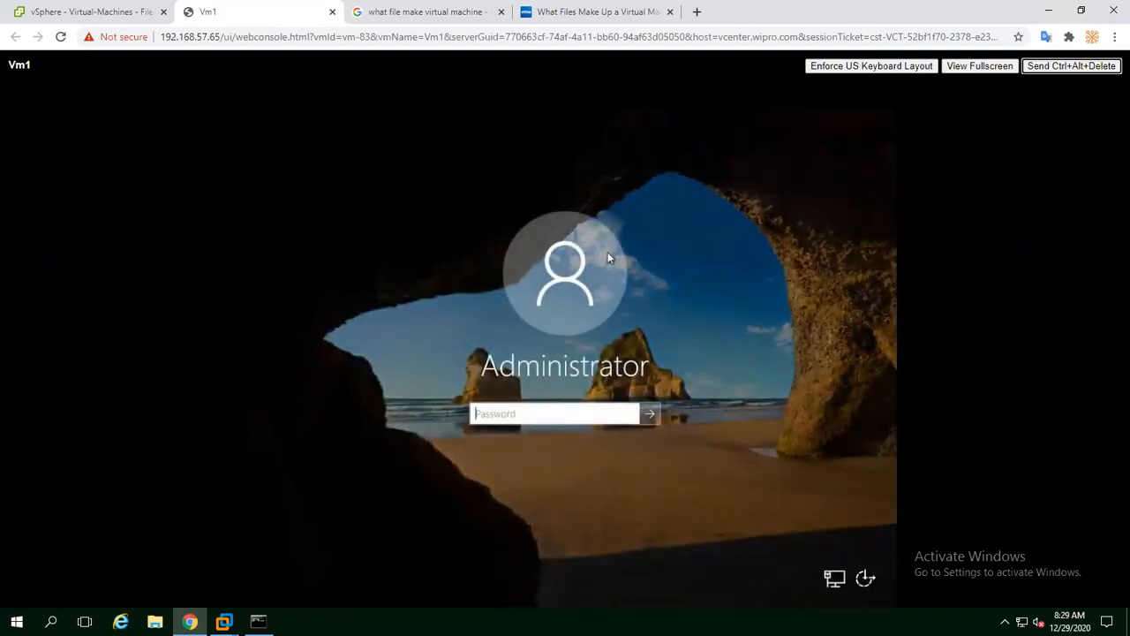
pyautogui.click(540, 414)
pyautogui.write('•••••••')
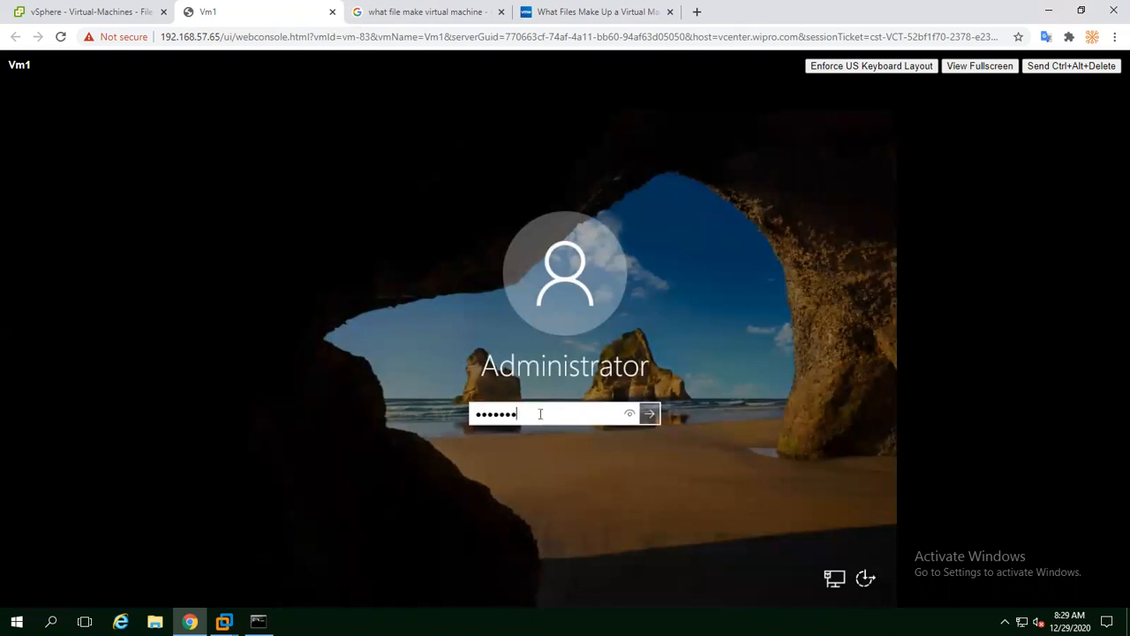
pyautogui.press('Return')
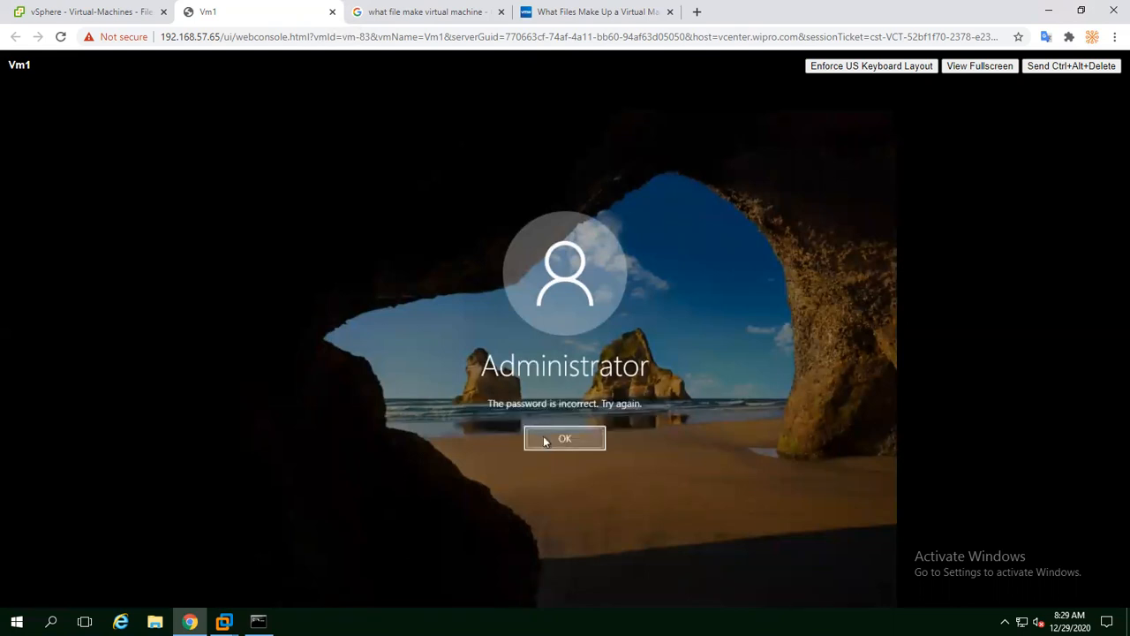
pyautogui.click(544, 435)
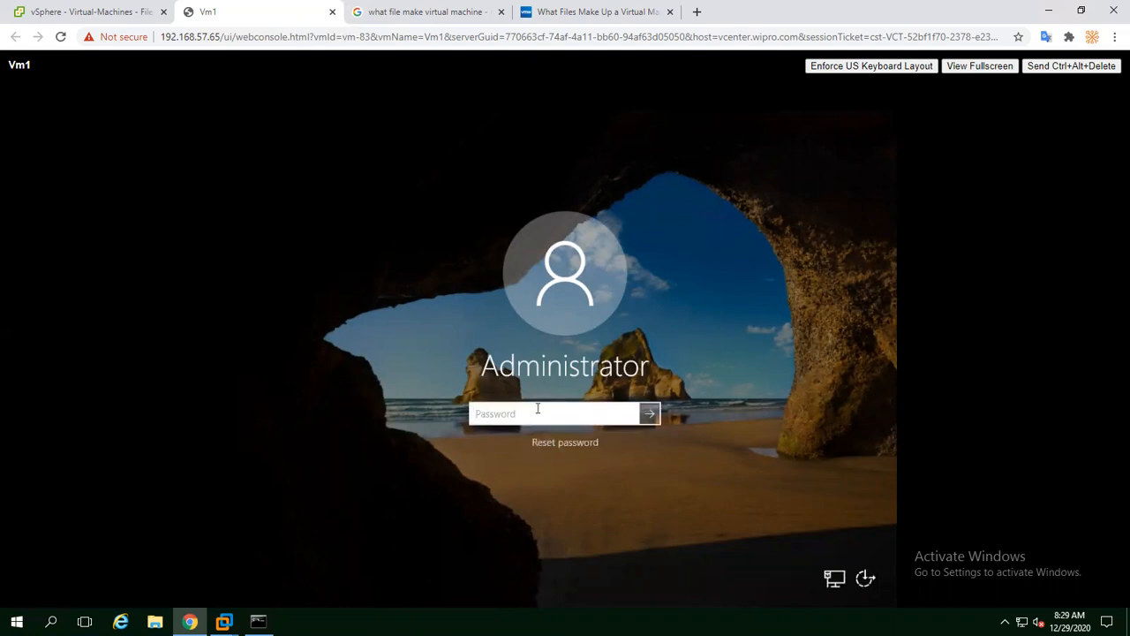
pyautogui.write('•••••••')
pyautogui.press('Return')
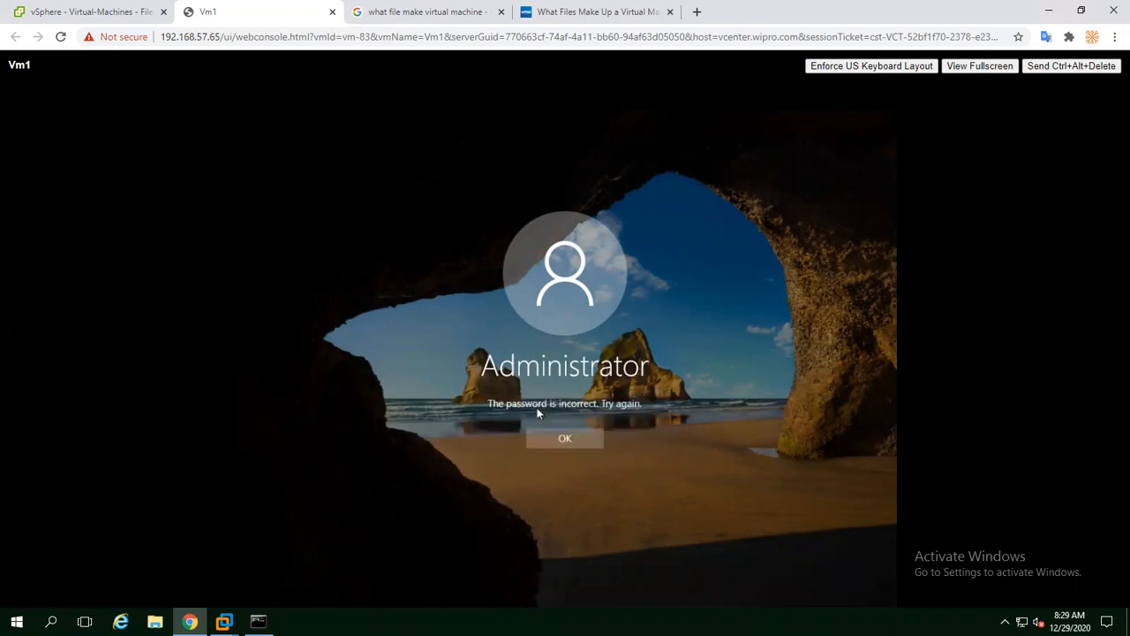
pyautogui.click(559, 445)
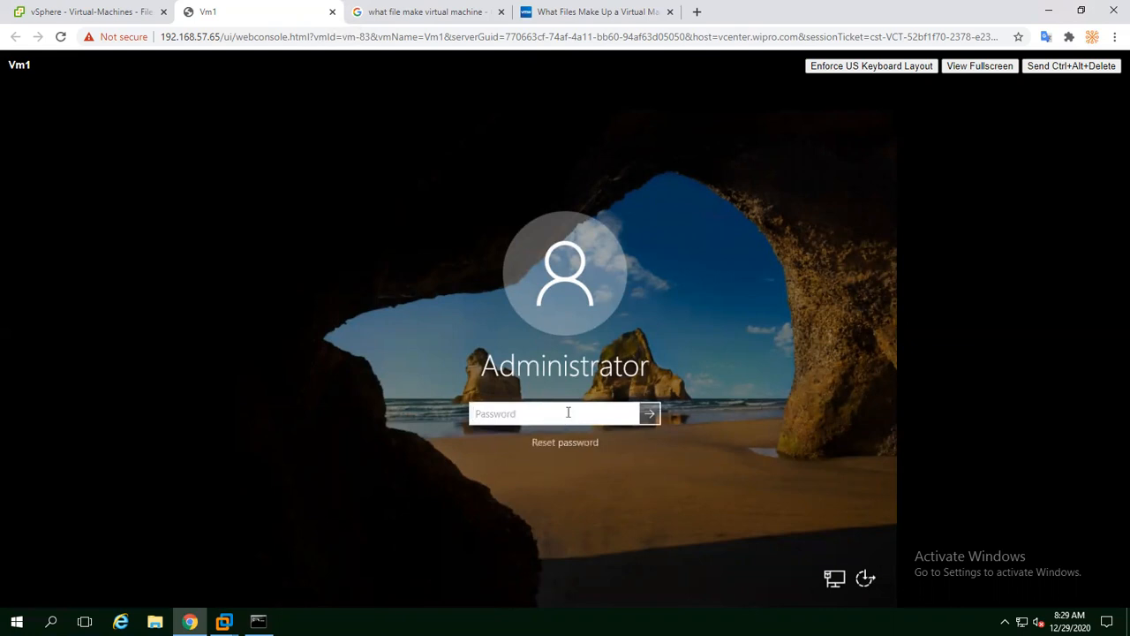
pyautogui.write('•••••••')
pyautogui.press('Return')
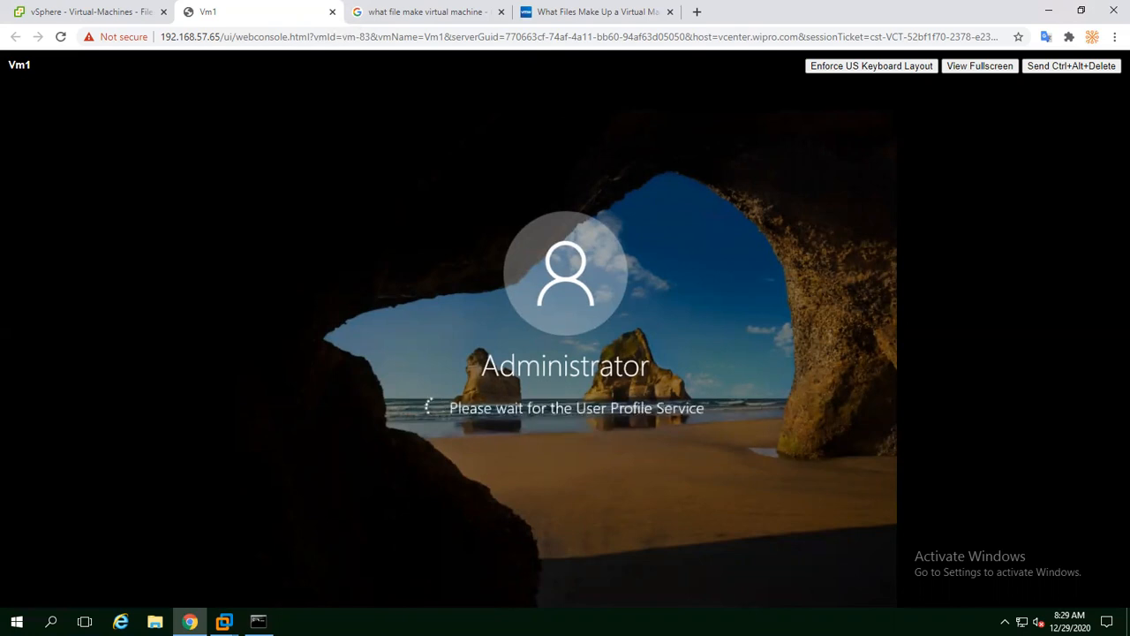
# Minimize the browser and open the exchange server folder under vmware practice on Rack-info (E:) in File Explorer.
pyautogui.click(1056, 9)
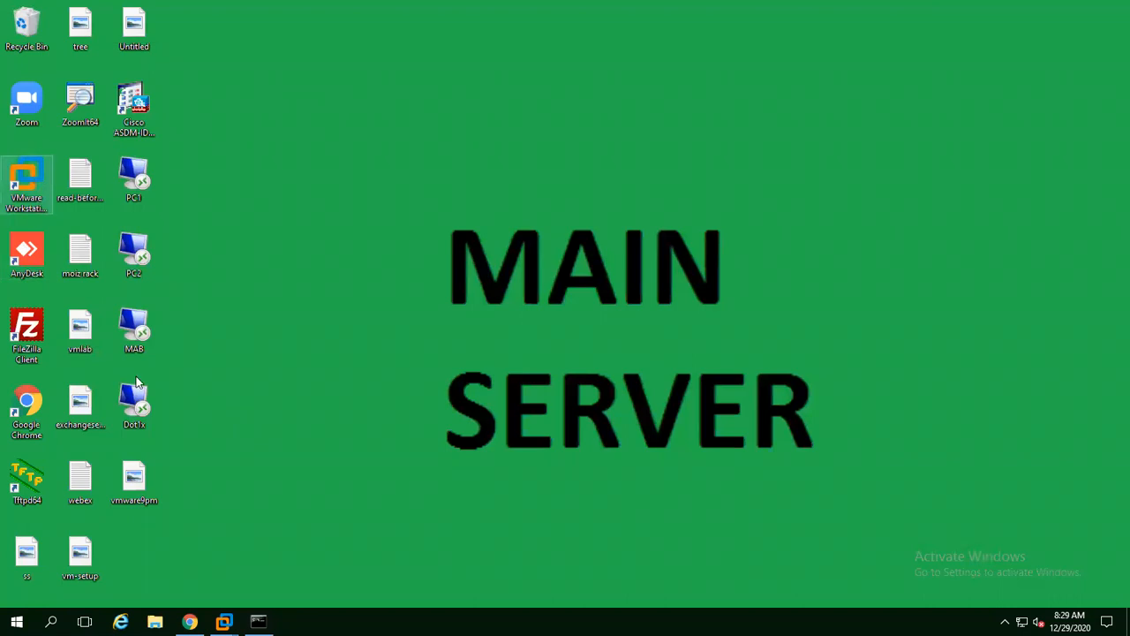
pyautogui.moveTo(221, 619)
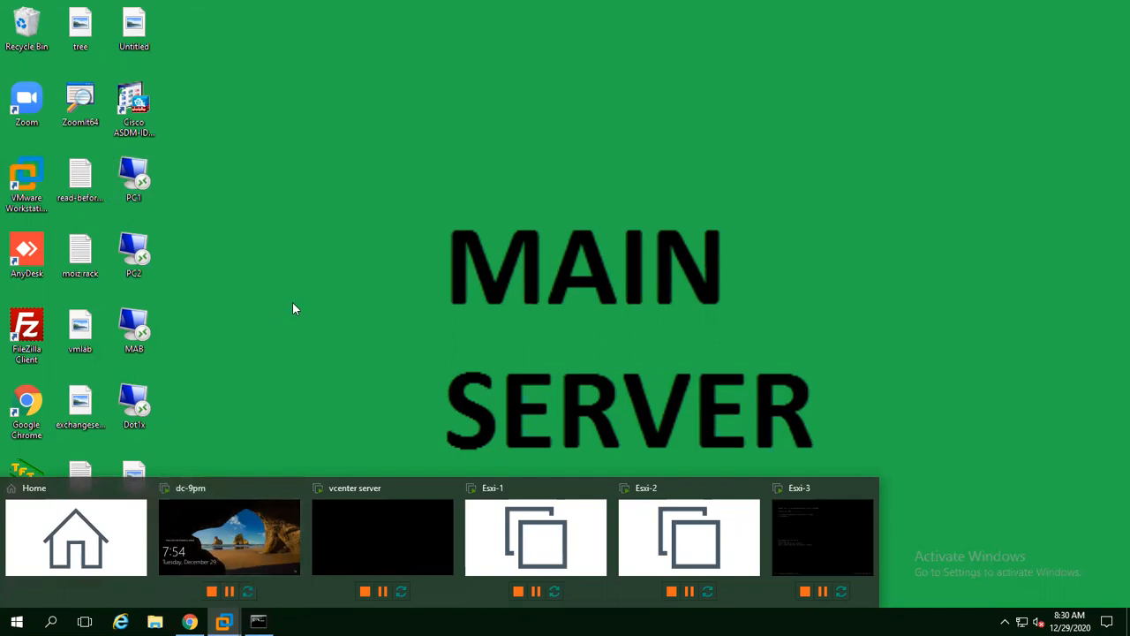
pyautogui.click(154, 622)
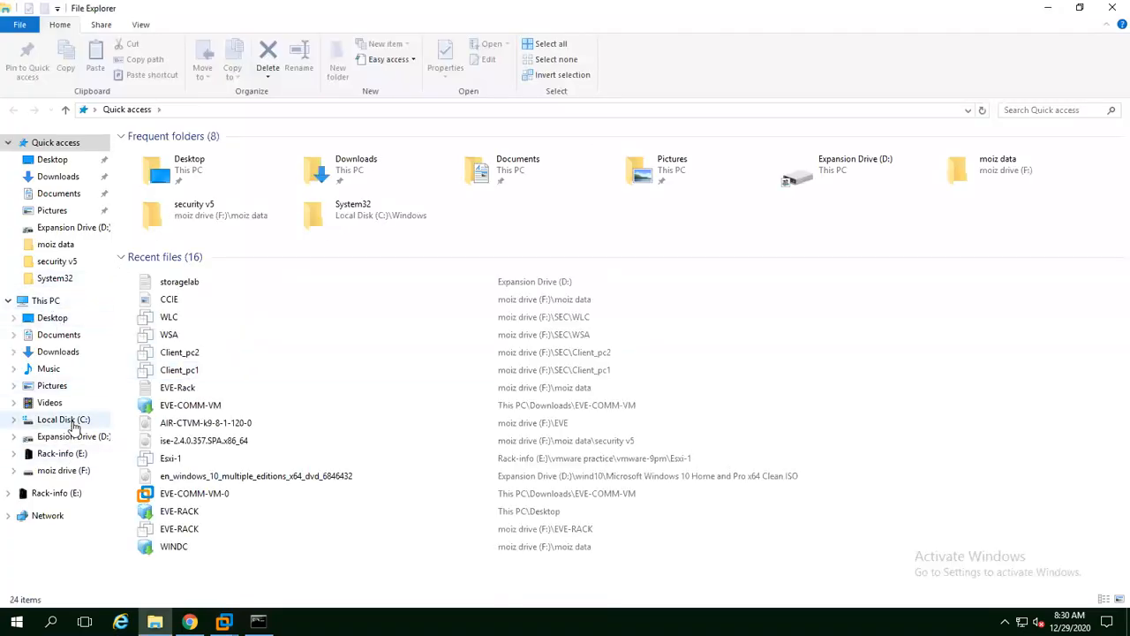
pyautogui.click(73, 455)
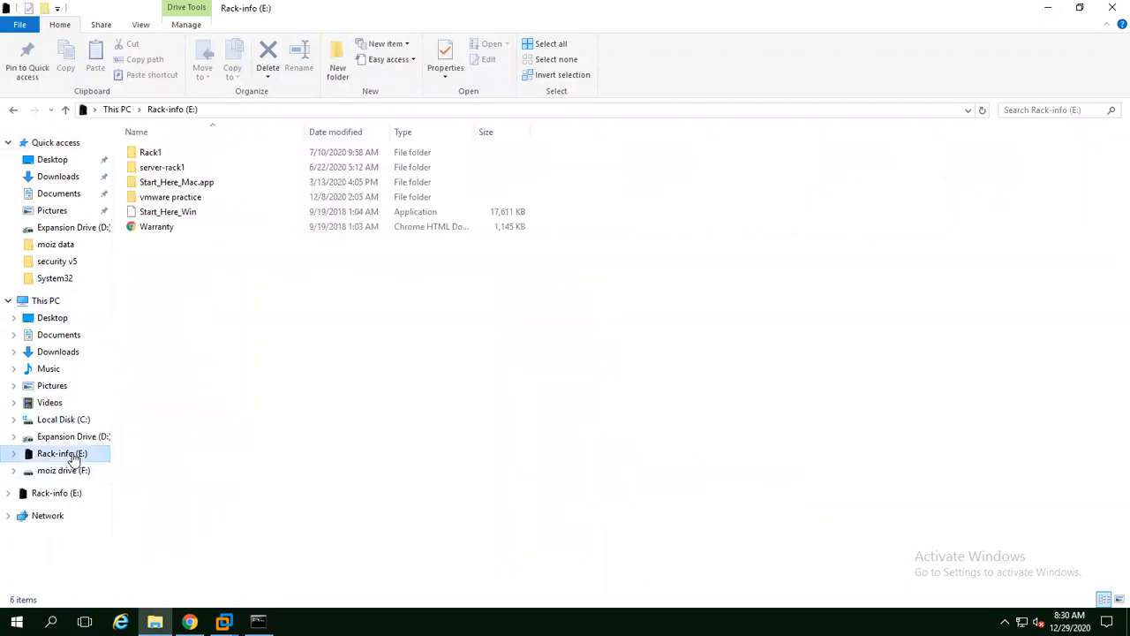
pyautogui.click(150, 200)
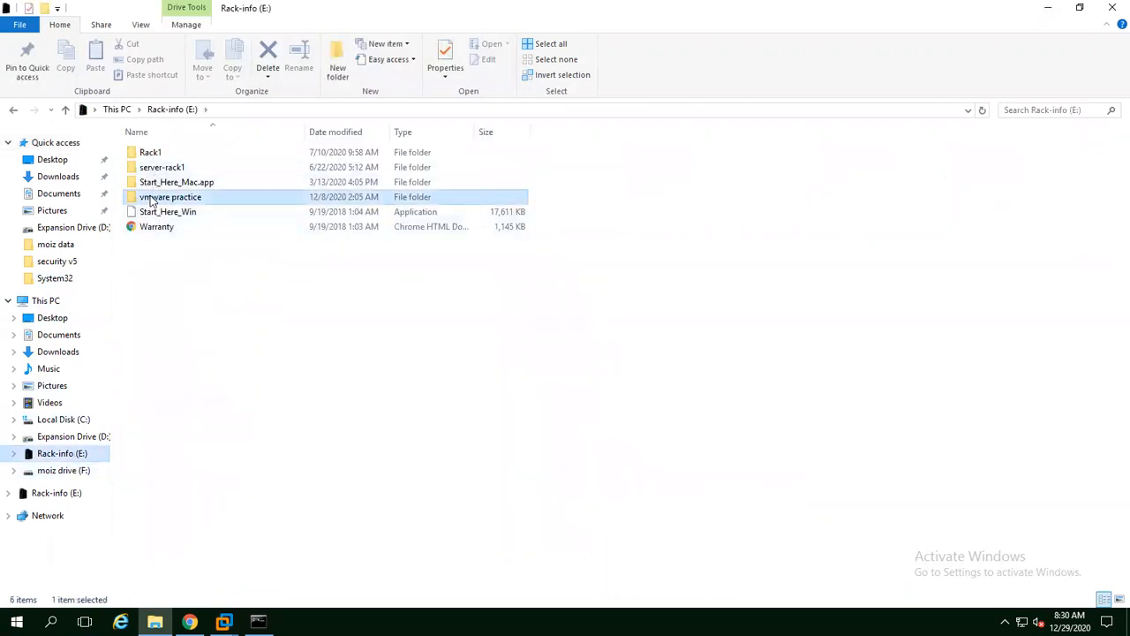
pyautogui.doubleClick(150, 199)
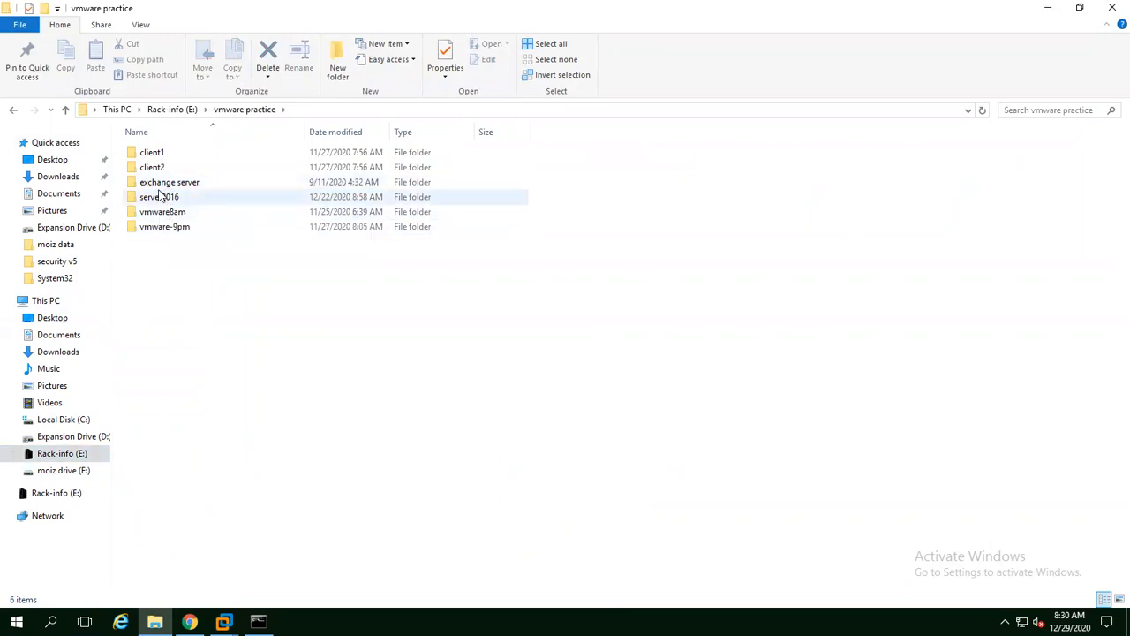
pyautogui.click(160, 187)
pyautogui.doubleClick(161, 185)
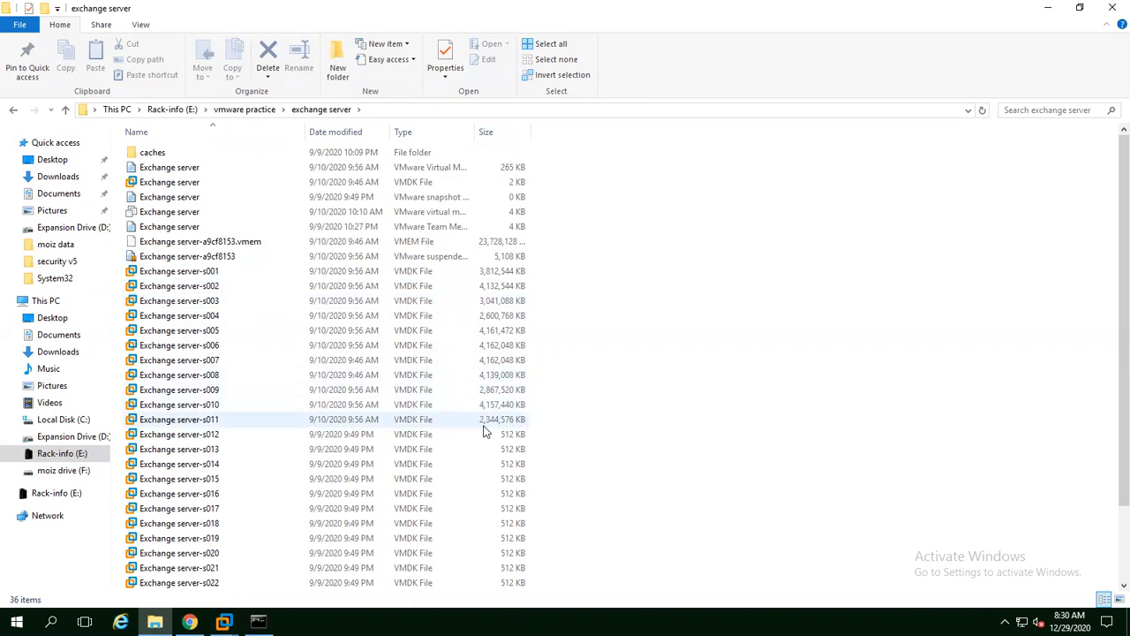
# View the virtual machine files in the server2016 folder and in the client2 folder under vmware practice.
pyautogui.click(13, 109)
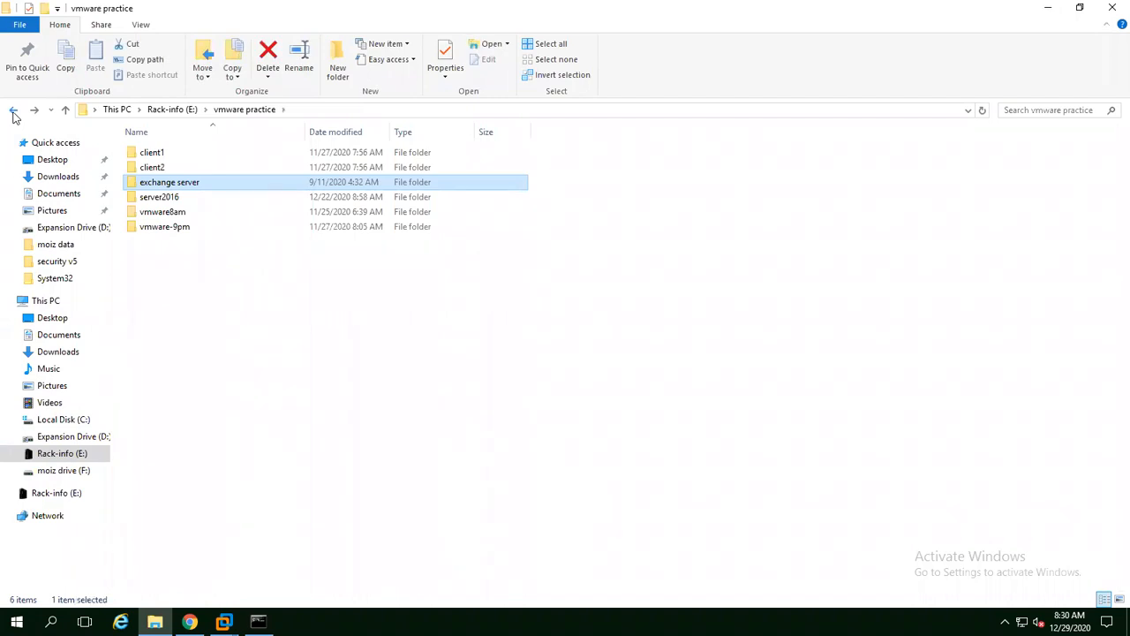
pyautogui.doubleClick(152, 197)
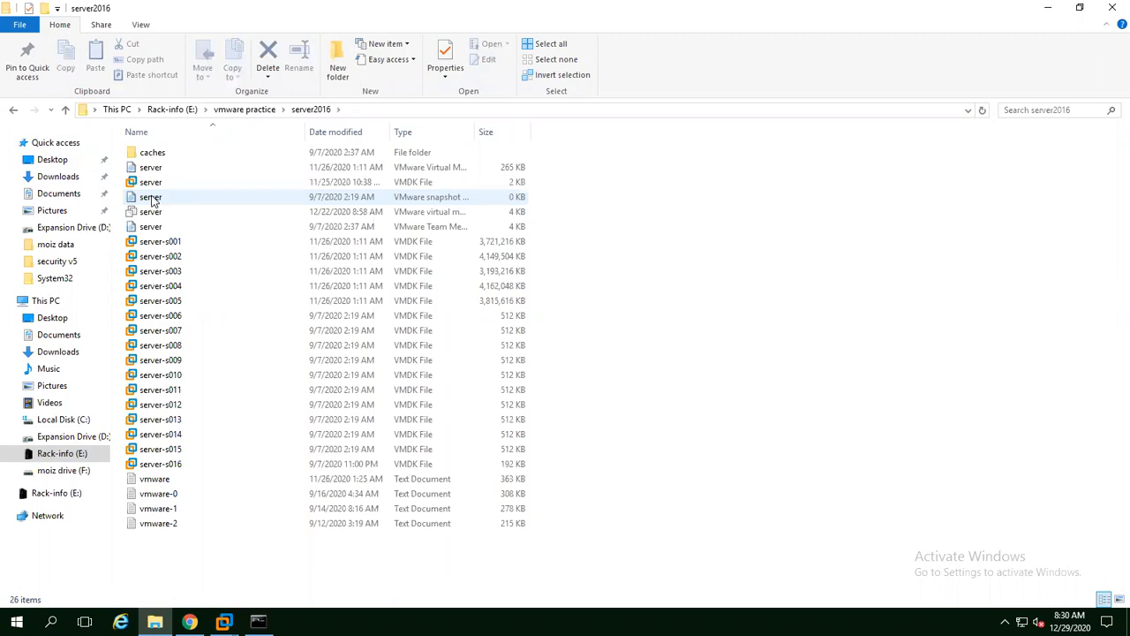
pyautogui.click(13, 109)
pyautogui.doubleClick(144, 171)
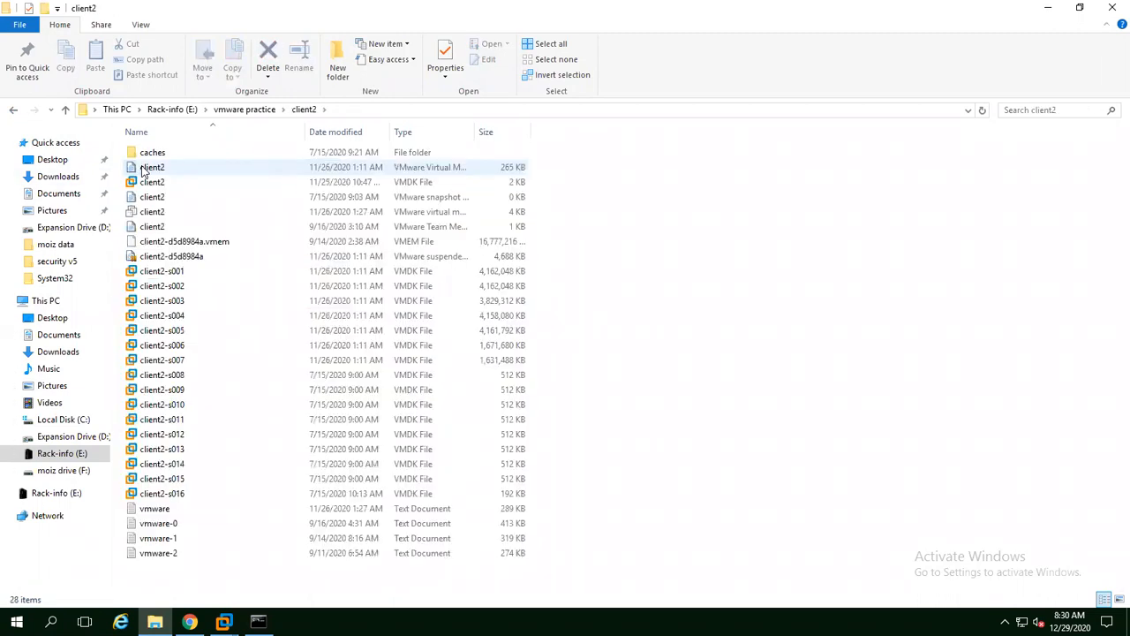
# Check the Esxi-2 folder inside vmware8am and return to the vmware practice folder.
pyautogui.click(13, 110)
pyautogui.doubleClick(152, 216)
pyautogui.click(149, 156)
pyautogui.doubleClick(149, 156)
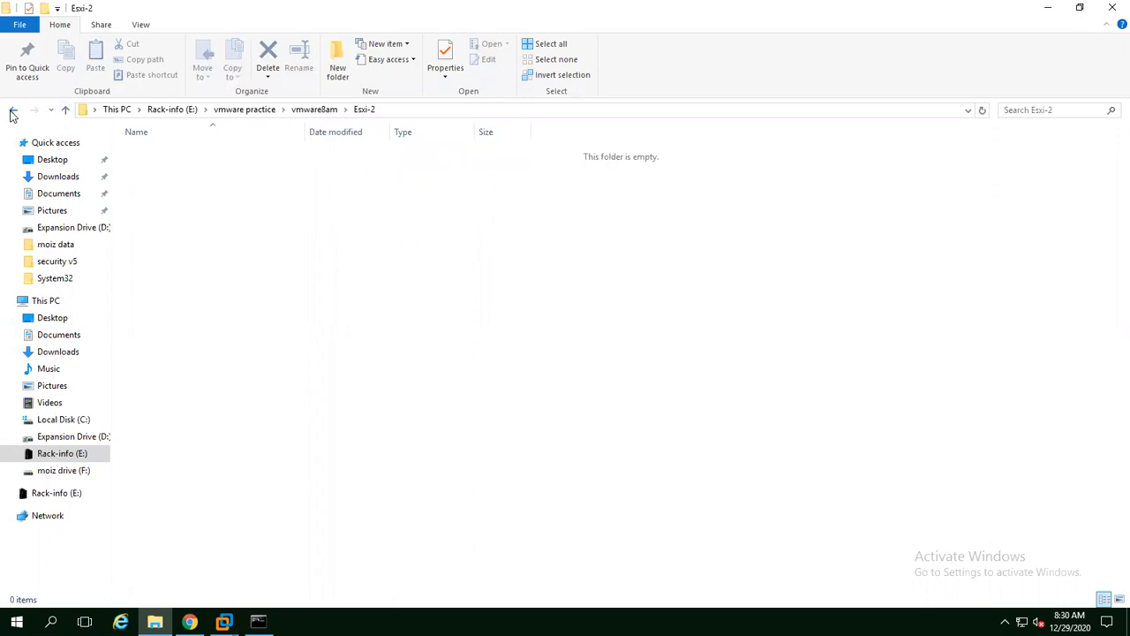
pyautogui.click(13, 110)
pyautogui.click(13, 110)
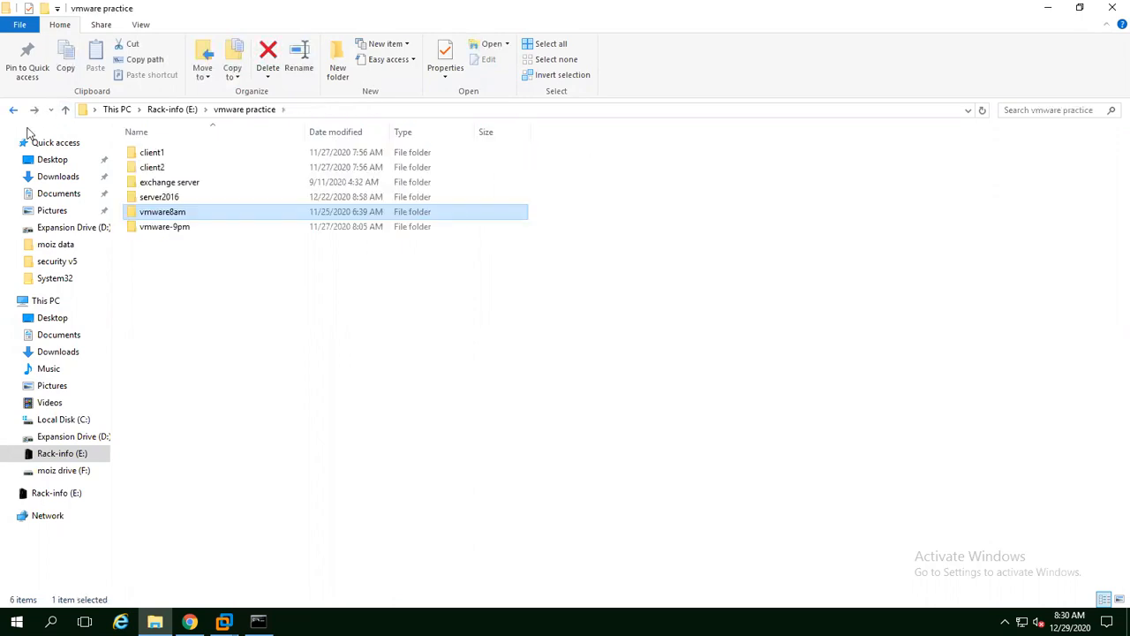
# View the virtual machine files in the Esxi-1 and Esxi-2 folders under vmware-9pm.
pyautogui.doubleClick(150, 228)
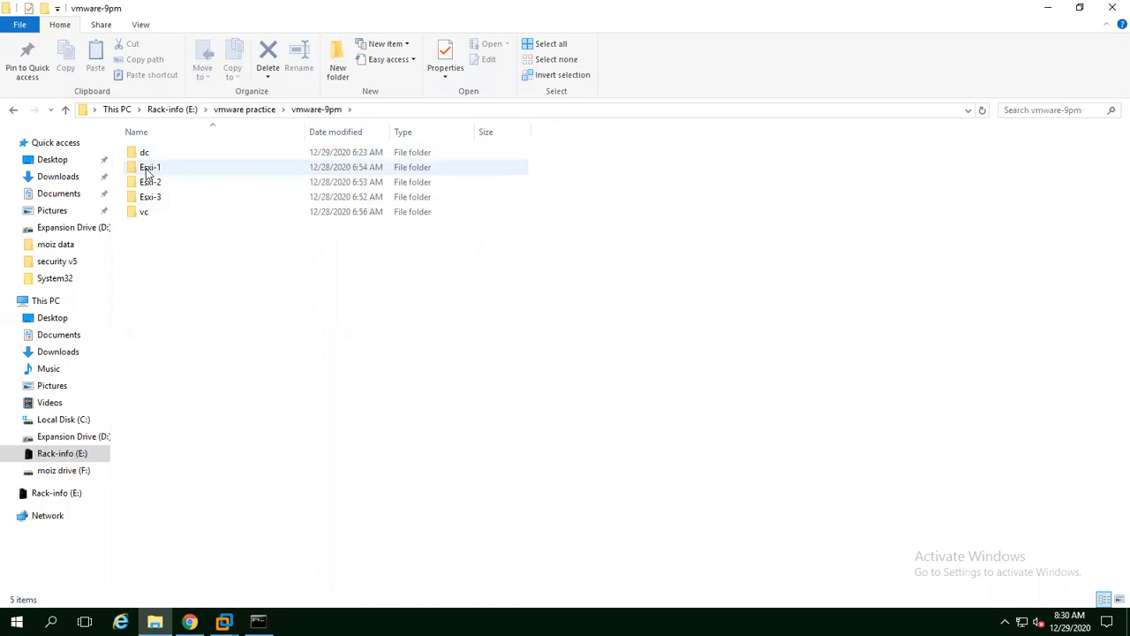
pyautogui.doubleClick(148, 169)
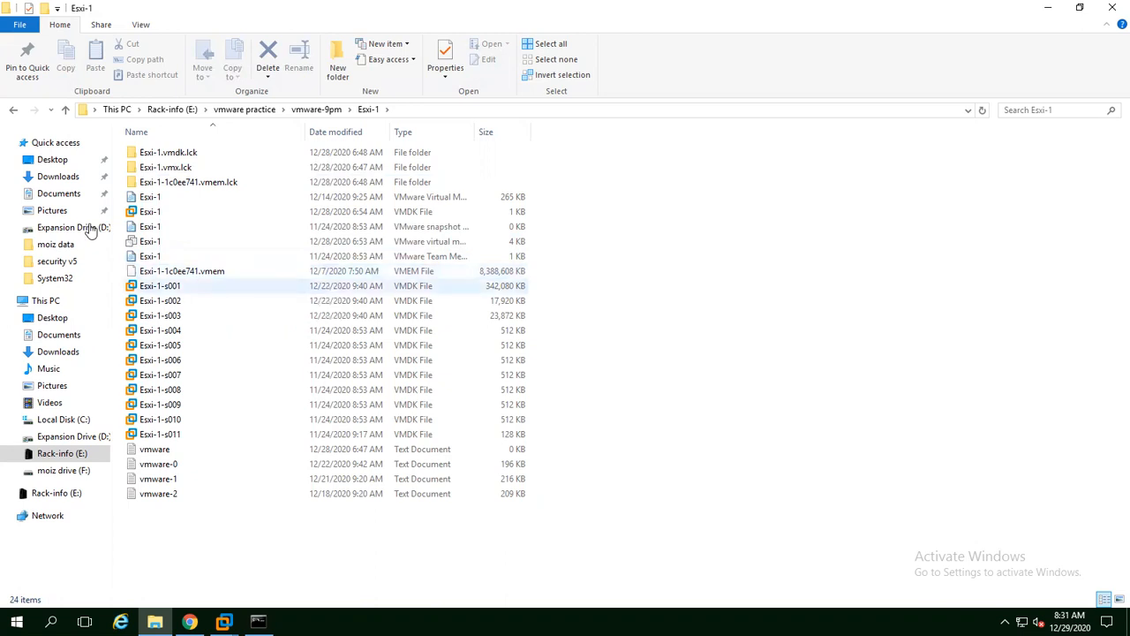
pyautogui.click(13, 109)
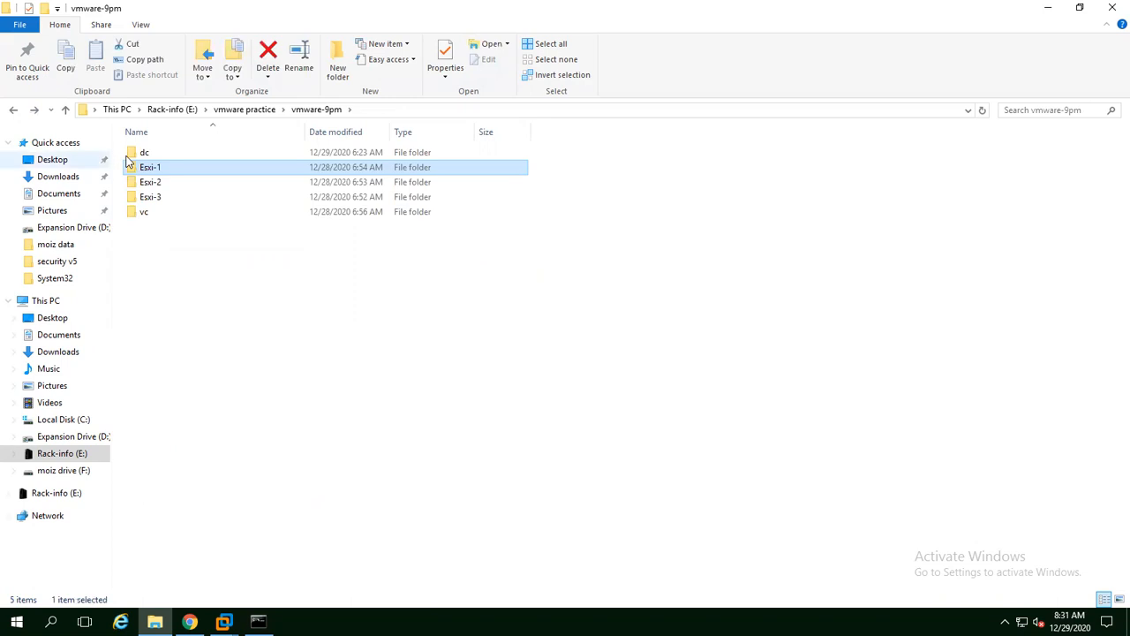
pyautogui.doubleClick(147, 182)
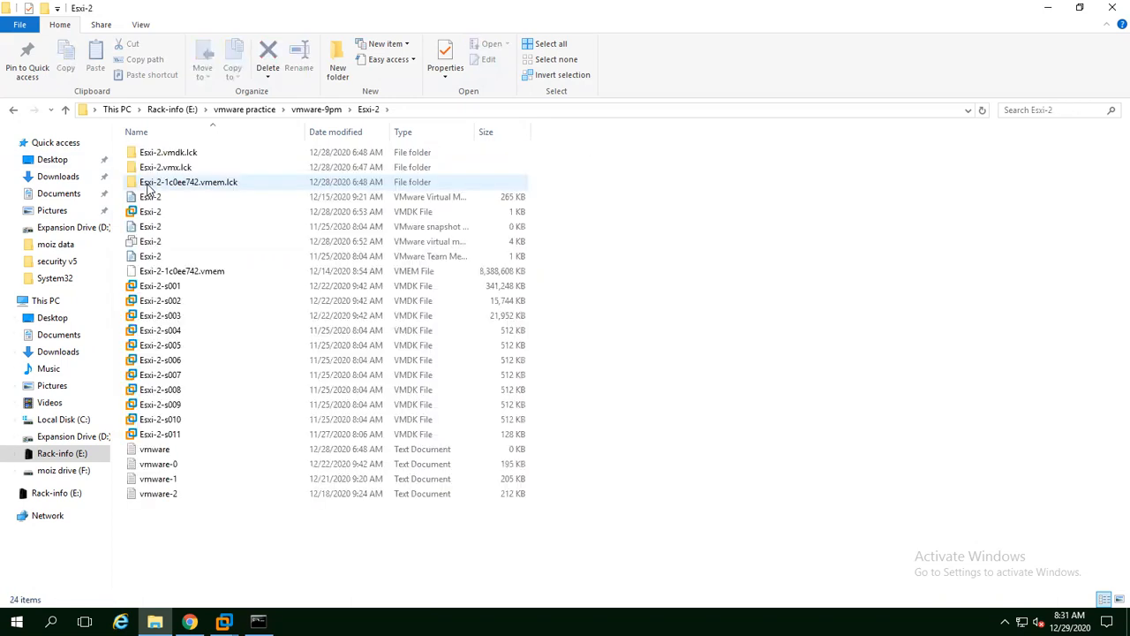
pyautogui.click(12, 111)
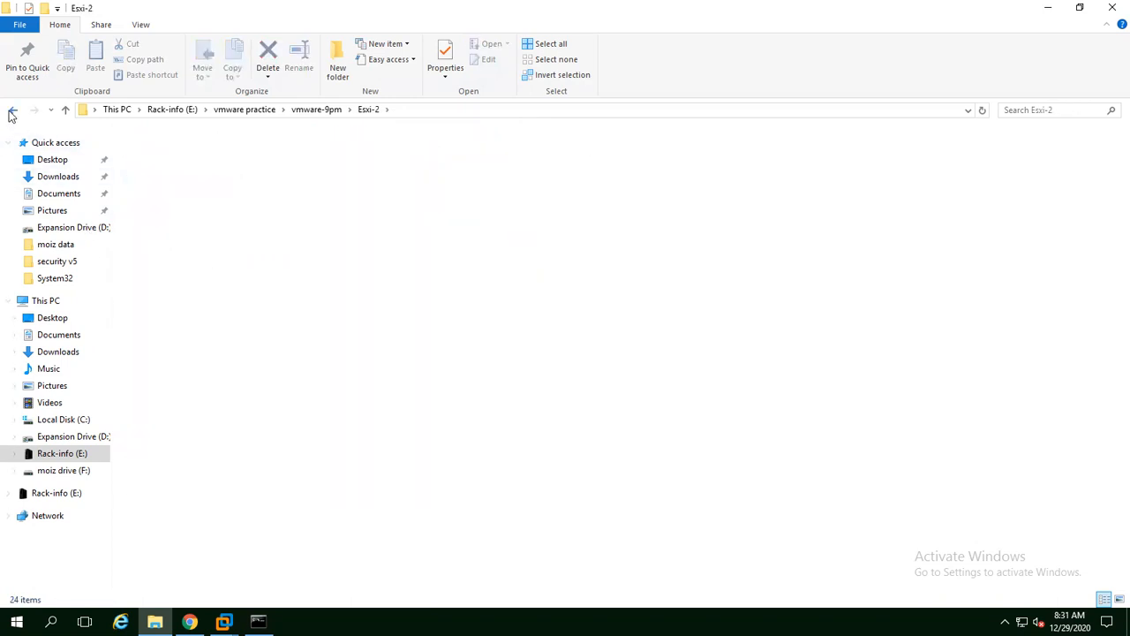
# View the virtual machine files in the Esxi-3 and vc folders under vmware-9pm and close File Explorer.
pyautogui.doubleClick(152, 197)
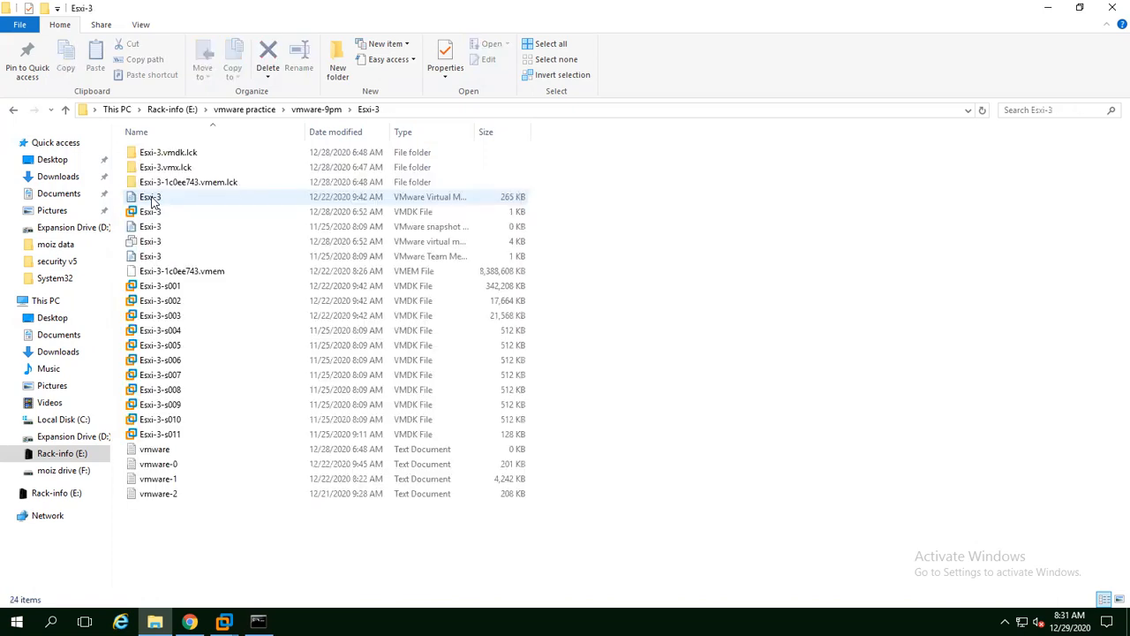
pyautogui.click(13, 110)
pyautogui.doubleClick(147, 213)
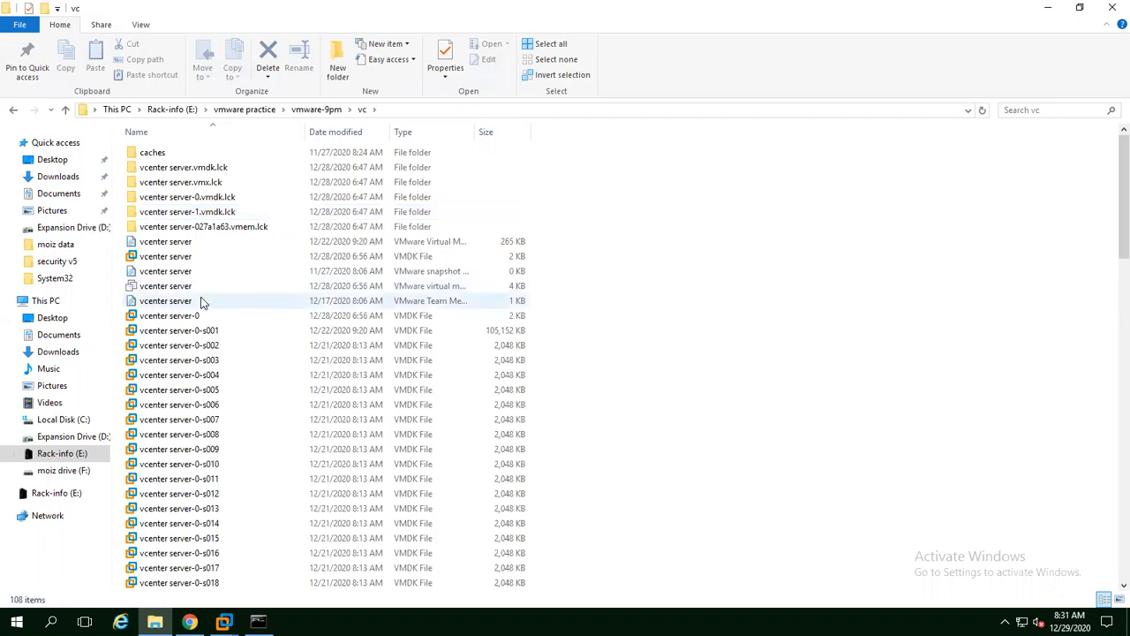
pyautogui.scroll(-4, 221, 326)
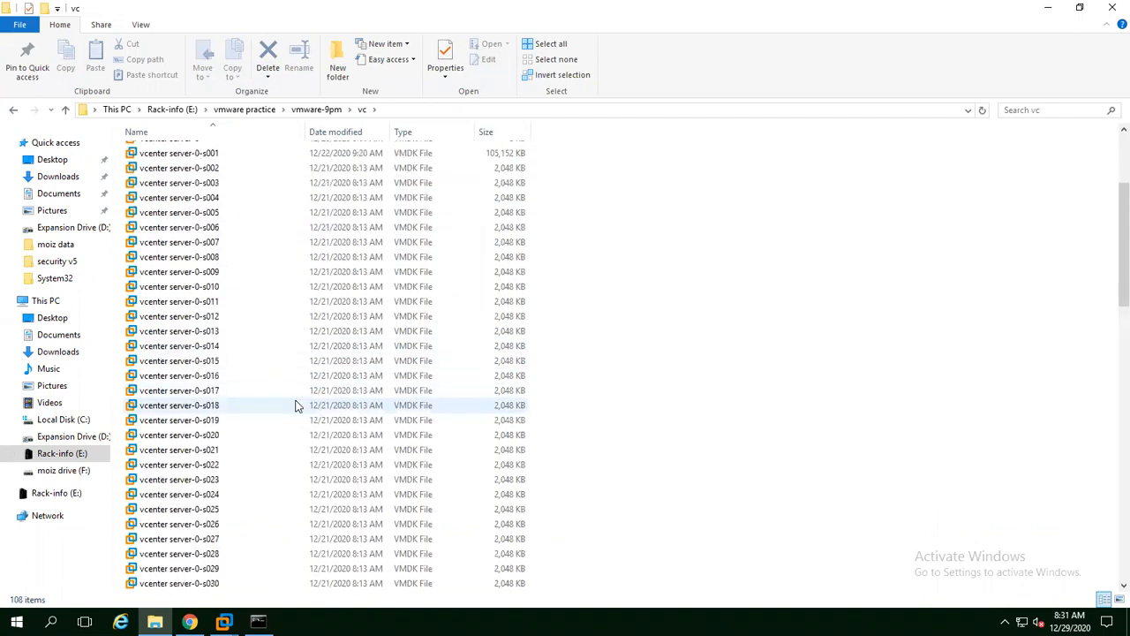
pyautogui.scroll(2, 296, 404)
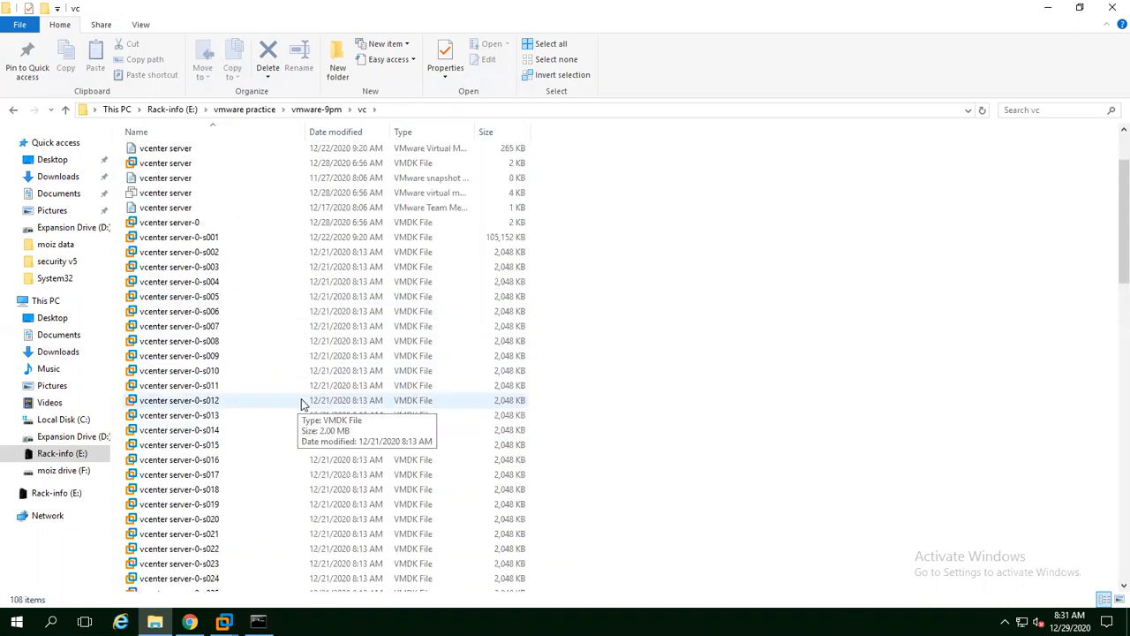
pyautogui.click(1111, 10)
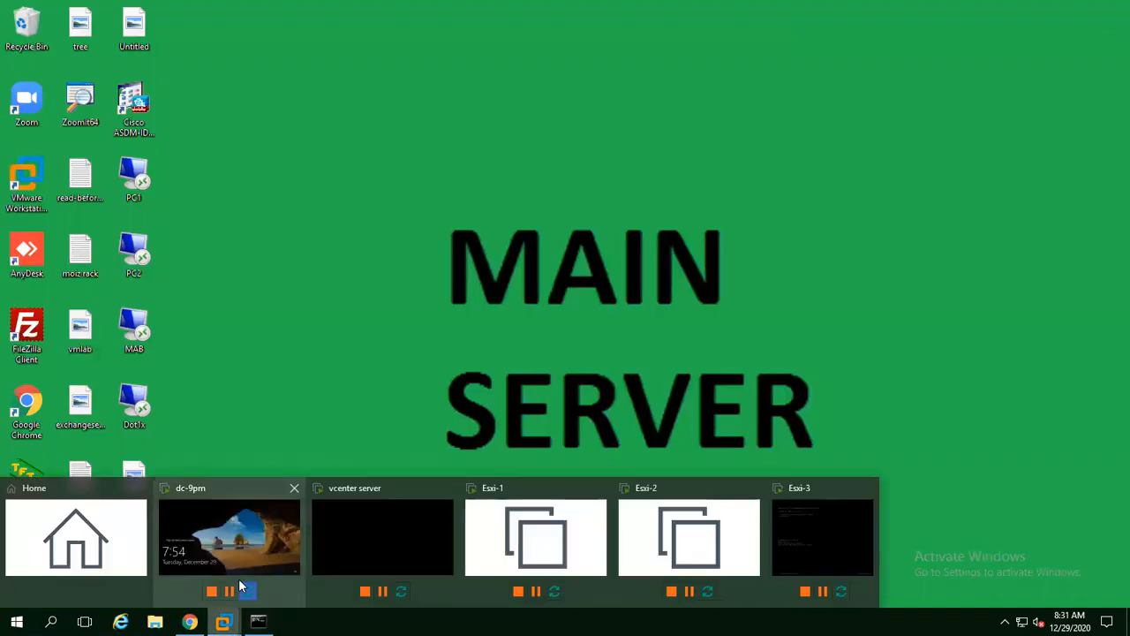
# Switch to the Vm1 web console in Chrome, clear the Networks prompt and Server Manager off the desktop, and check it in full screen.
pyautogui.click(190, 622)
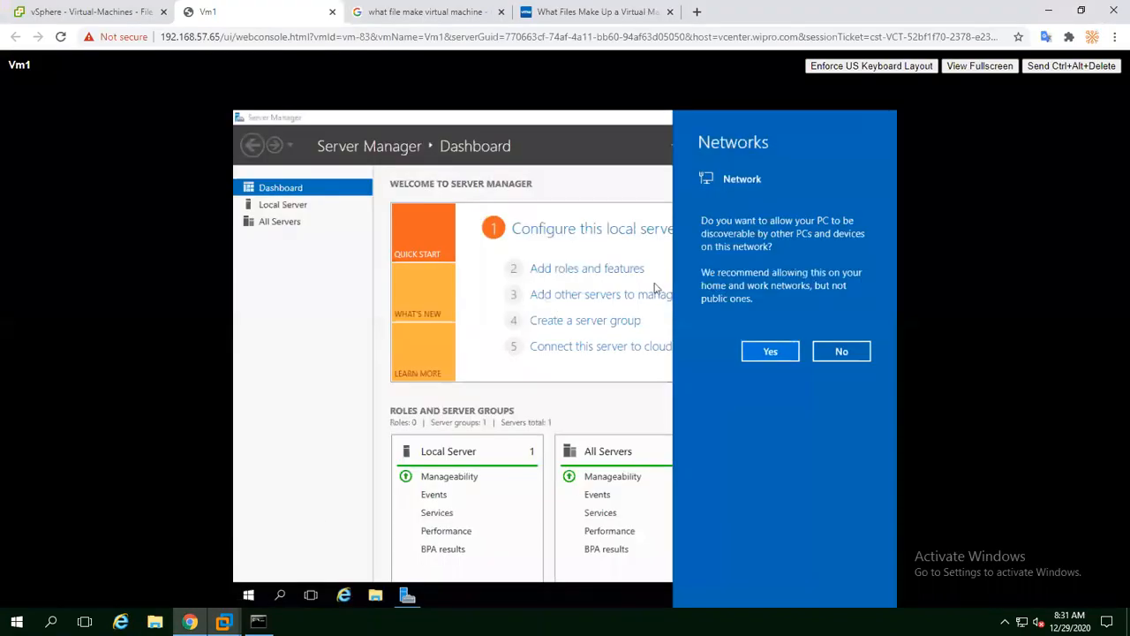
pyautogui.click(271, 366)
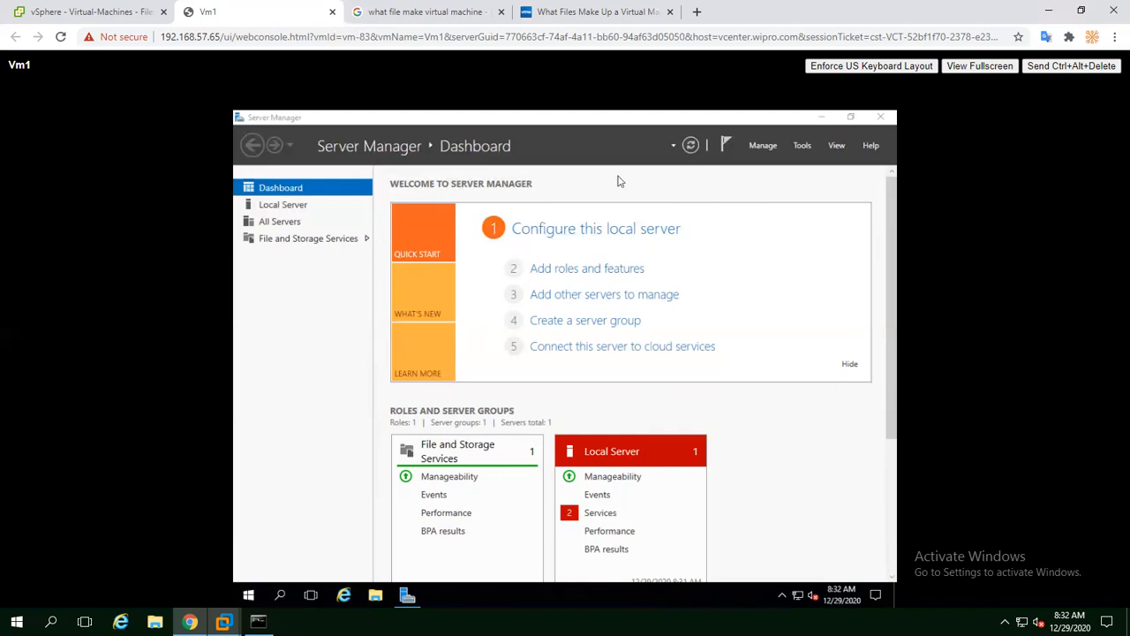
pyautogui.click(823, 118)
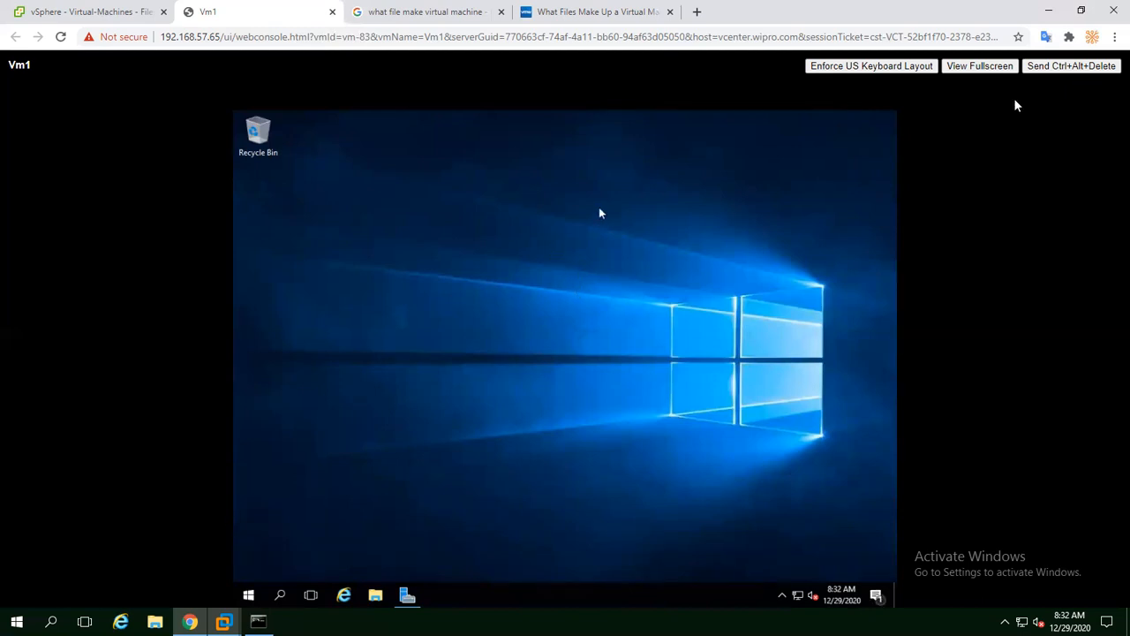
pyautogui.click(980, 67)
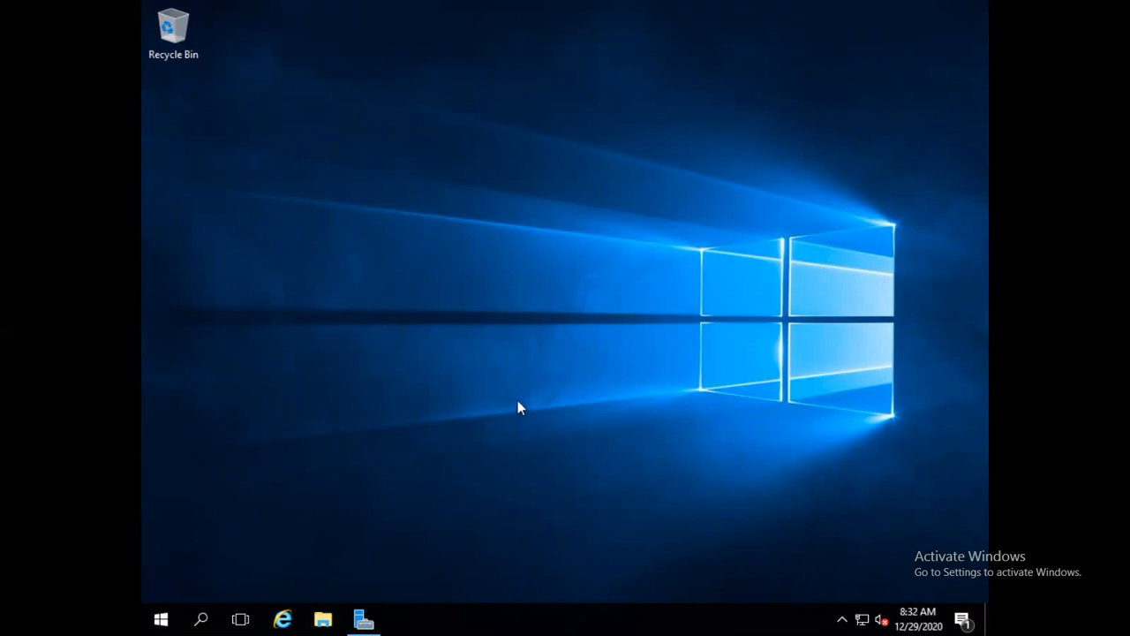
pyautogui.press('Escape')
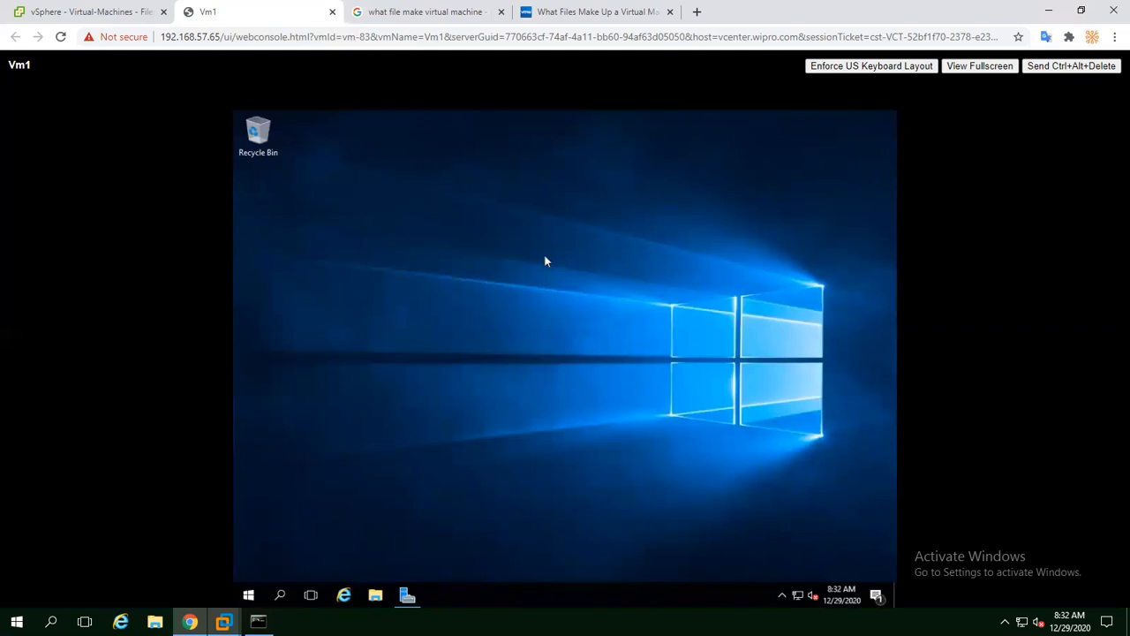
# Open Vm1's summary in the hosts inventory of vSphere Client and examine its VMware Tools status.
pyautogui.click(63, 12)
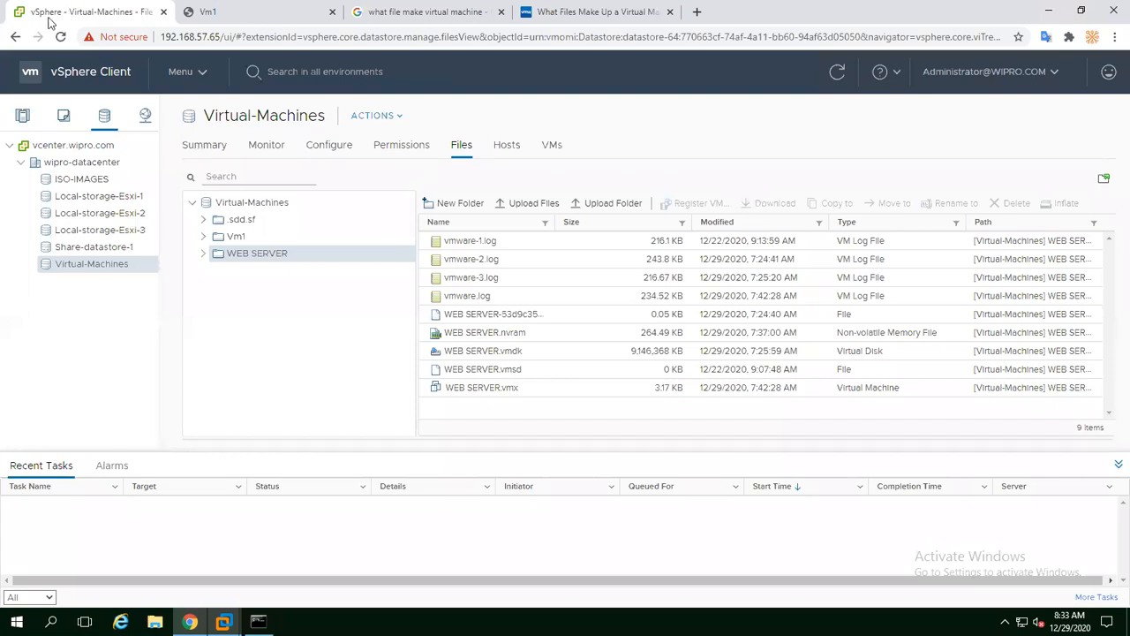
pyautogui.click(27, 116)
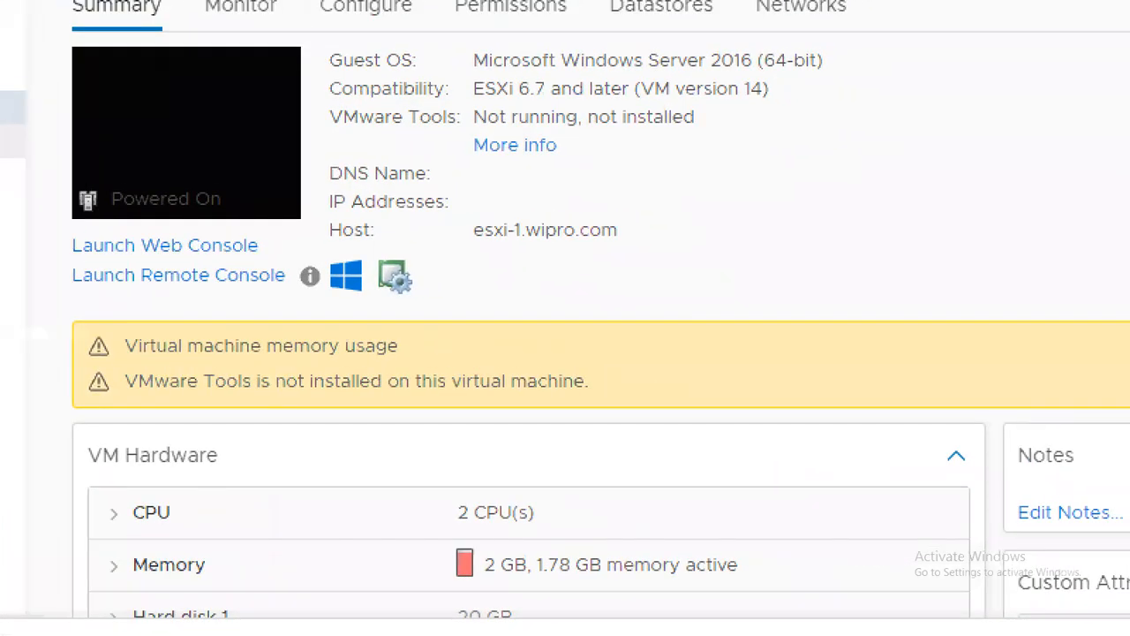
pyautogui.moveTo(102, 367)
pyautogui.mouseDown()
pyautogui.moveTo(338, 403)
pyautogui.moveTo(533, 402)
pyautogui.mouseUp()
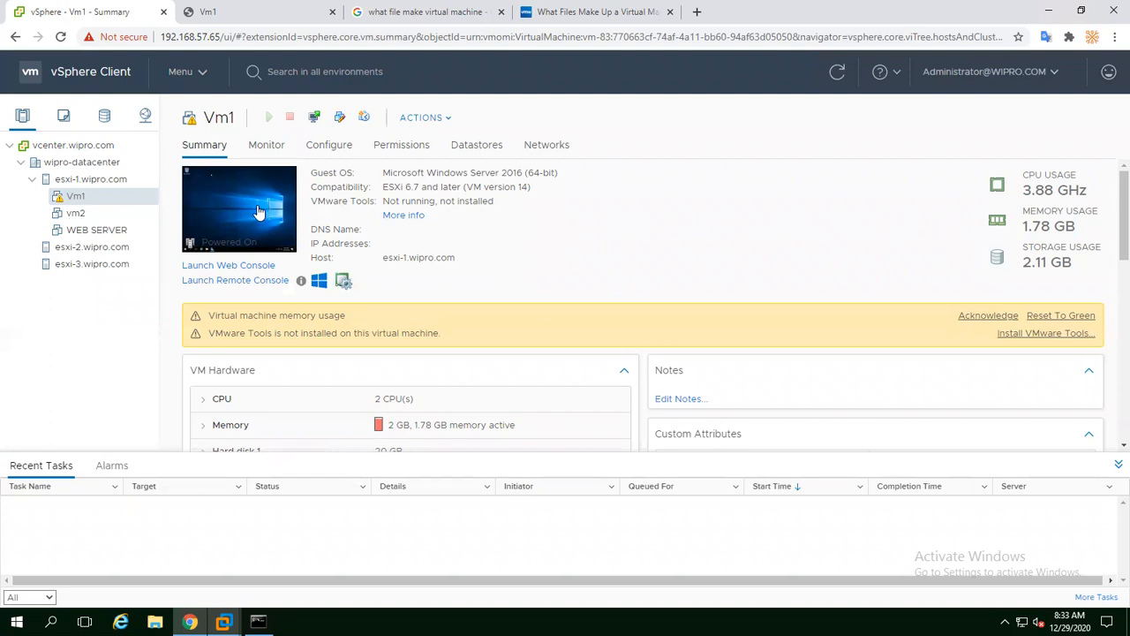
# Examine the expanded memory options in Vm1's virtual hardware settings and close them without changes.
pyautogui.rightClick(77, 200)
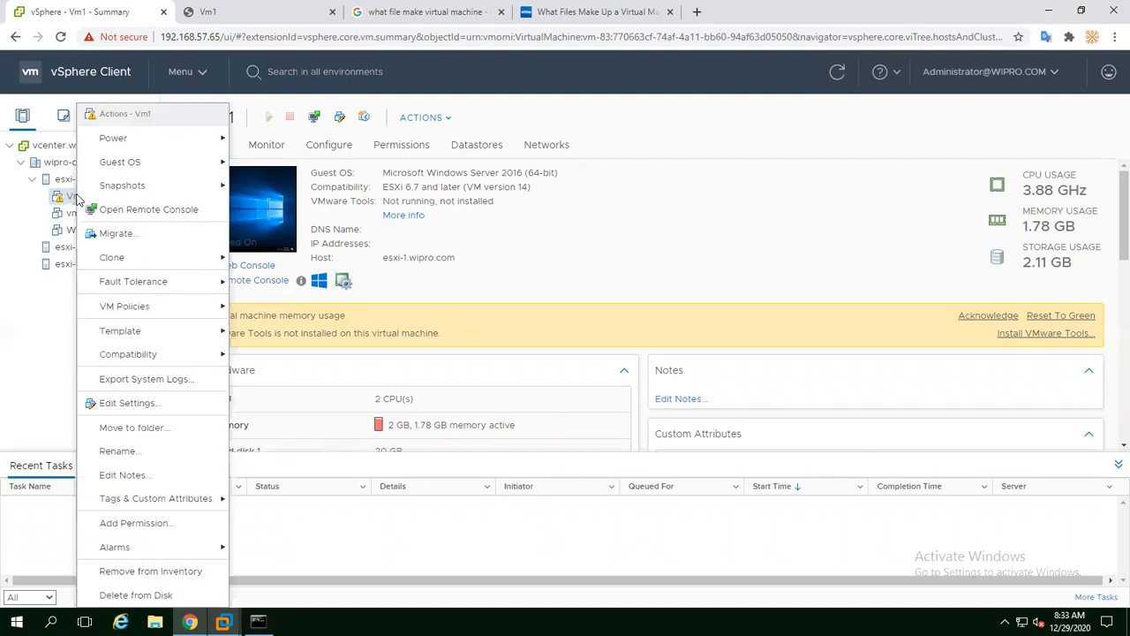
pyautogui.moveTo(122, 355)
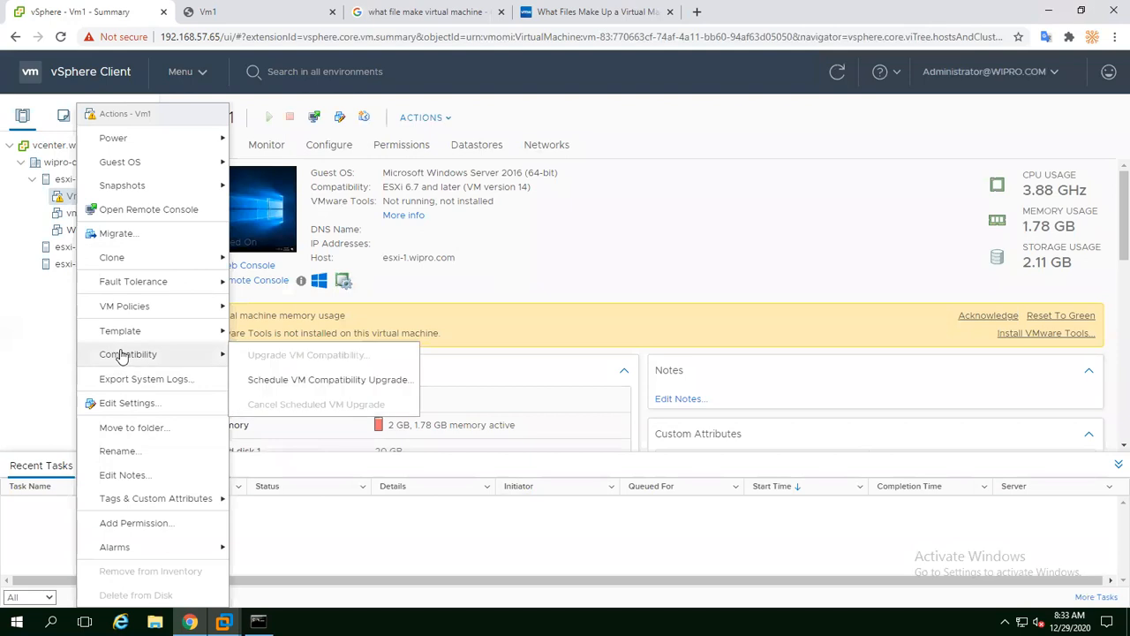
pyautogui.click(124, 404)
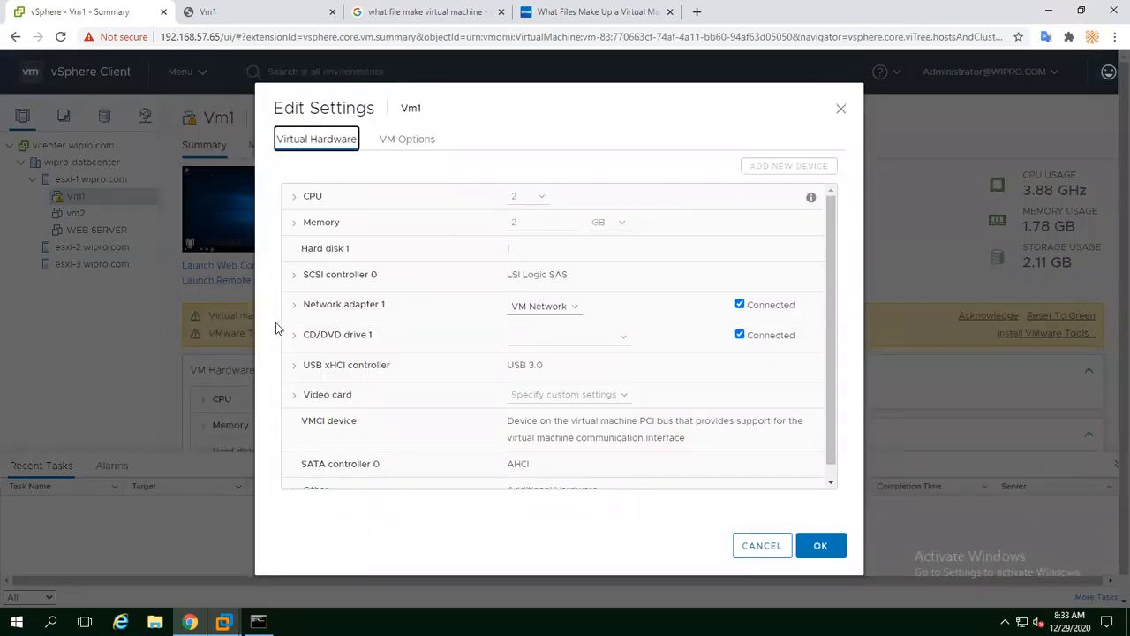
pyautogui.click(298, 228)
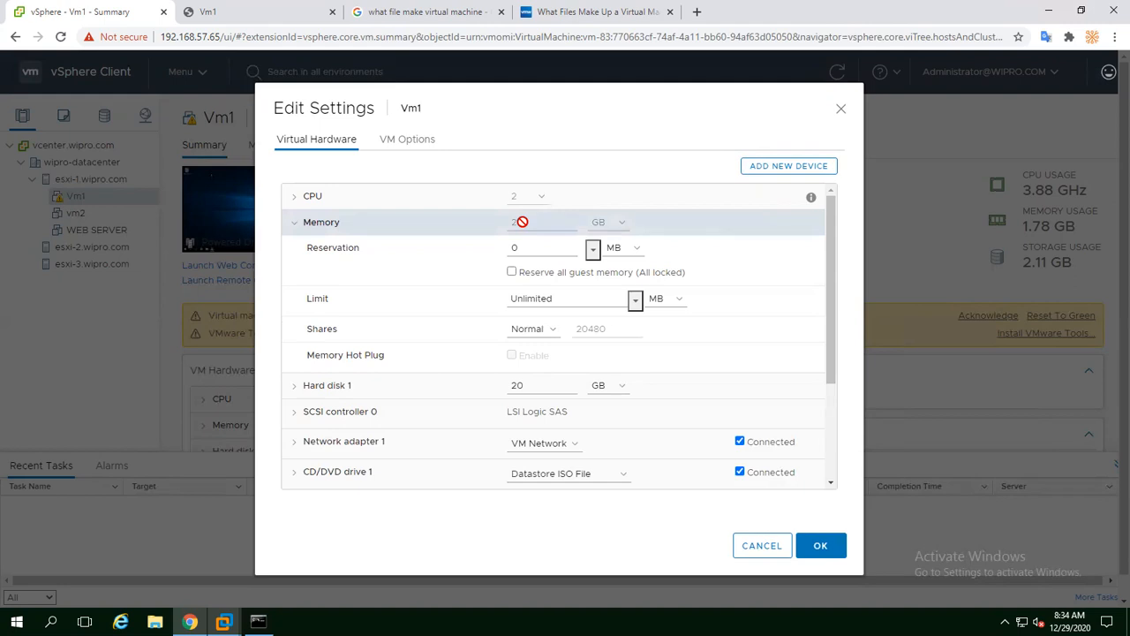
pyautogui.click(842, 111)
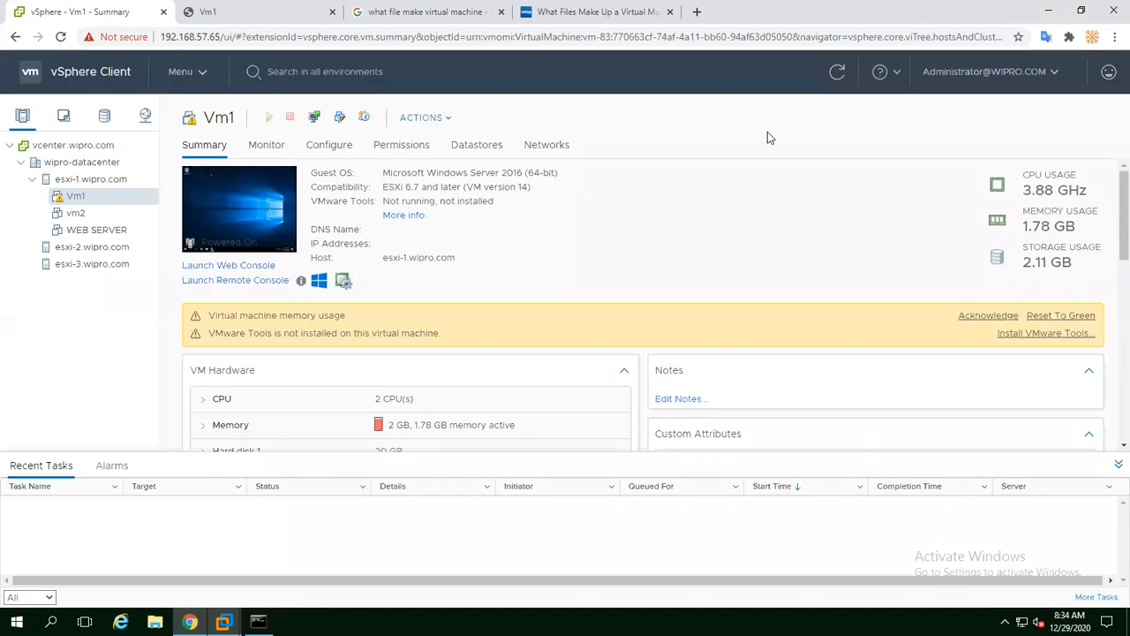
# Mount the VMware Tools disk image on Vm1 and launch its installer from DVD Drive (D:) inside the guest.
pyautogui.click(1022, 335)
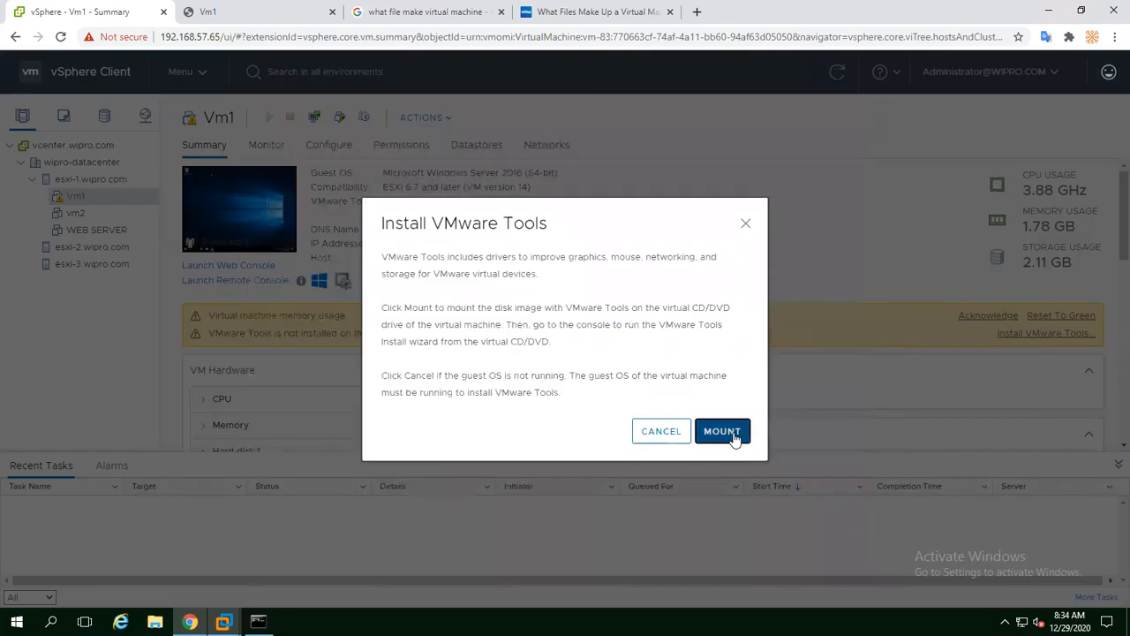
pyautogui.click(737, 434)
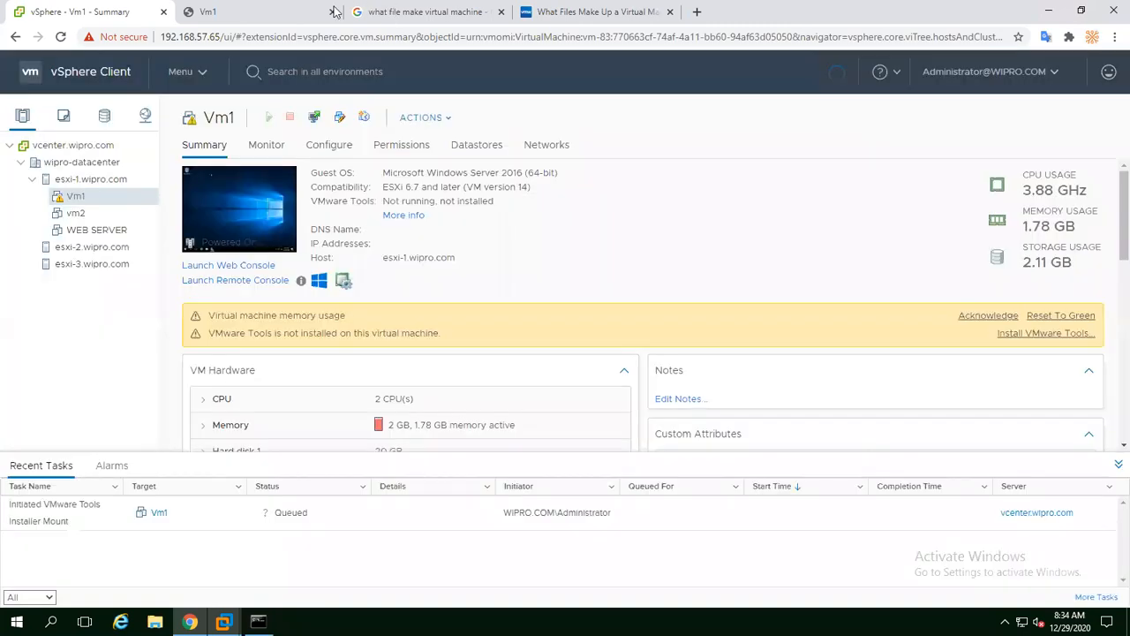
pyautogui.click(239, 18)
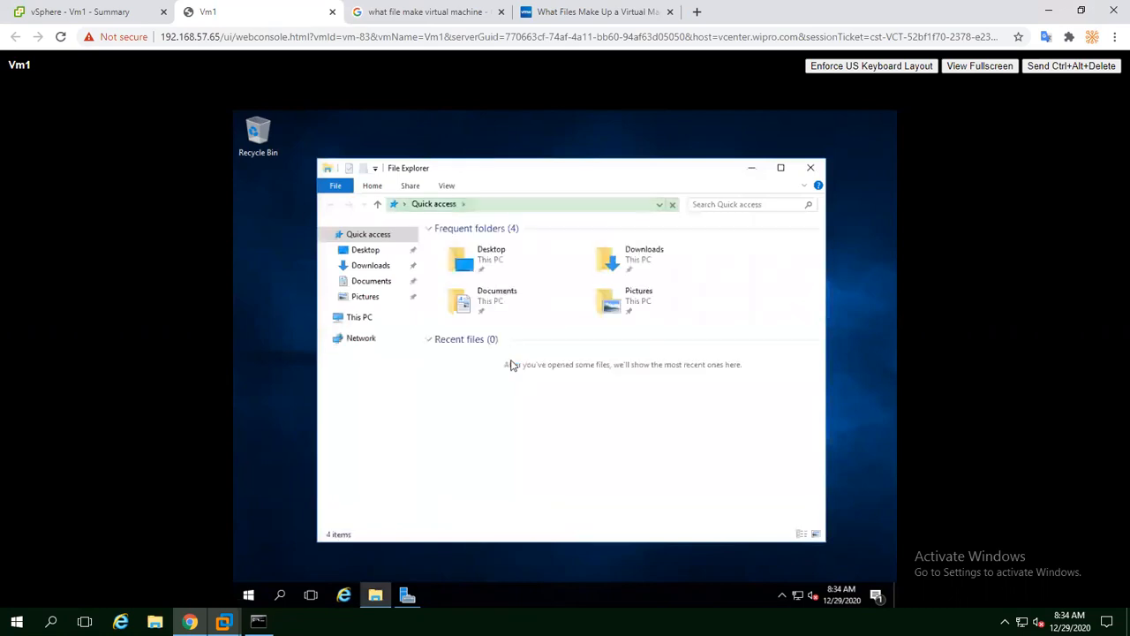
pyautogui.click(357, 323)
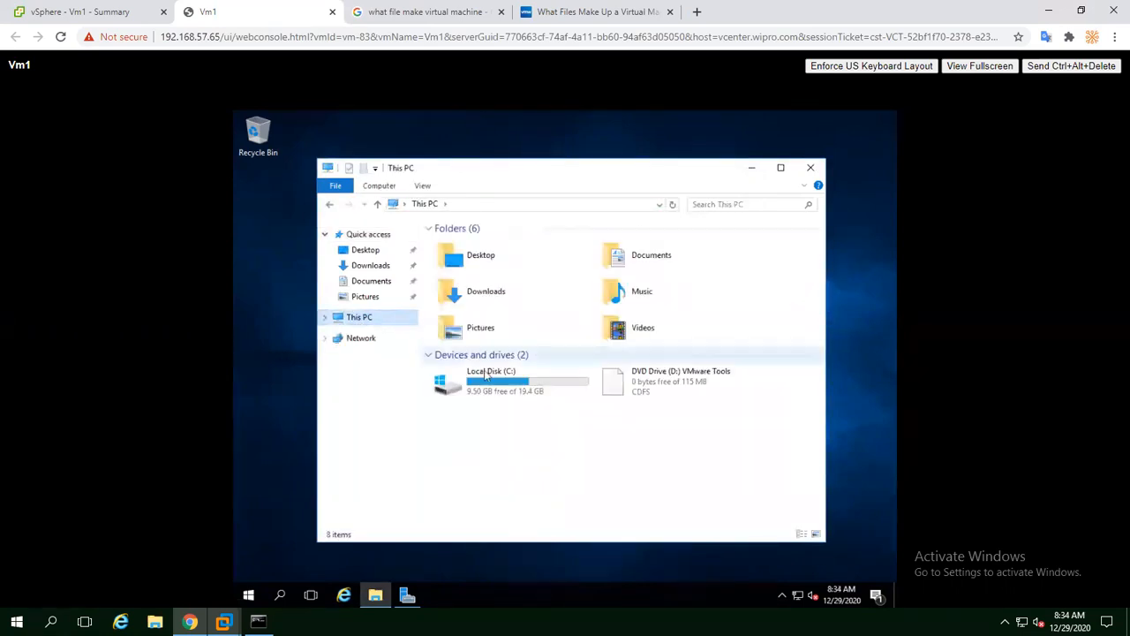
pyautogui.doubleClick(673, 382)
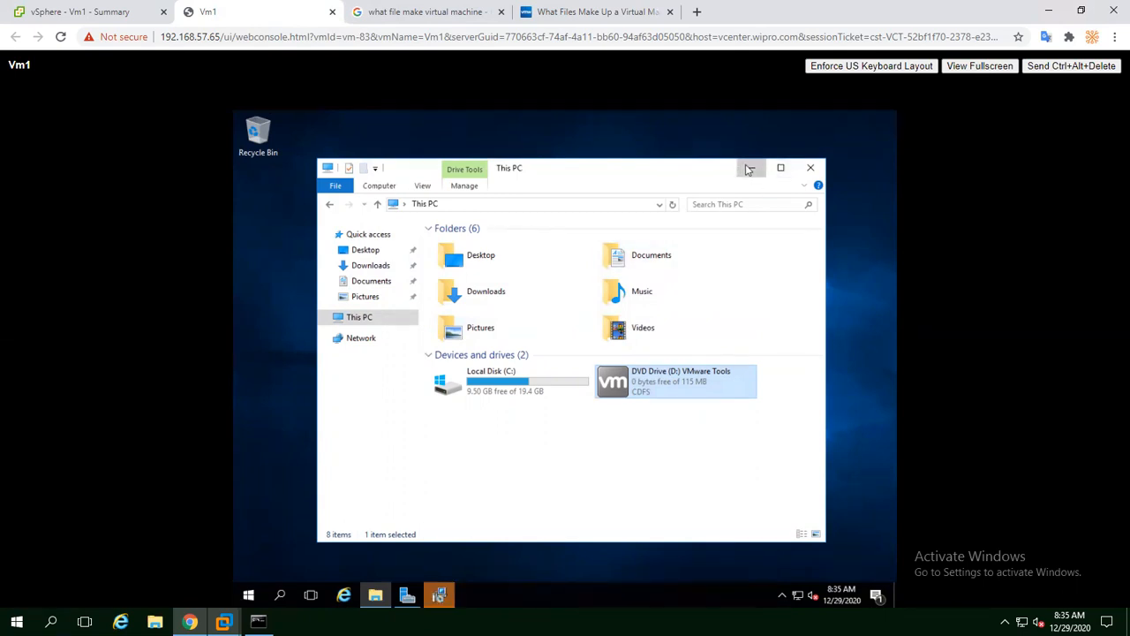
pyautogui.click(750, 169)
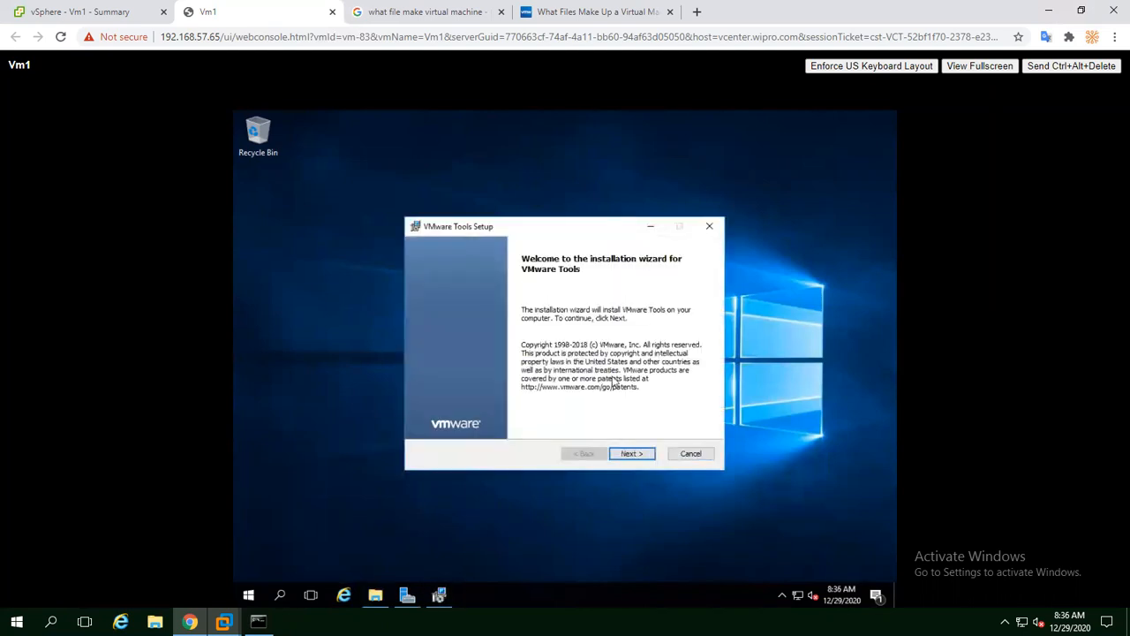
# Start installing VMware Tools on Vm1 with the Typical setup type.
pyautogui.click(628, 454)
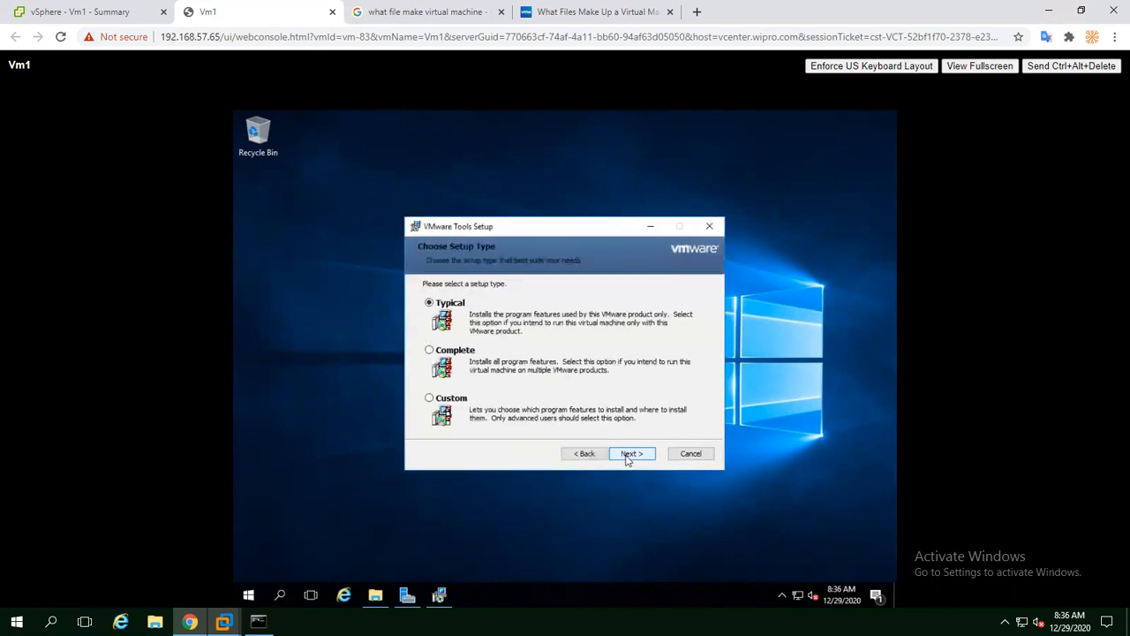
pyautogui.click(623, 455)
pyautogui.click(622, 454)
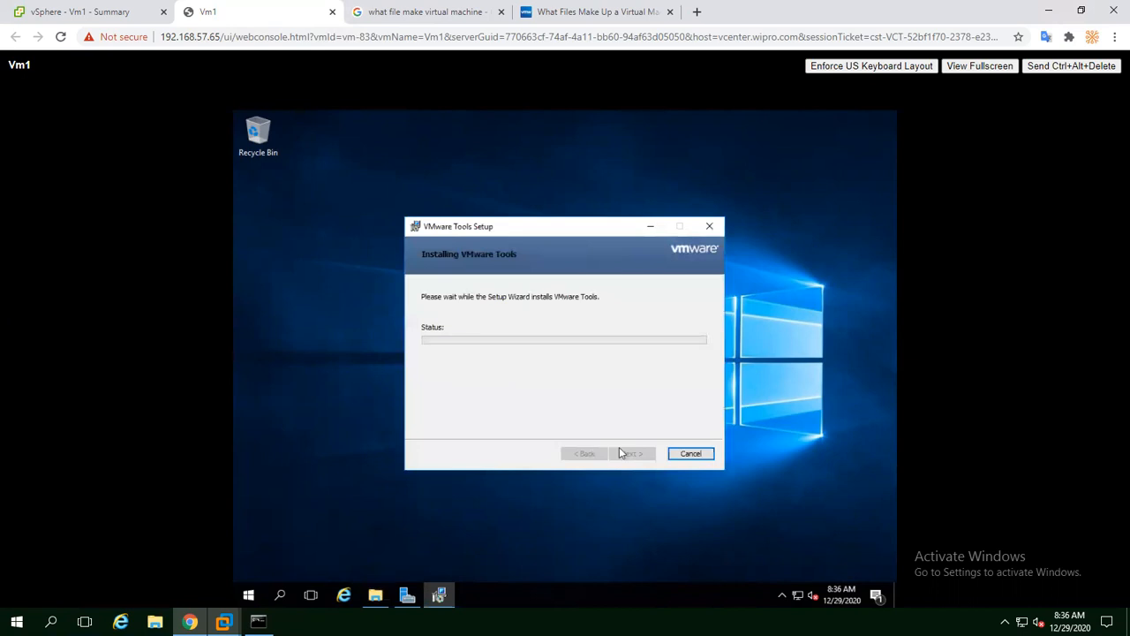
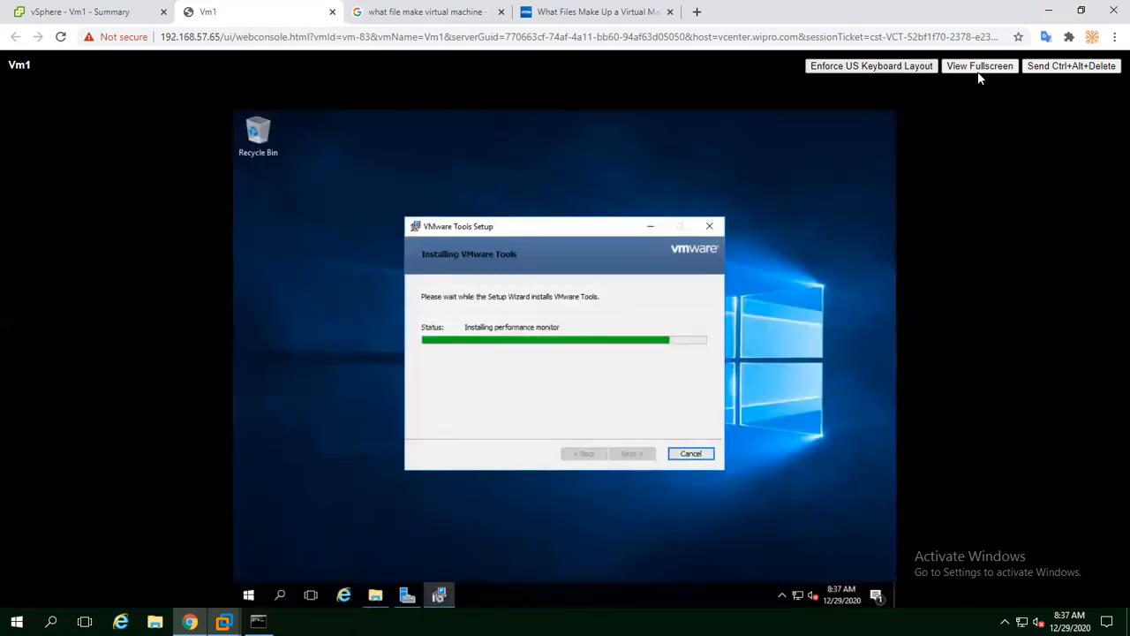
# Examine Vm1's drives in This PC and Disk Management with the console in full screen, and exit full screen.
pyautogui.click(982, 67)
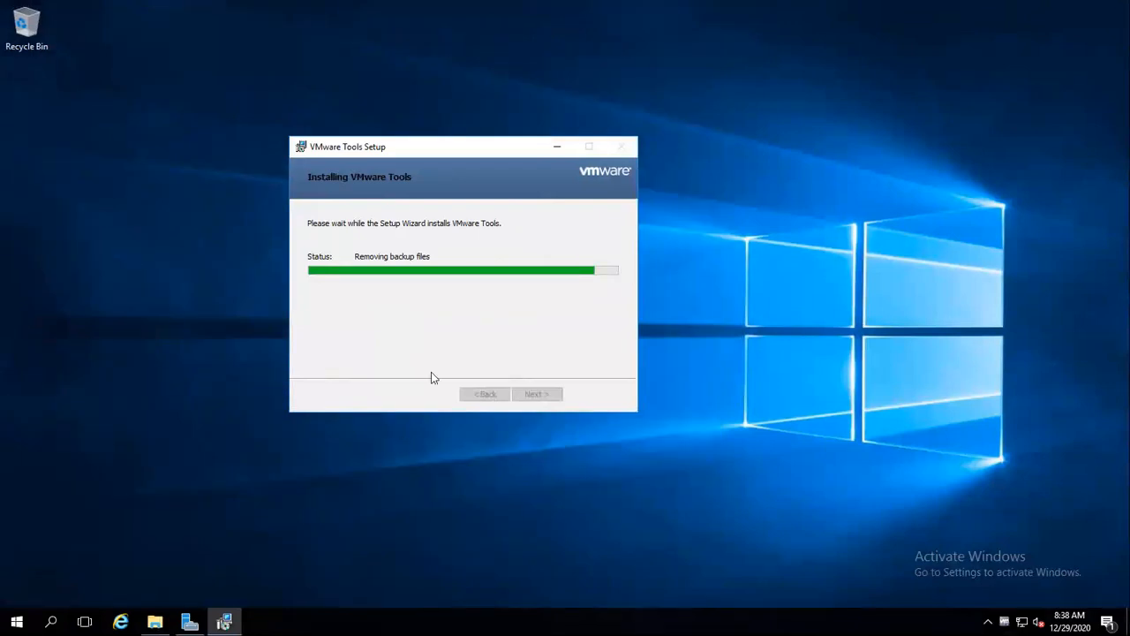
pyautogui.click(558, 147)
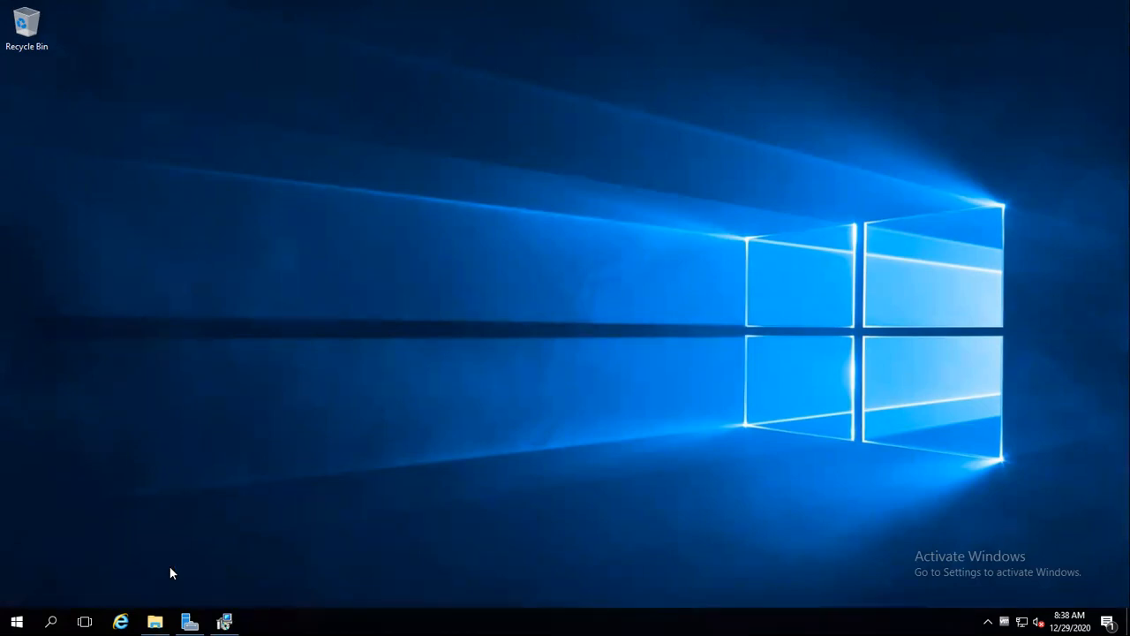
pyautogui.click(157, 624)
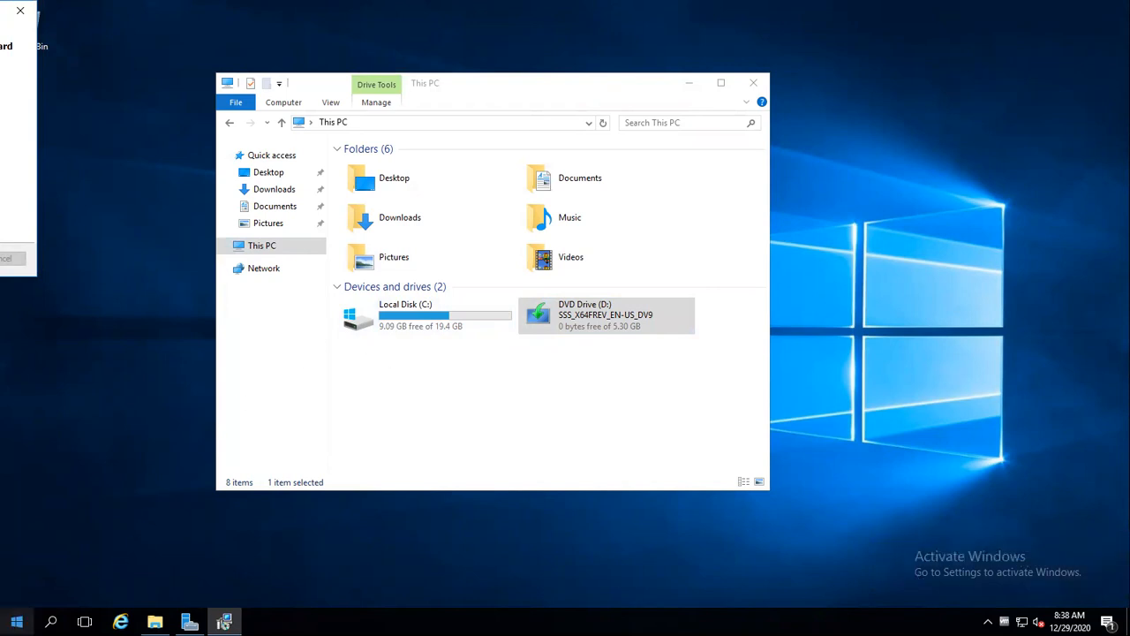
pyautogui.rightClick(16, 622)
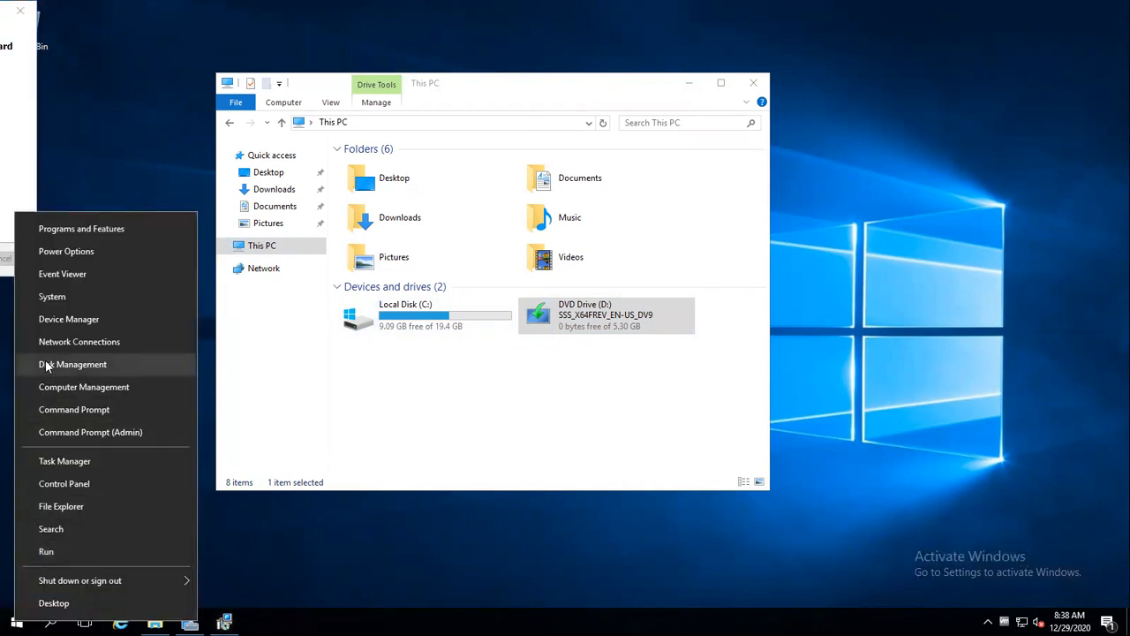
pyautogui.click(46, 364)
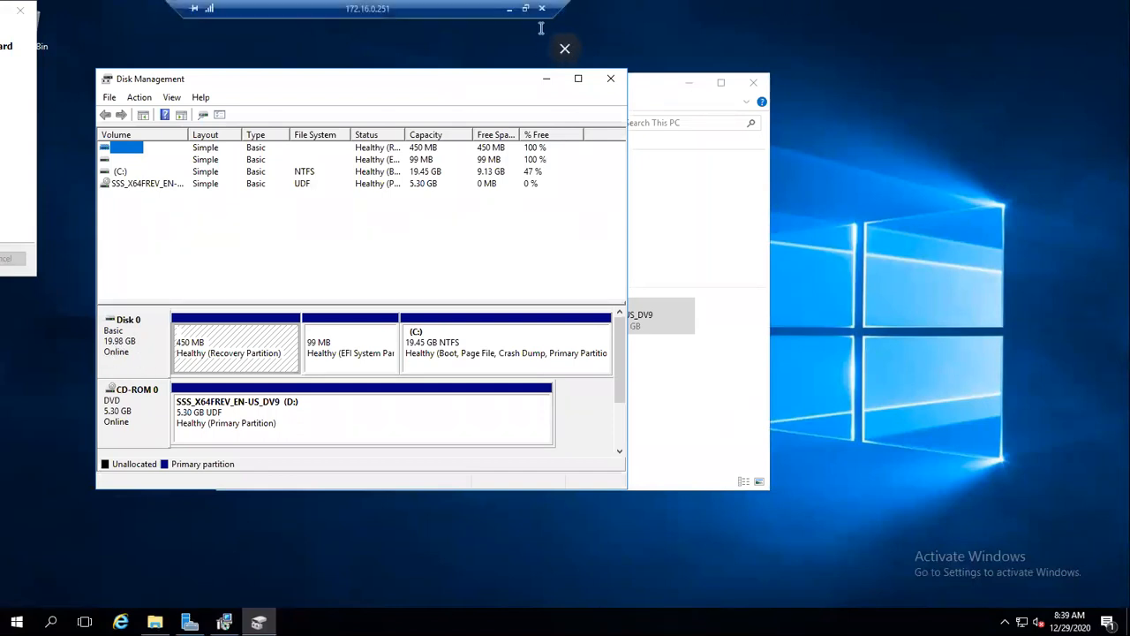
pyautogui.click(565, 50)
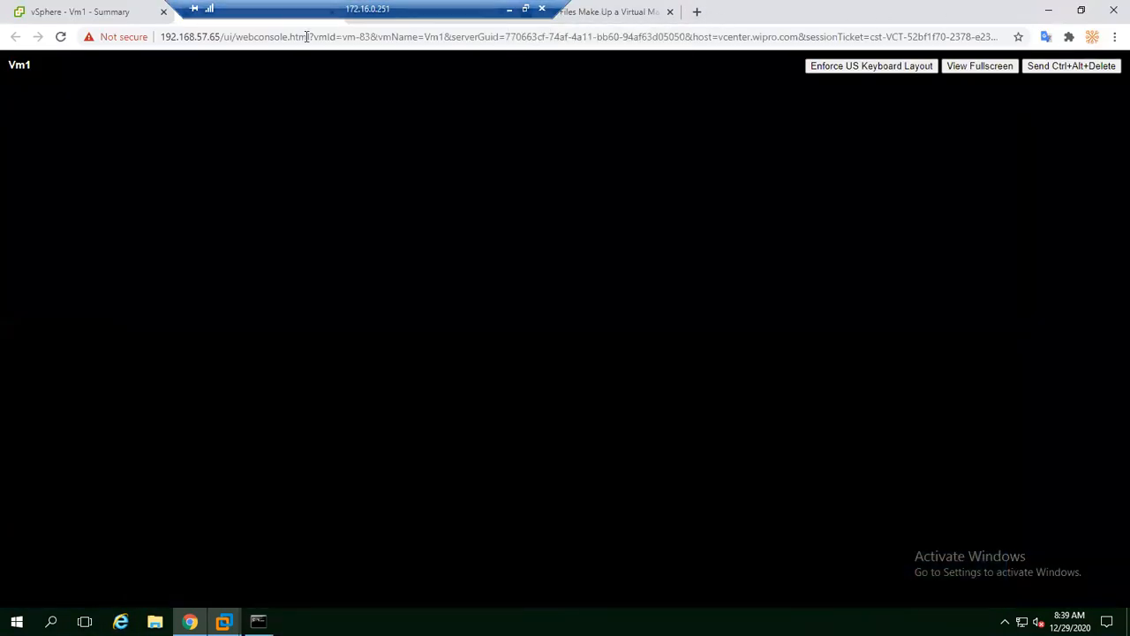
# Return to vSphere Client and open the files of the Virtual-Machines datastore.
pyautogui.click(99, 14)
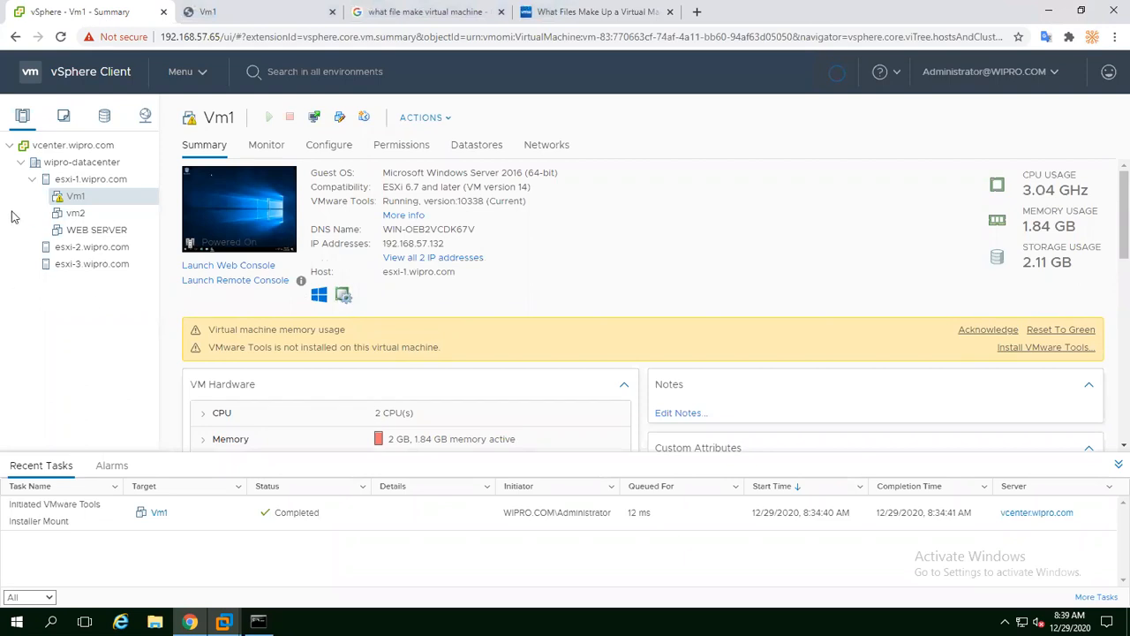
pyautogui.click(104, 115)
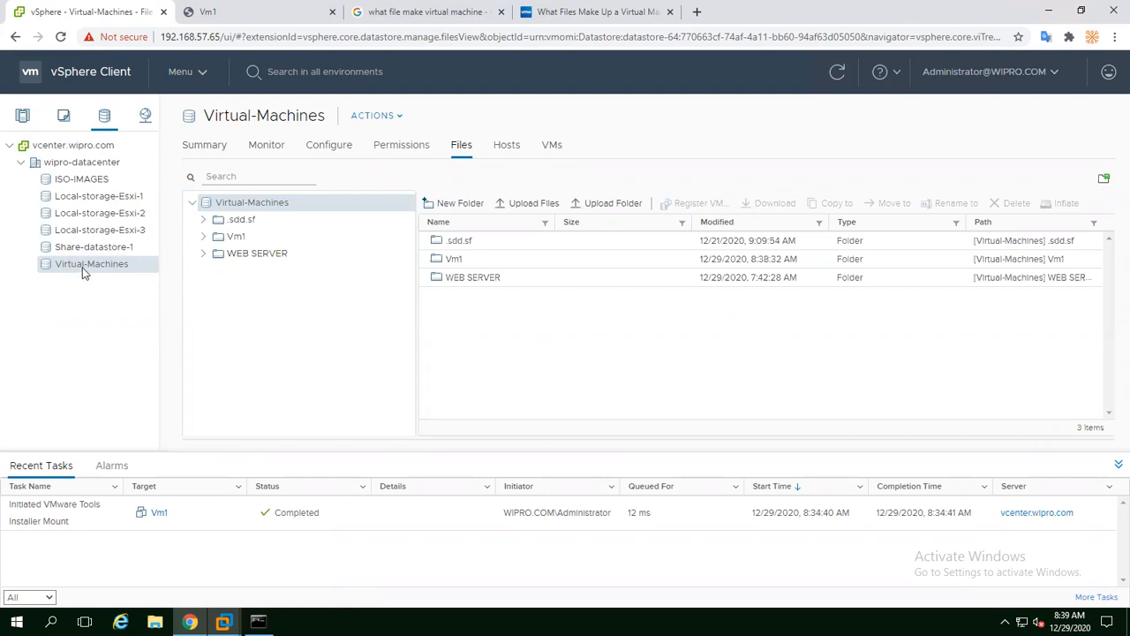
# Examine the files in the datastore's Vm1 folder and compare them with the guest's drives in Disk Management and This PC.
pyautogui.click(212, 238)
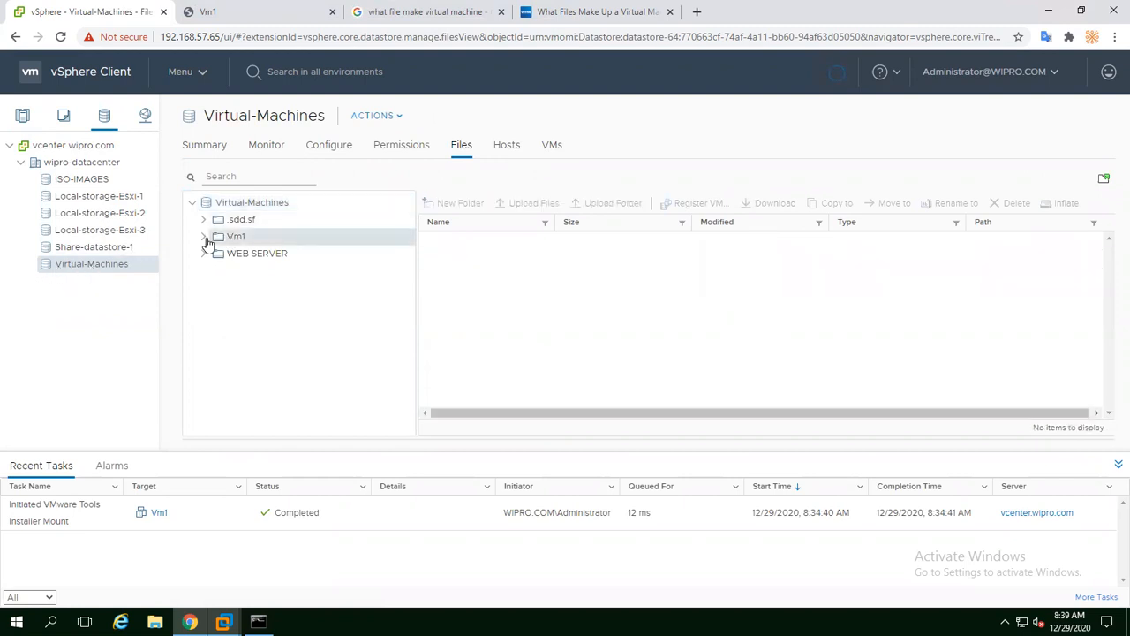
pyautogui.click(207, 238)
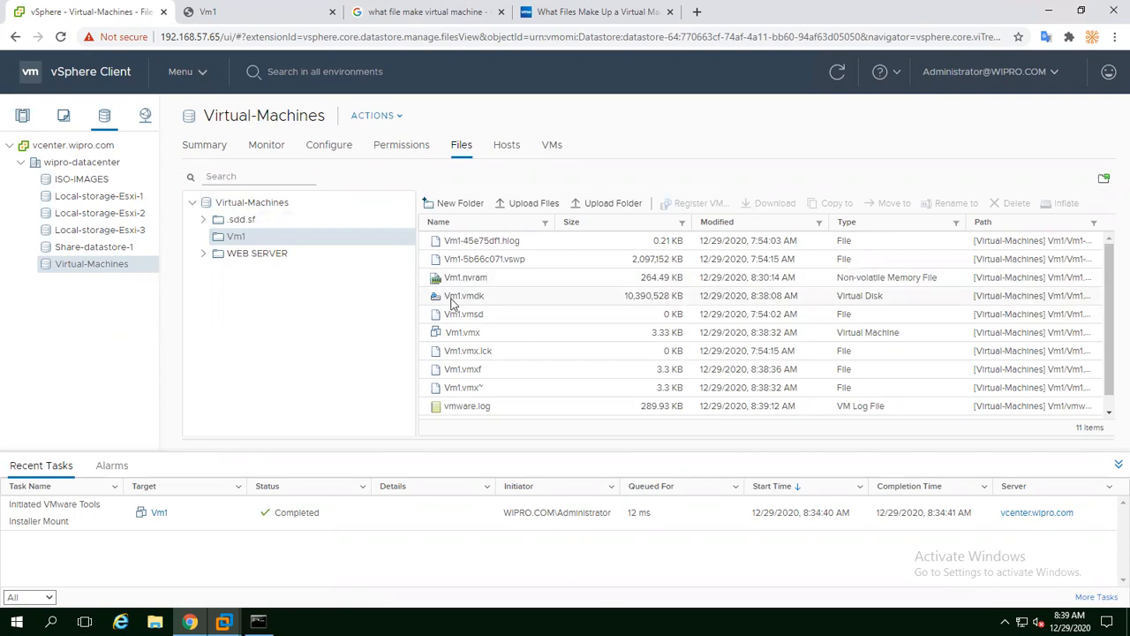
pyautogui.click(282, 20)
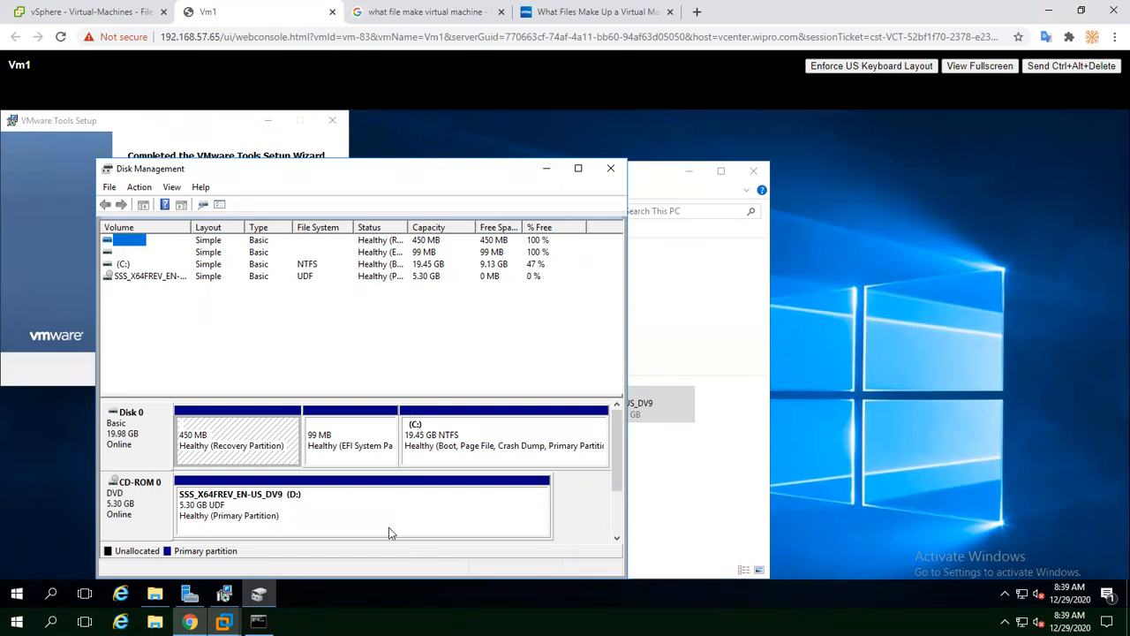
pyautogui.moveTo(422, 175); pyautogui.dragTo(582, 161)
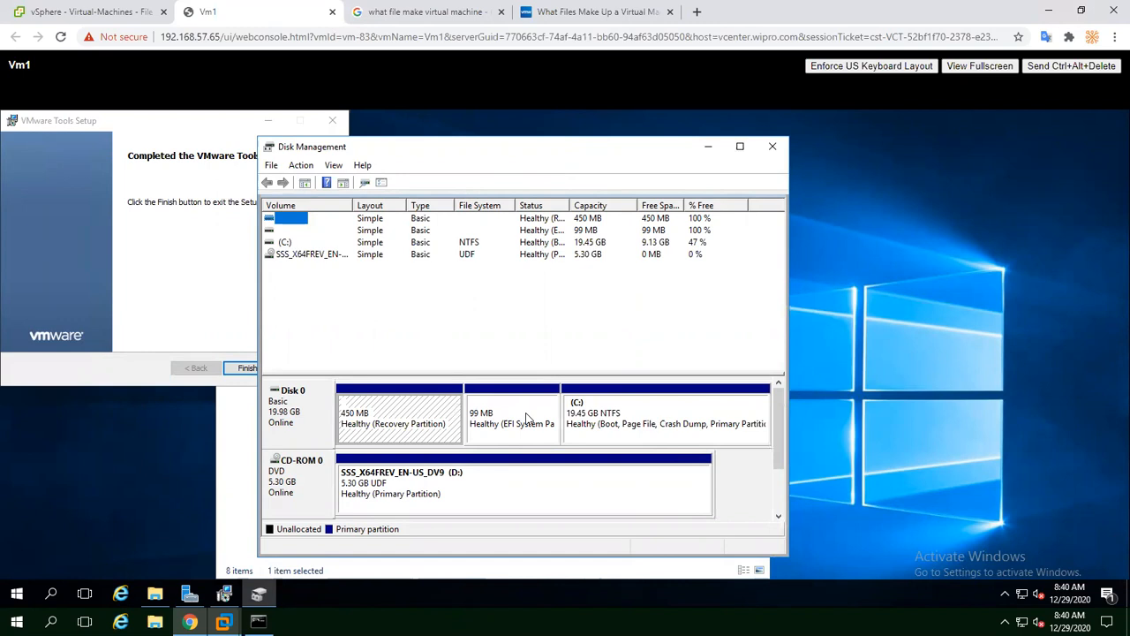
pyautogui.click(155, 597)
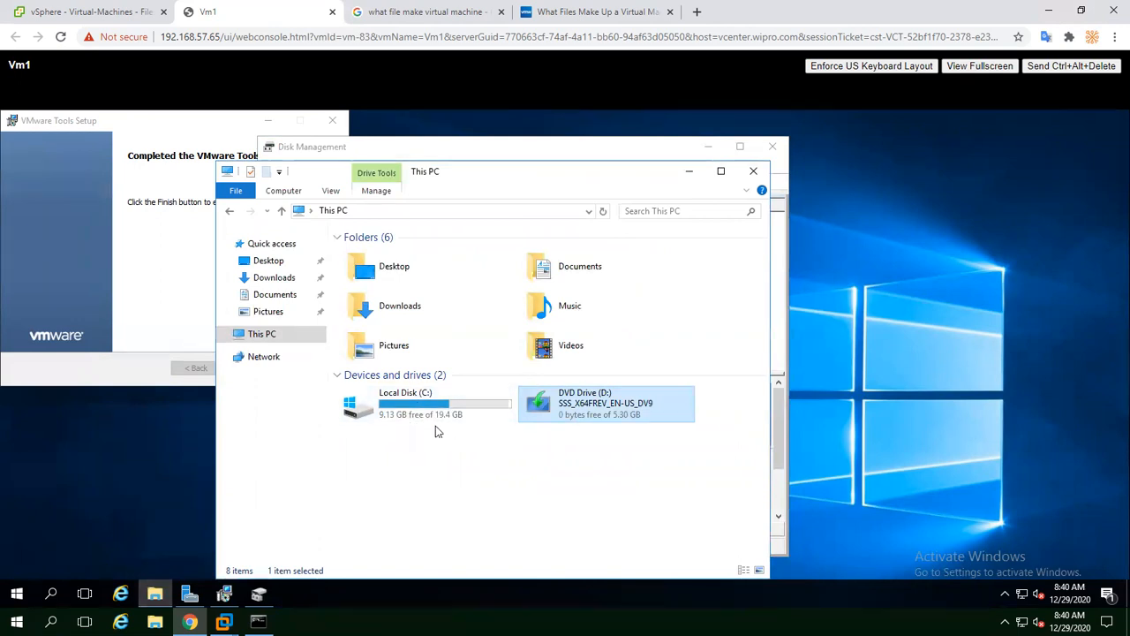
pyautogui.moveTo(434, 423)
# Return to vSphere Client, open Vm1's hardware settings and add a new hard disk.
pyautogui.click(124, 17)
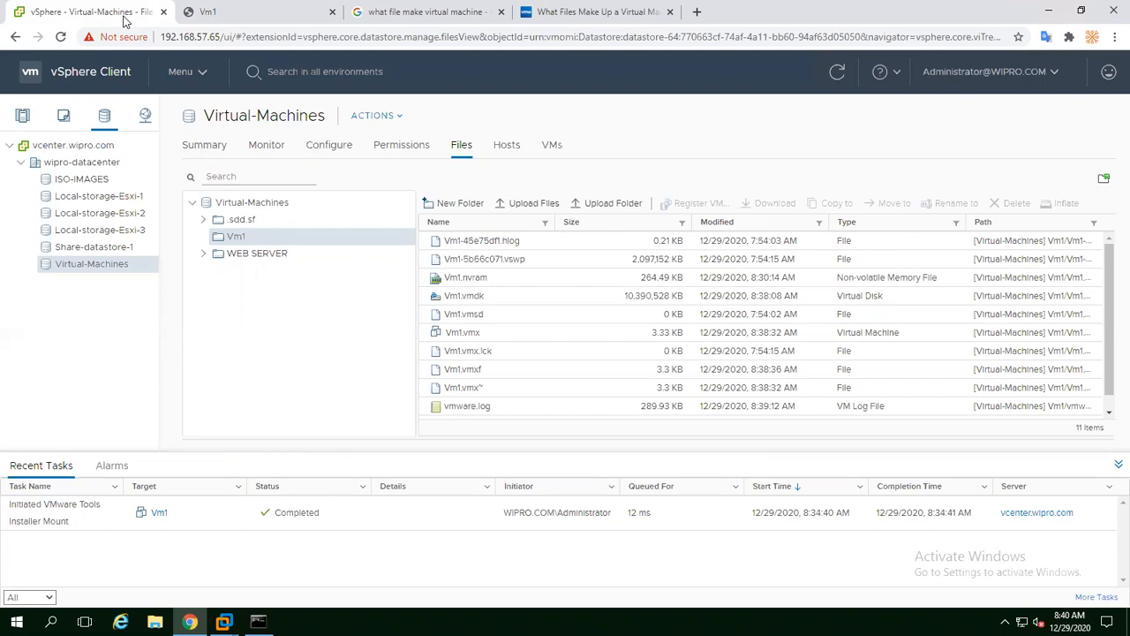
pyautogui.click(22, 117)
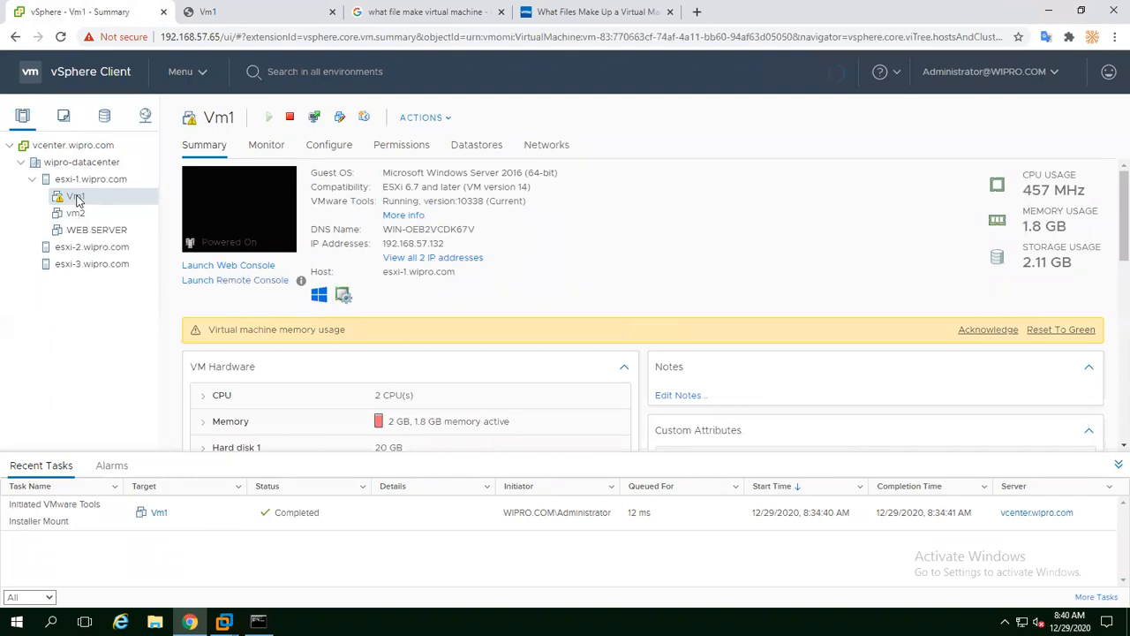
pyautogui.rightClick(77, 200)
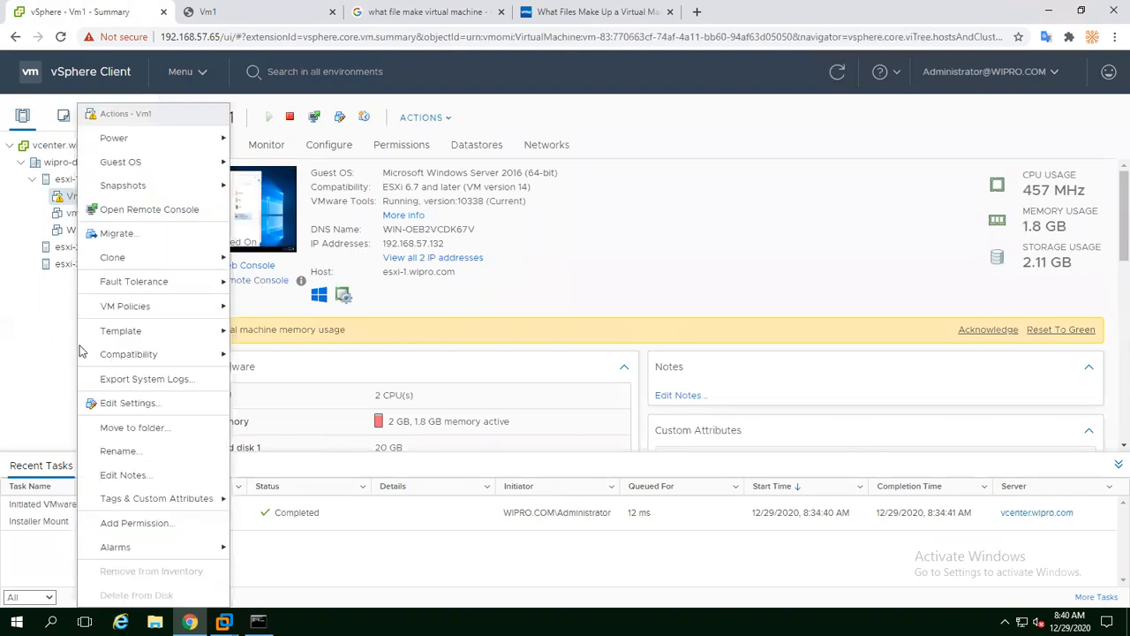
pyautogui.click(113, 400)
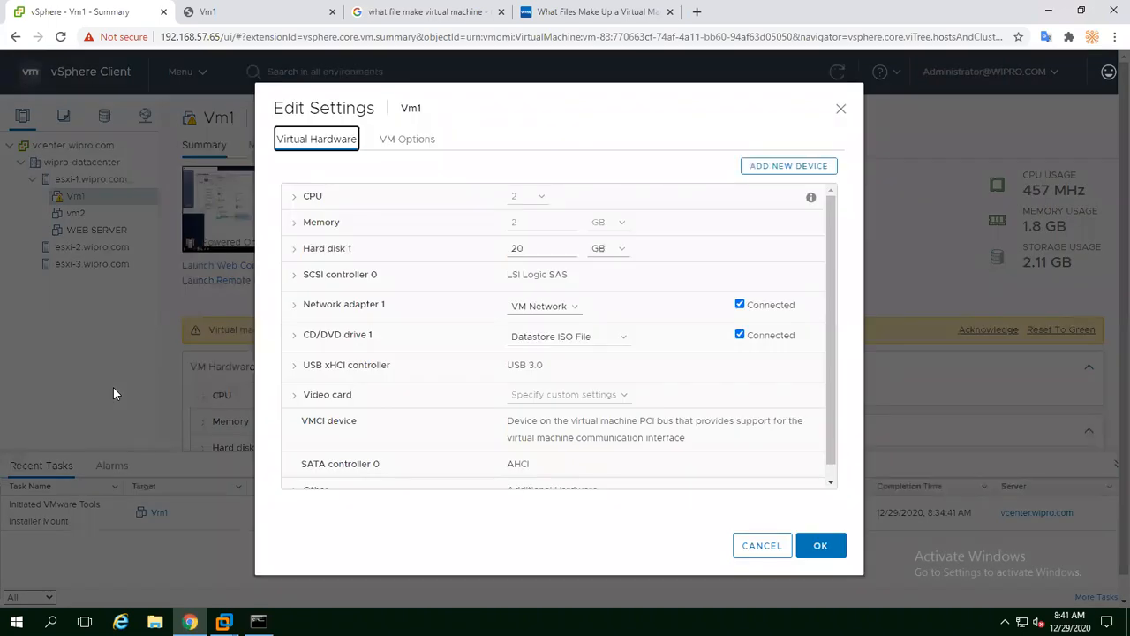
pyautogui.scroll(-1, 829, 245)
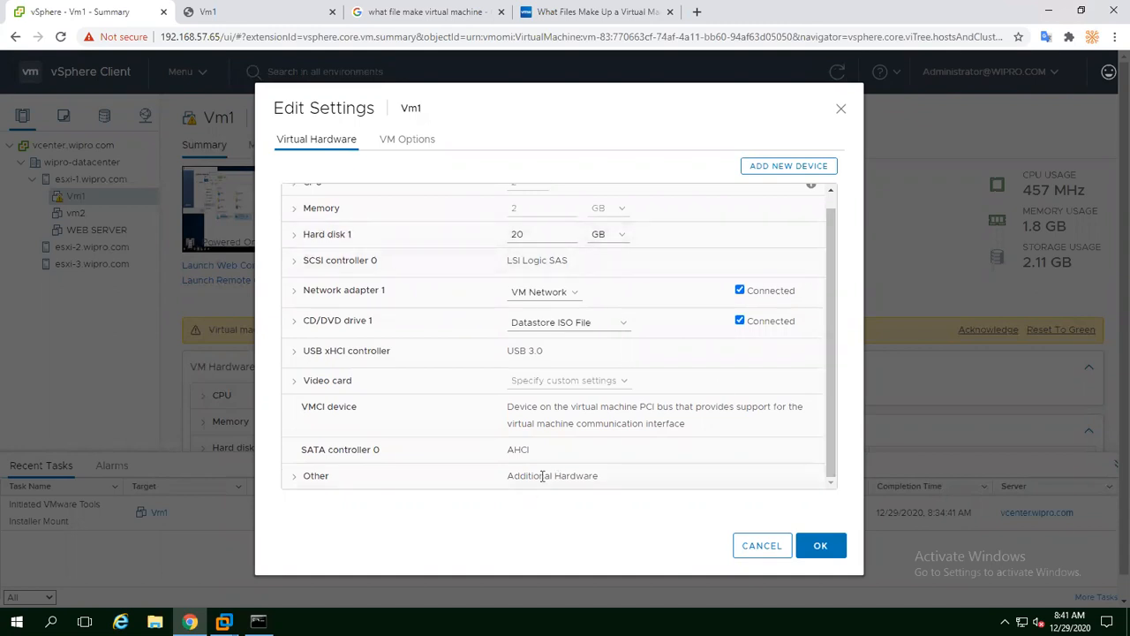
pyautogui.click(296, 481)
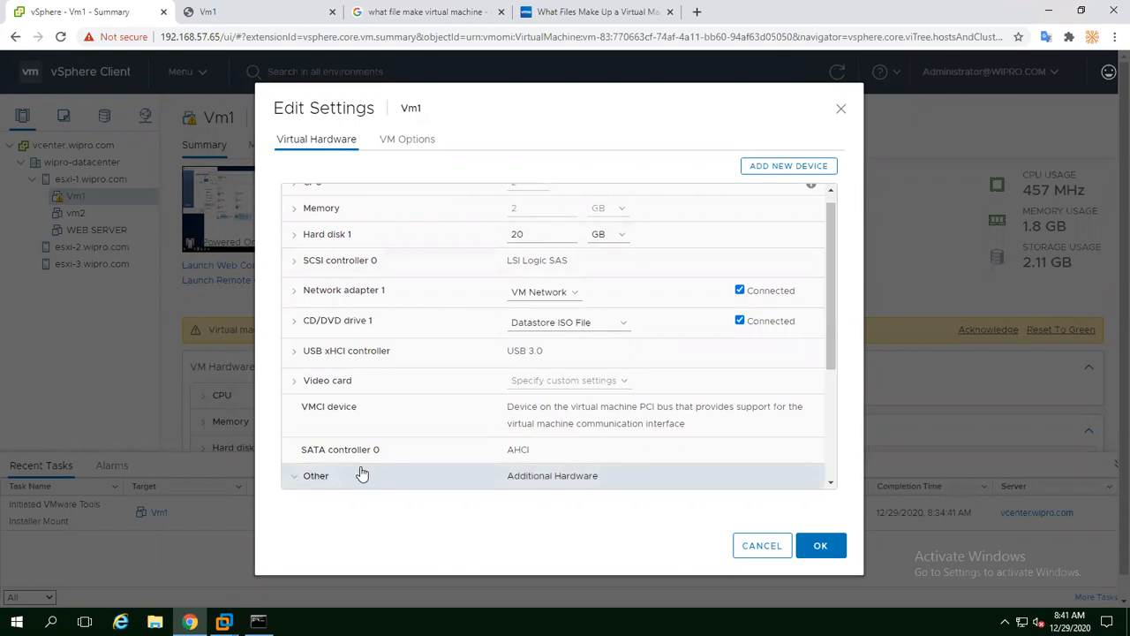
pyautogui.click(765, 170)
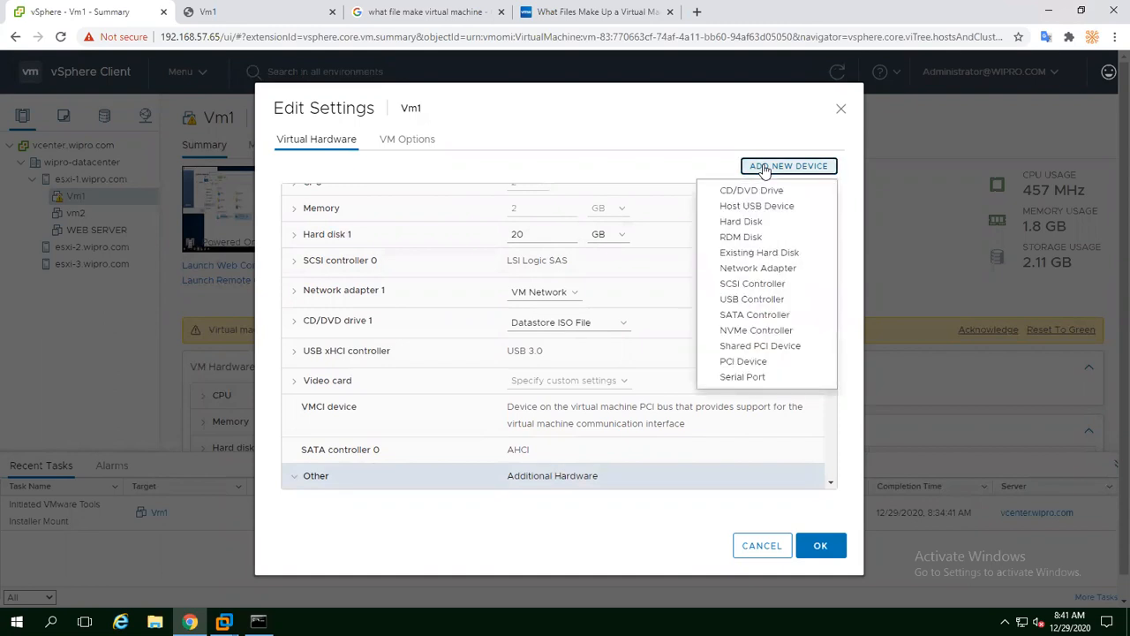
pyautogui.click(742, 223)
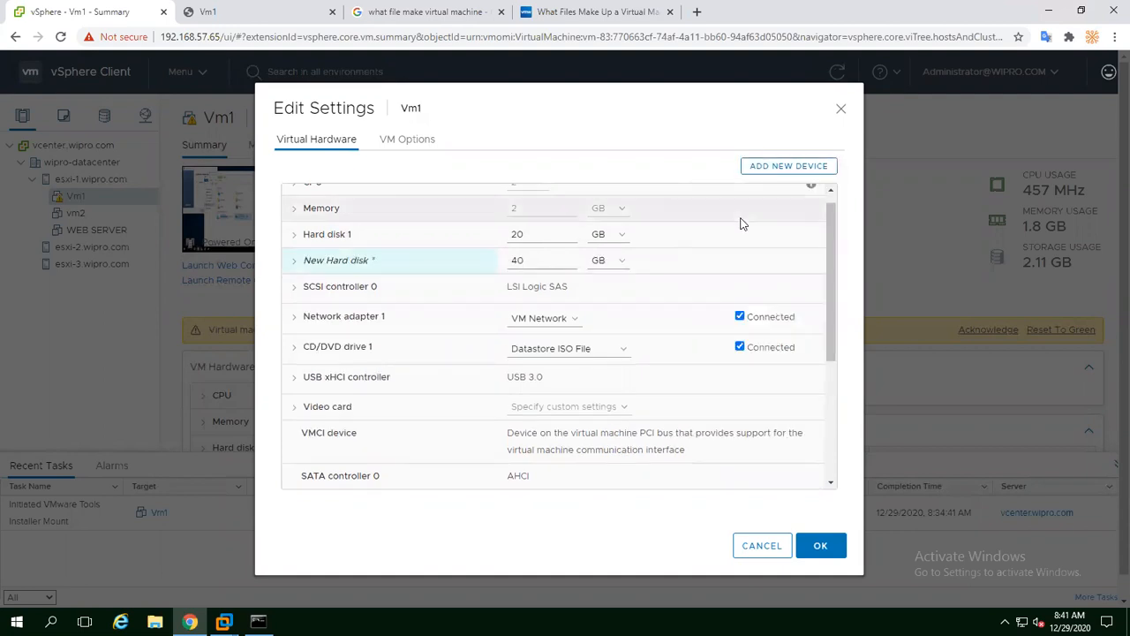
# Set the new hard disk's size to 150 GB.
pyautogui.moveTo(832, 261); pyautogui.dragTo(864, 385)
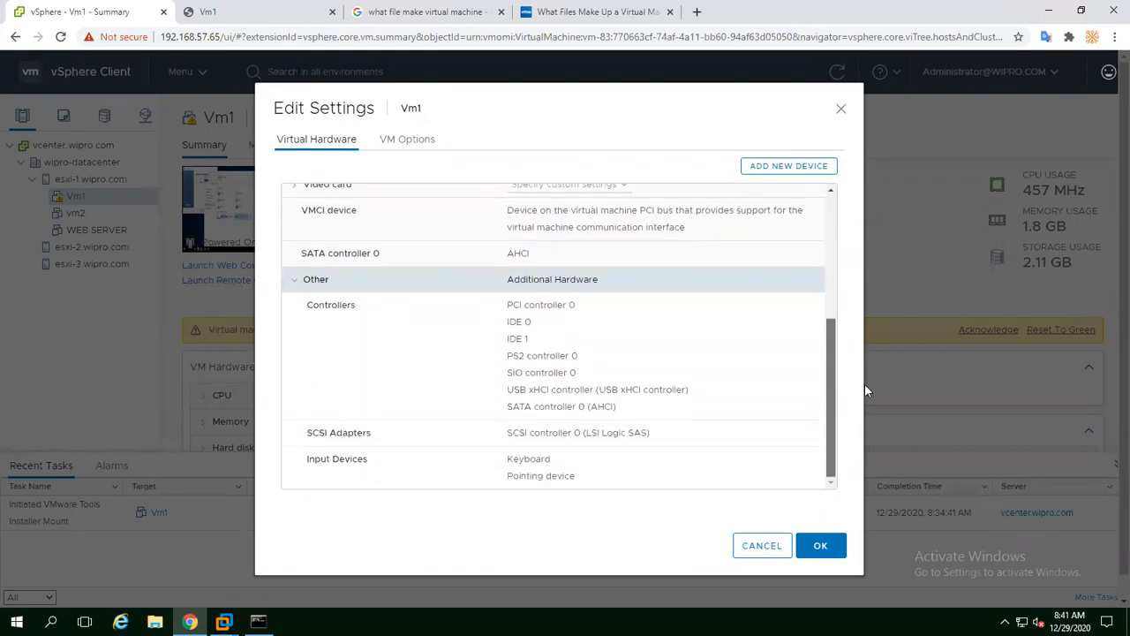
pyautogui.moveTo(865, 383); pyautogui.dragTo(861, 221)
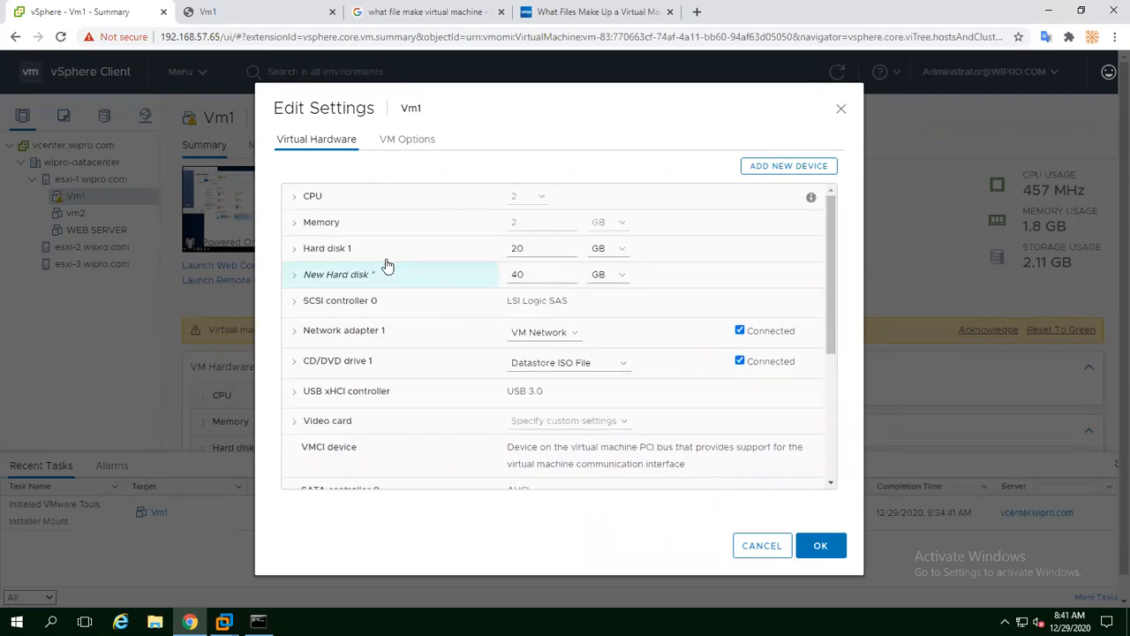
pyautogui.moveTo(530, 274); pyautogui.dragTo(482, 281)
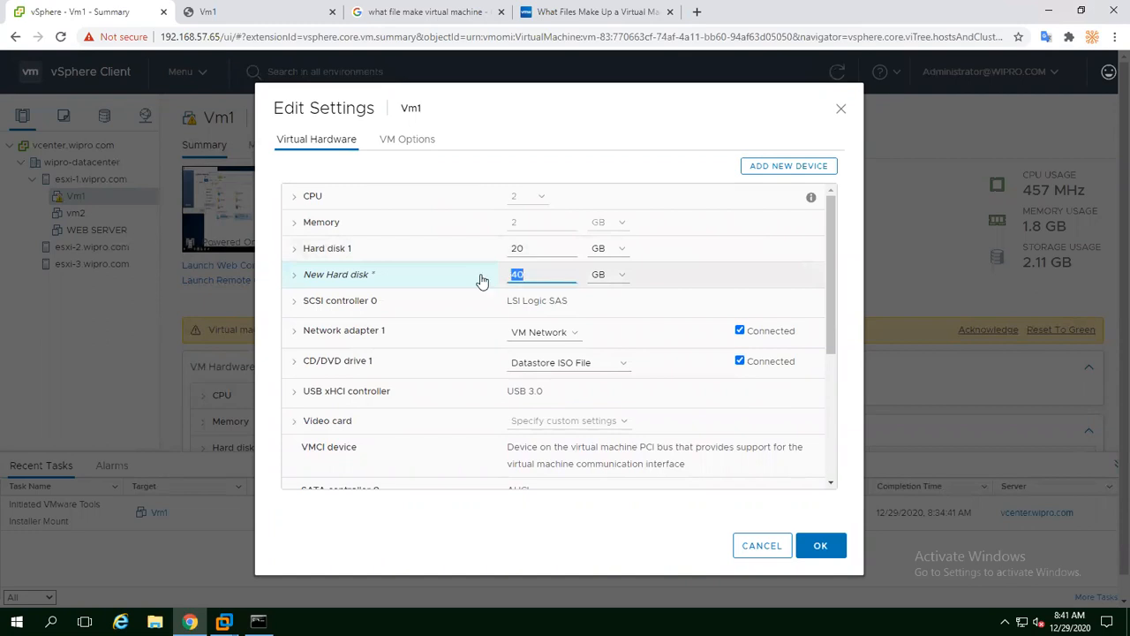
pyautogui.write('150')
# Set the new hard disk's provisioning to Thin Provision, keep it stored with the virtual machine, and apply Vm1's settings.
pyautogui.click(295, 275)
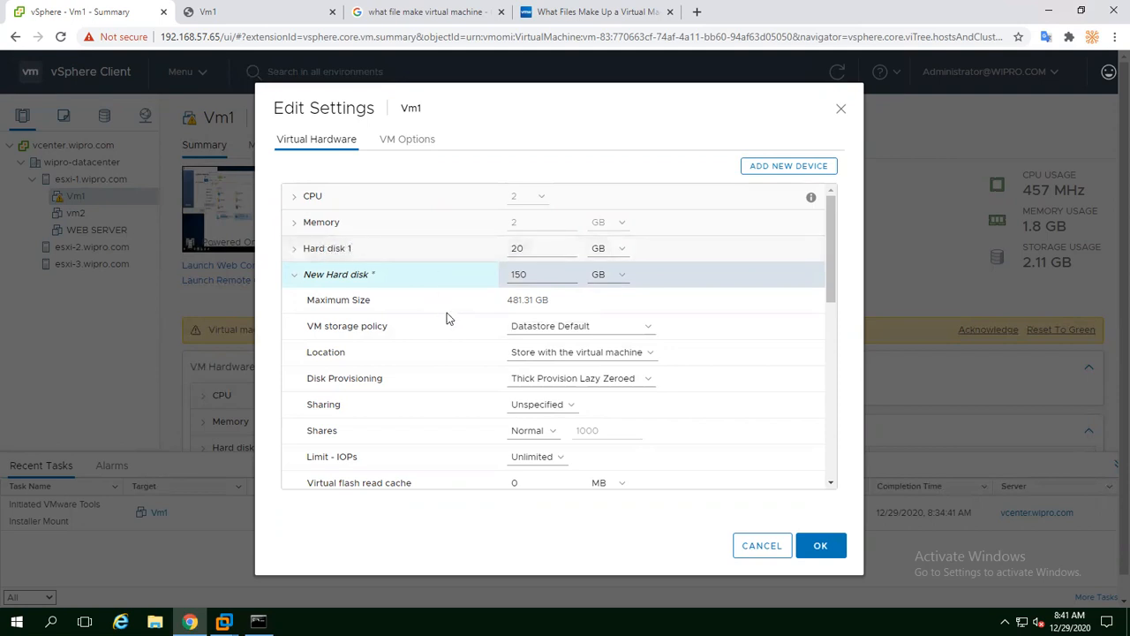
pyautogui.click(553, 364)
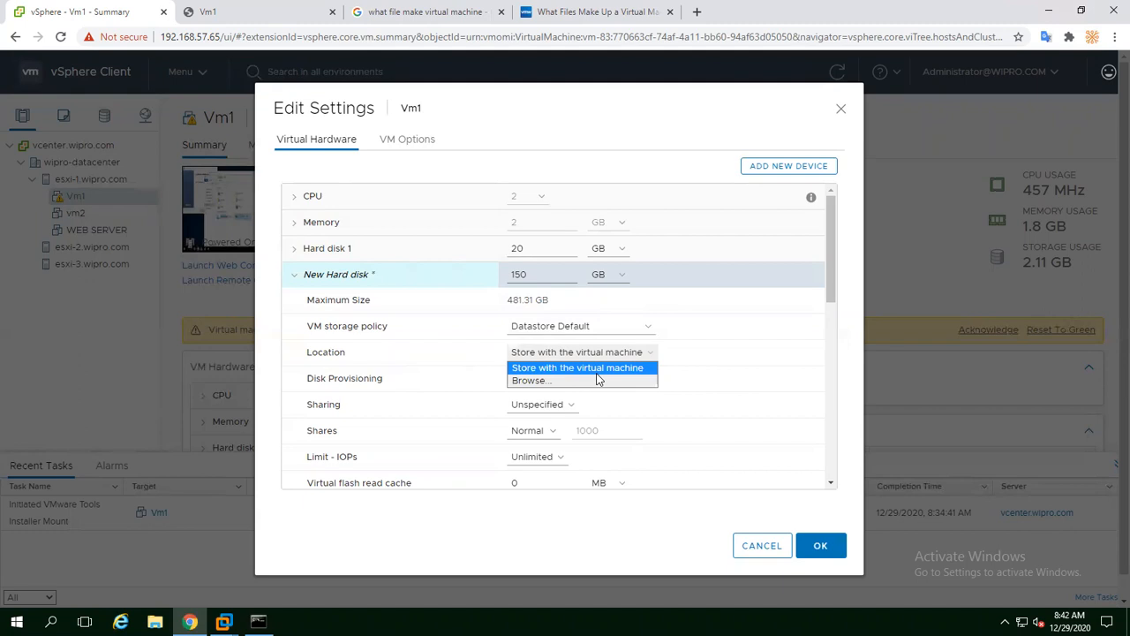
pyautogui.click(711, 341)
pyautogui.click(532, 381)
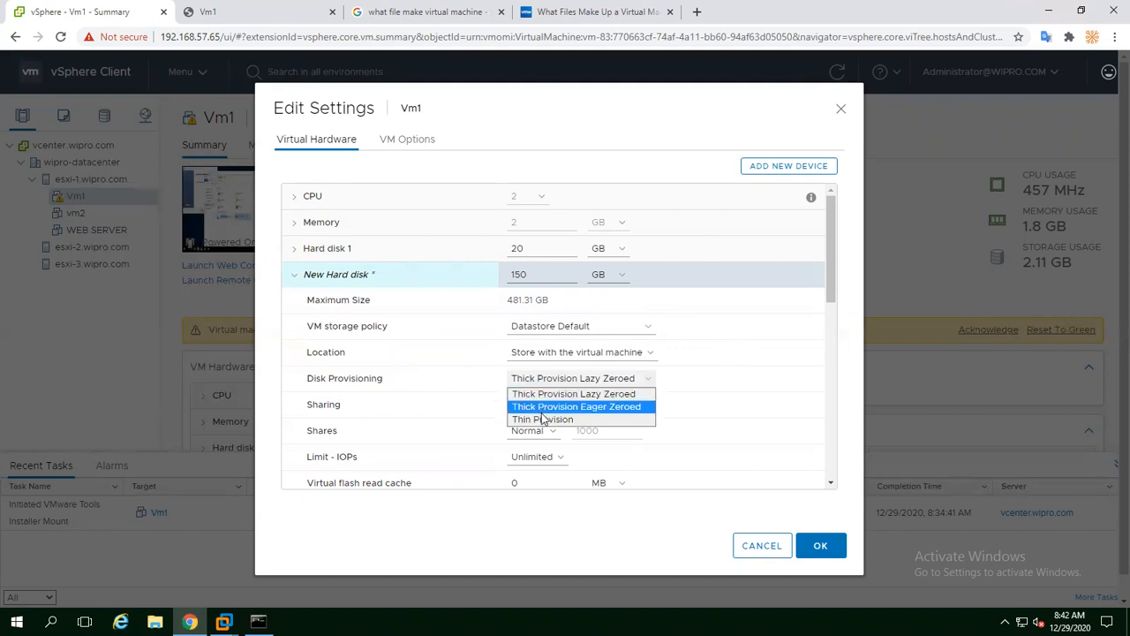
pyautogui.click(543, 419)
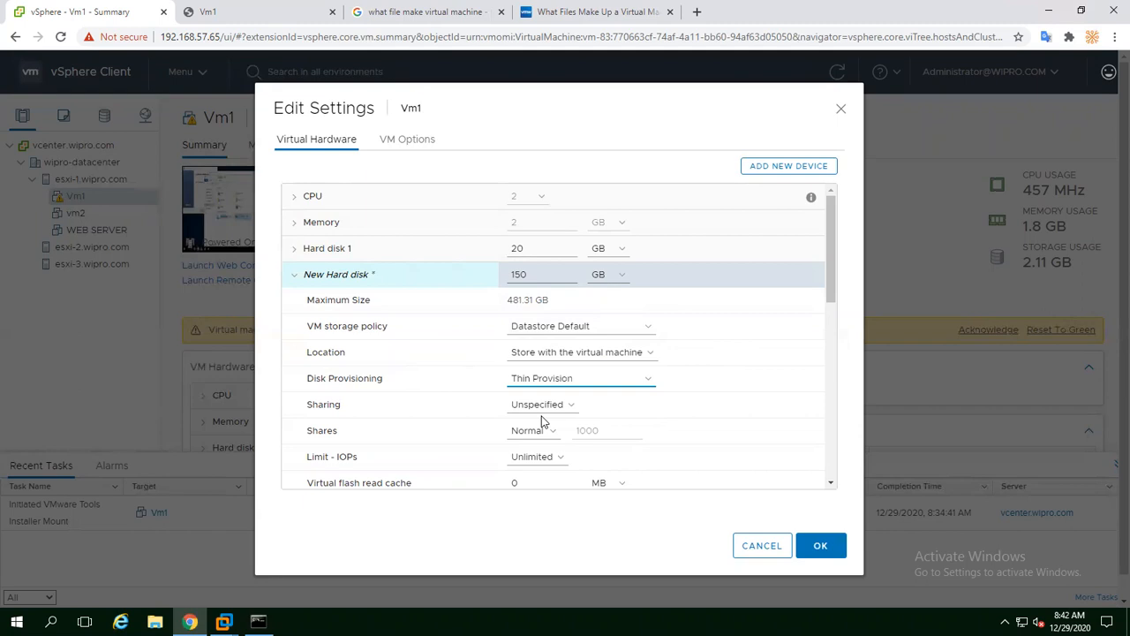
pyautogui.click(820, 546)
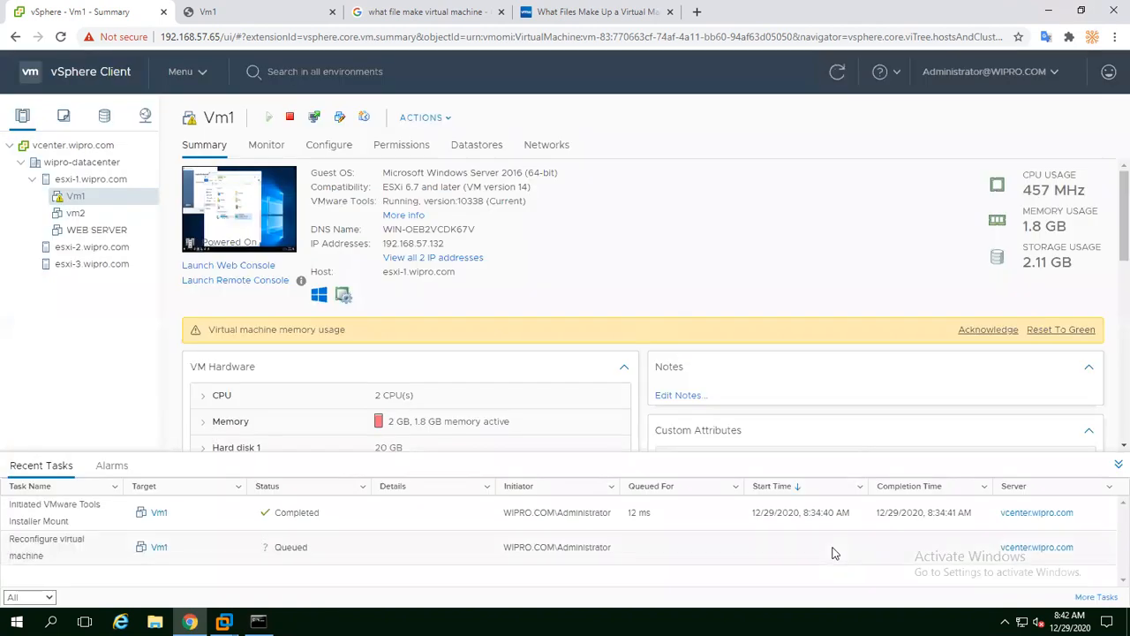
# Compare the drives shown in Vm1's console with the virtual disk files in the Vm1 folder of the Virtual-Machines datastore.
pyautogui.click(276, 12)
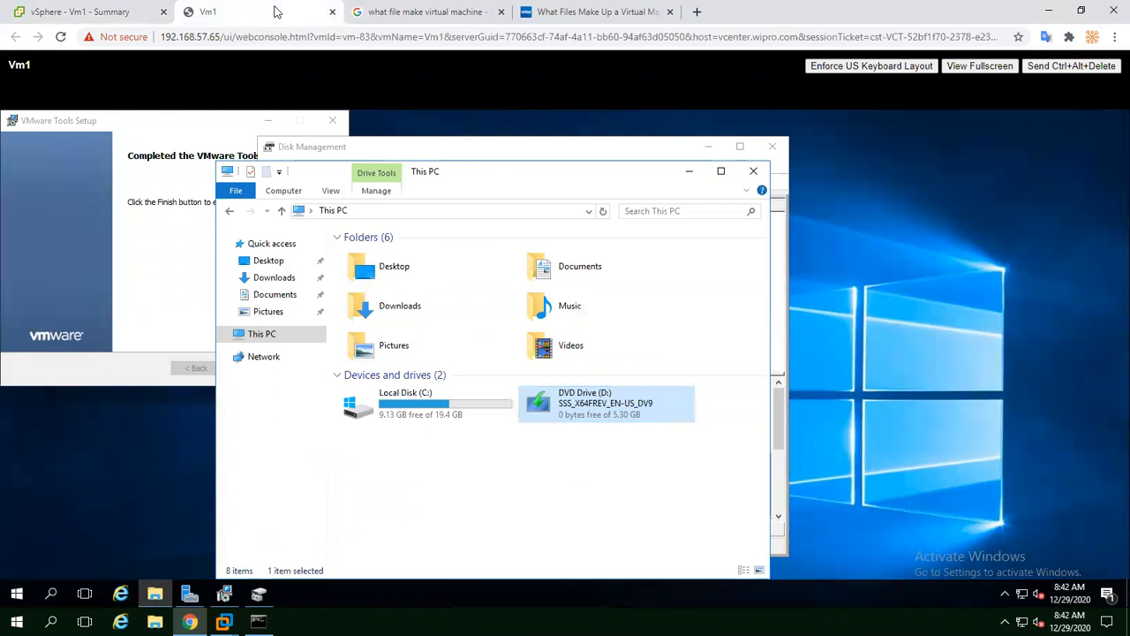
pyautogui.click(49, 11)
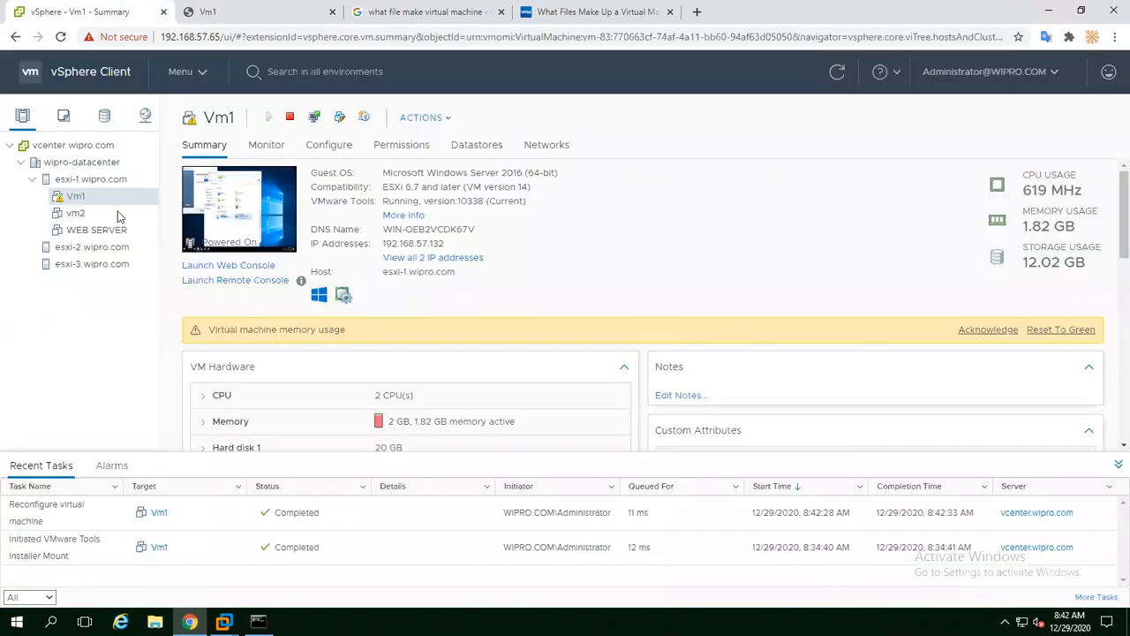
pyautogui.click(105, 121)
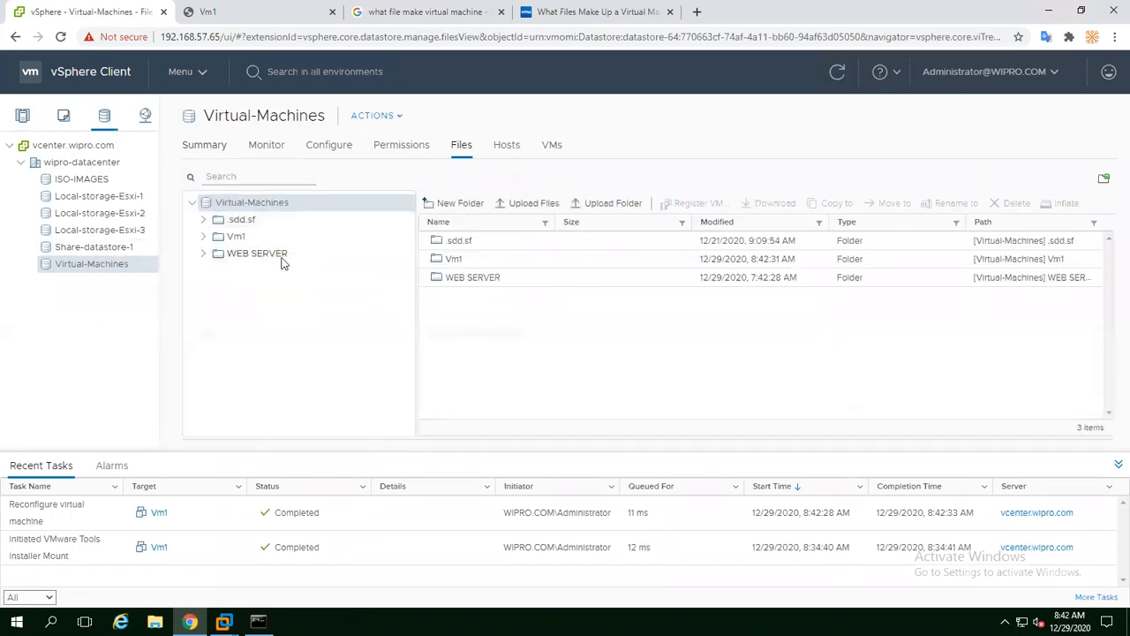
pyautogui.click(231, 238)
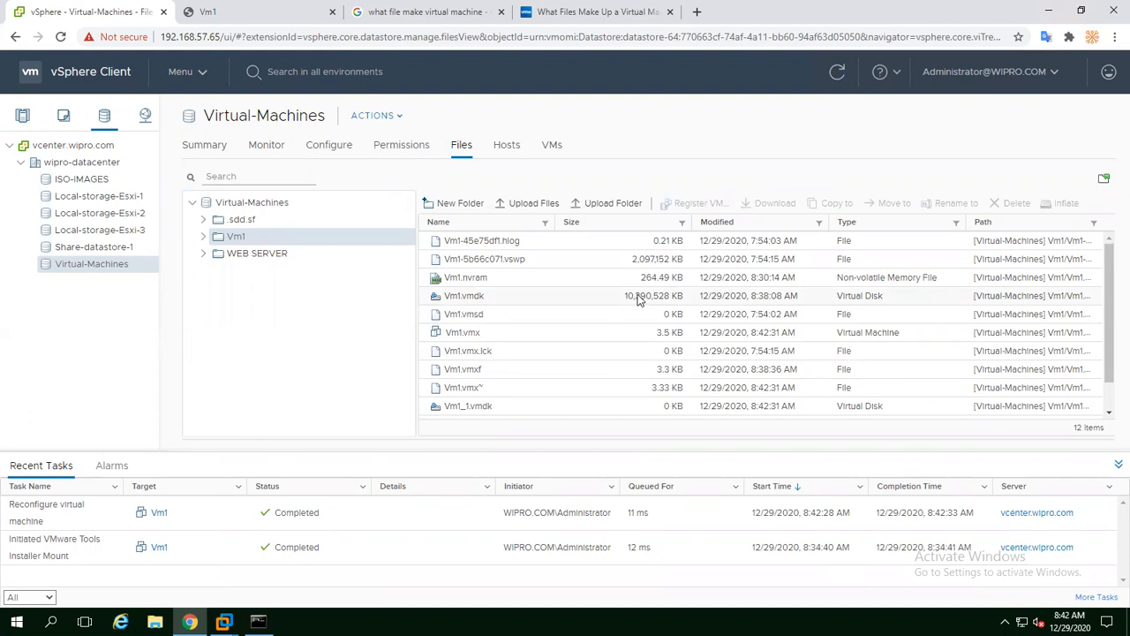
pyautogui.click(289, 16)
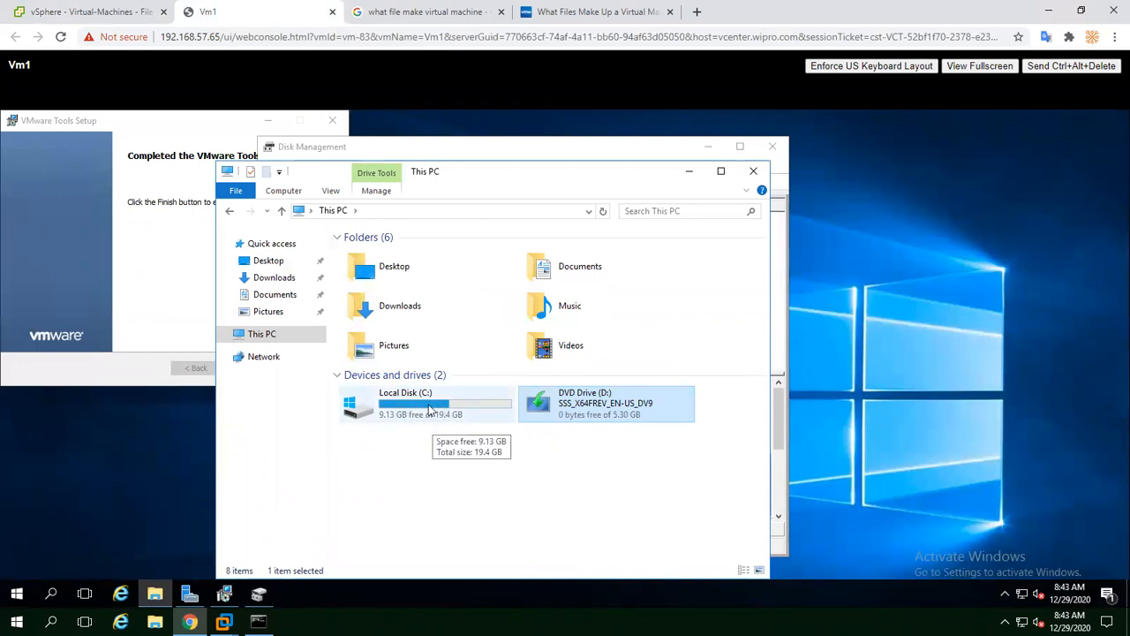
pyautogui.click(97, 12)
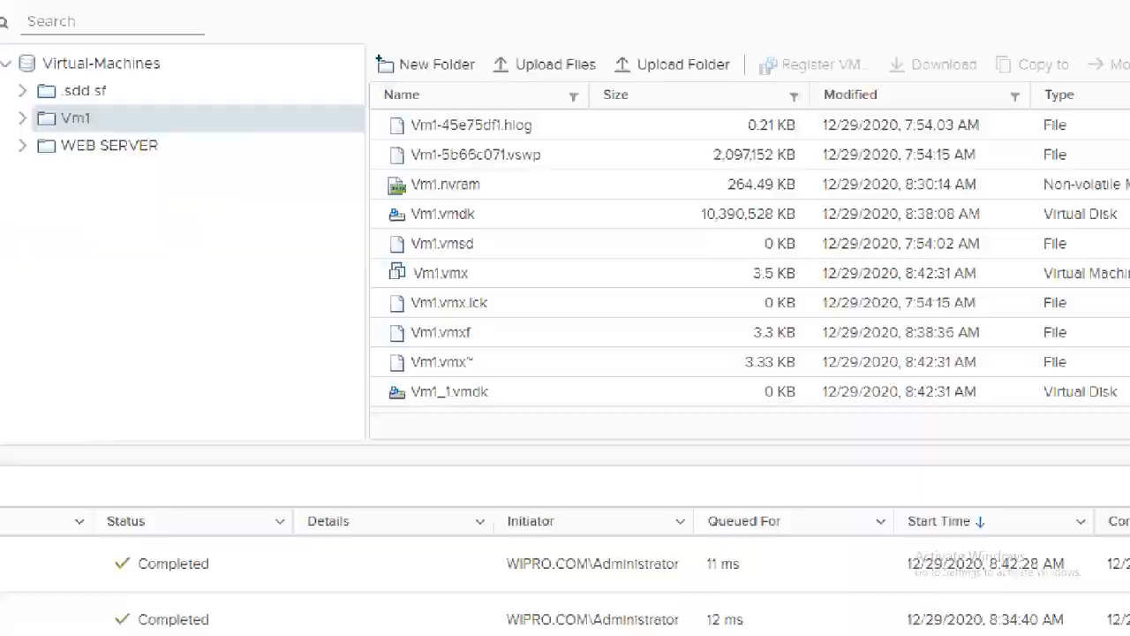
pyautogui.moveTo(352, 361); pyautogui.dragTo(519, 408)
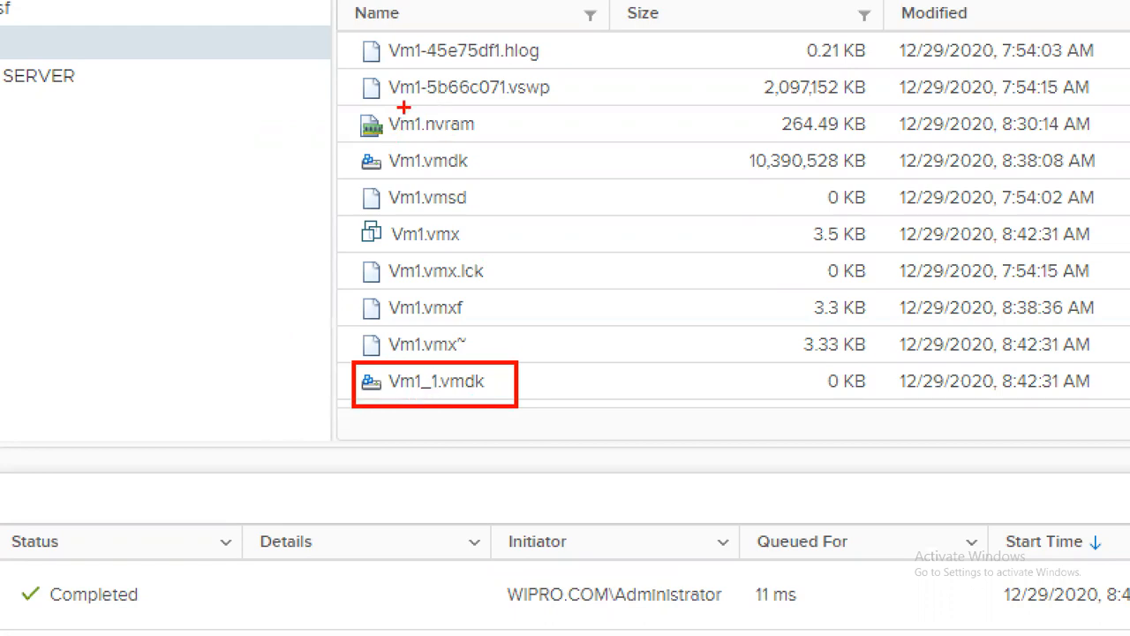
pyautogui.moveTo(389, 178); pyautogui.dragTo(421, 174)
pyautogui.moveTo(810, 361)
pyautogui.mouseDown()
pyautogui.moveTo(839, 394)
pyautogui.moveTo(881, 402)
pyautogui.mouseUp()
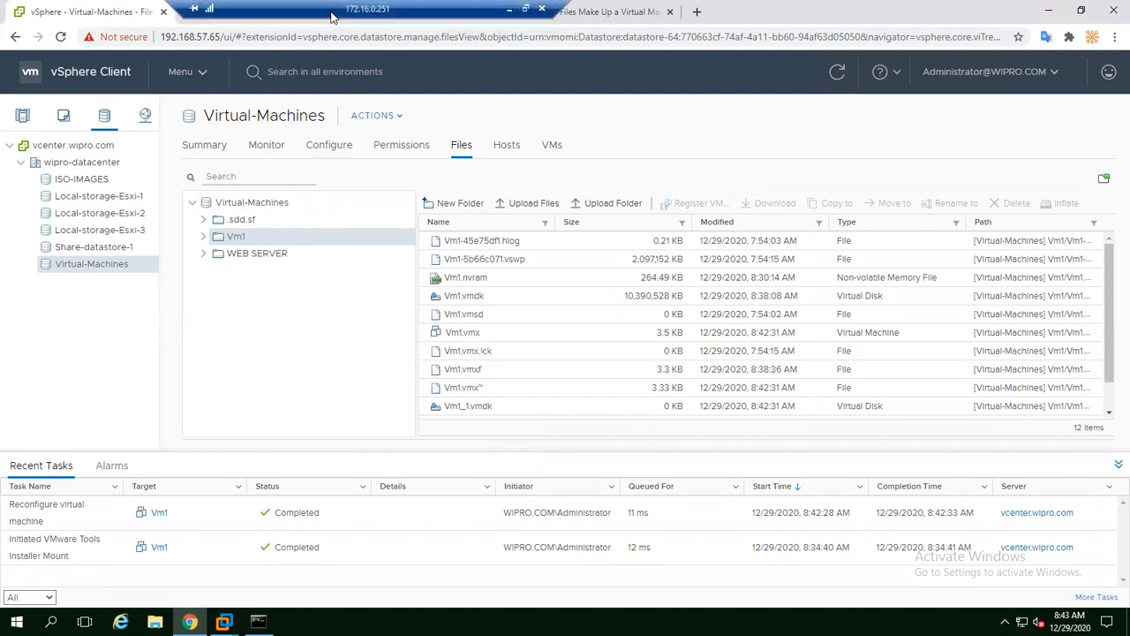
# Return to Vm1's console and open Disk Management inside the guest.
pyautogui.click(285, 7)
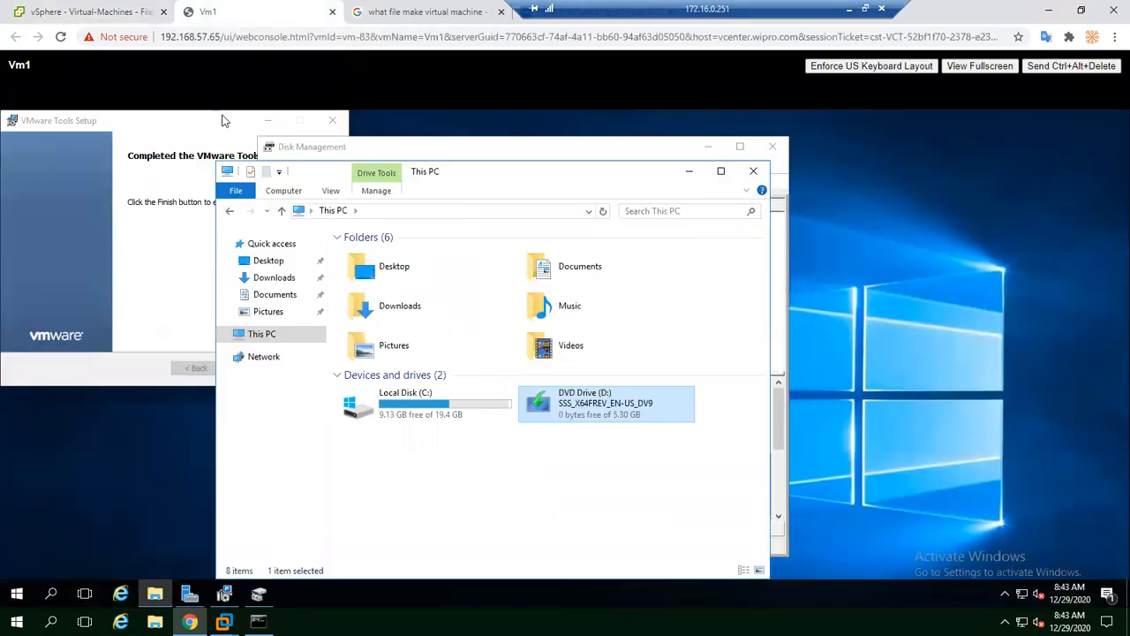
pyautogui.rightClick(259, 338)
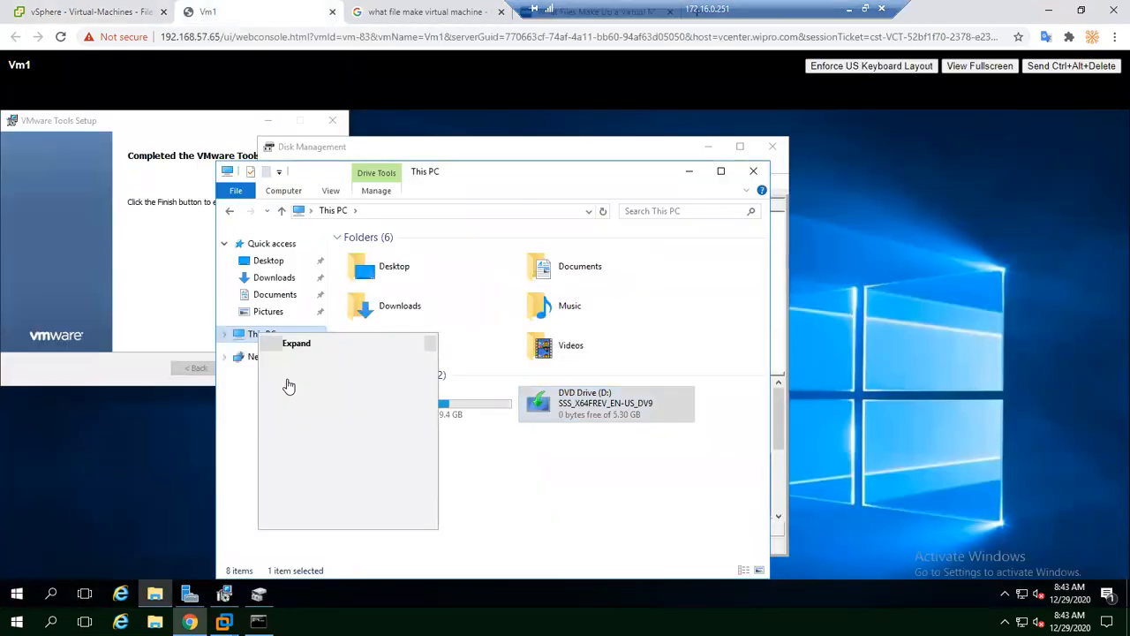
pyautogui.click(575, 539)
pyautogui.click(22, 589)
pyautogui.rightClick(23, 586)
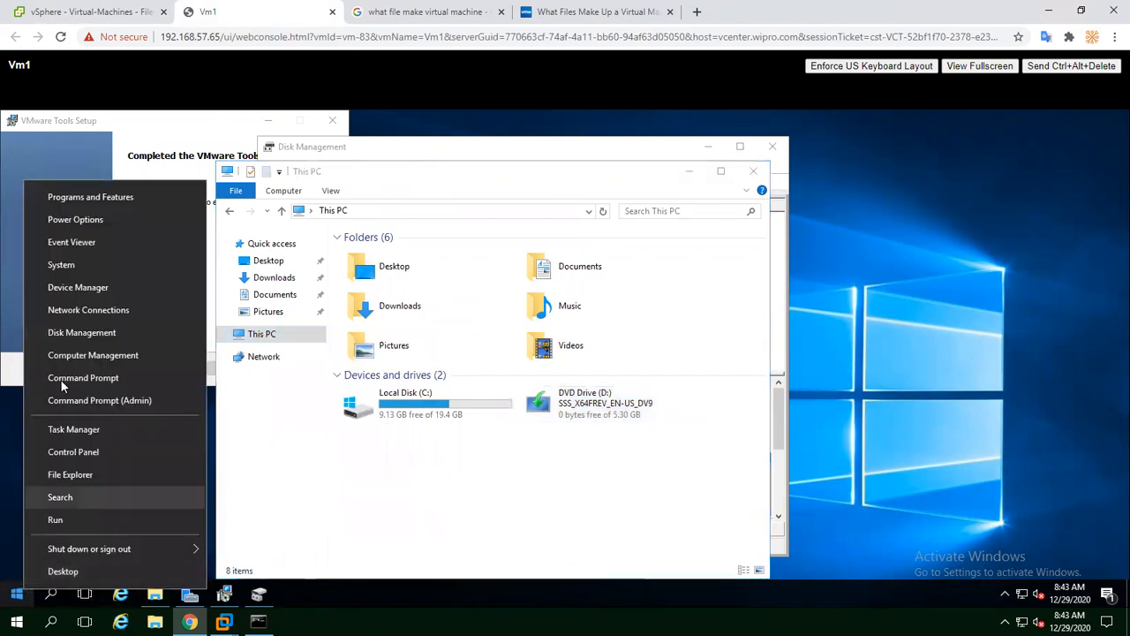
pyautogui.click(78, 332)
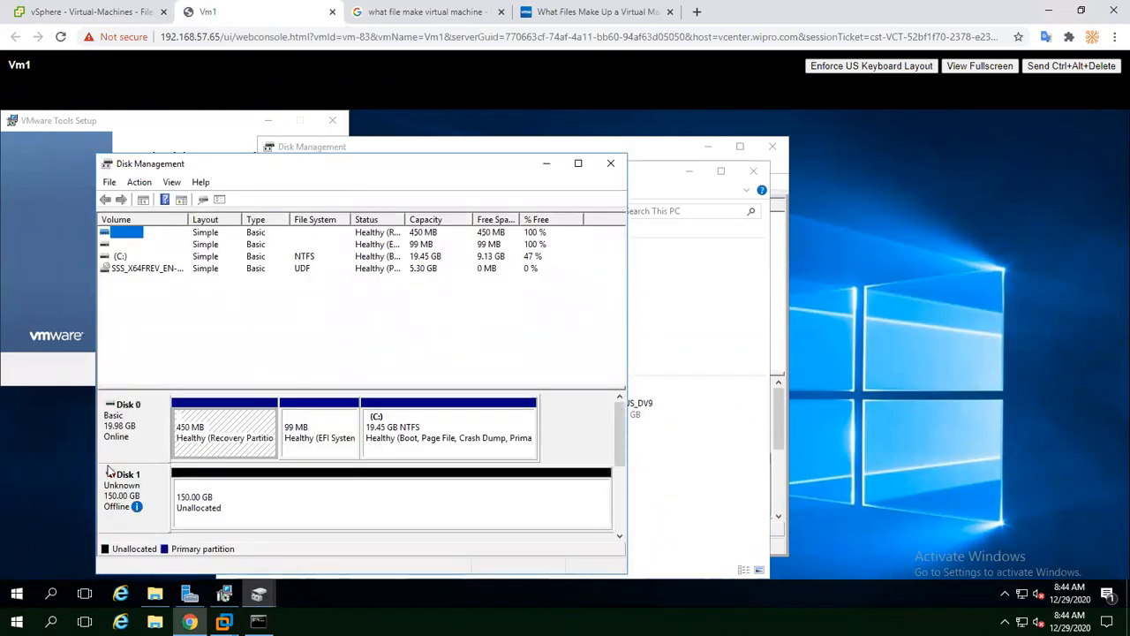
# Bring Disk 1 online and initialize it with the GPT (GUID Partition Table) partition style.
pyautogui.rightClick(152, 479)
pyautogui.click(187, 484)
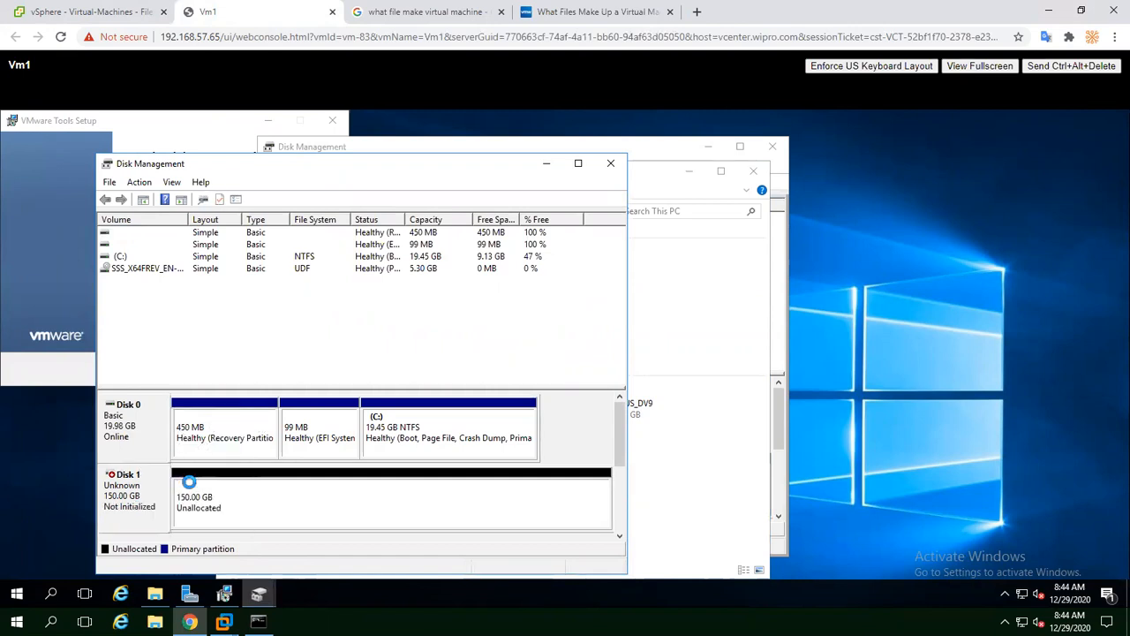
pyautogui.rightClick(198, 491)
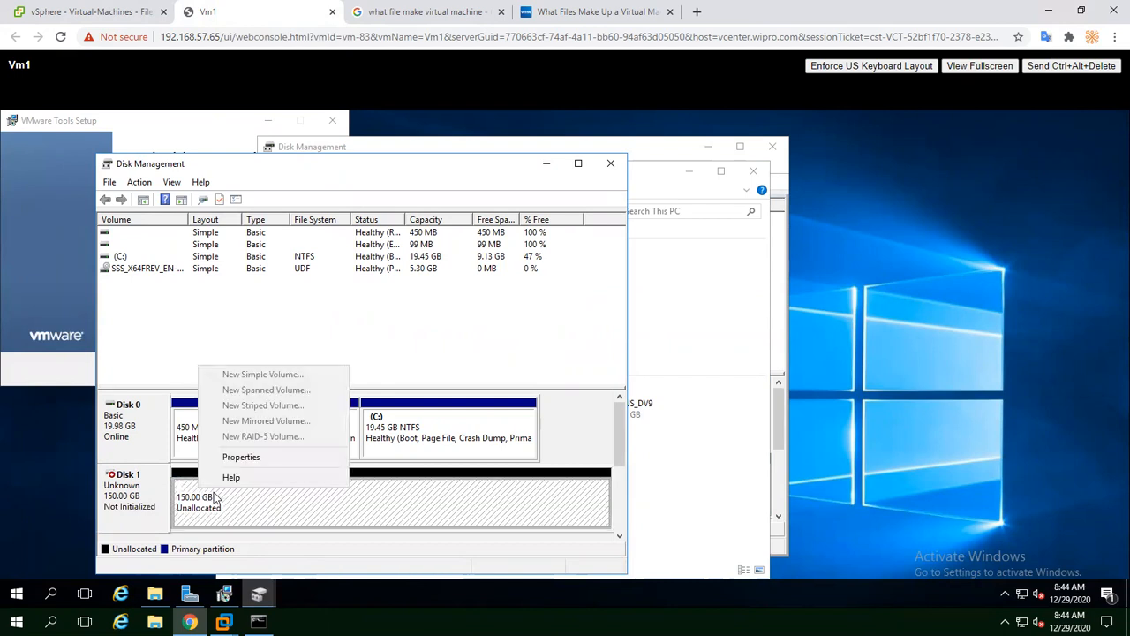
pyautogui.rightClick(144, 491)
pyautogui.click(175, 496)
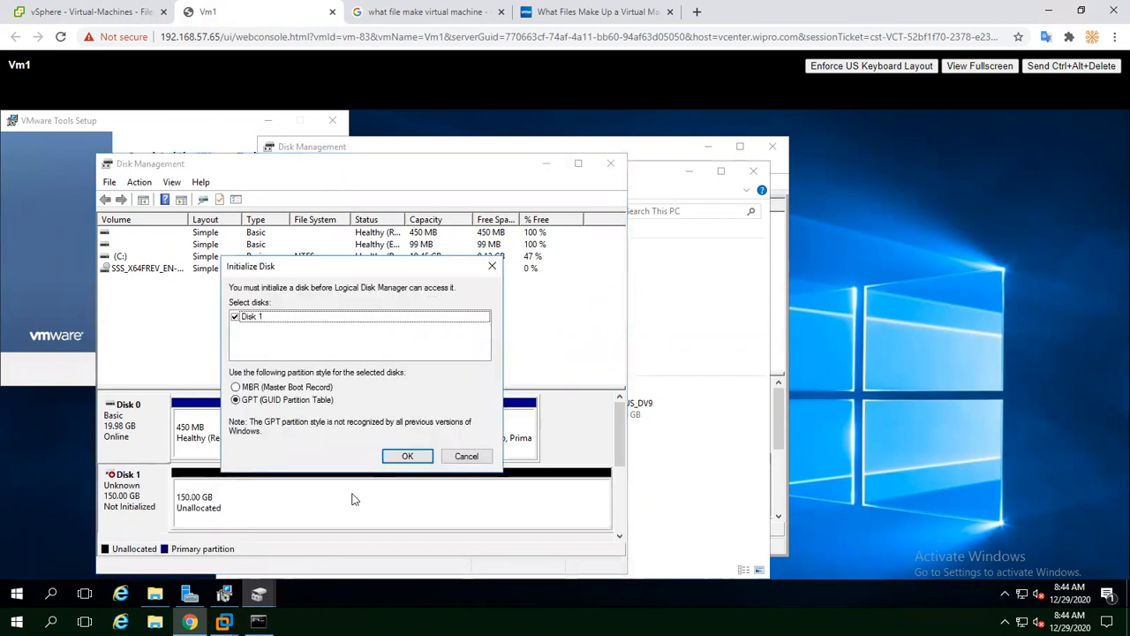
pyautogui.click(393, 454)
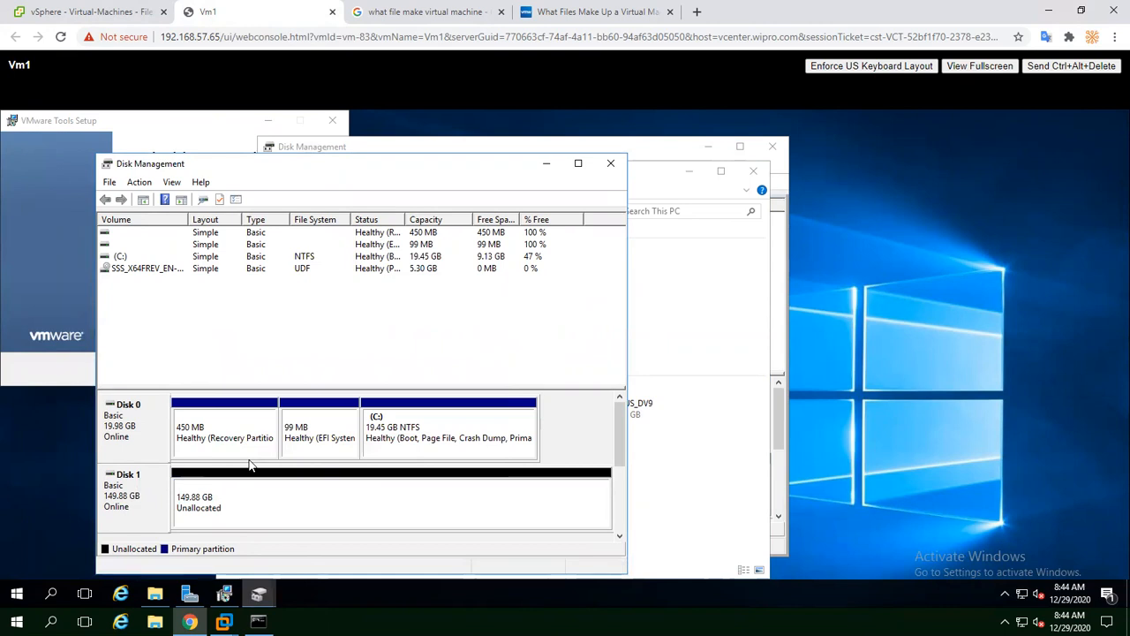
# Create a 153470 MB simple volume on Disk 1 with drive letter E:, quick-formatted as NTFS and labelled New Volume.
pyautogui.rightClick(200, 488)
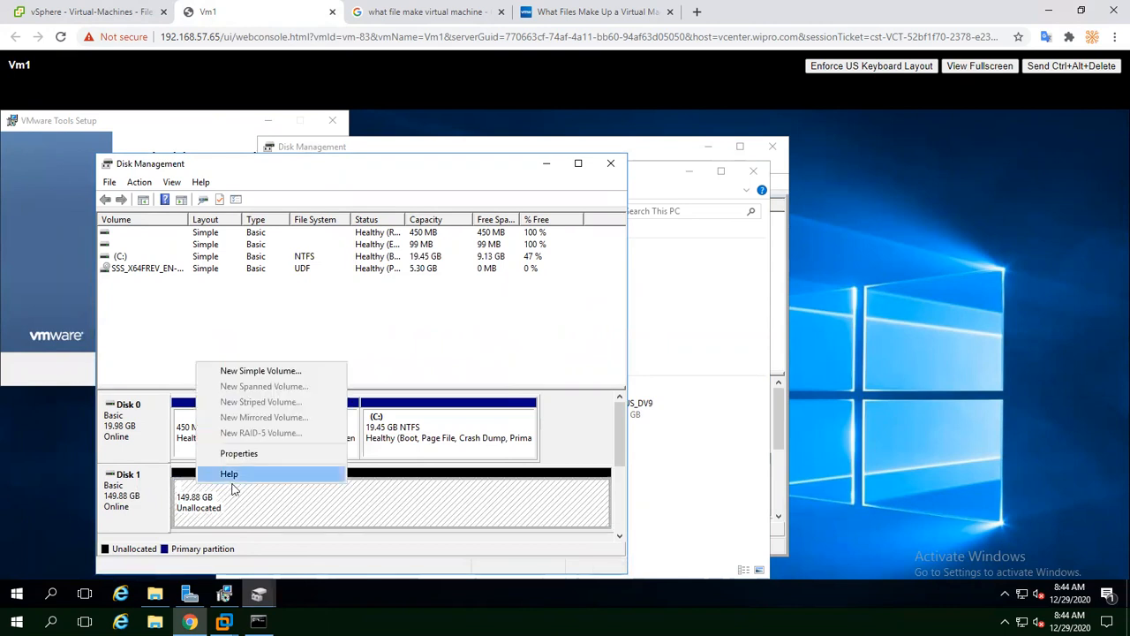
pyautogui.click(261, 371)
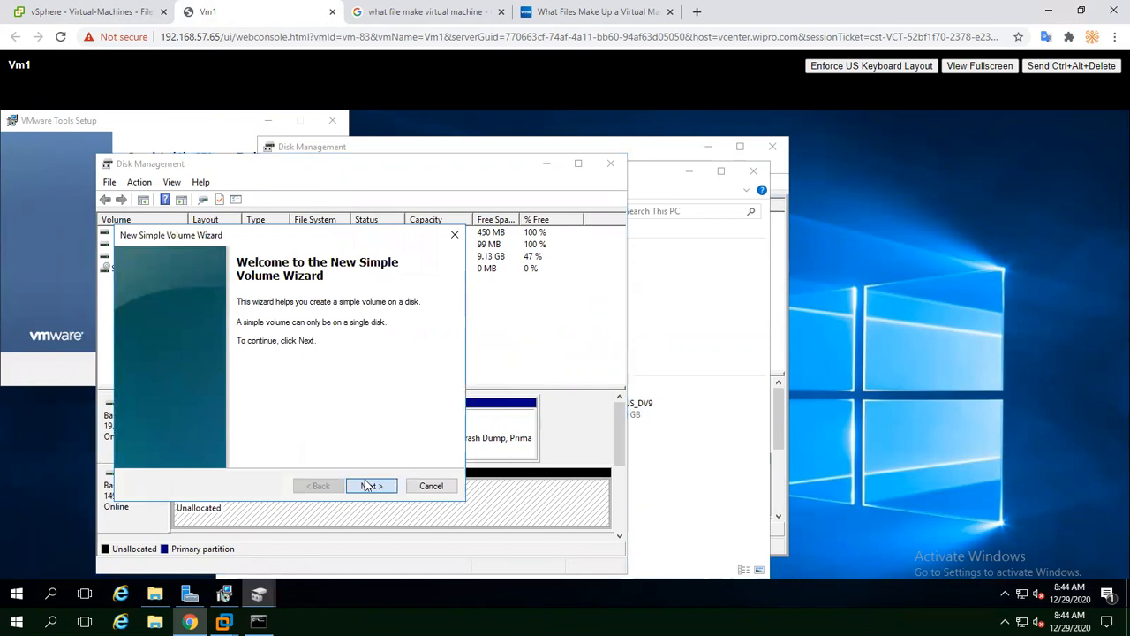
pyautogui.click(367, 486)
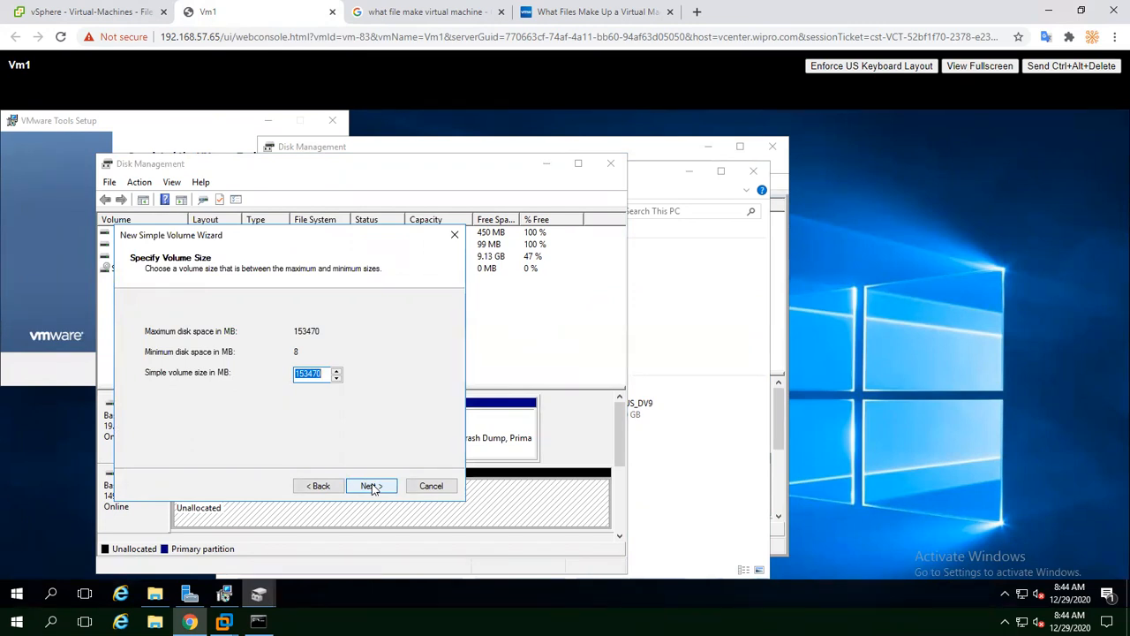
pyautogui.click(371, 489)
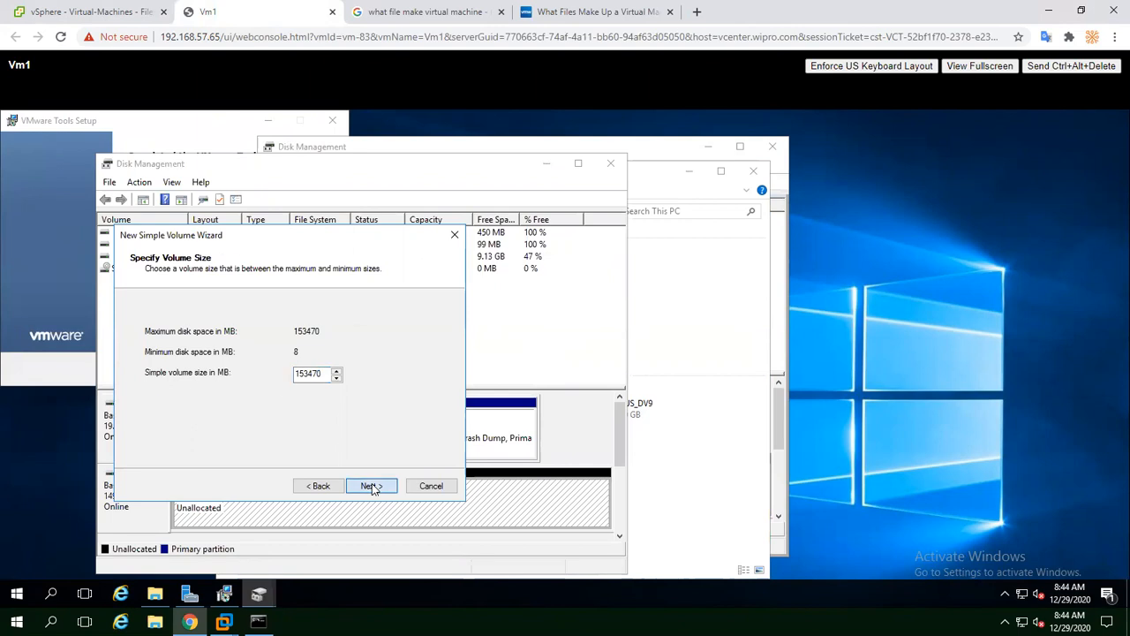
pyautogui.click(372, 489)
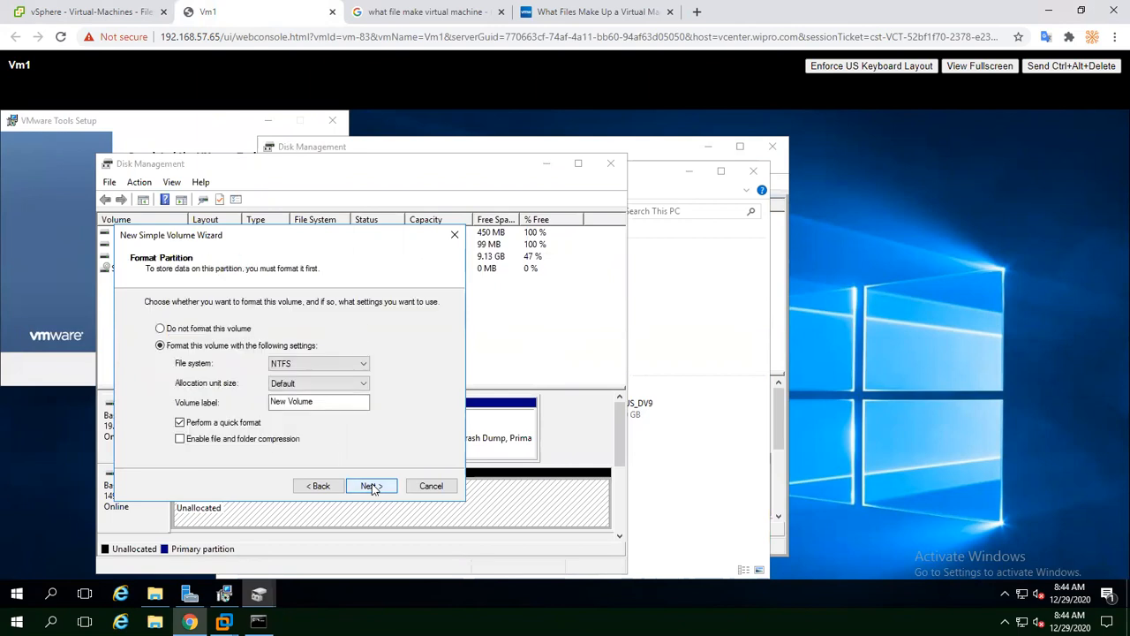
pyautogui.click(372, 488)
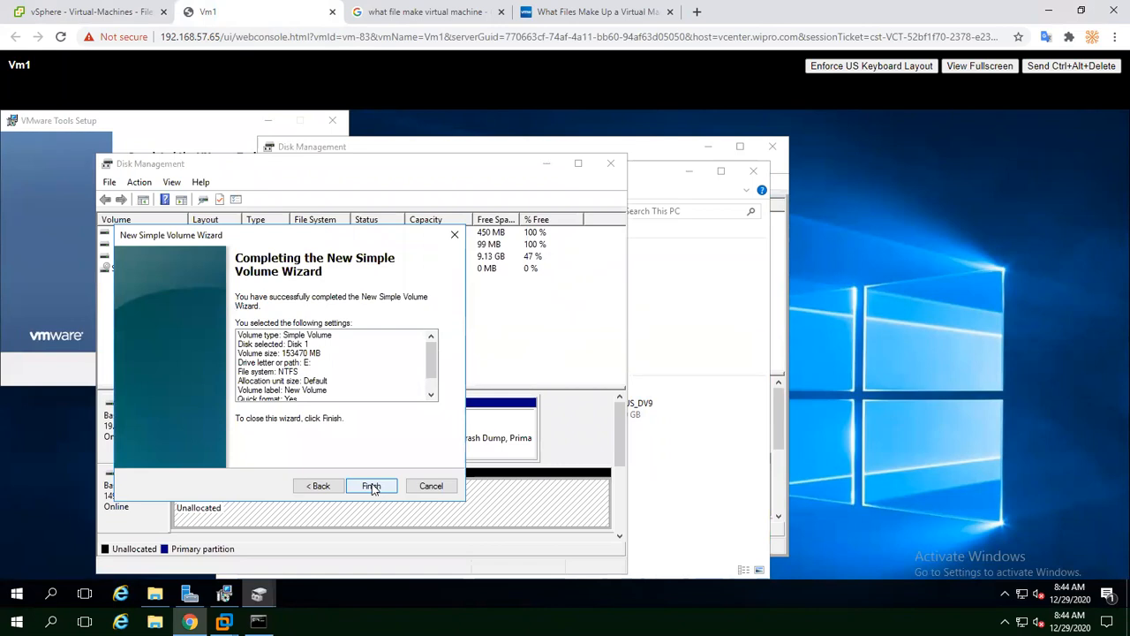
pyautogui.click(372, 486)
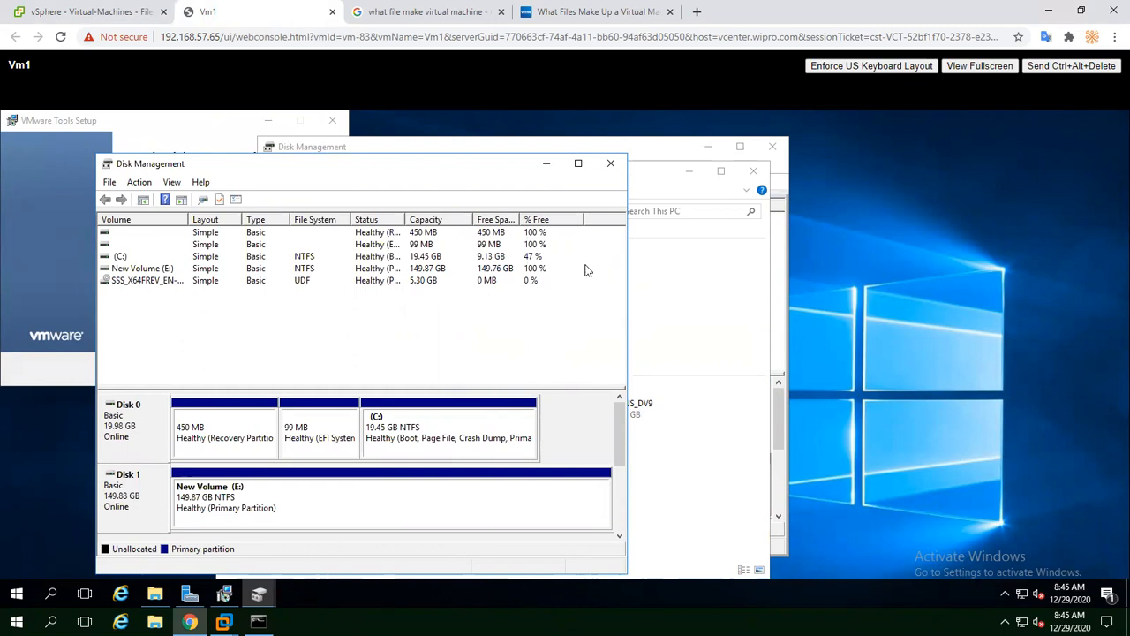
# Close Disk Management and check the contents of New Volume (E:) from This PC.
pyautogui.click(610, 162)
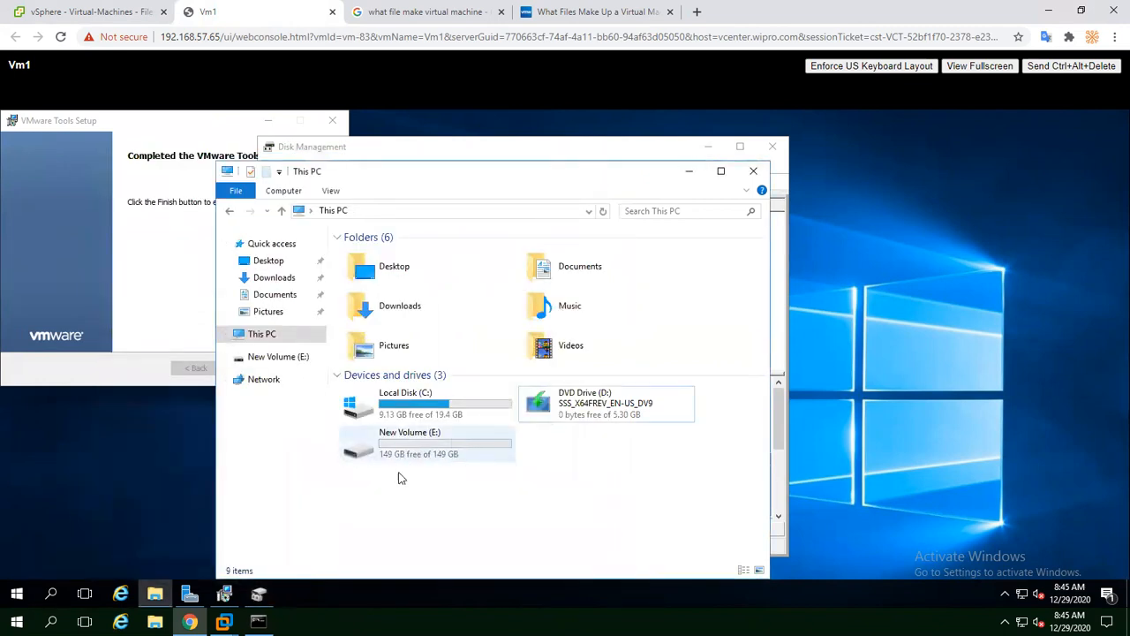
pyautogui.click(409, 444)
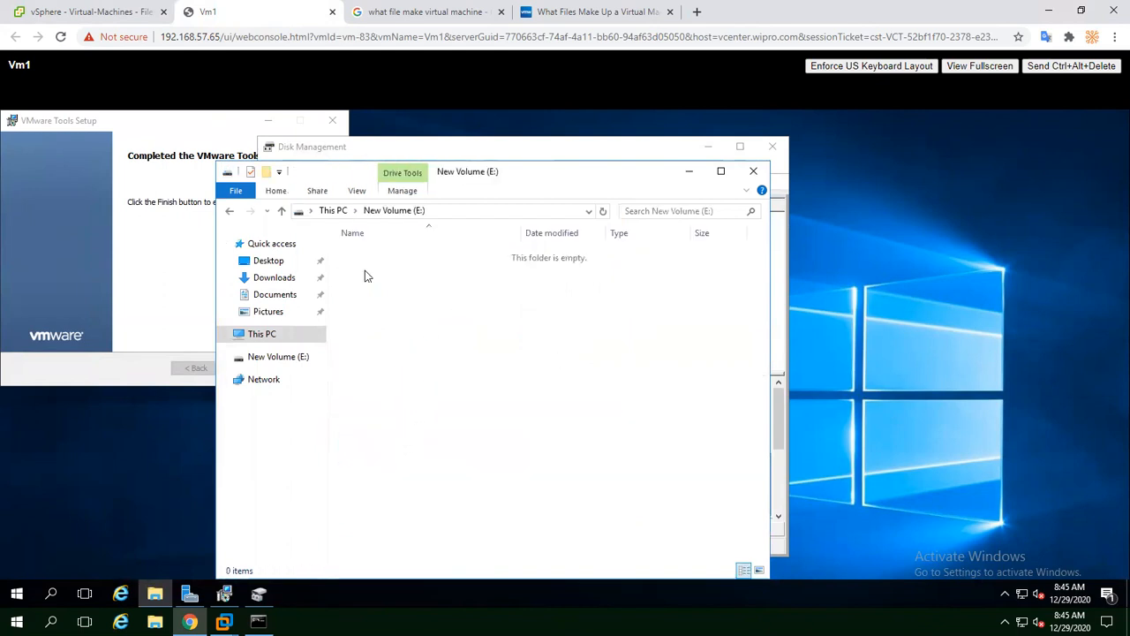
pyautogui.click(228, 211)
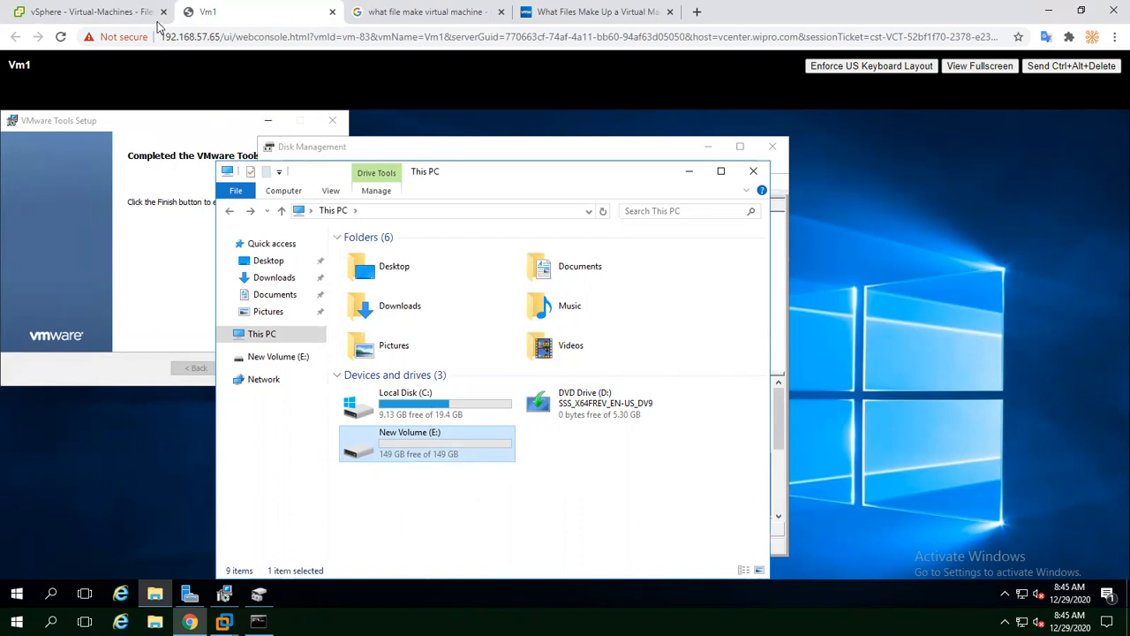
# In the vSphere Client, set Vm1's Hard disk 2 size to 200 GB and apply the settings.
pyautogui.click(116, 16)
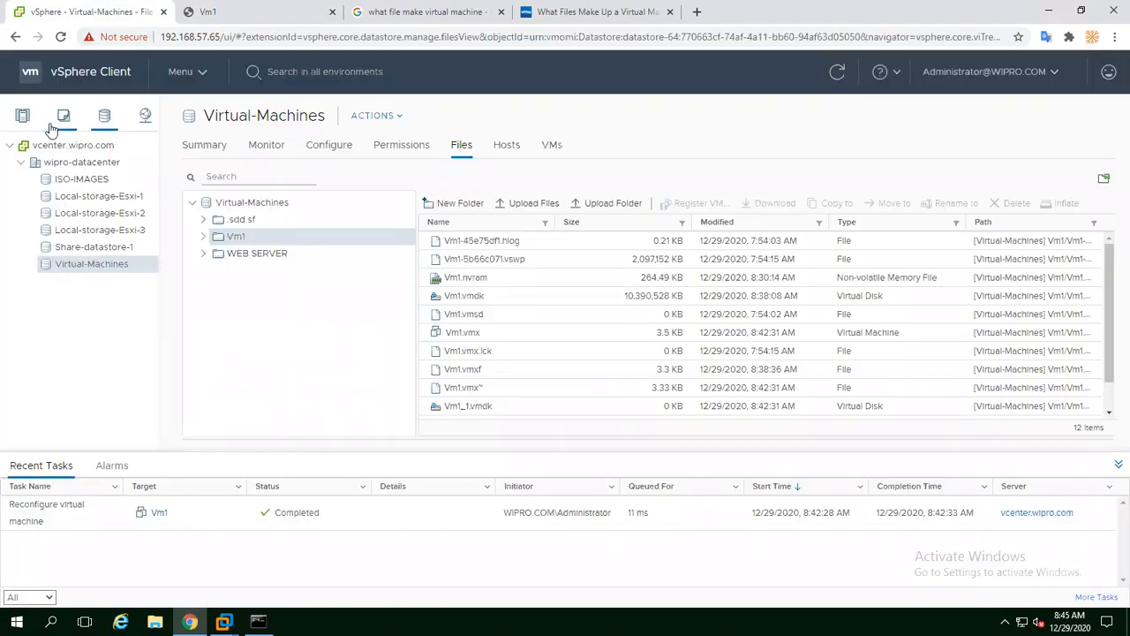
pyautogui.click(22, 116)
pyautogui.click(75, 196)
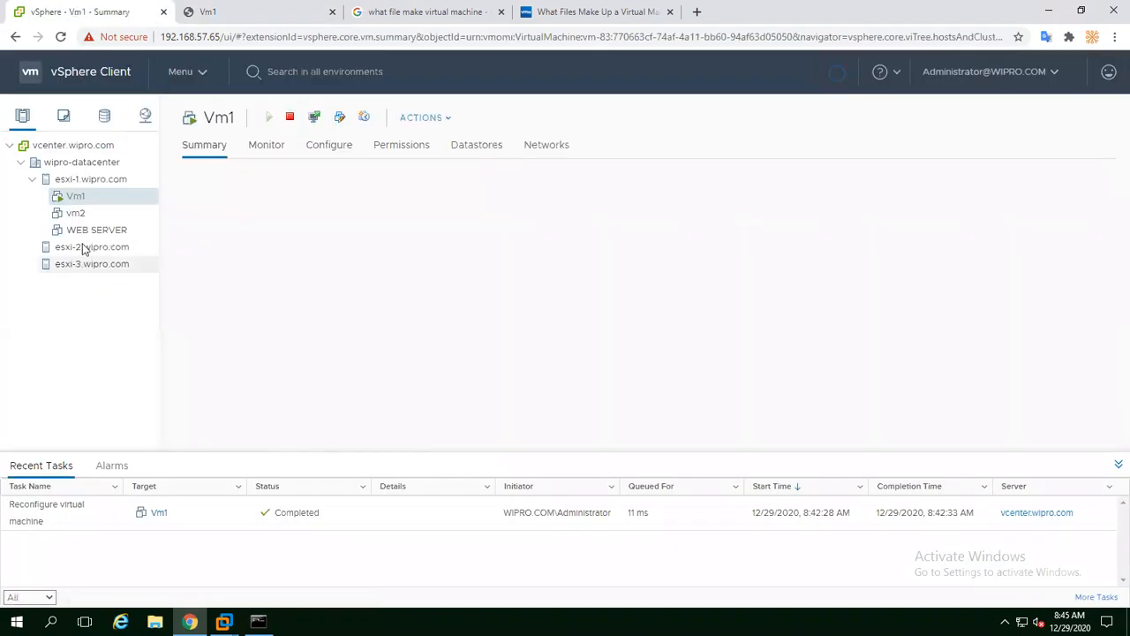
pyautogui.rightClick(76, 196)
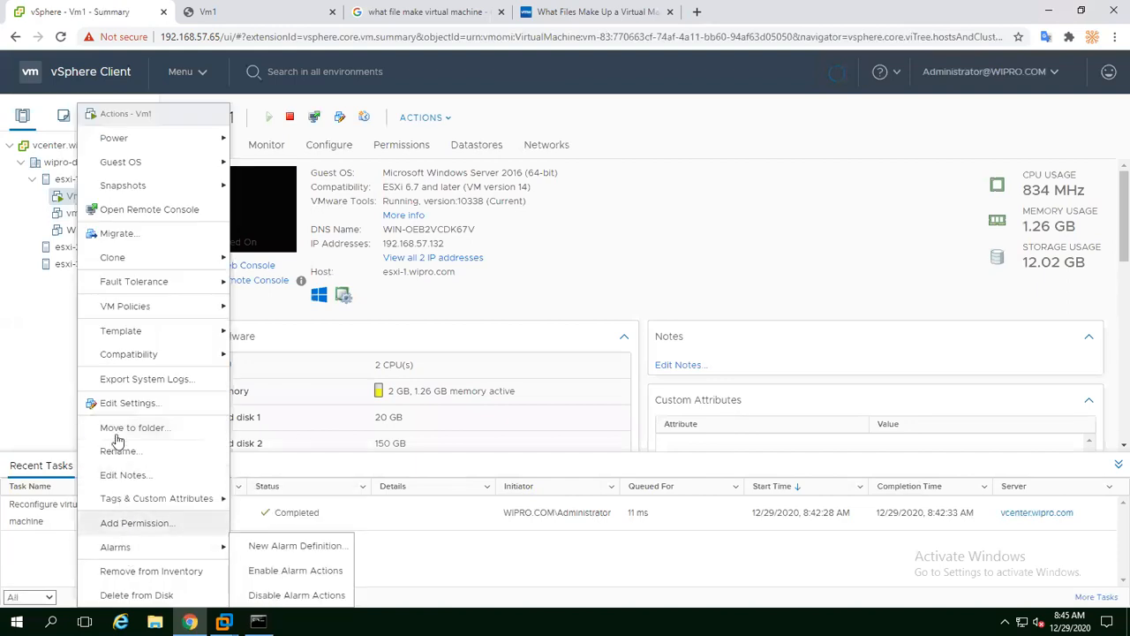
pyautogui.click(116, 402)
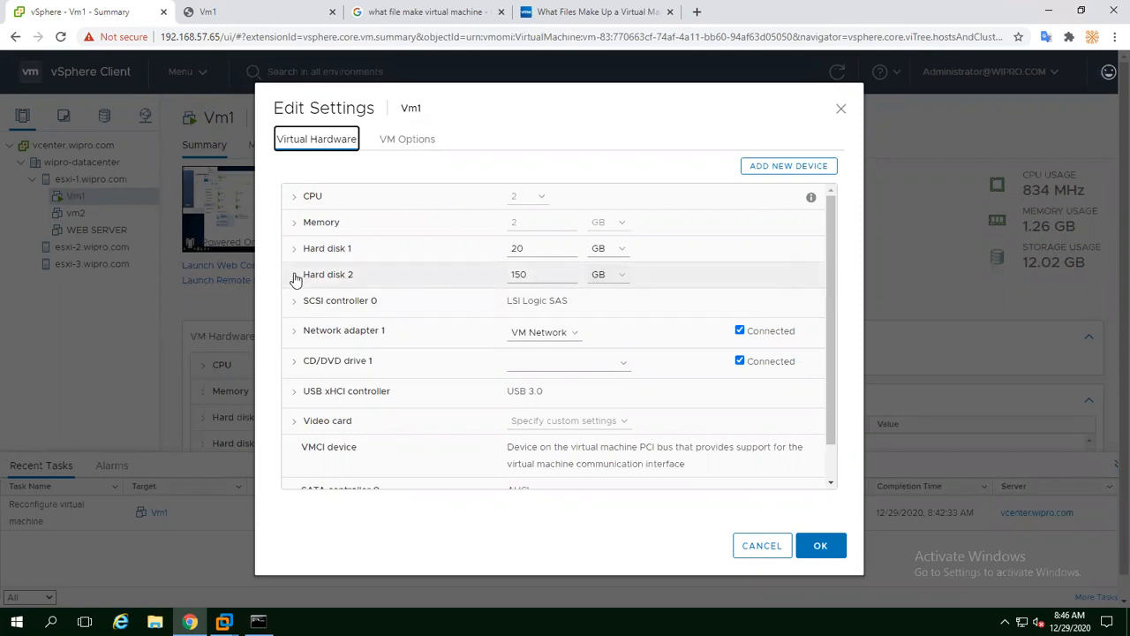
pyautogui.click(455, 280)
pyautogui.click(537, 275)
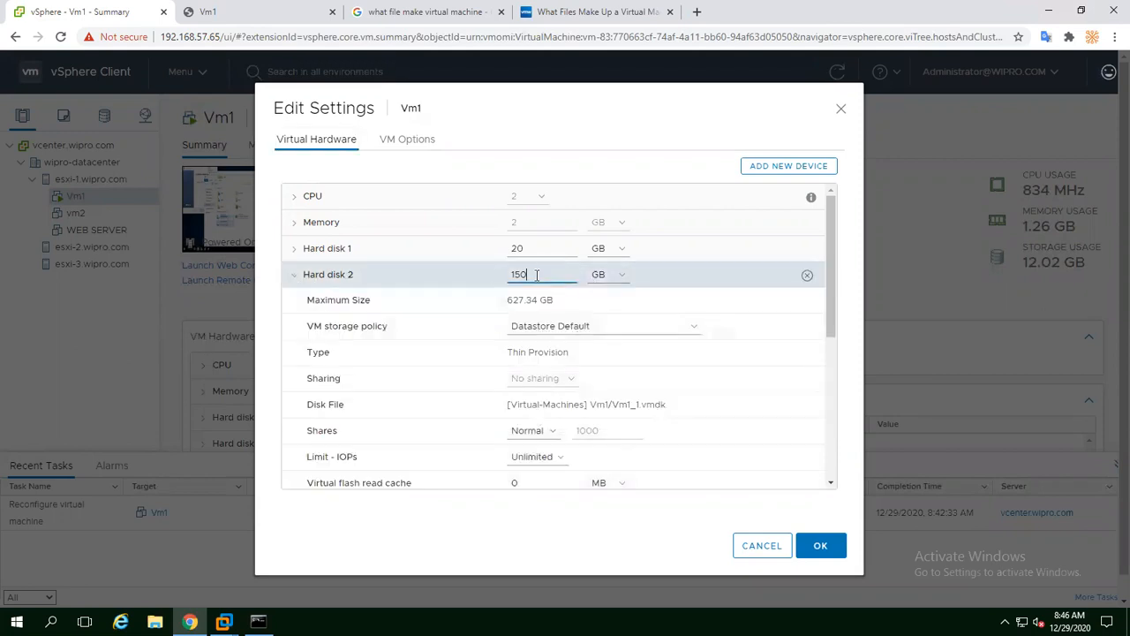
pyautogui.press('BackSpace')
pyautogui.press('BackSpace')
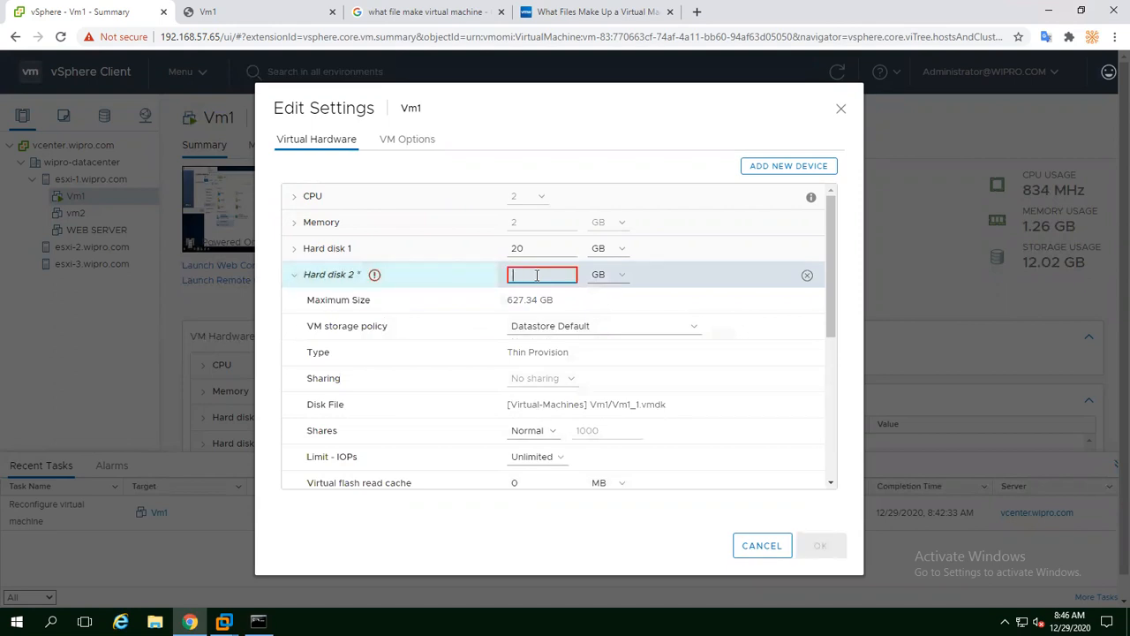
pyautogui.write('200')
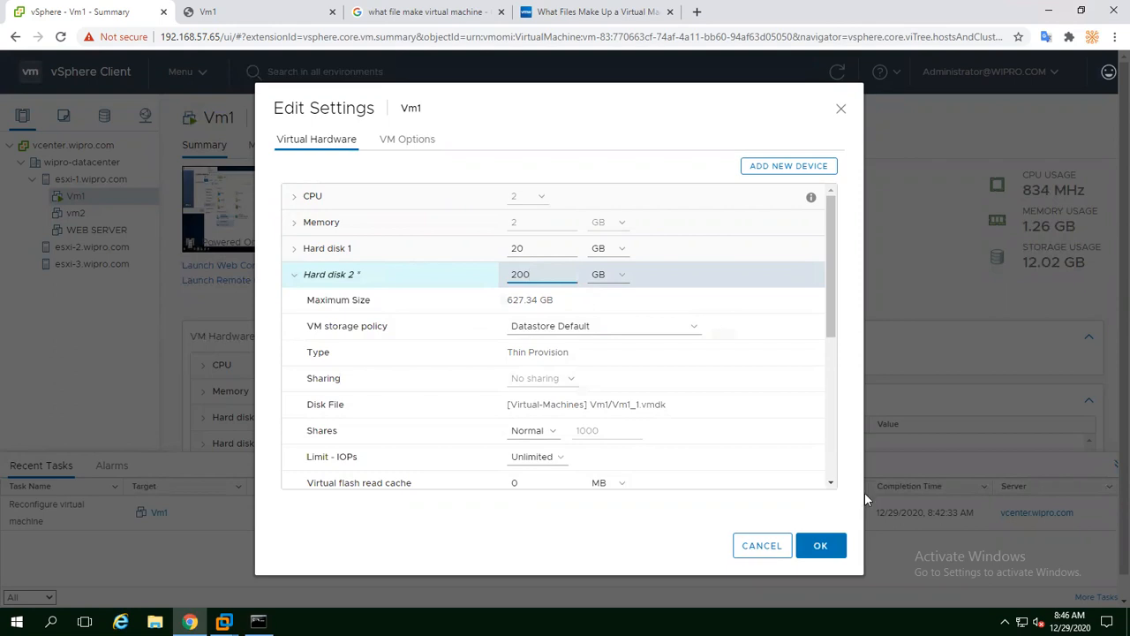
pyautogui.click(817, 553)
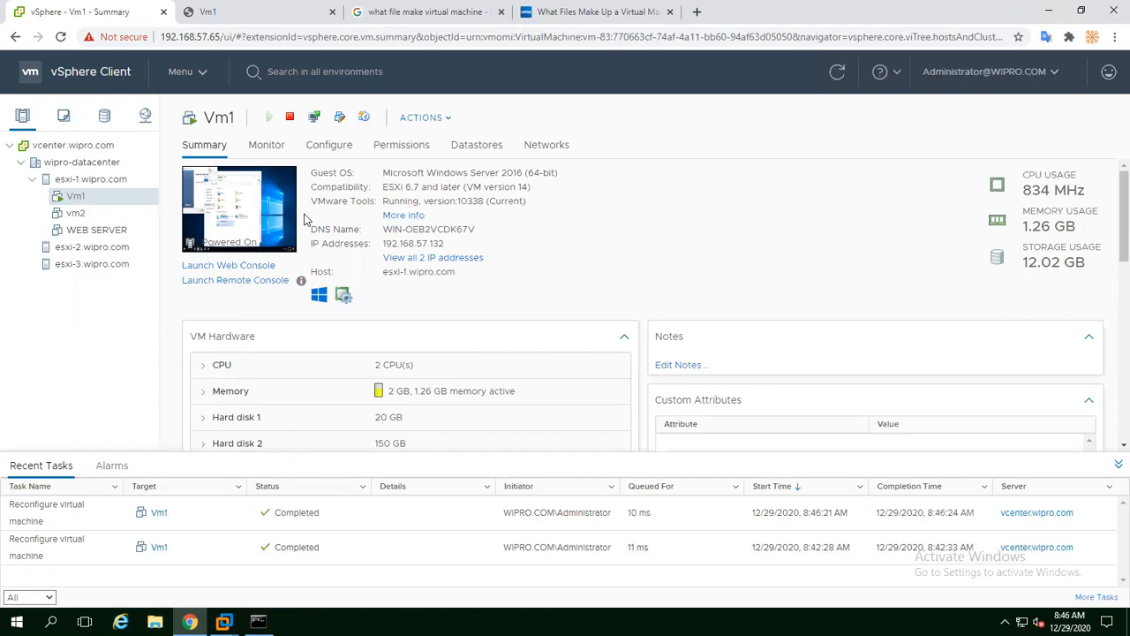
# Reopen Disk Management in Vm1's console and check Disk 1's size and the volume operations offered for New Volume (E:).
pyautogui.click(256, 11)
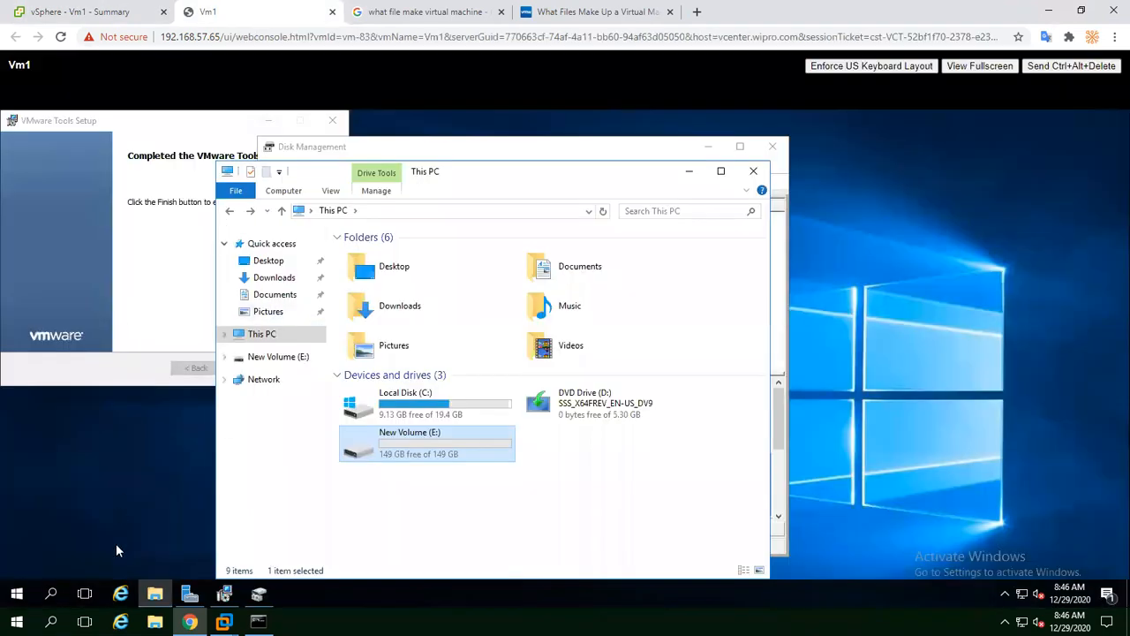
pyautogui.click(259, 596)
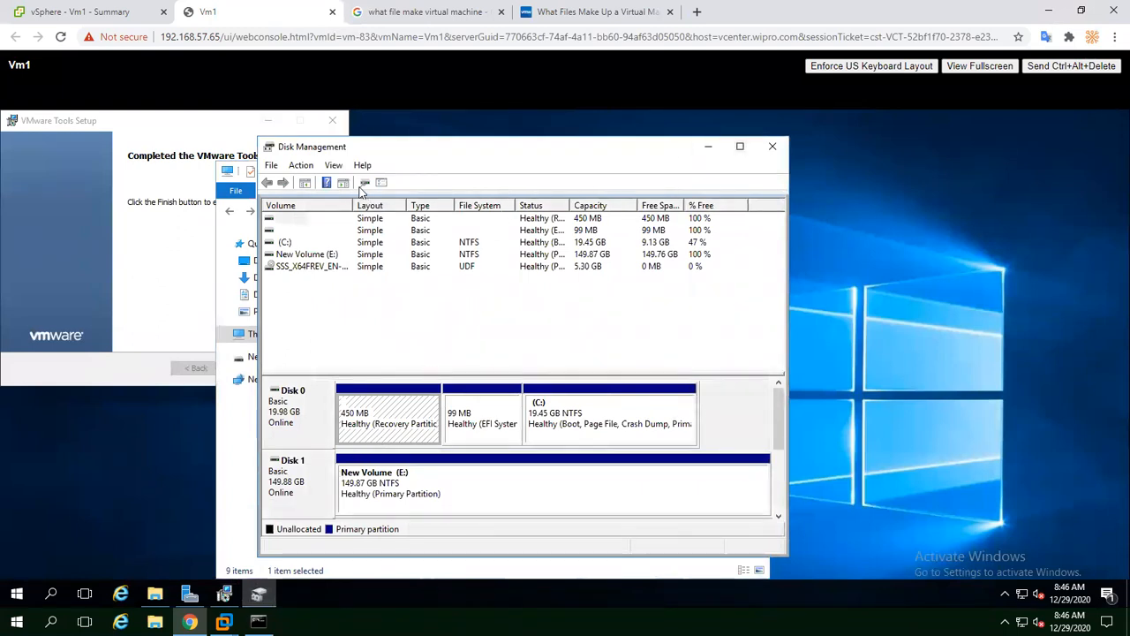
pyautogui.click(773, 146)
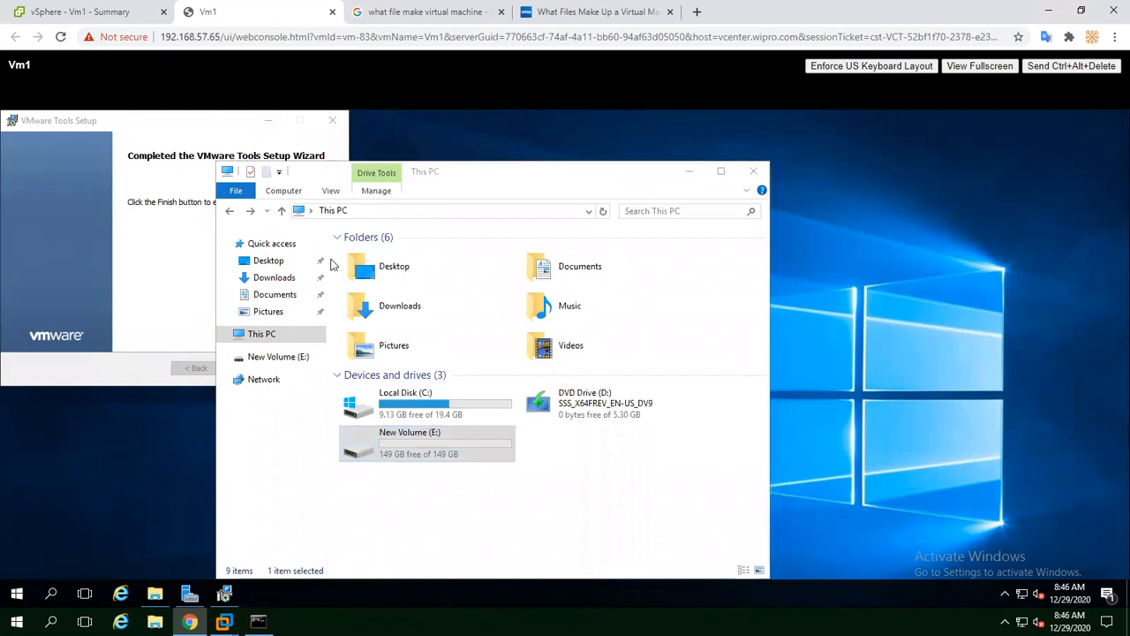
pyautogui.rightClick(16, 593)
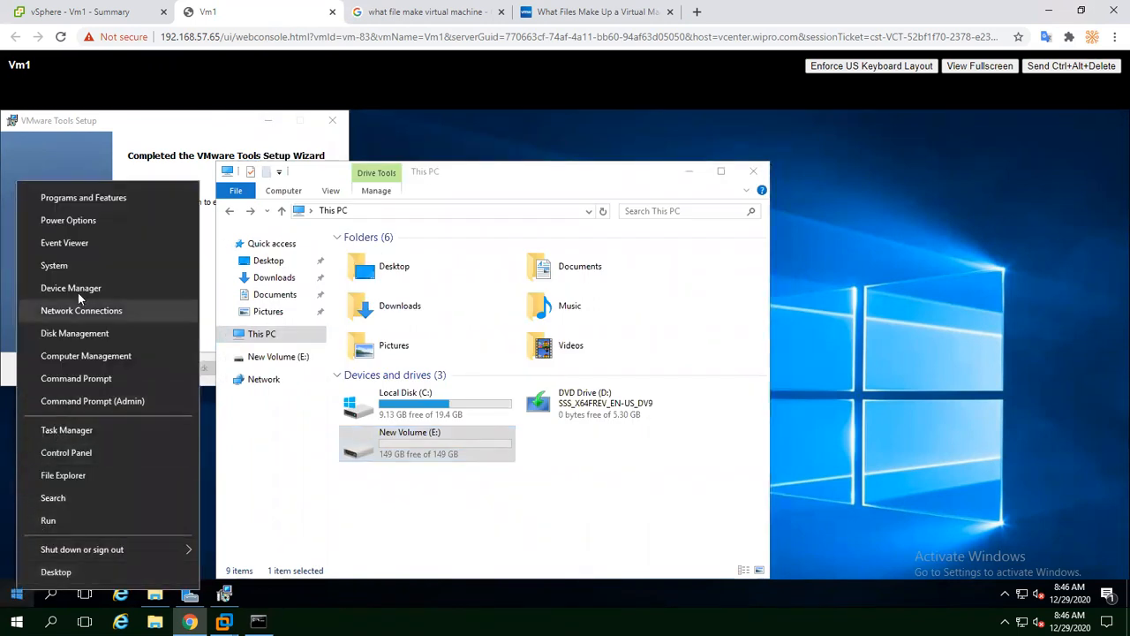
pyautogui.click(54, 334)
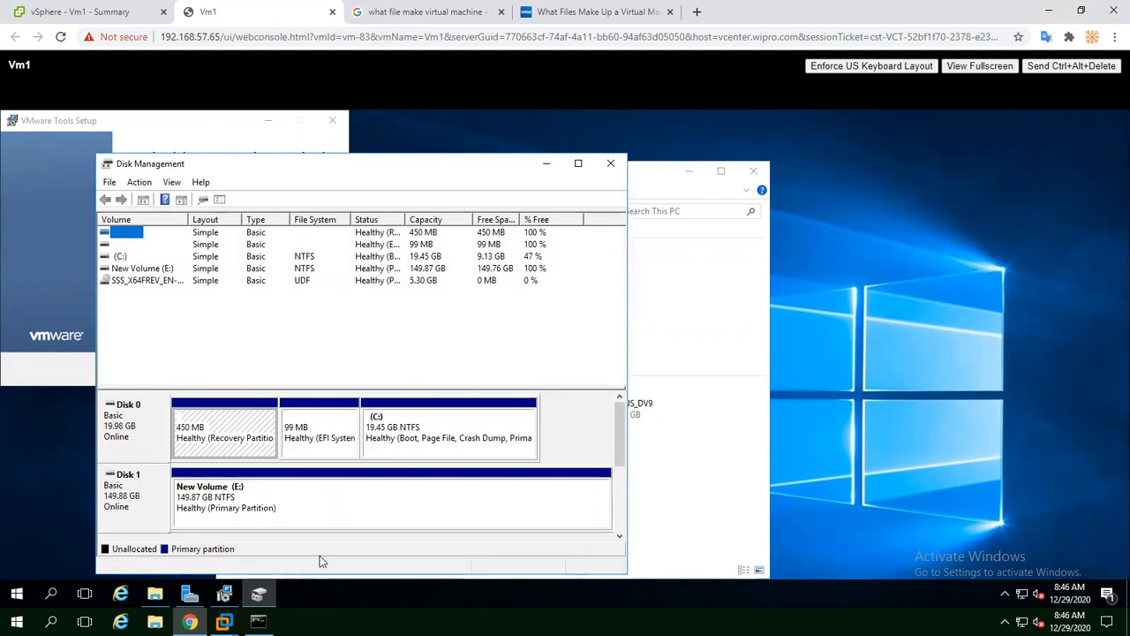
pyautogui.click(579, 165)
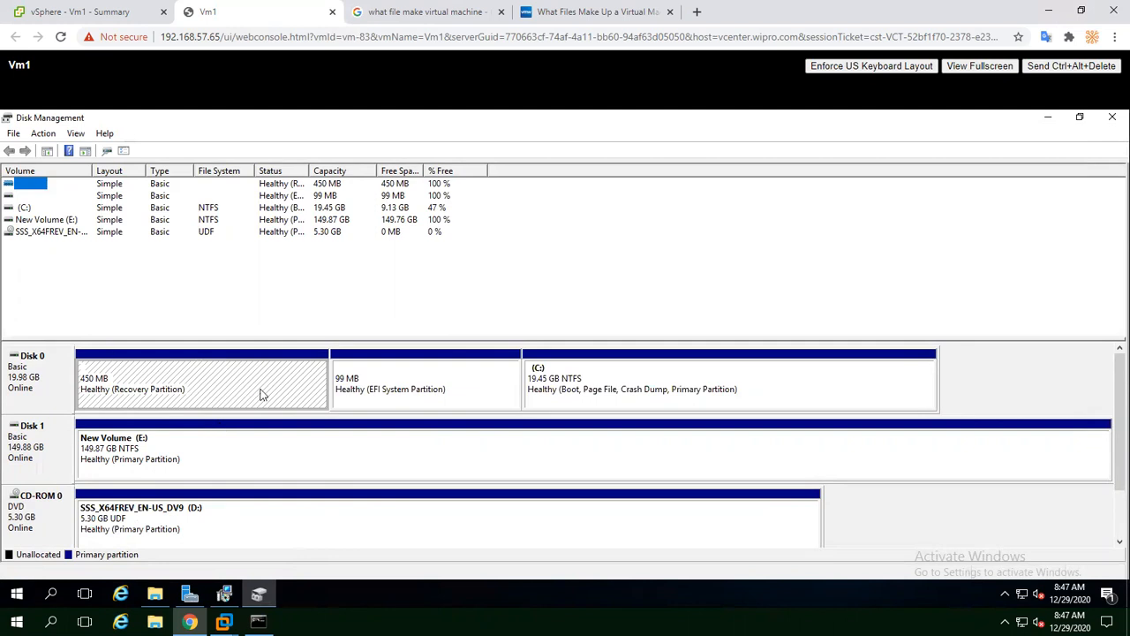
pyautogui.rightClick(283, 452)
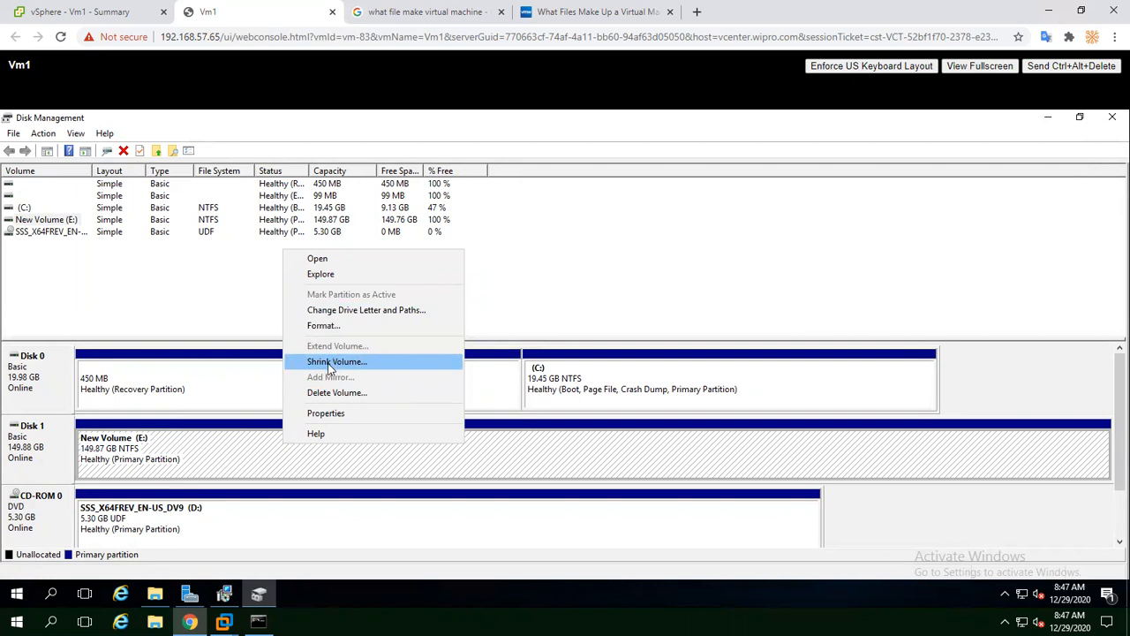
pyautogui.click(669, 290)
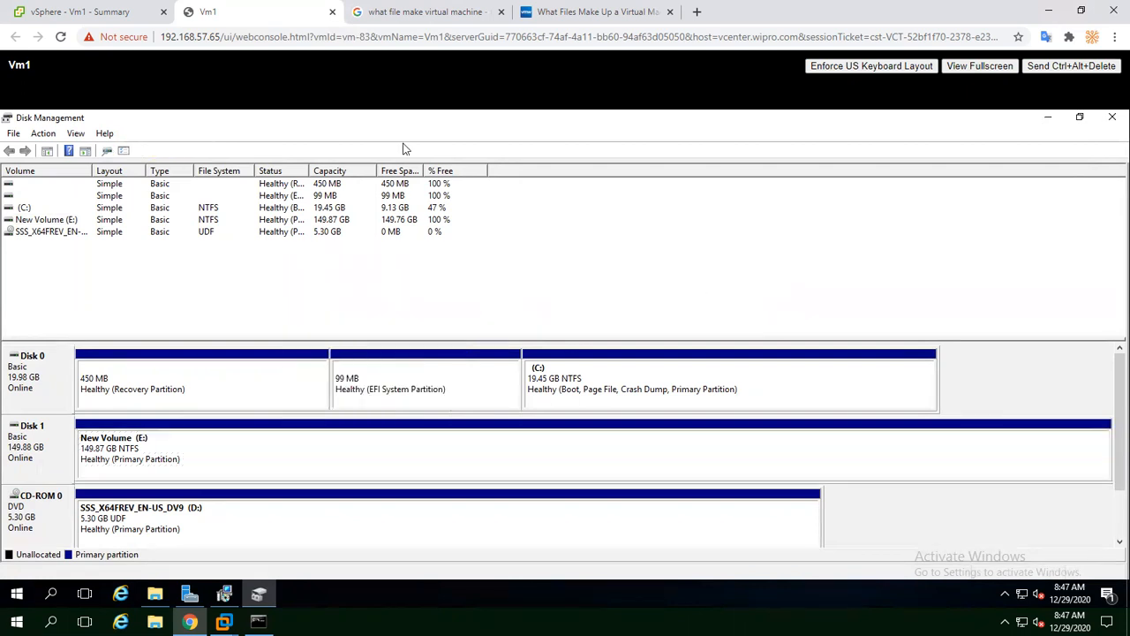
# In the vSphere Client, open Vm1's settings and review the provisioning, disk file and disk mode details of Hard disk 2.
pyautogui.click(94, 12)
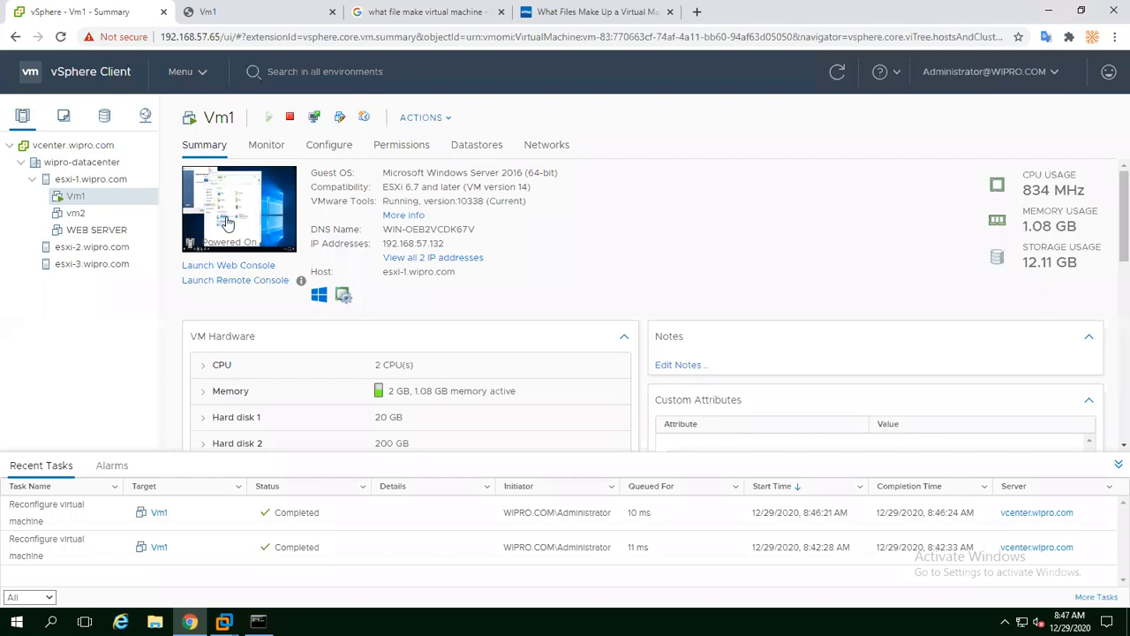
pyautogui.rightClick(66, 199)
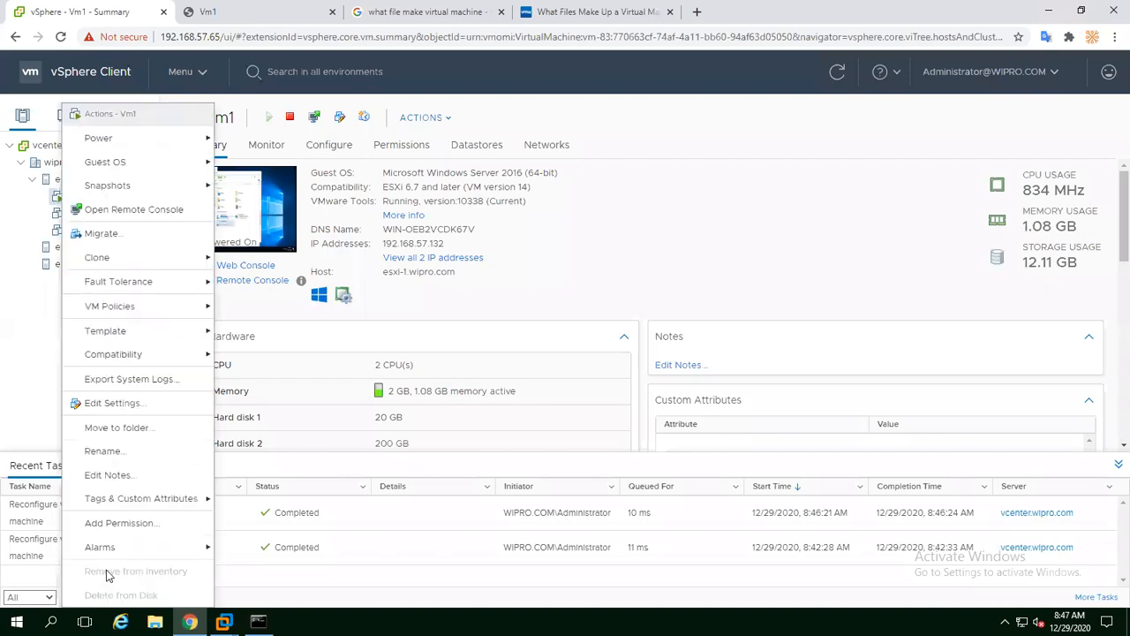
pyautogui.moveTo(131, 179)
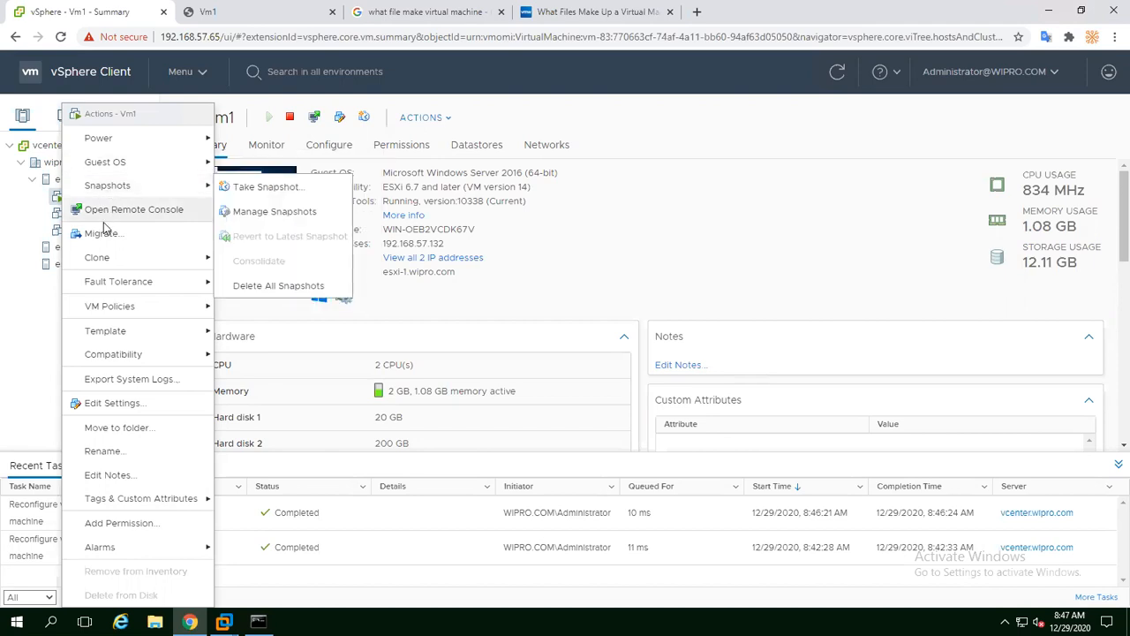
pyautogui.click(80, 403)
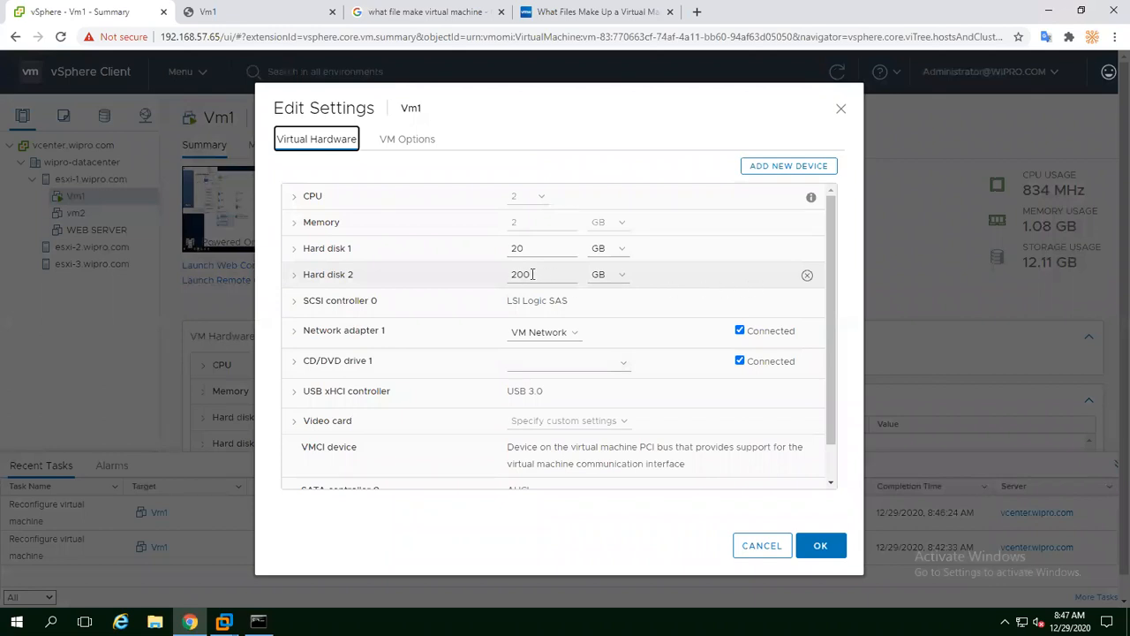
pyautogui.moveTo(533, 275); pyautogui.dragTo(506, 280)
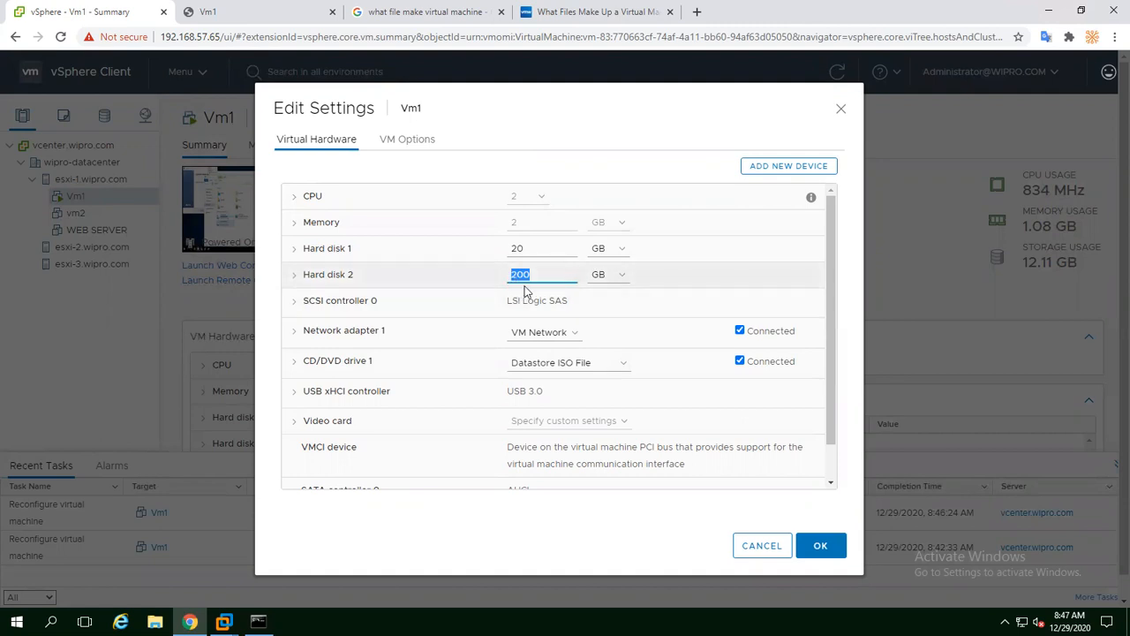
pyautogui.click(295, 276)
pyautogui.click(296, 277)
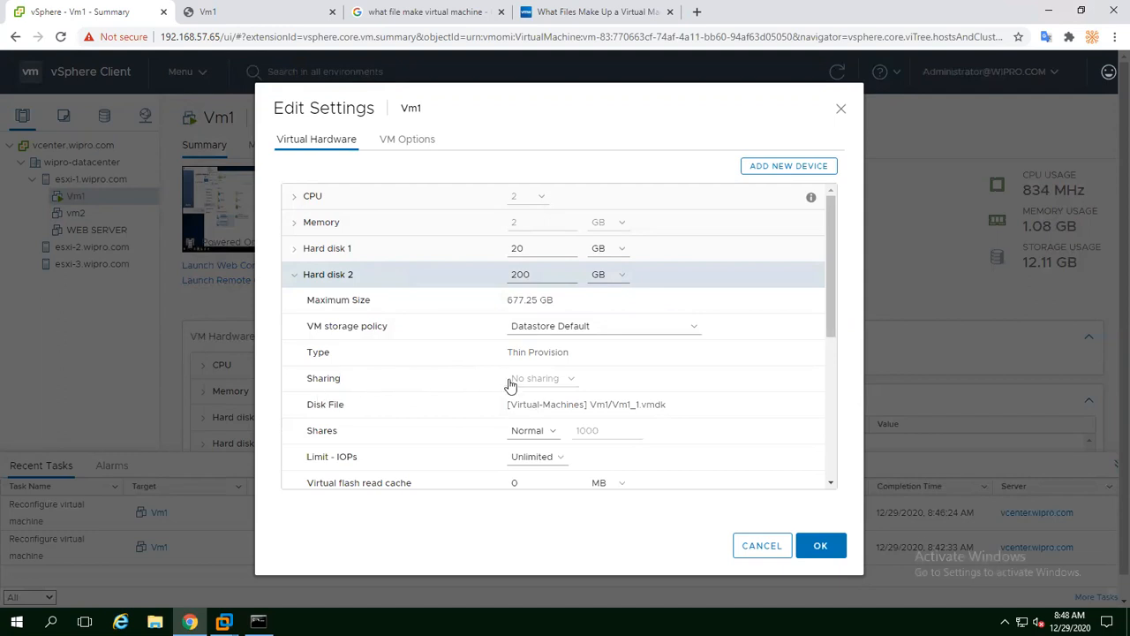
pyautogui.scroll(-3, 512, 383)
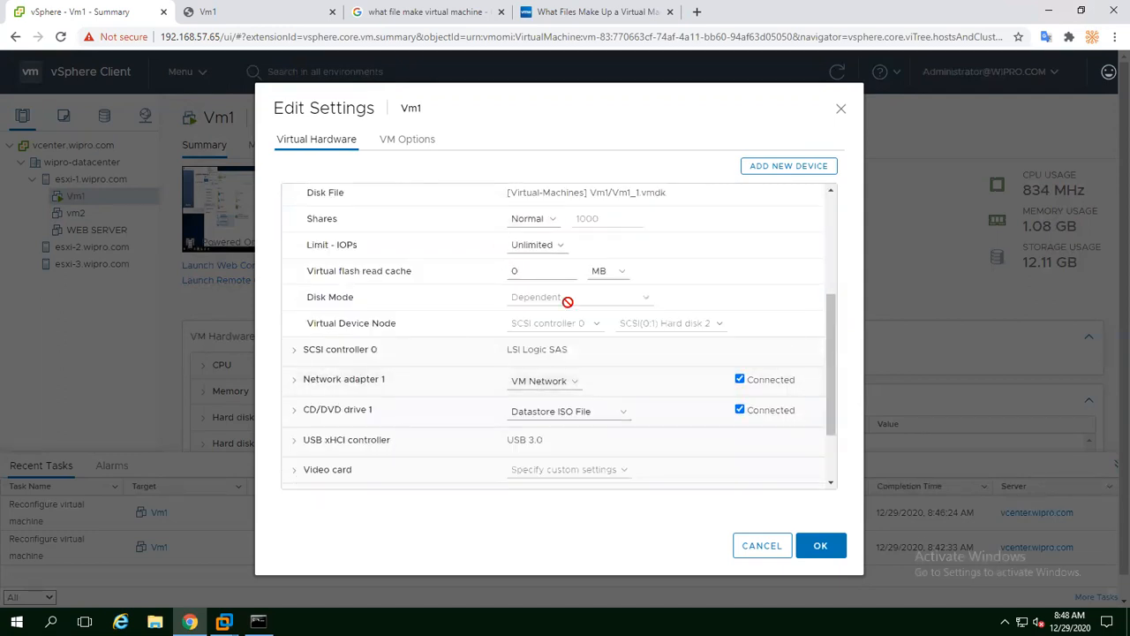
pyautogui.scroll(1, 568, 298)
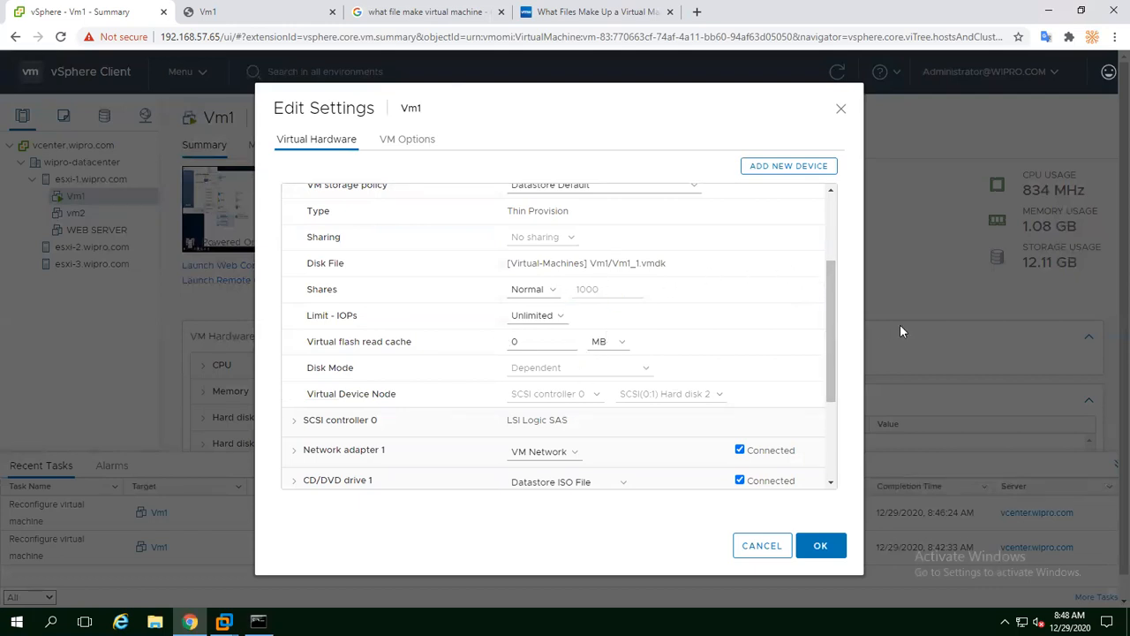
pyautogui.moveTo(836, 318); pyautogui.dragTo(843, 267)
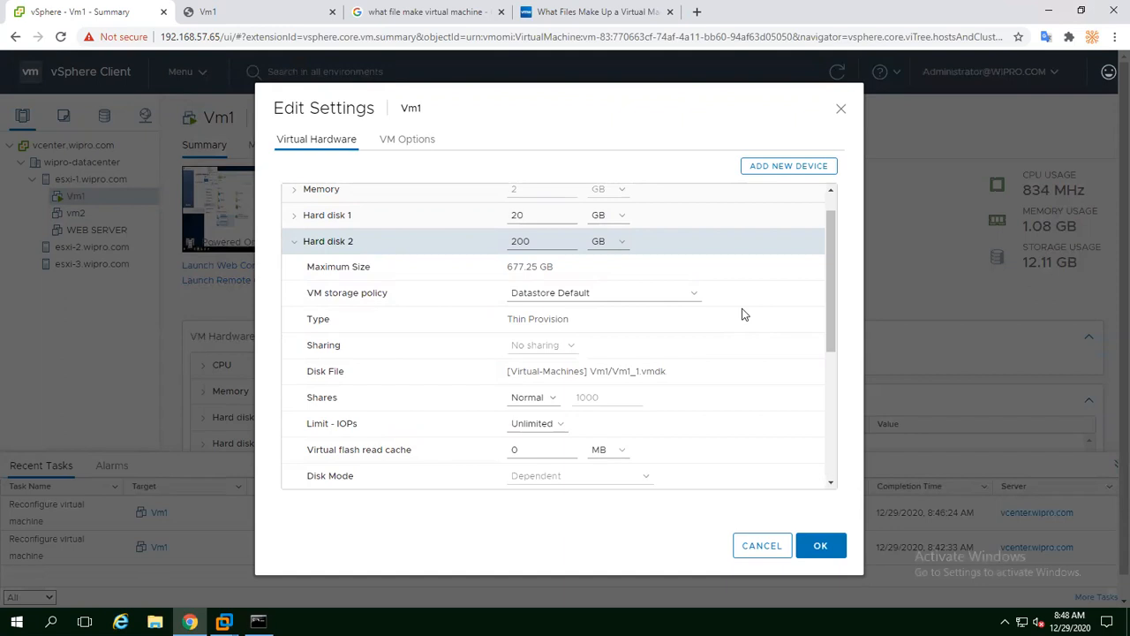
# Set Vm1's Hard disk 1 size to 40 GB and apply the settings.
pyautogui.click(543, 215)
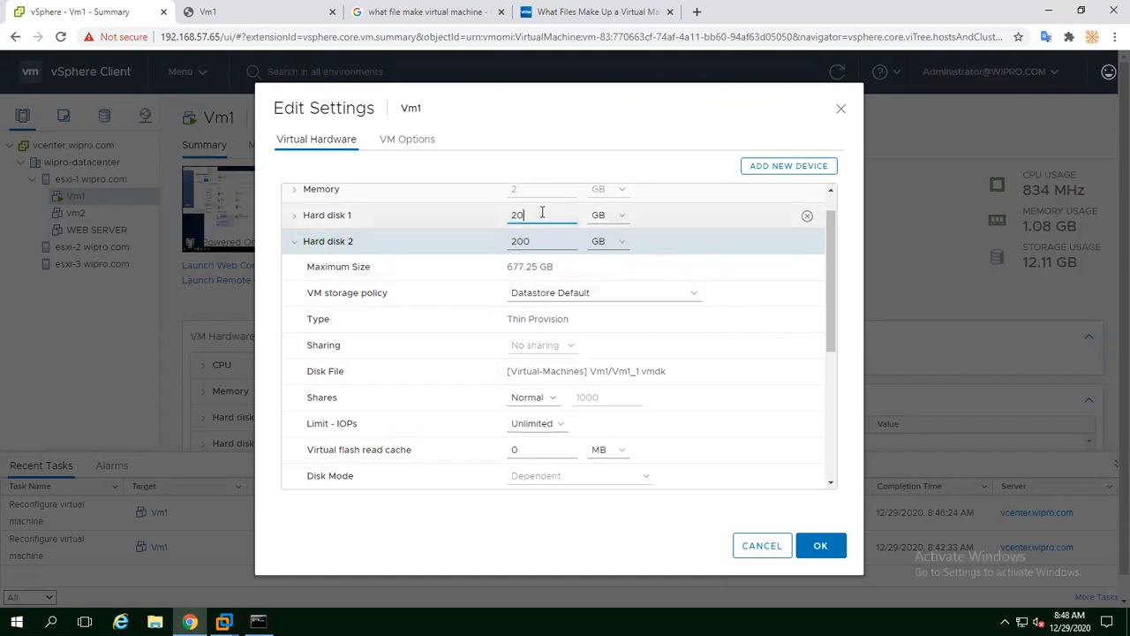
pyautogui.press('BackSpace')
pyautogui.press('BackSpace')
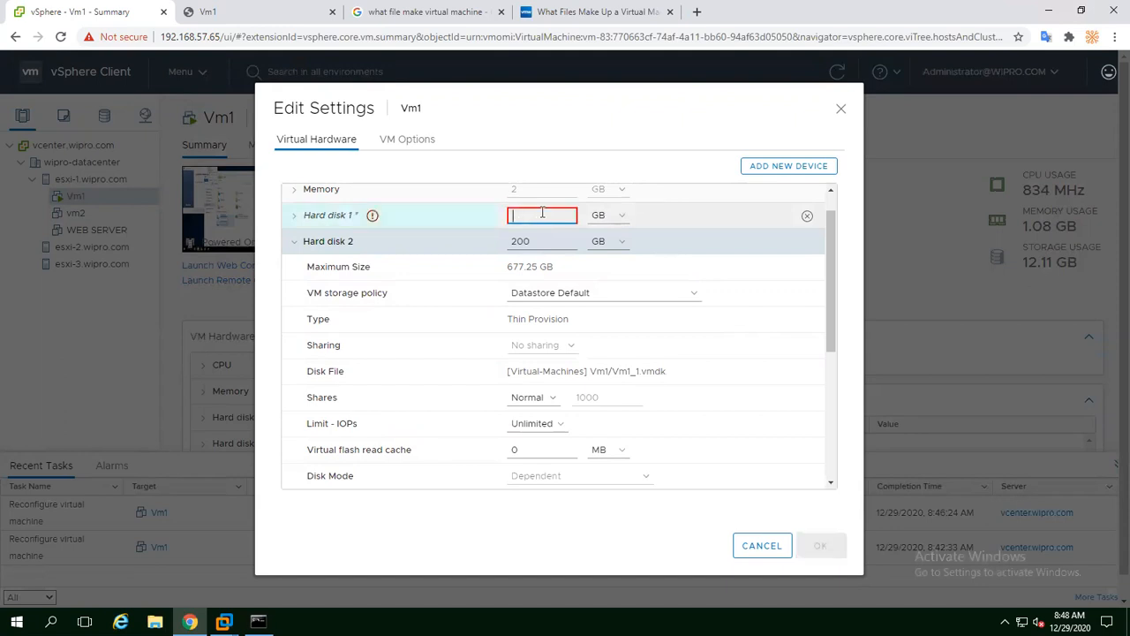
pyautogui.write('40')
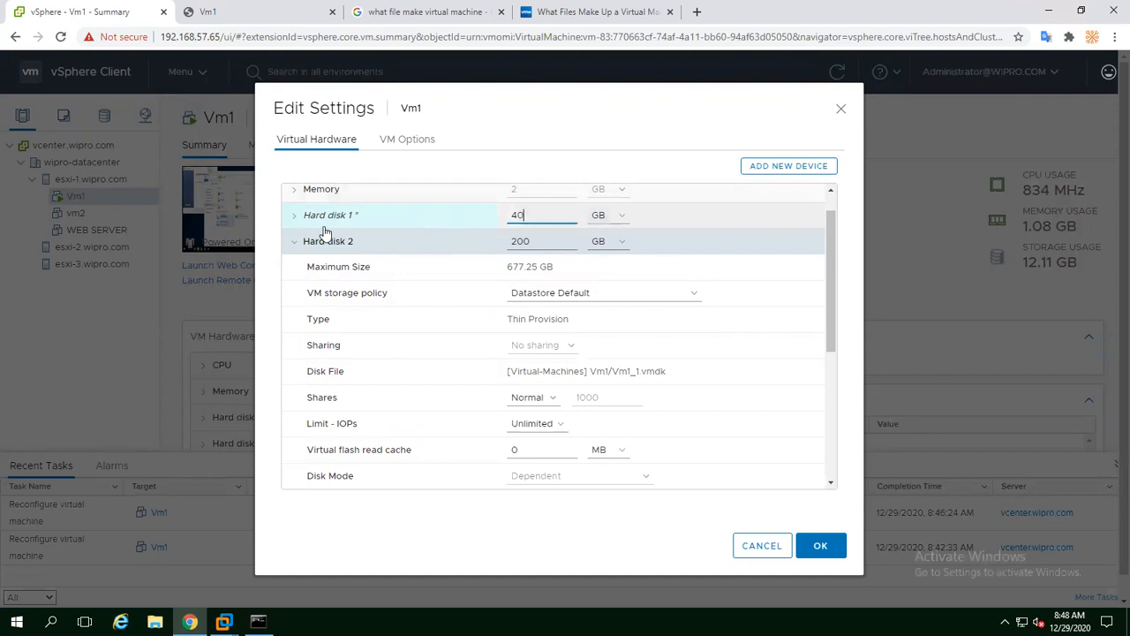
pyautogui.click(819, 541)
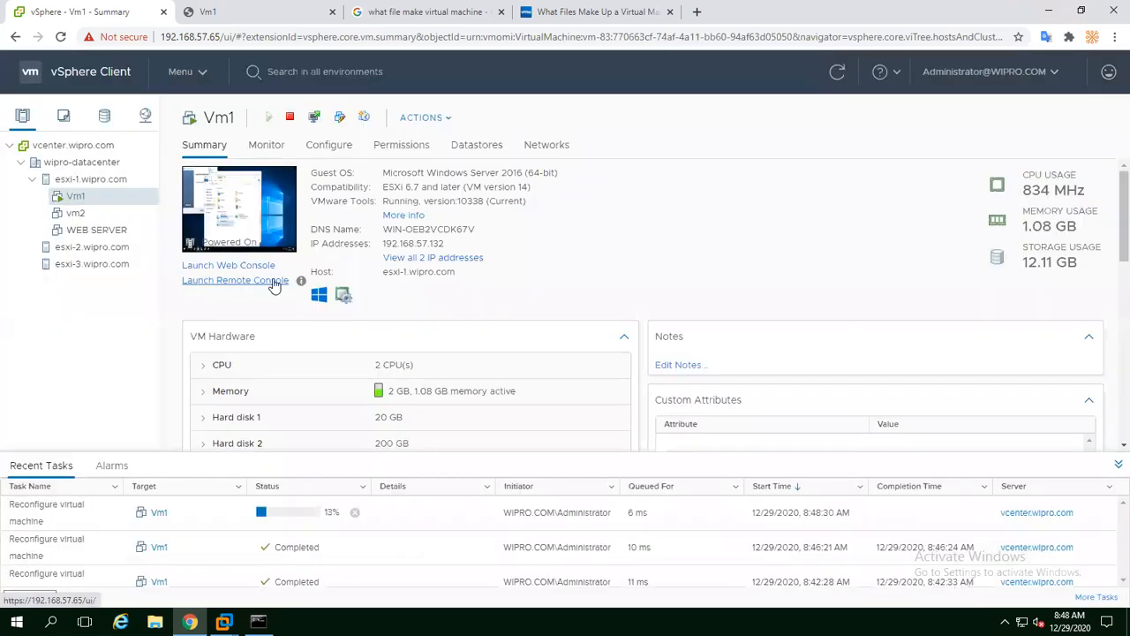
# Return to Vm1's console, close Disk Management and refresh This PC to check the drive sizes.
pyautogui.click(274, 12)
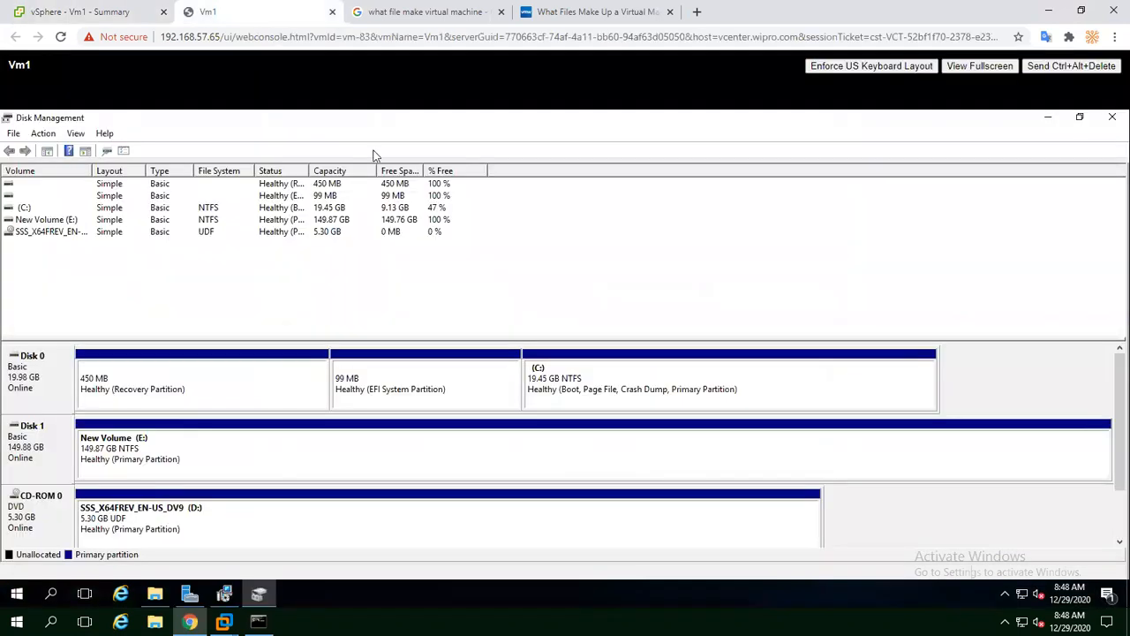
pyautogui.click(1112, 116)
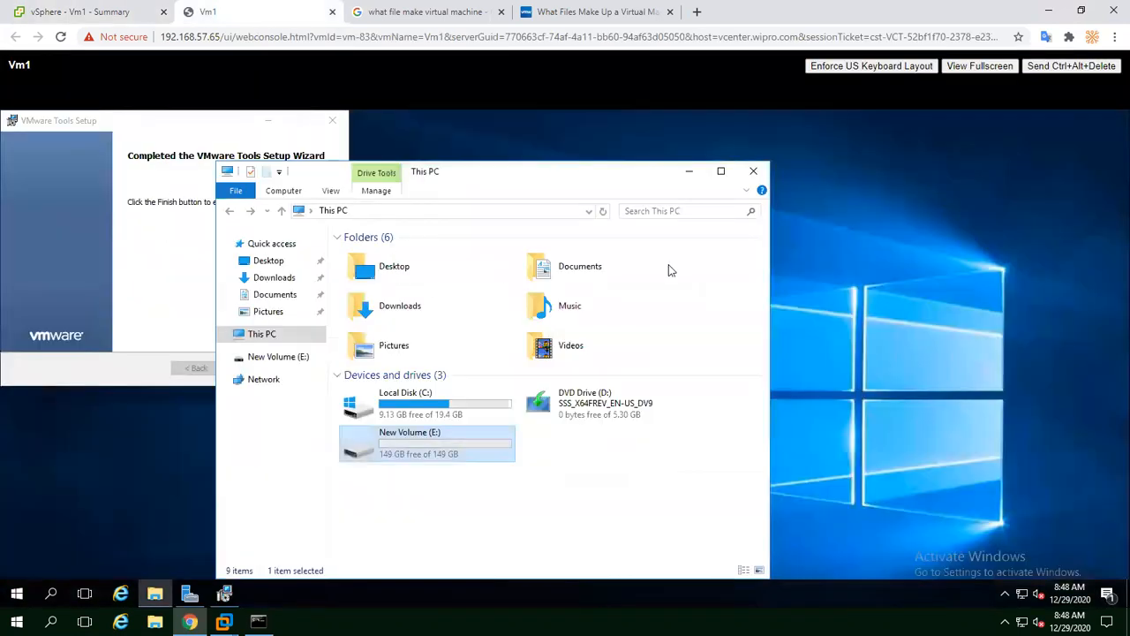
pyautogui.rightClick(628, 476)
pyautogui.click(667, 388)
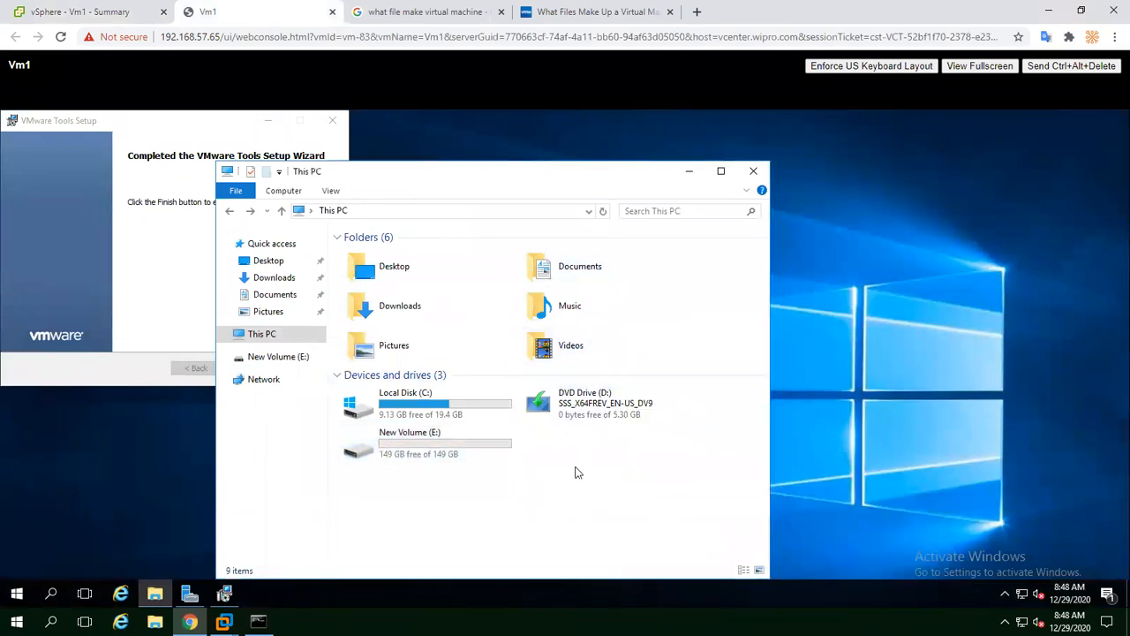
pyautogui.rightClick(571, 463)
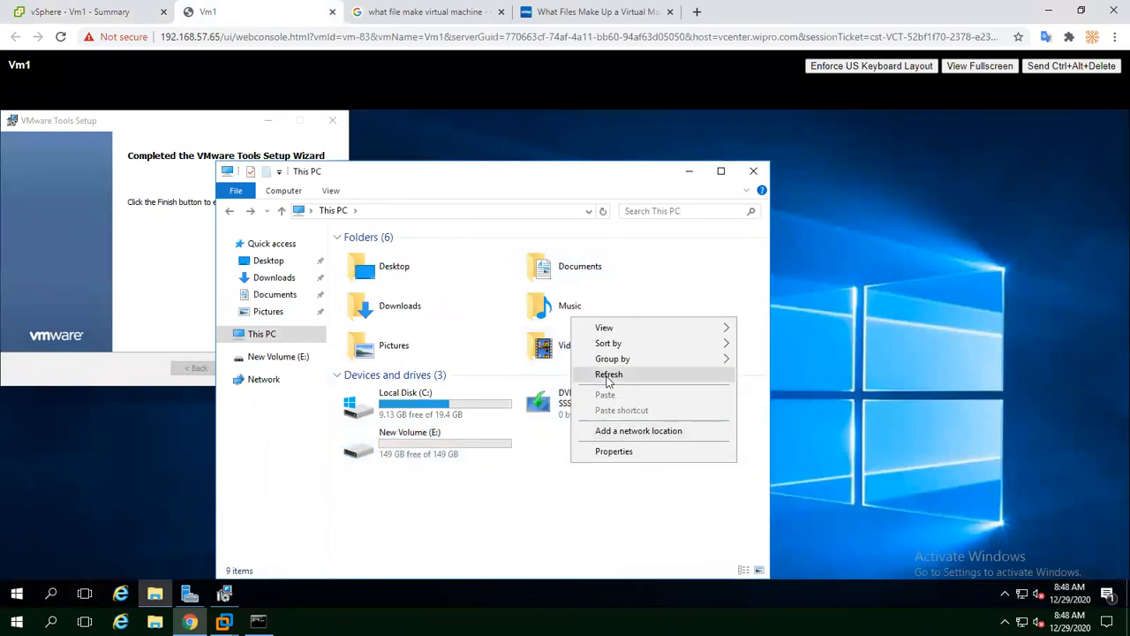
pyautogui.click(608, 374)
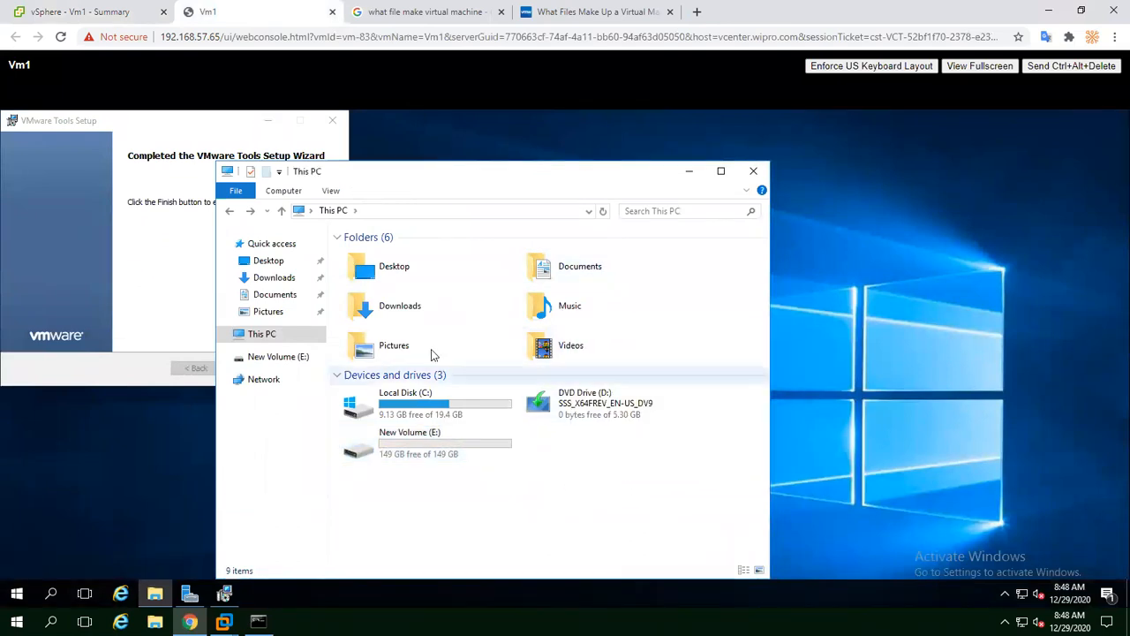
# Reopen Disk Management in the guest and rescan the disks.
pyautogui.rightClick(16, 593)
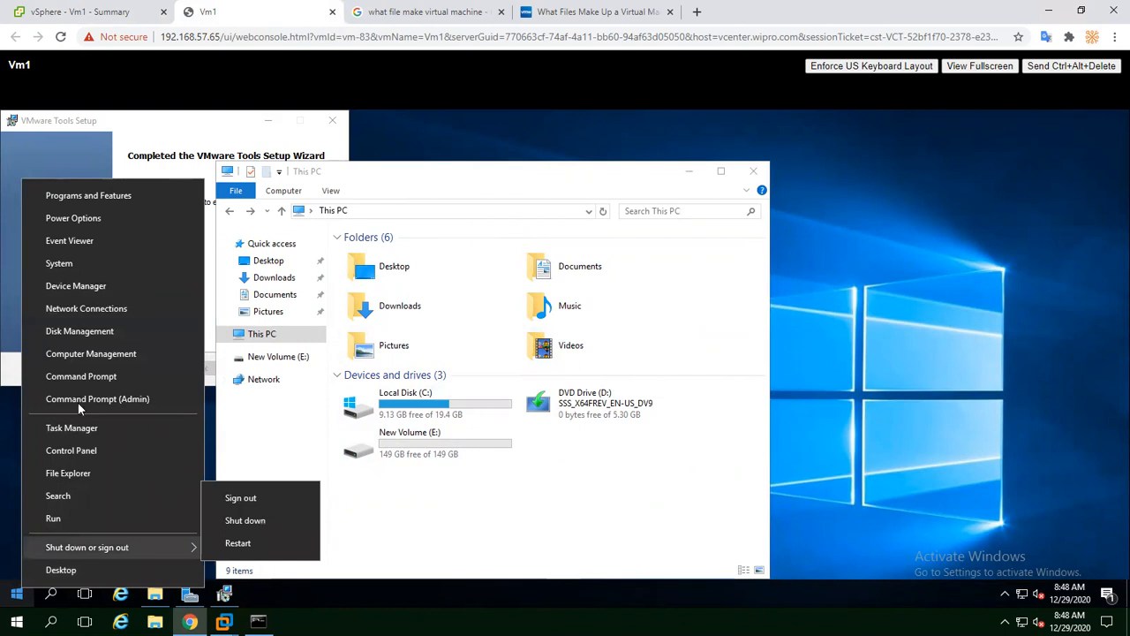
pyautogui.click(88, 331)
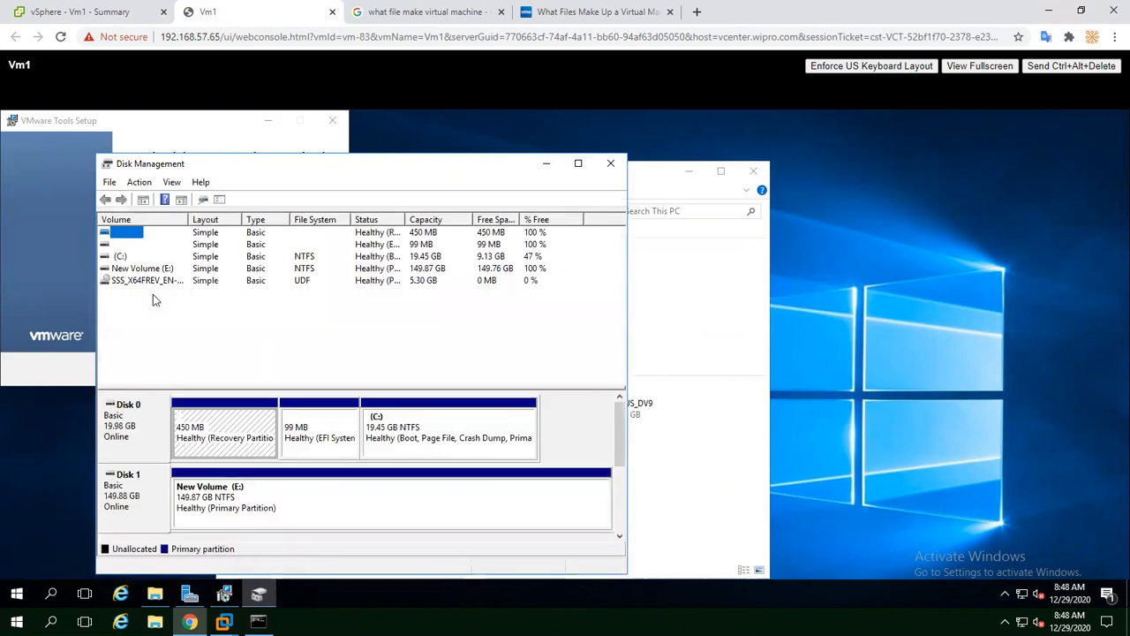
pyautogui.click(140, 183)
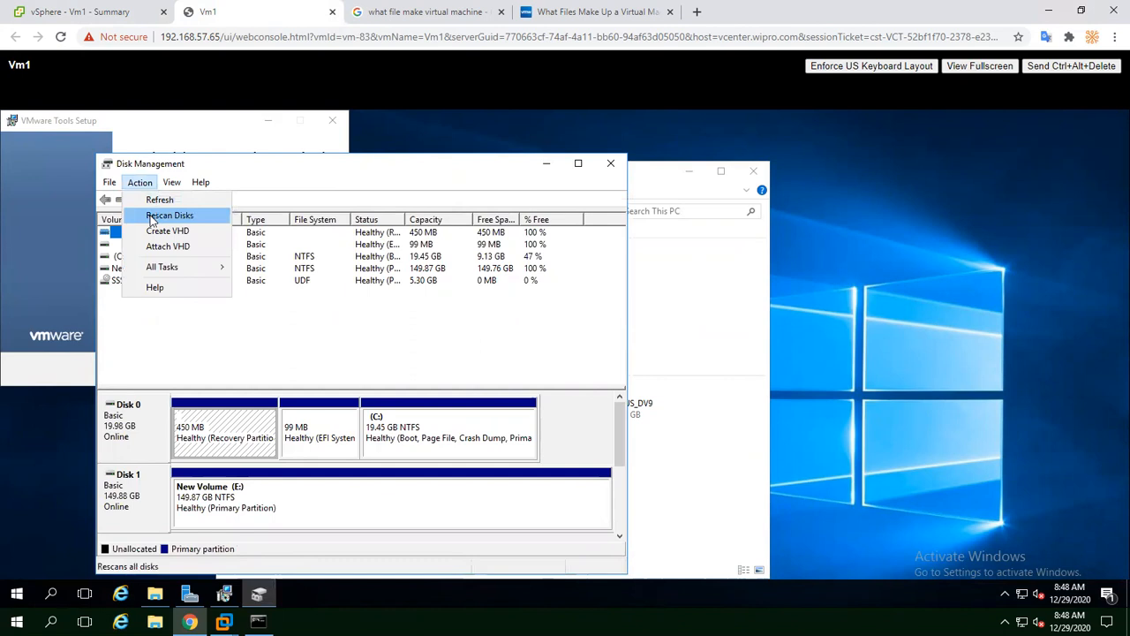
pyautogui.click(152, 215)
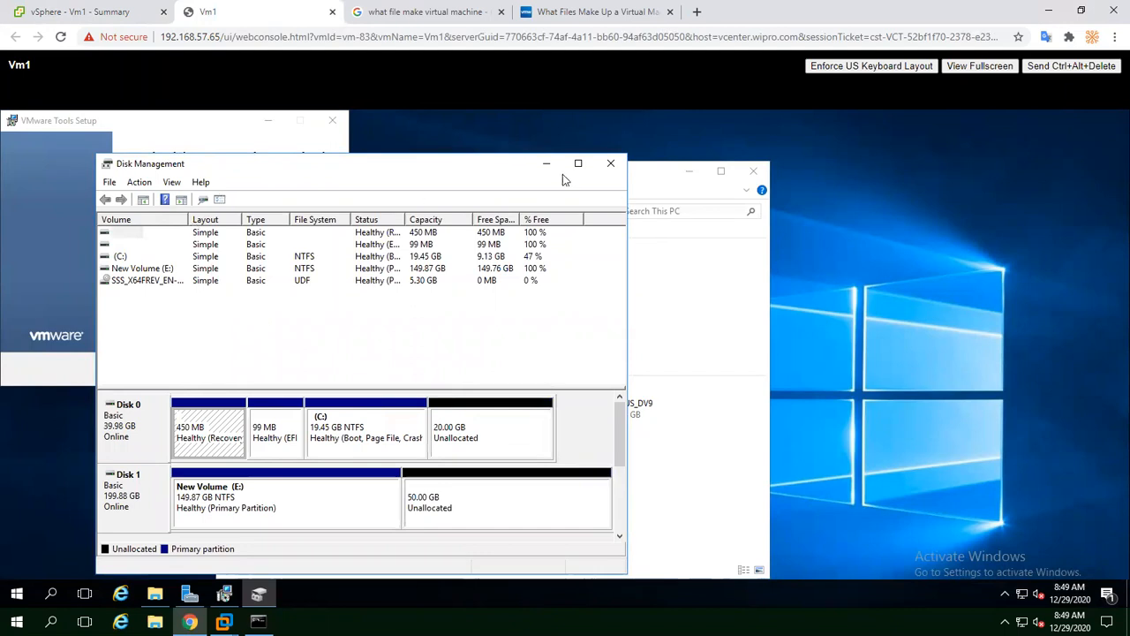
pyautogui.moveTo(455, 169); pyautogui.dragTo(616, 124)
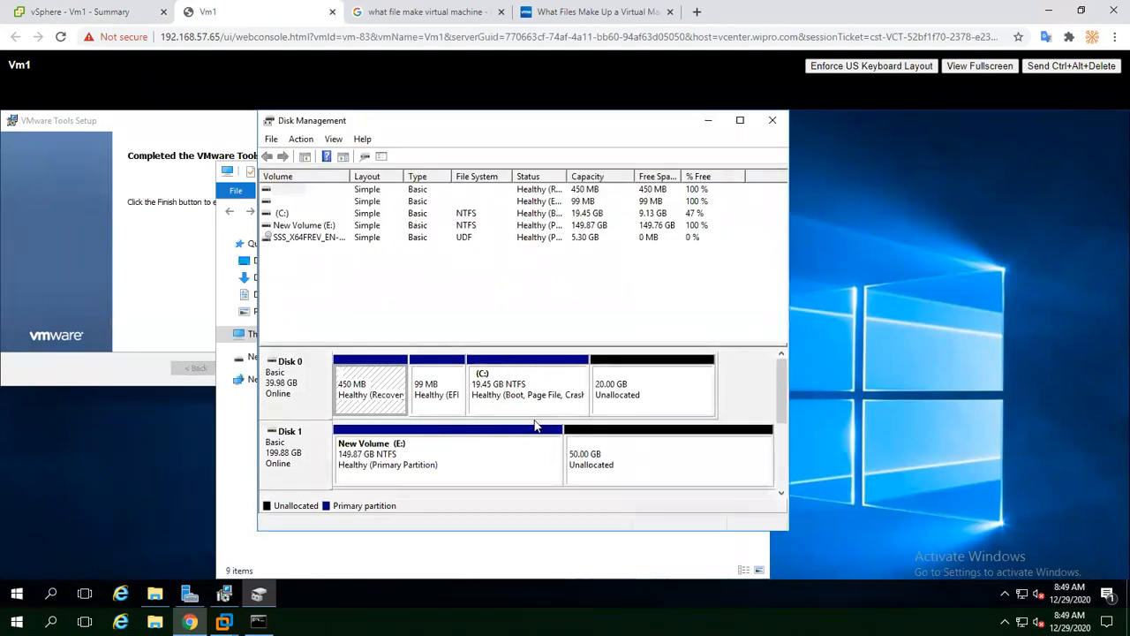
# Extend New Volume (E:) on Disk 1 by the full 51199 MB of unallocated space.
pyautogui.rightClick(523, 449)
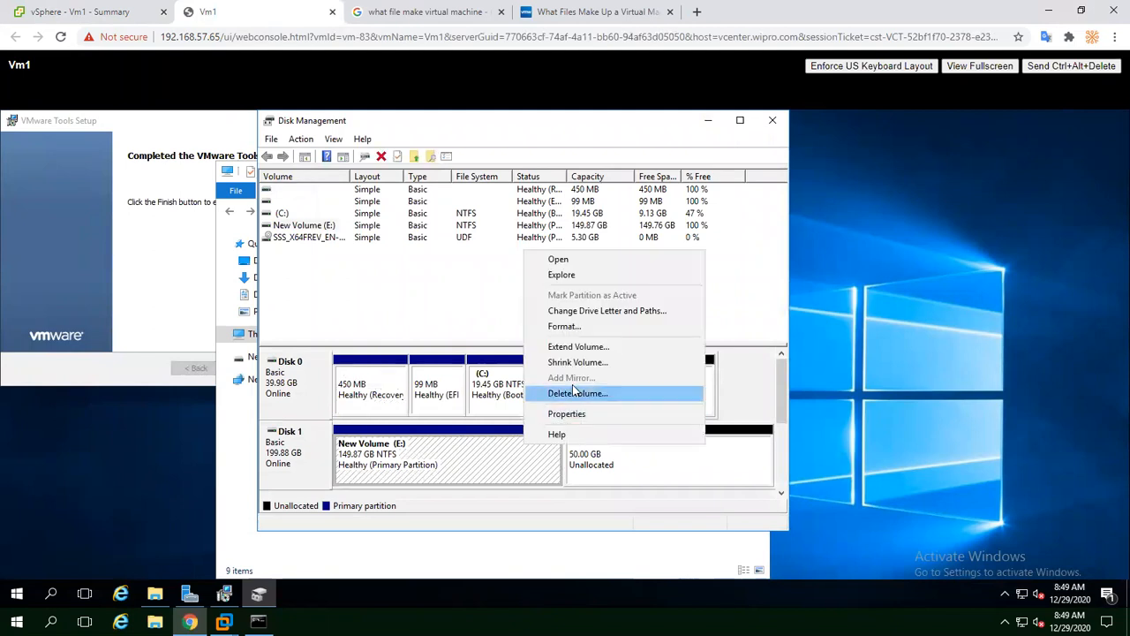
pyautogui.click(579, 349)
pyautogui.click(533, 454)
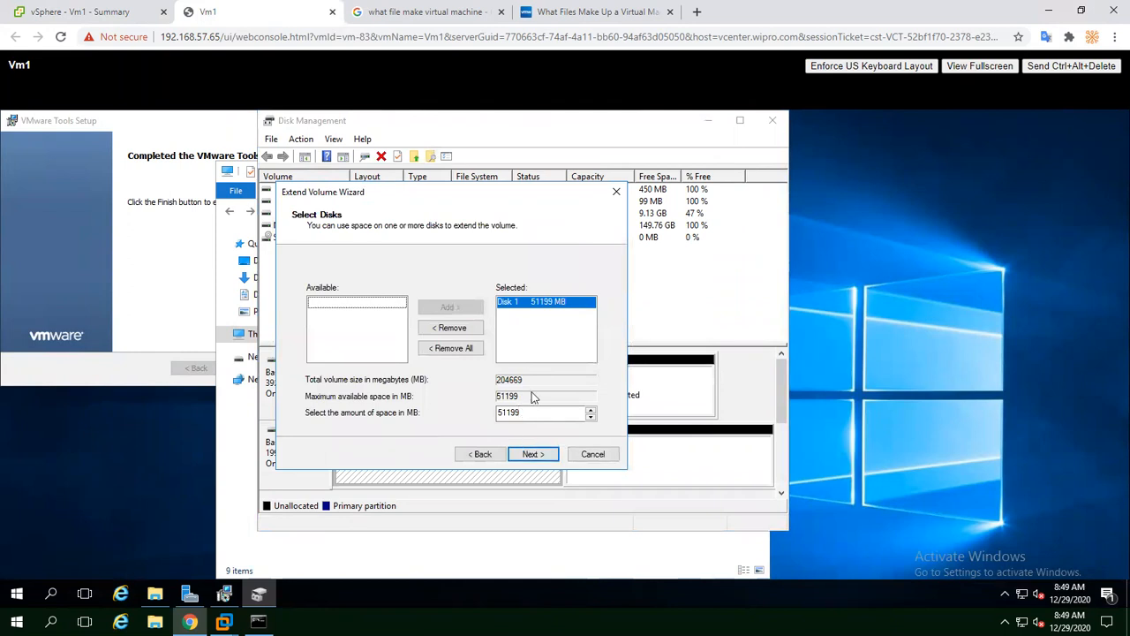
pyautogui.moveTo(530, 414); pyautogui.dragTo(487, 416)
pyautogui.click(533, 455)
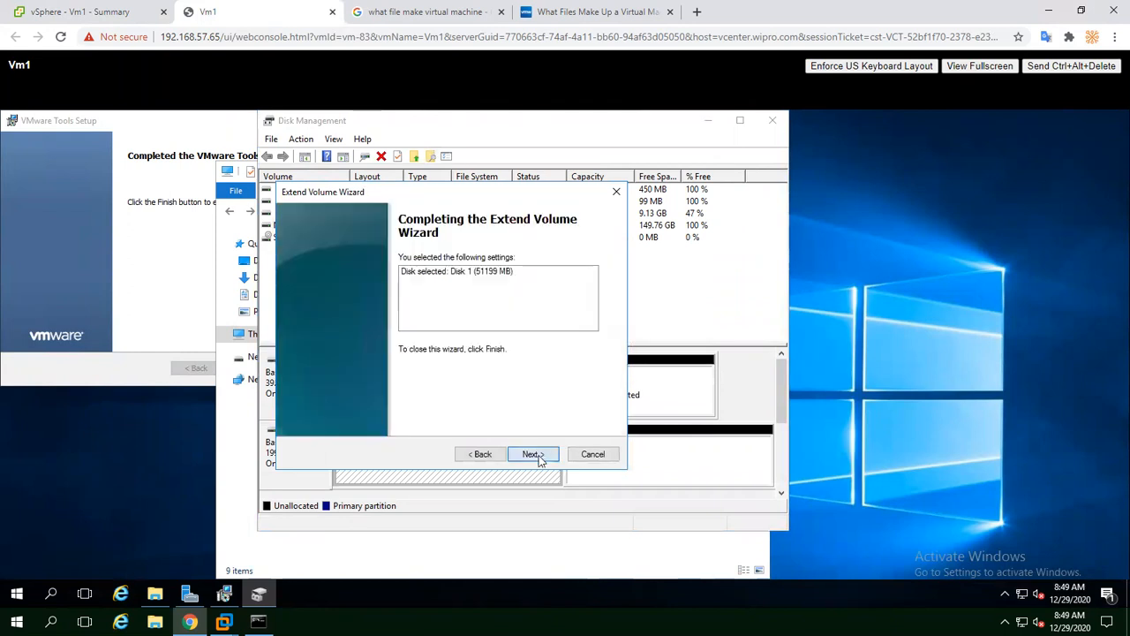
pyautogui.click(534, 454)
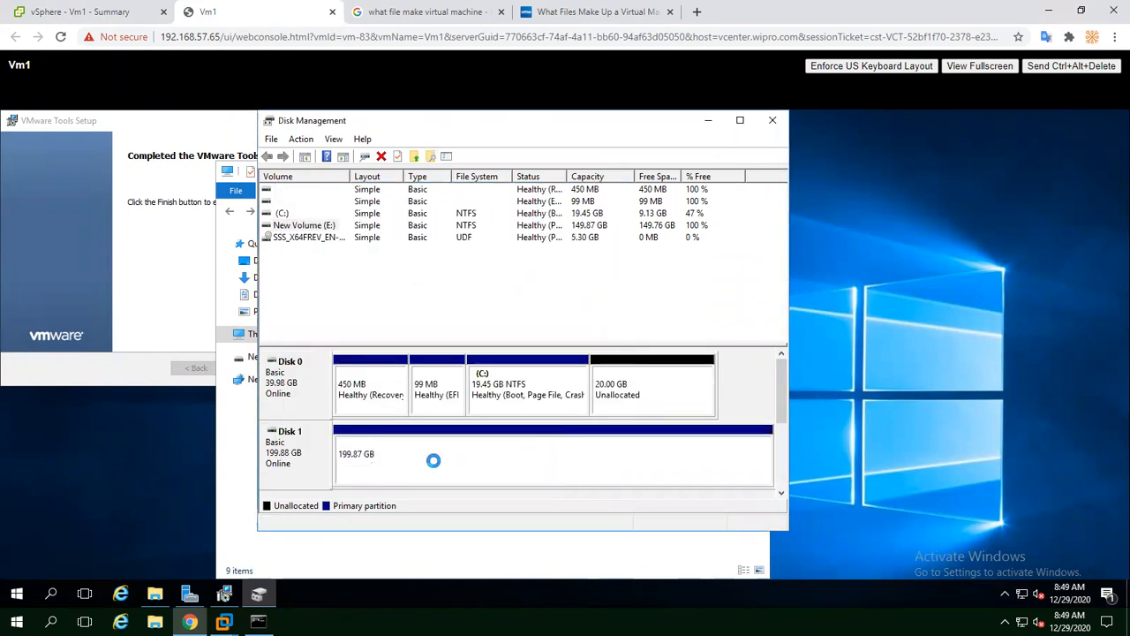
# Extend the C: volume on Disk 0 by the full 20479 MB of unallocated space.
pyautogui.click(573, 399)
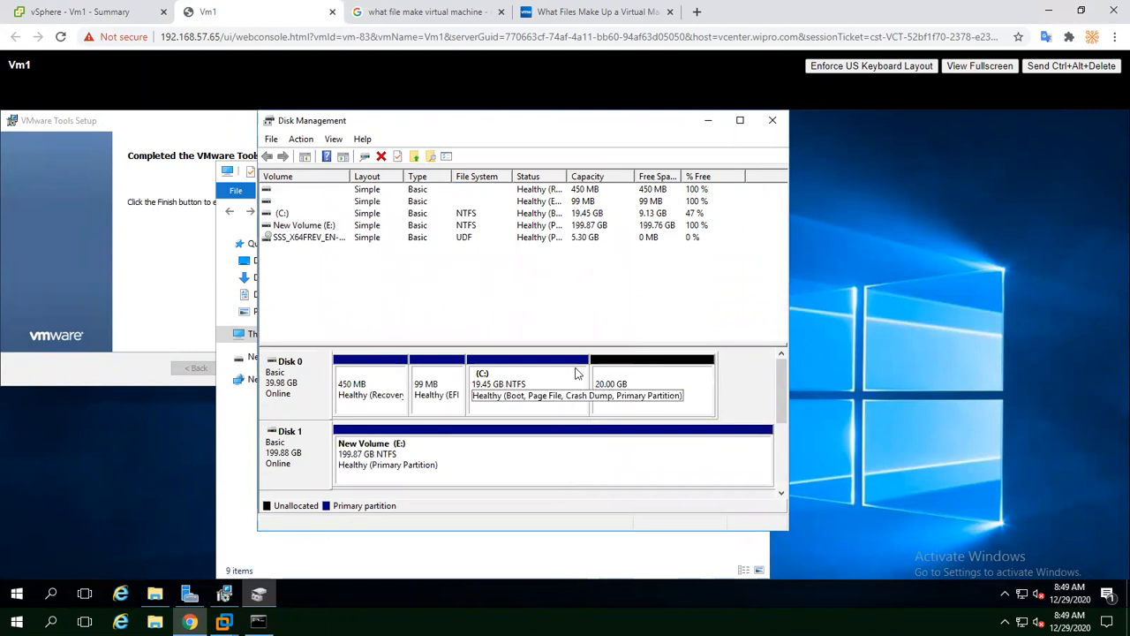
pyautogui.rightClick(577, 372)
pyautogui.click(609, 465)
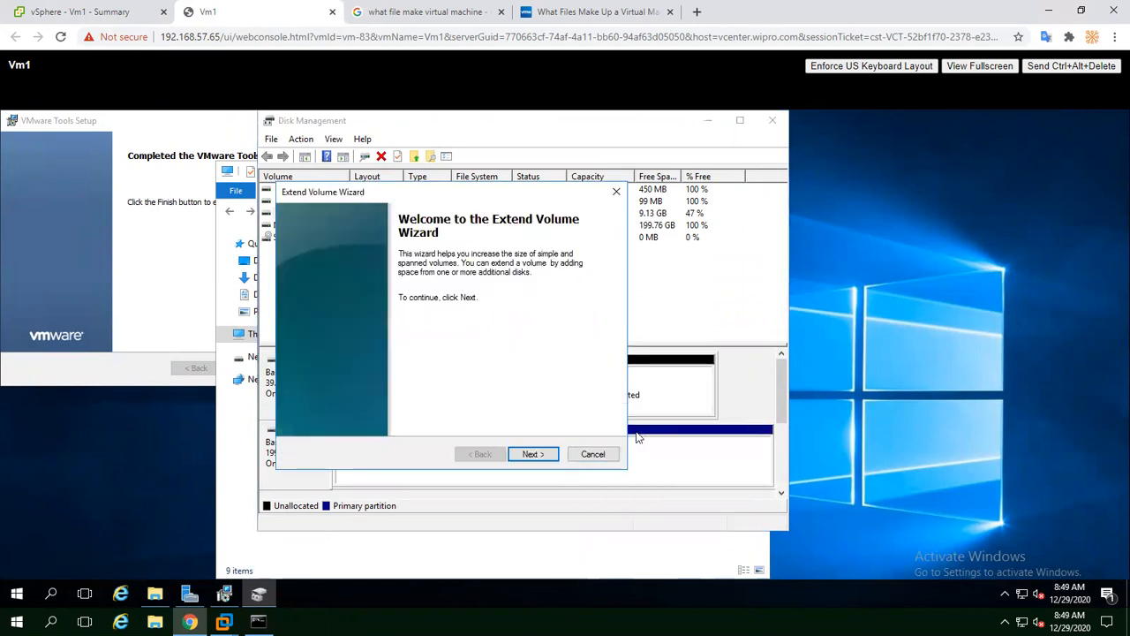
pyautogui.click(531, 455)
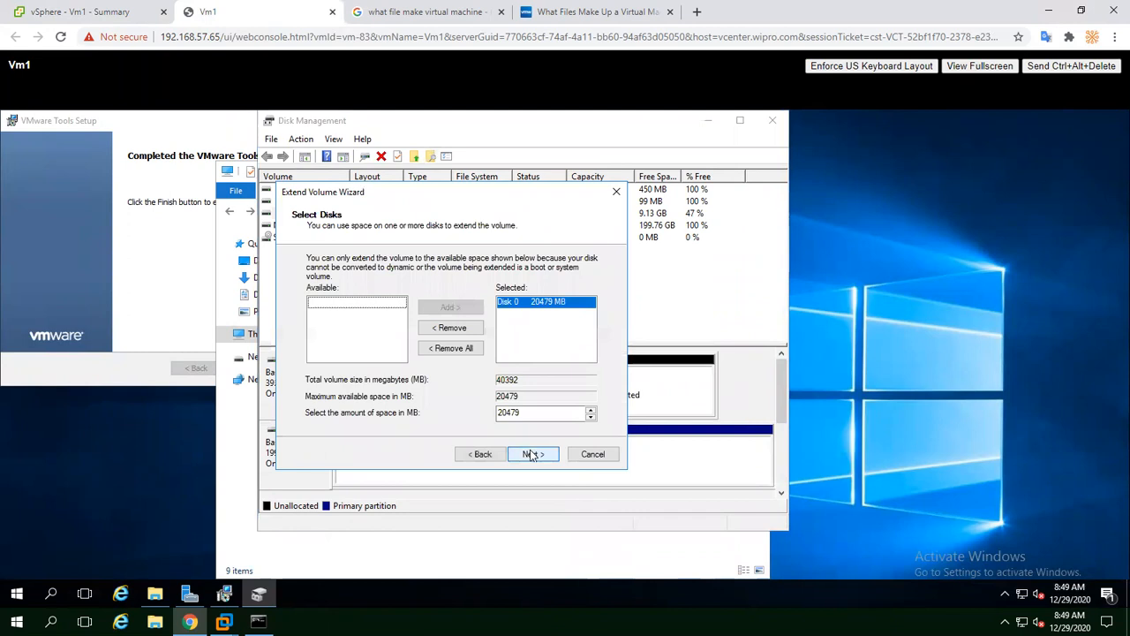
pyautogui.click(531, 455)
pyautogui.click(533, 455)
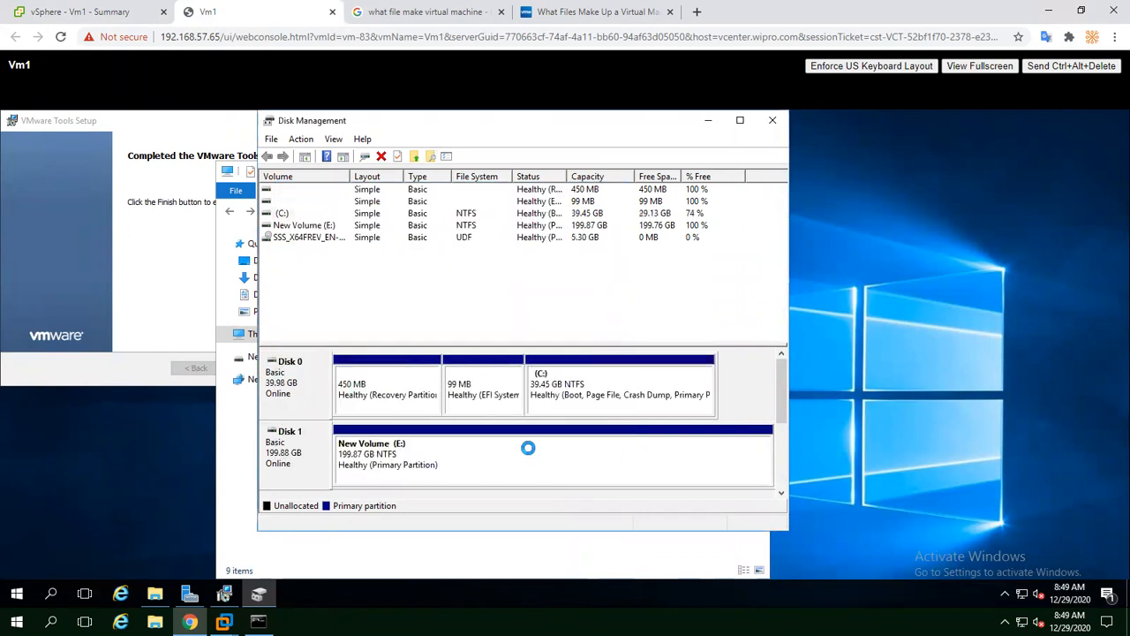
# Close Disk Management and refresh This PC to check the capacities of C: and E:.
pyautogui.click(773, 120)
pyautogui.rightClick(442, 486)
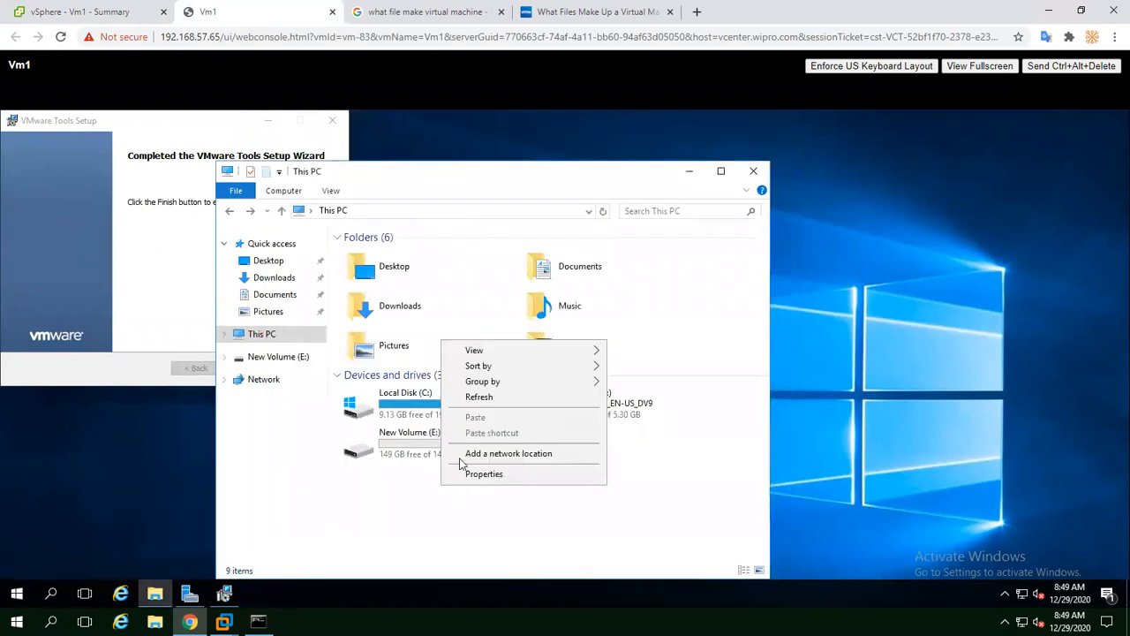
pyautogui.click(477, 399)
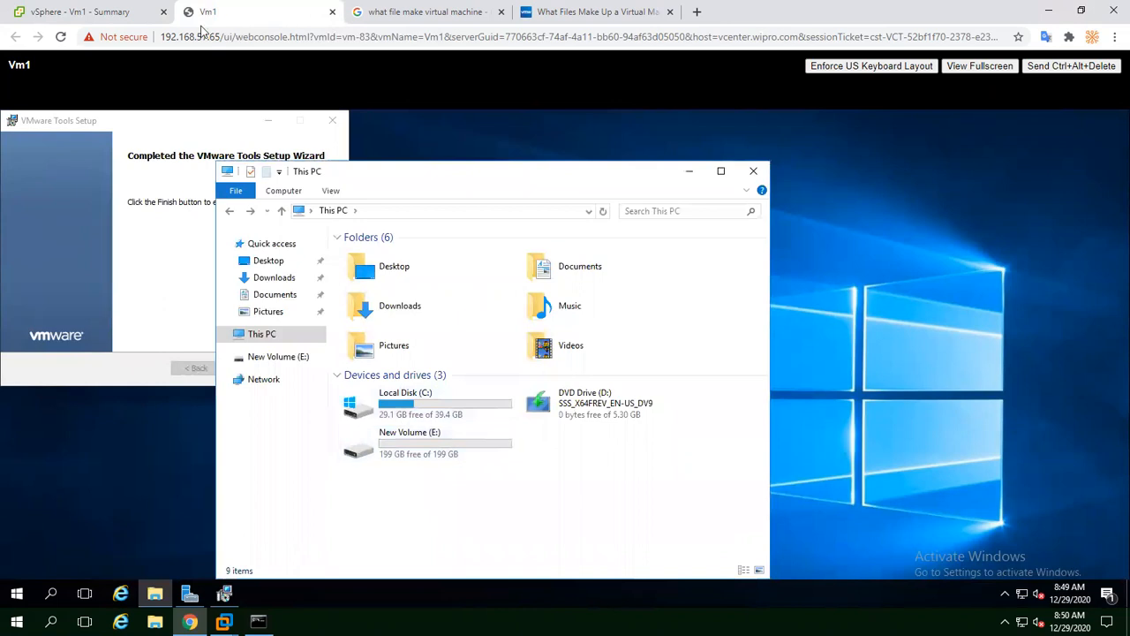
# Return to the vSphere Client, open vm2's settings and try adding a new hard disk, discarding the new device.
pyautogui.click(106, 16)
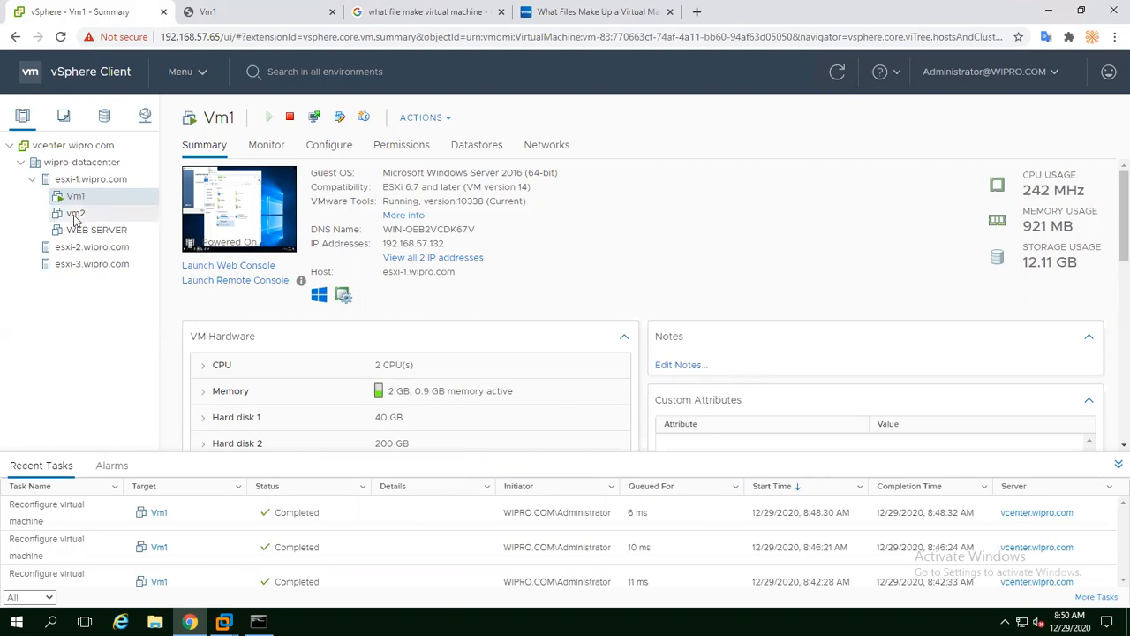
pyautogui.rightClick(76, 216)
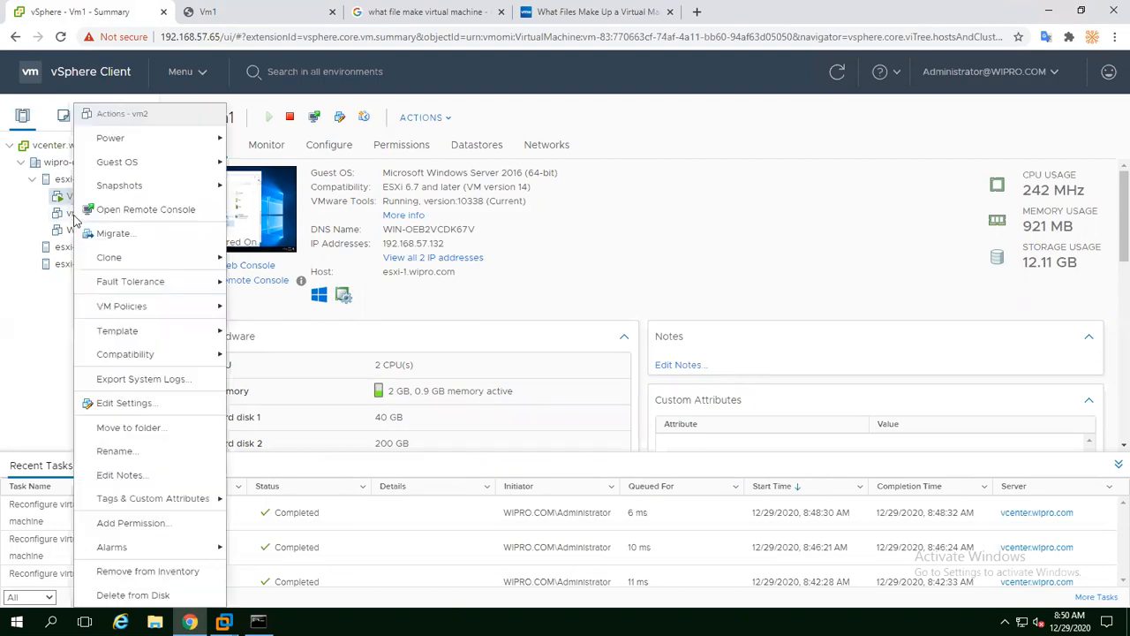
pyautogui.click(132, 404)
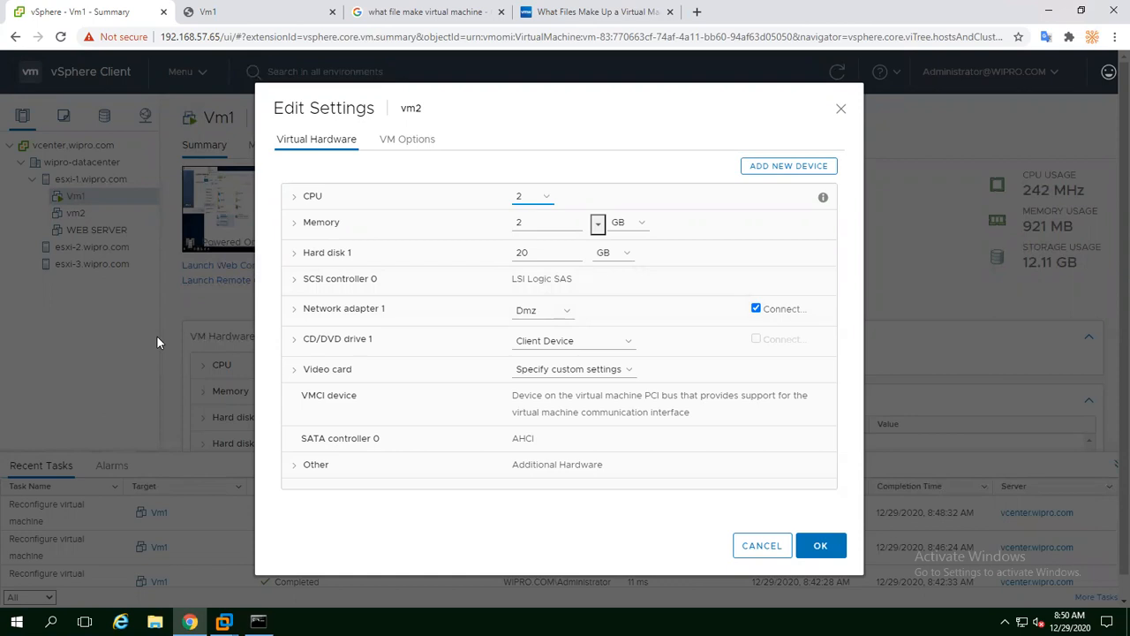
pyautogui.click(755, 168)
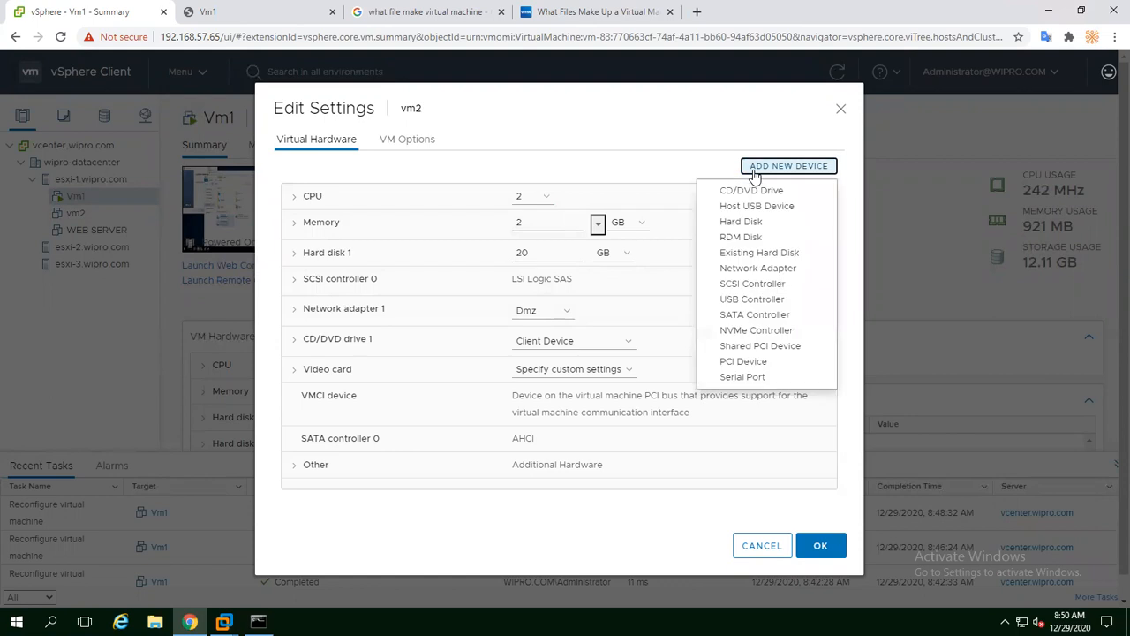
pyautogui.click(730, 221)
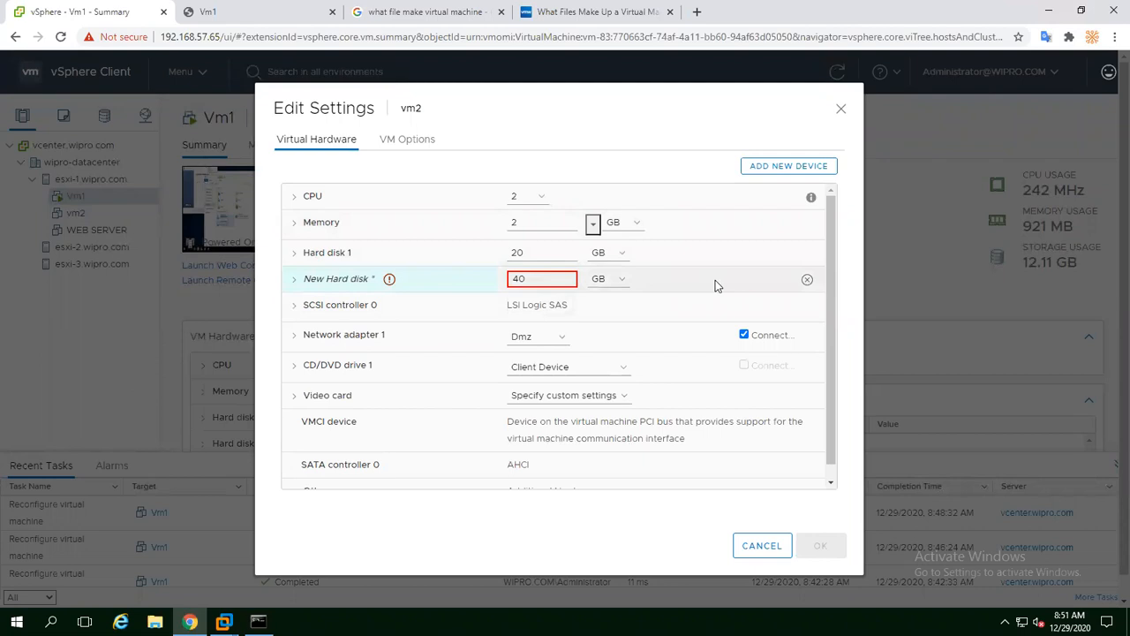
pyautogui.click(806, 282)
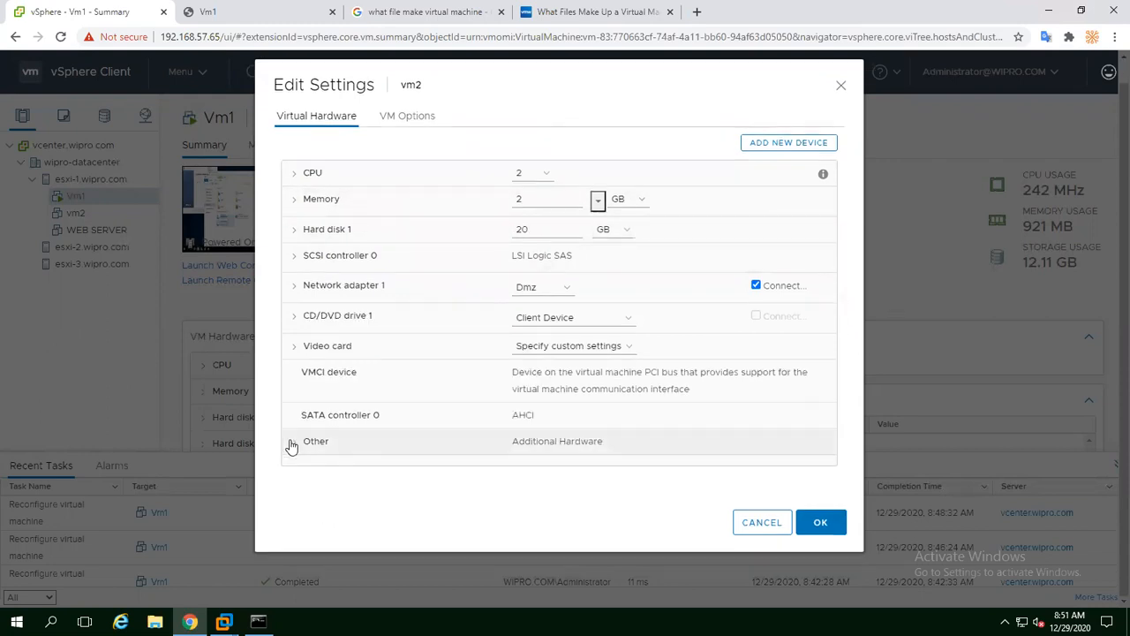
# Examine vm2's additional hardware under Other and the categories in its VM Options.
pyautogui.click(292, 446)
pyautogui.scroll(-3, 398, 439)
pyautogui.scroll(1, 402, 439)
pyautogui.scroll(-1, 402, 439)
pyautogui.scroll(2, 402, 439)
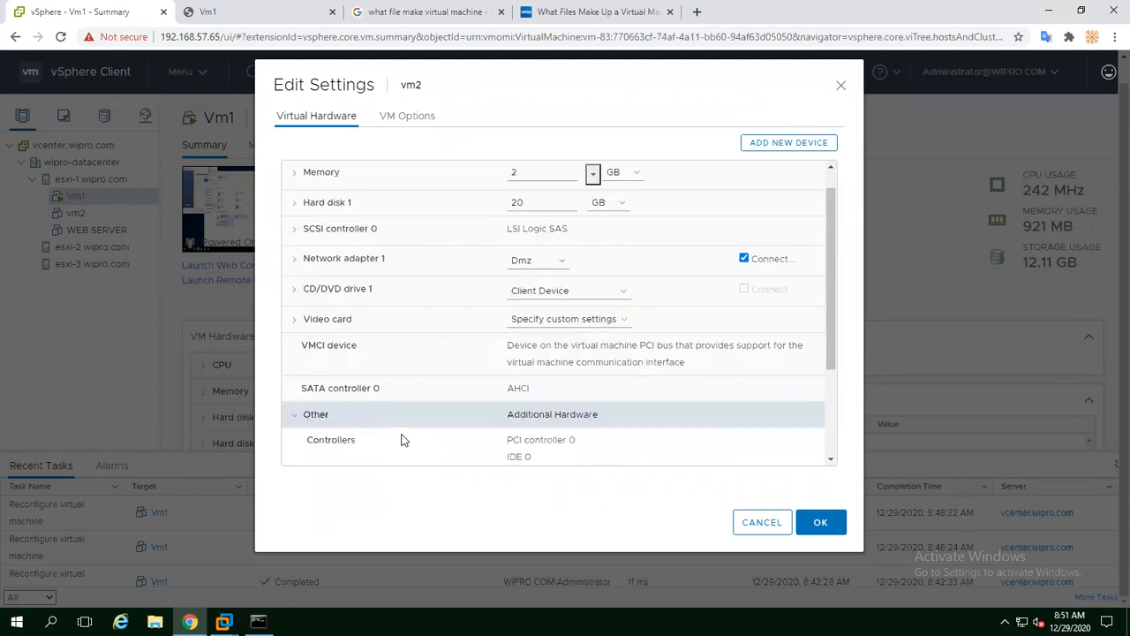
pyautogui.scroll(1, 402, 439)
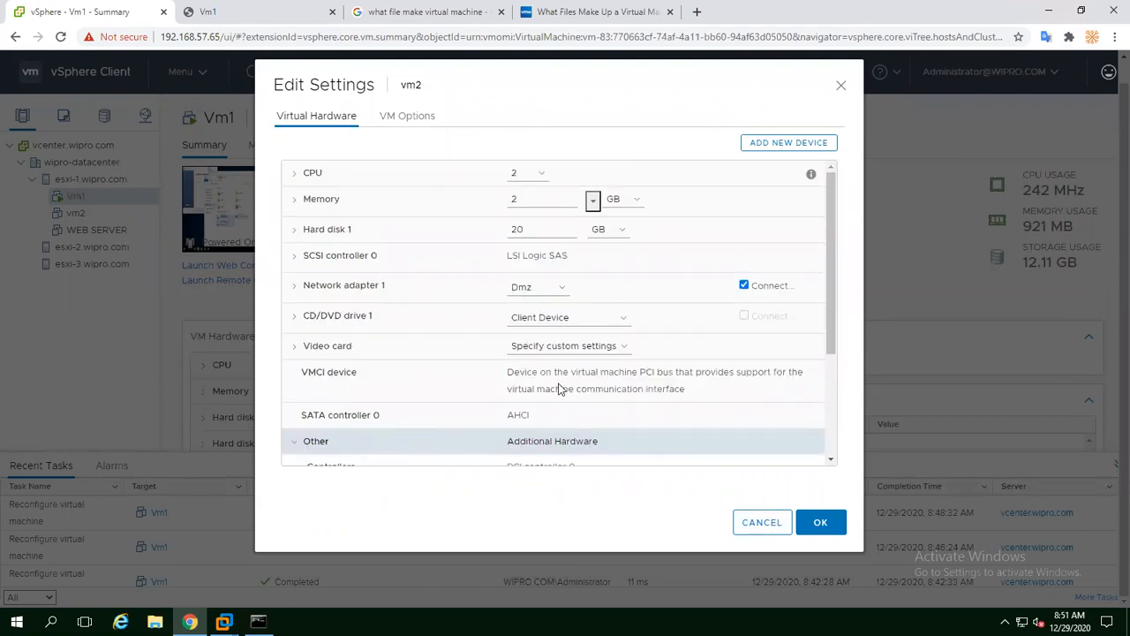
pyautogui.click(403, 122)
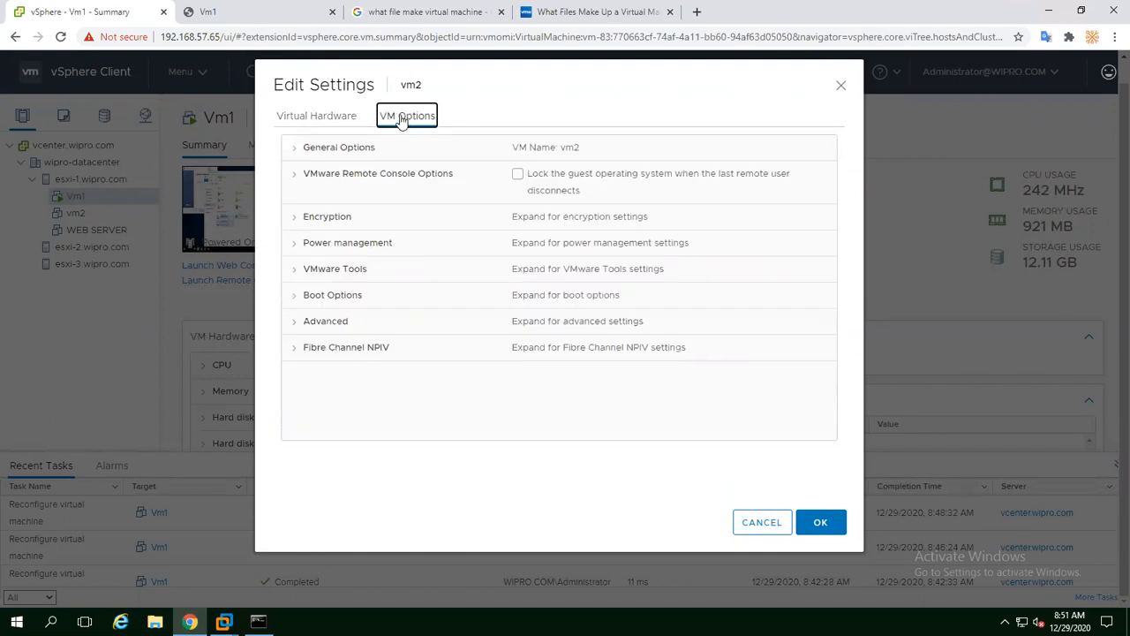
pyautogui.click(326, 120)
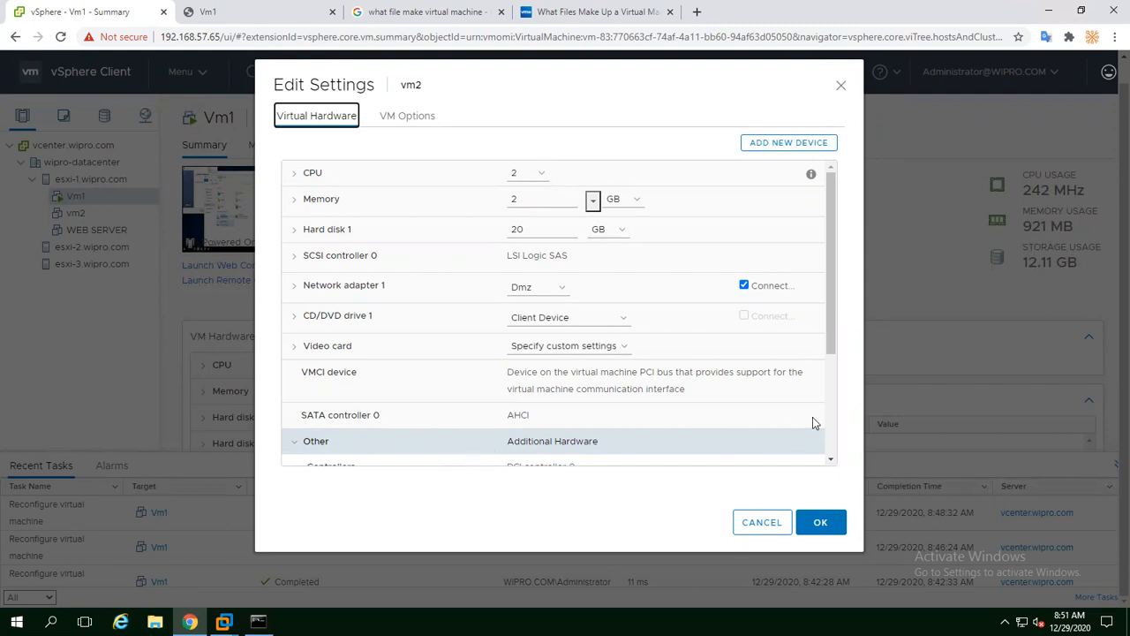
pyautogui.moveTo(835, 308); pyautogui.dragTo(845, 281)
# Try to attach the existing disk Vm1_1.vmdk from the Vm1 folder of the Virtual-Machines datastore to vm2, and cancel the settings.
pyautogui.click(780, 144)
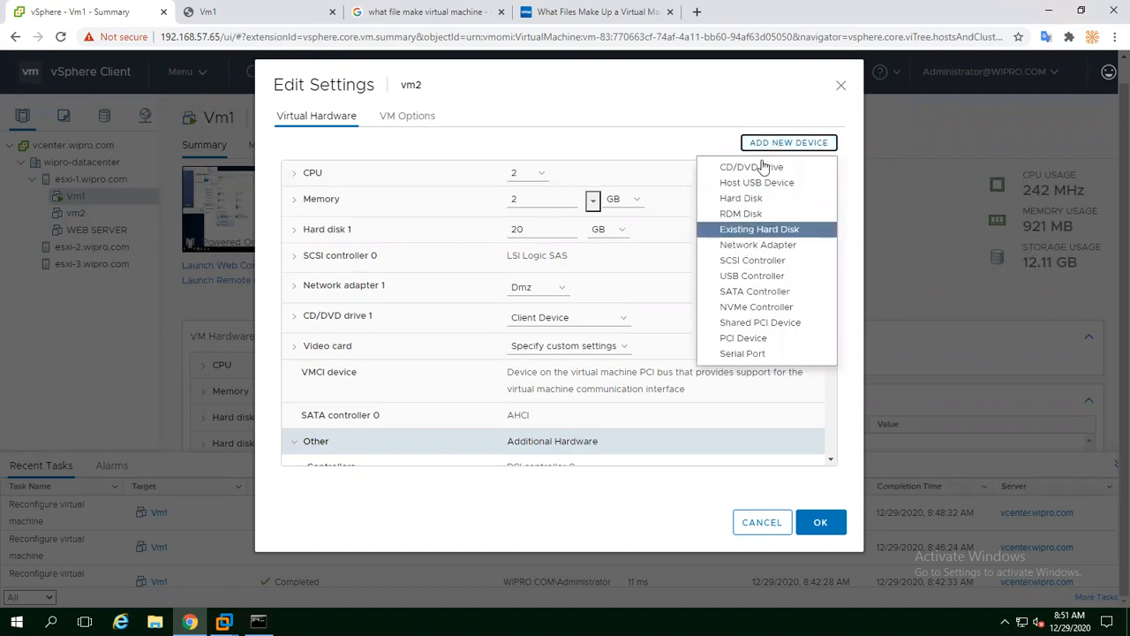
pyautogui.click(736, 232)
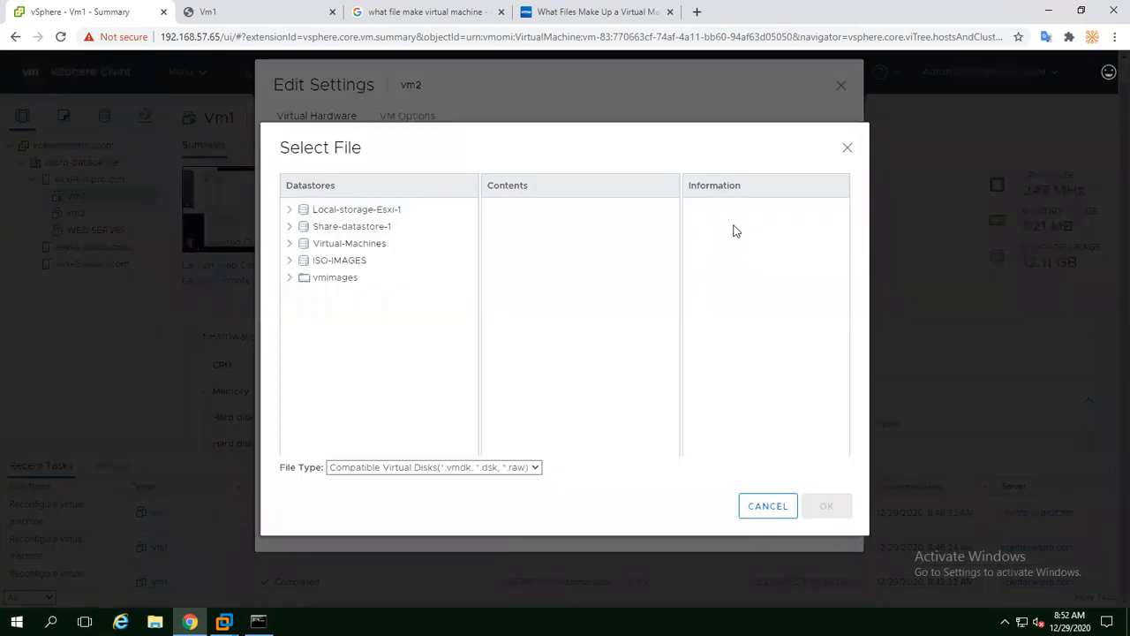
pyautogui.click(318, 245)
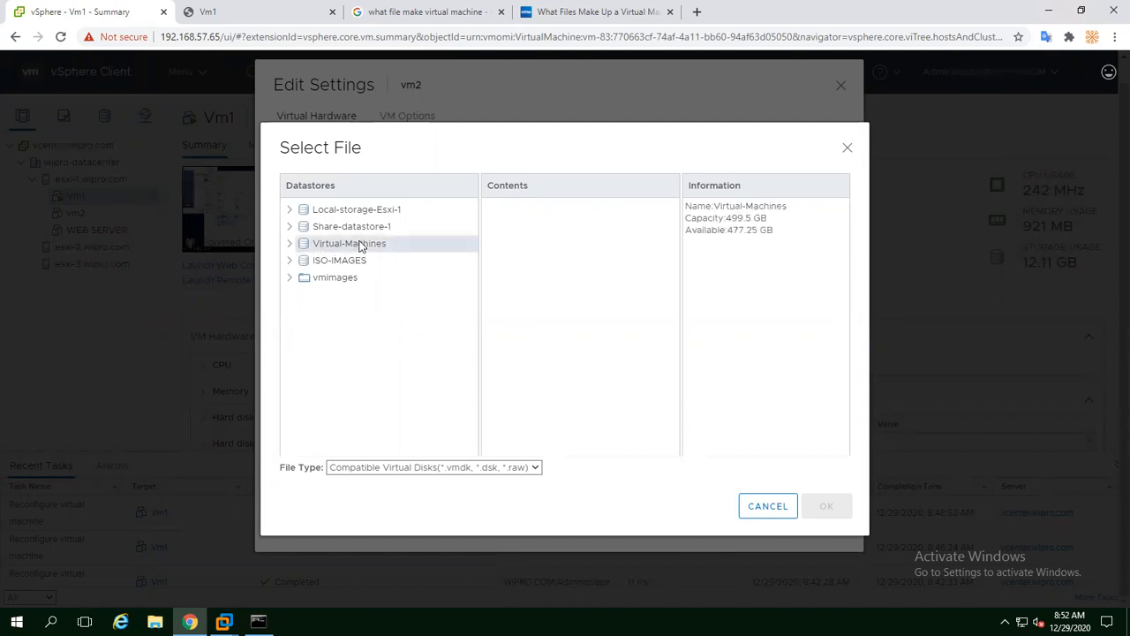
pyautogui.click(288, 246)
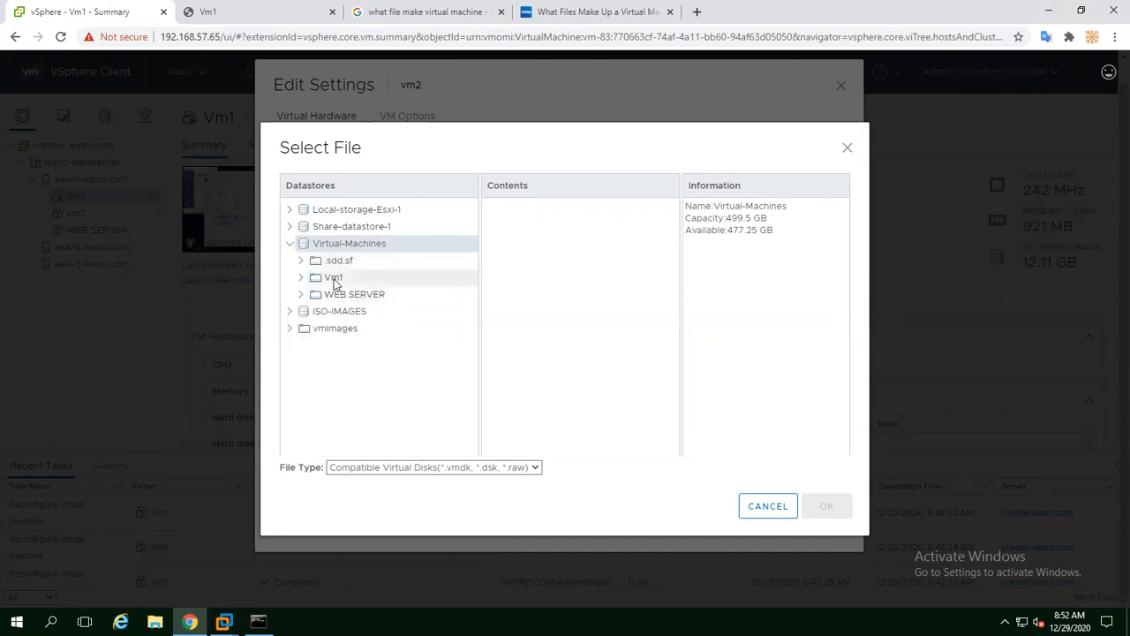
pyautogui.click(331, 277)
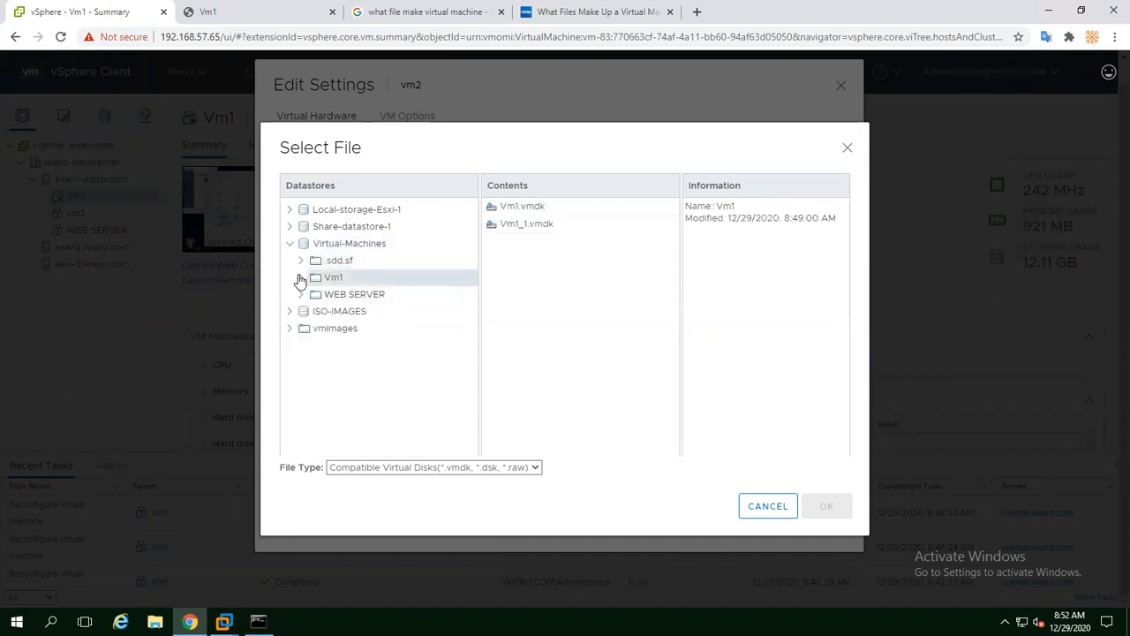
pyautogui.click(510, 226)
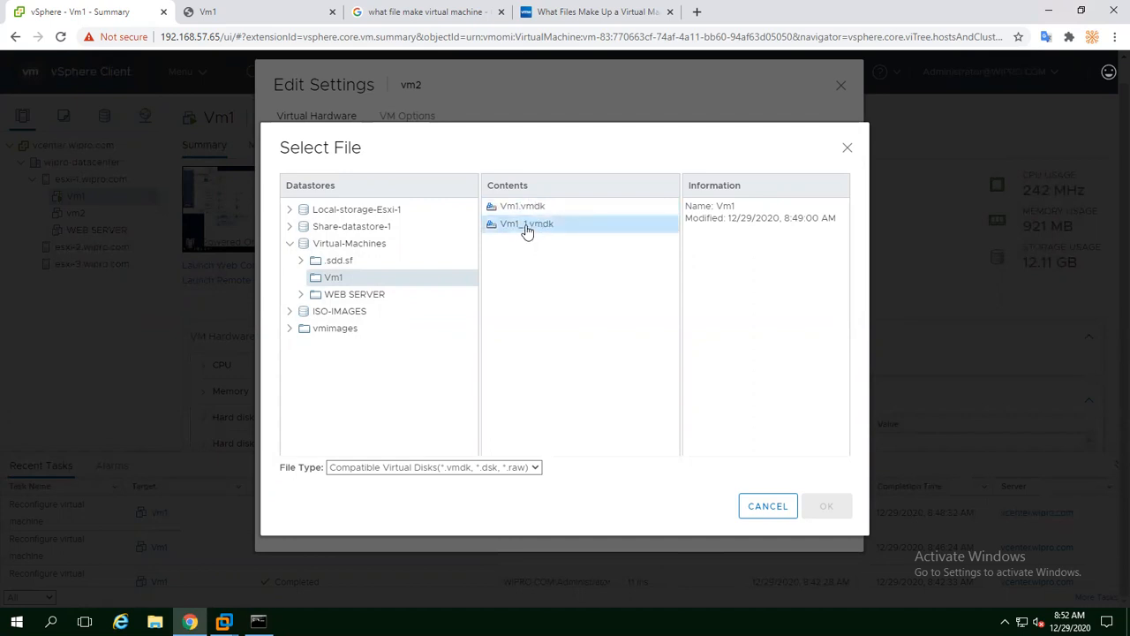
pyautogui.click(526, 227)
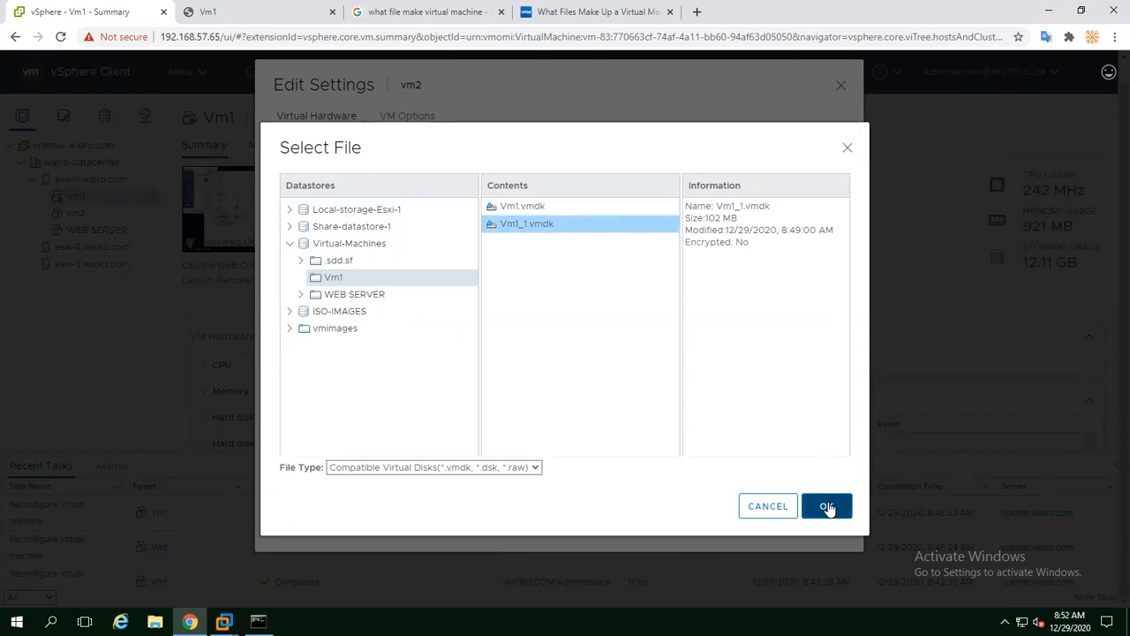
pyautogui.click(764, 507)
pyautogui.click(760, 523)
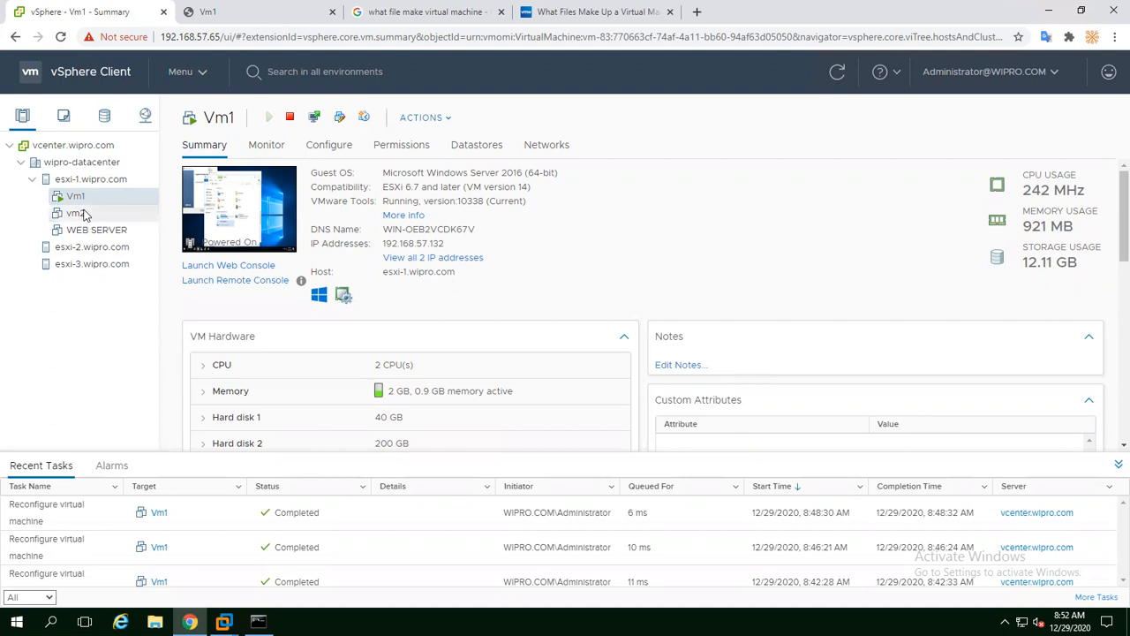
# Reopen vm2's settings to view the device types that can be added, and close them without changes.
pyautogui.rightClick(86, 216)
pyautogui.click(125, 413)
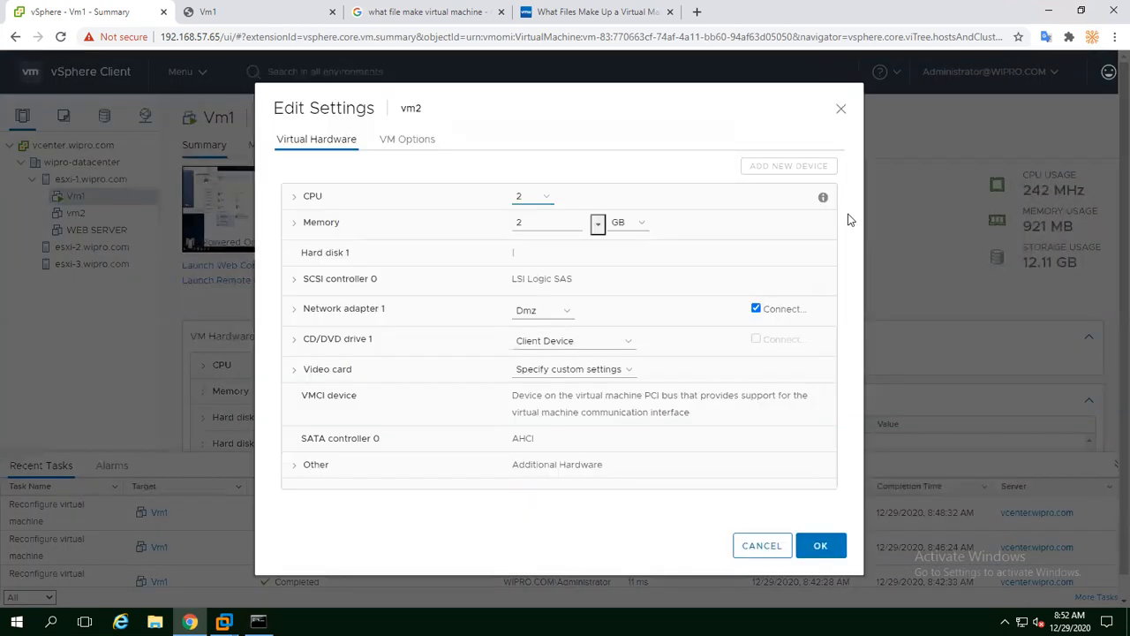
pyautogui.click(767, 170)
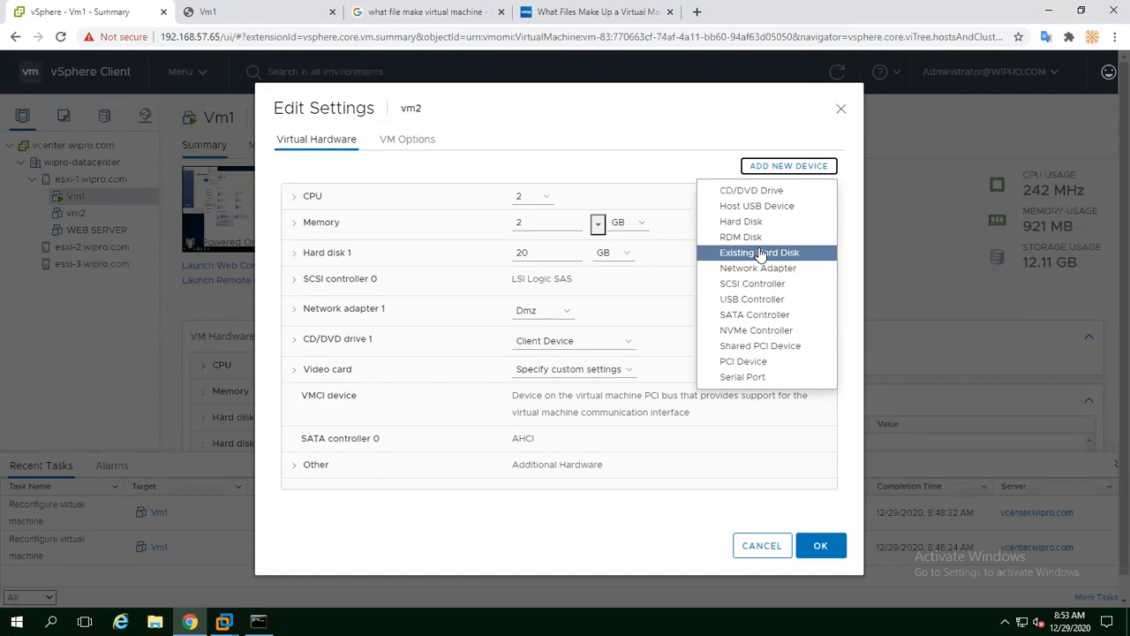
pyautogui.click(757, 546)
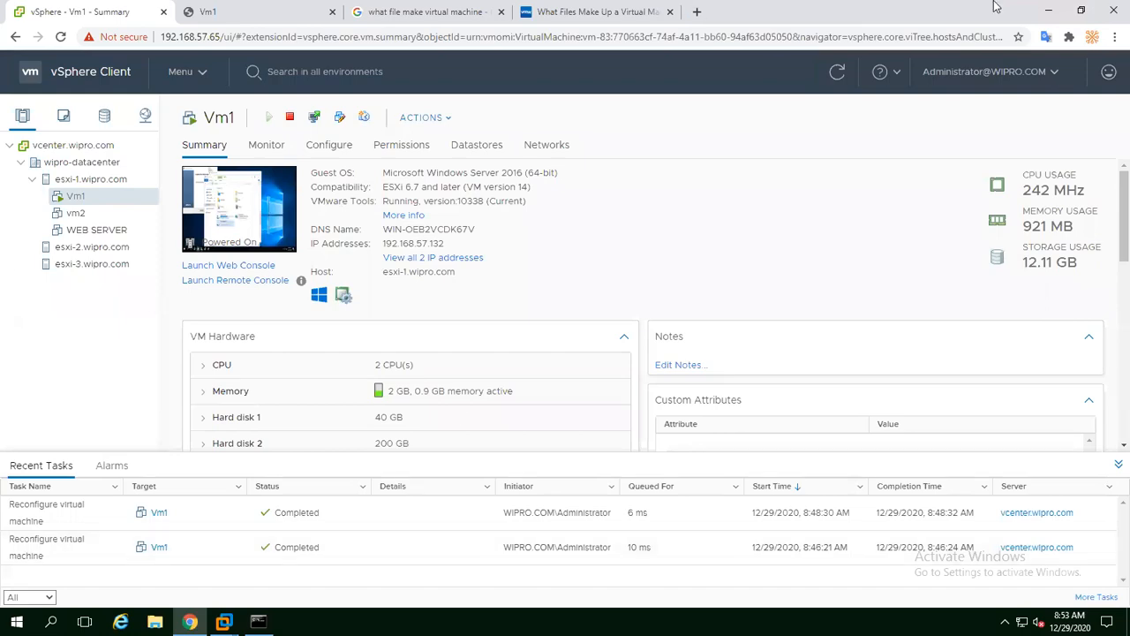
# Minimize the browser and the remote session, and open a maximized Notepad window on the local desktop.
pyautogui.click(1051, 10)
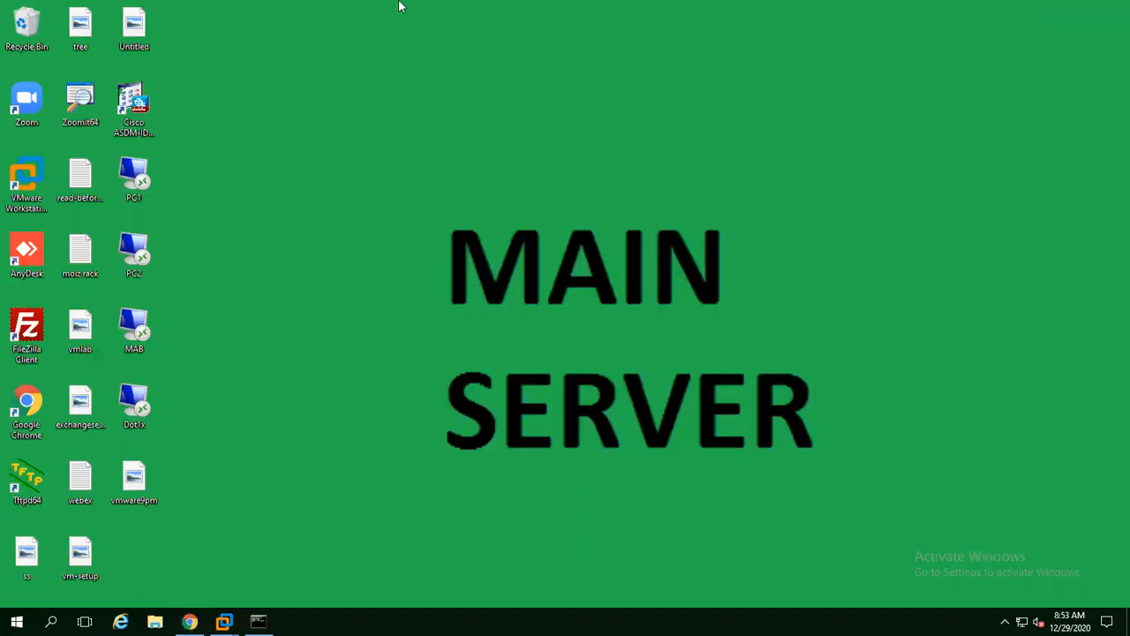
pyautogui.click(848, 8)
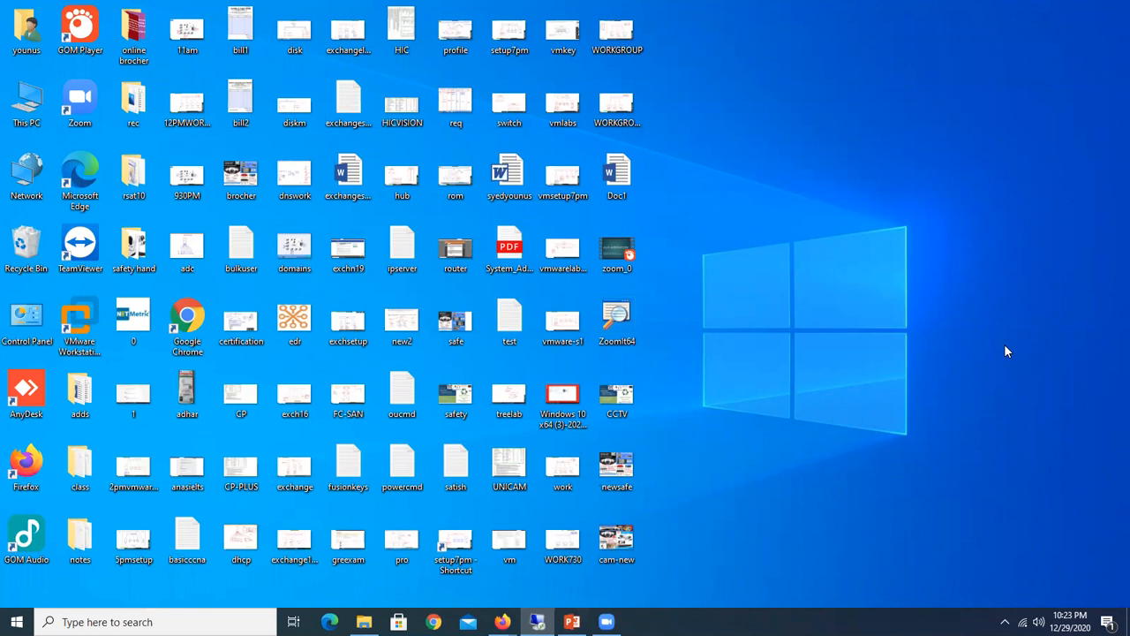
pyautogui.press('super+r')
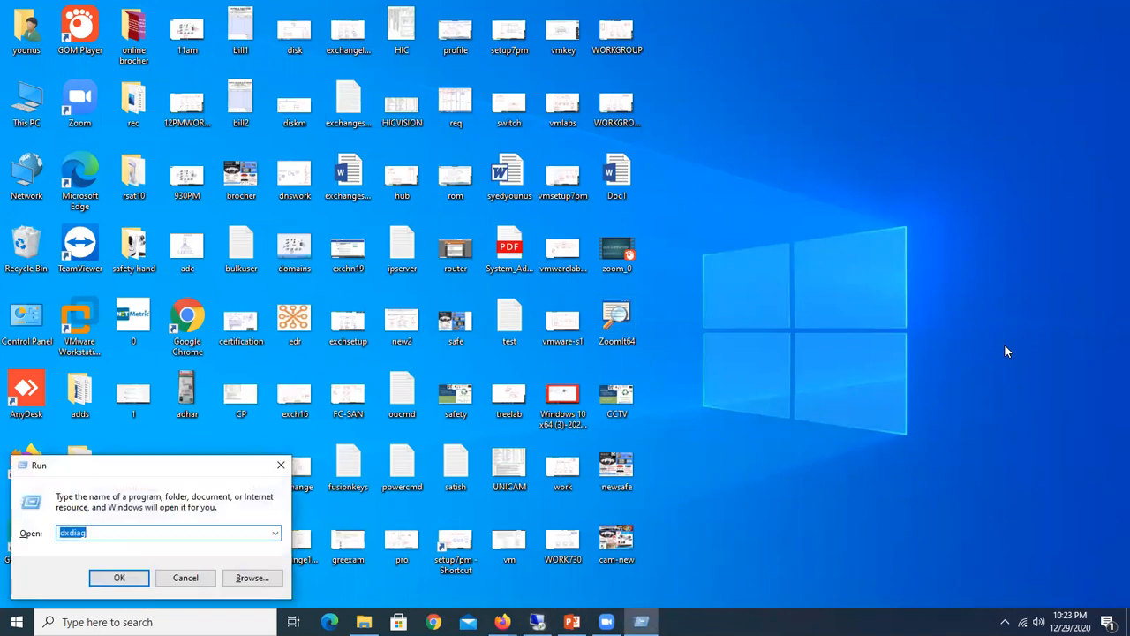
pyautogui.write('notepad')
pyautogui.press('Return')
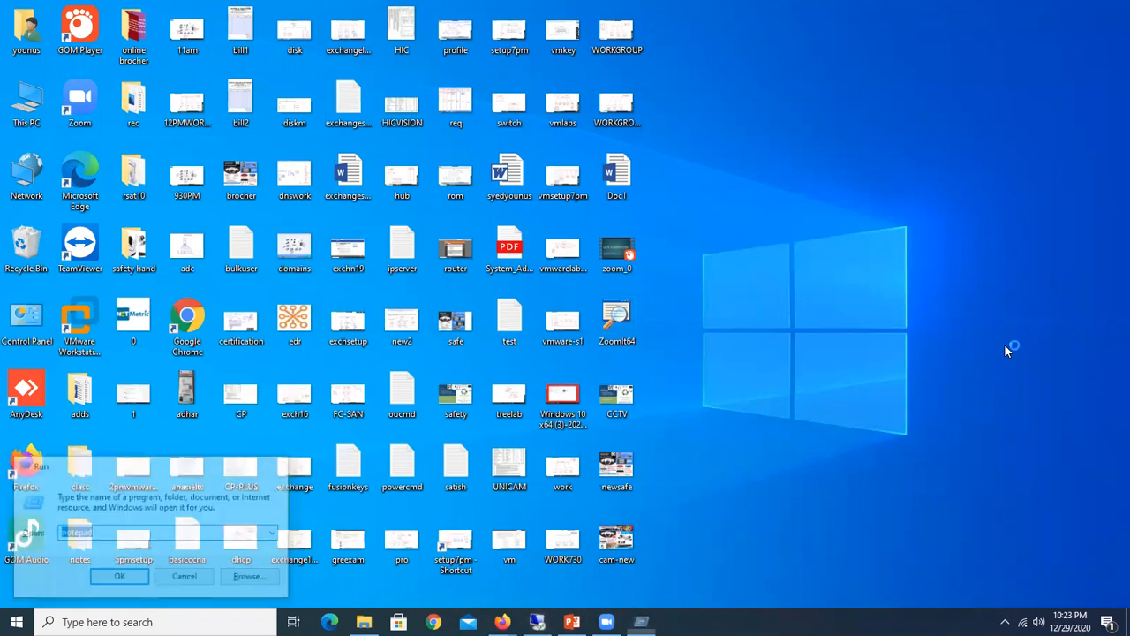
pyautogui.click(940, 80)
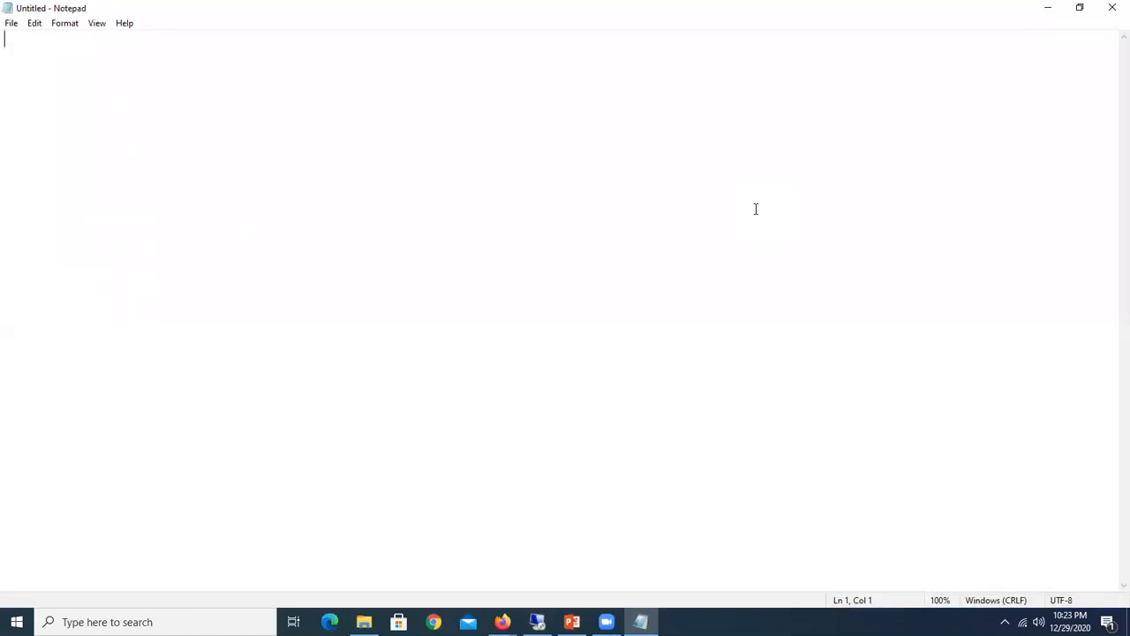
# Write the notes "crate Vm" and "Edit vm" on two separate lines of the blank document.
pyautogui.write('crate')
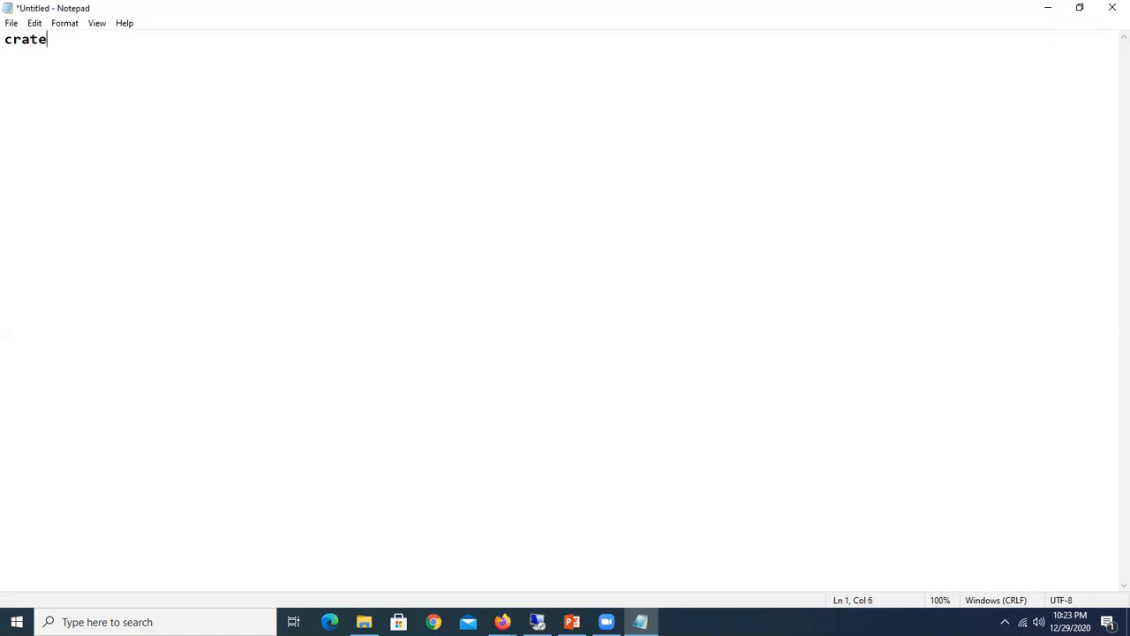
pyautogui.write(' Vm')
pyautogui.write('E')
pyautogui.write('dit')
pyautogui.write(' vm')
# Return to the vSphere Client in the remote session and refresh Vm1's summary to check its CPU, memory and storage usage.
pyautogui.click(502, 621)
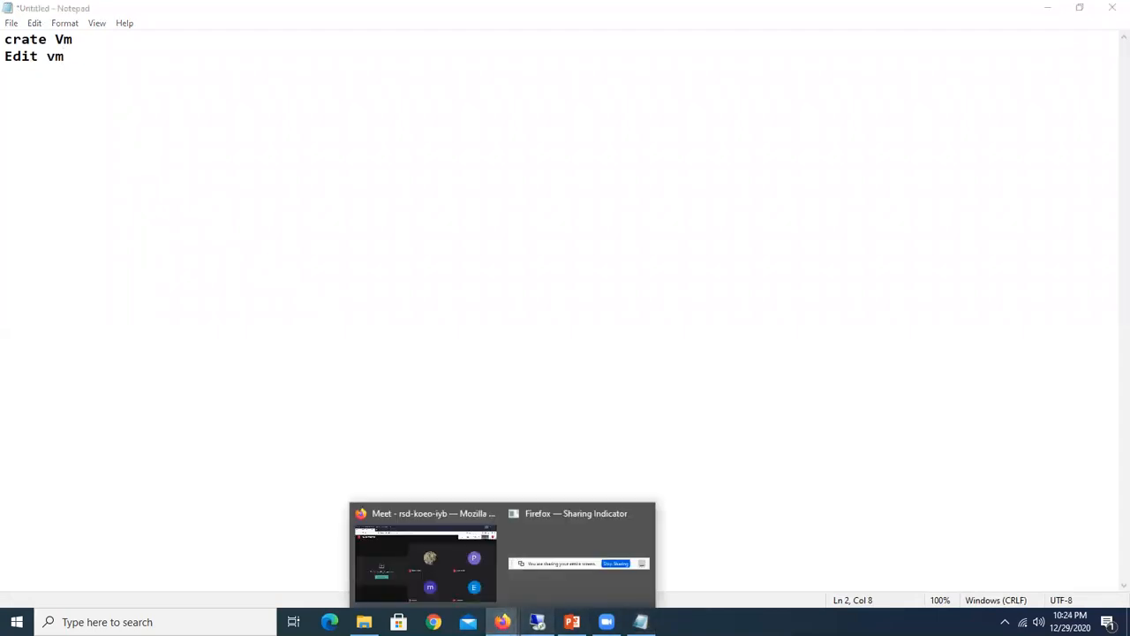
pyautogui.click(537, 622)
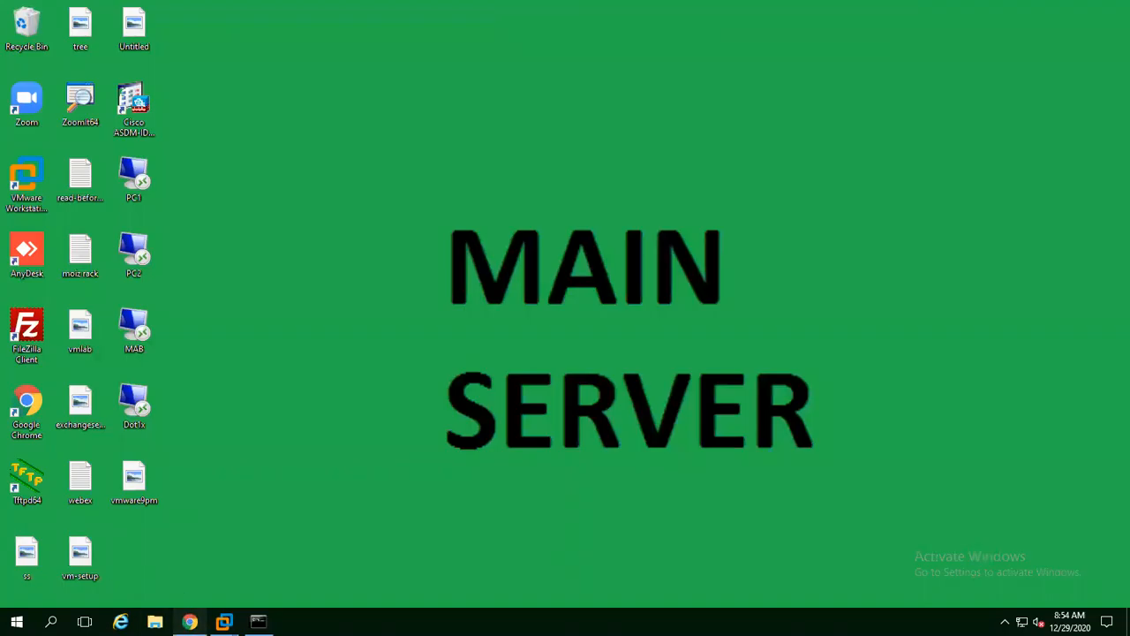
pyautogui.click(189, 621)
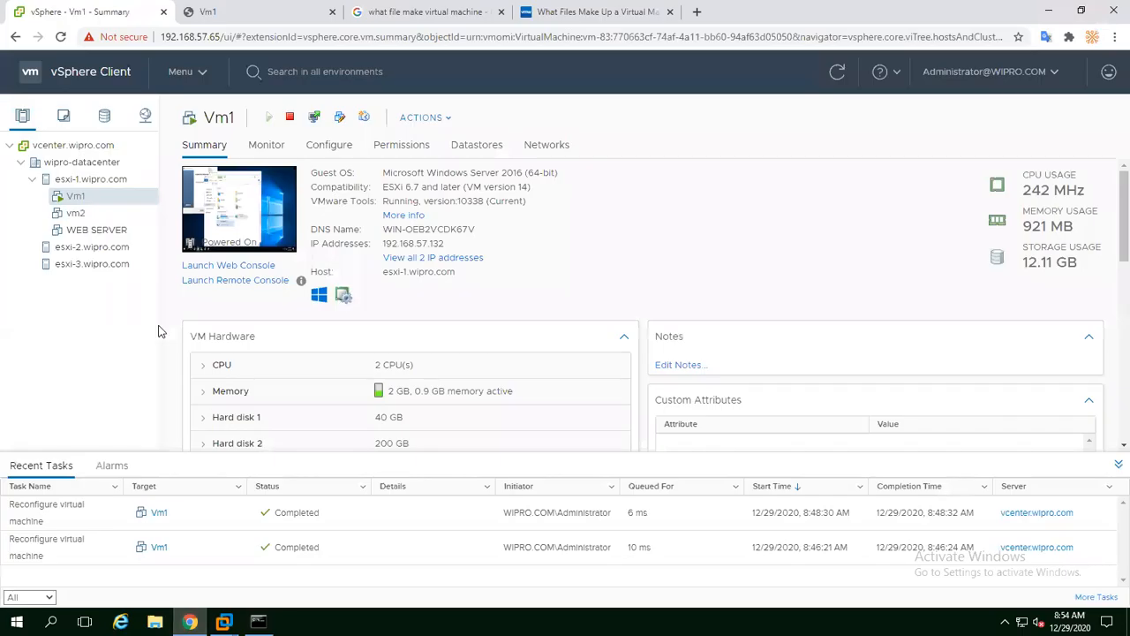
pyautogui.rightClick(76, 204)
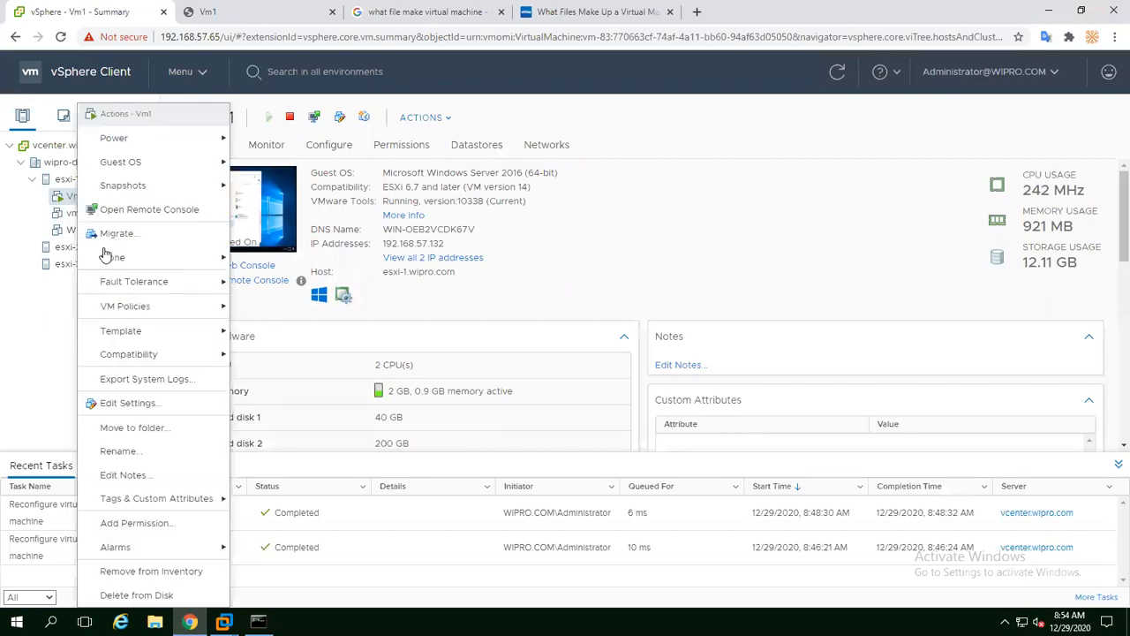
pyautogui.click(888, 284)
pyautogui.moveTo(1052, 222); pyautogui.dragTo(1062, 221)
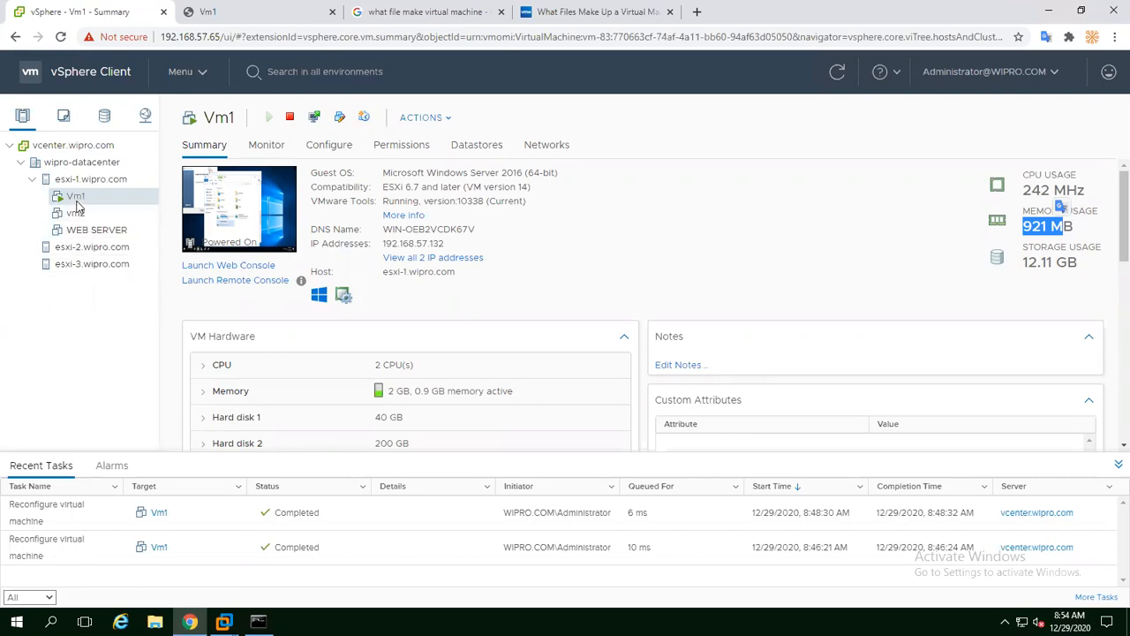
pyautogui.moveTo(1018, 192); pyautogui.dragTo(1083, 185)
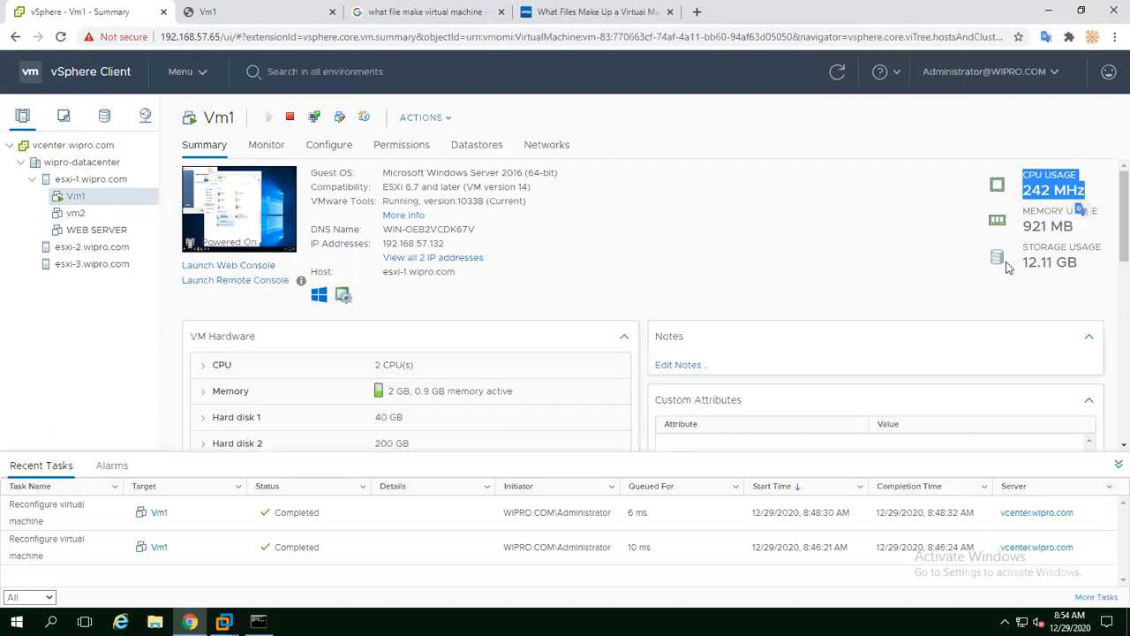
pyautogui.click(833, 75)
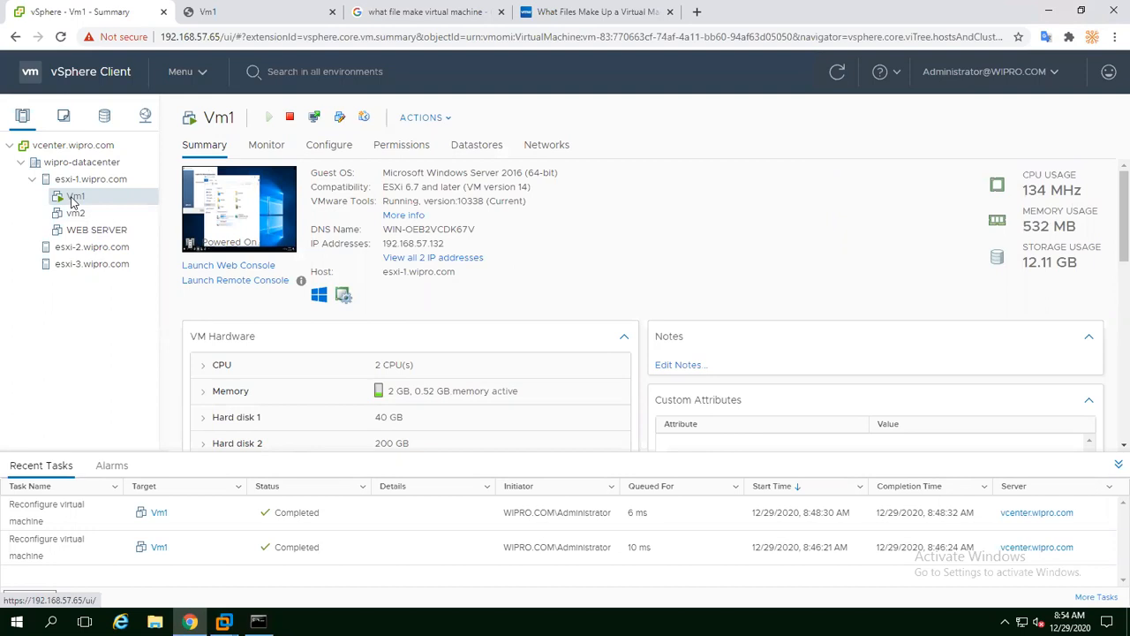
# In Vm1's settings, add a new network adapter, browse the networks it can use, and cancel without saving.
pyautogui.rightClick(75, 198)
pyautogui.click(122, 404)
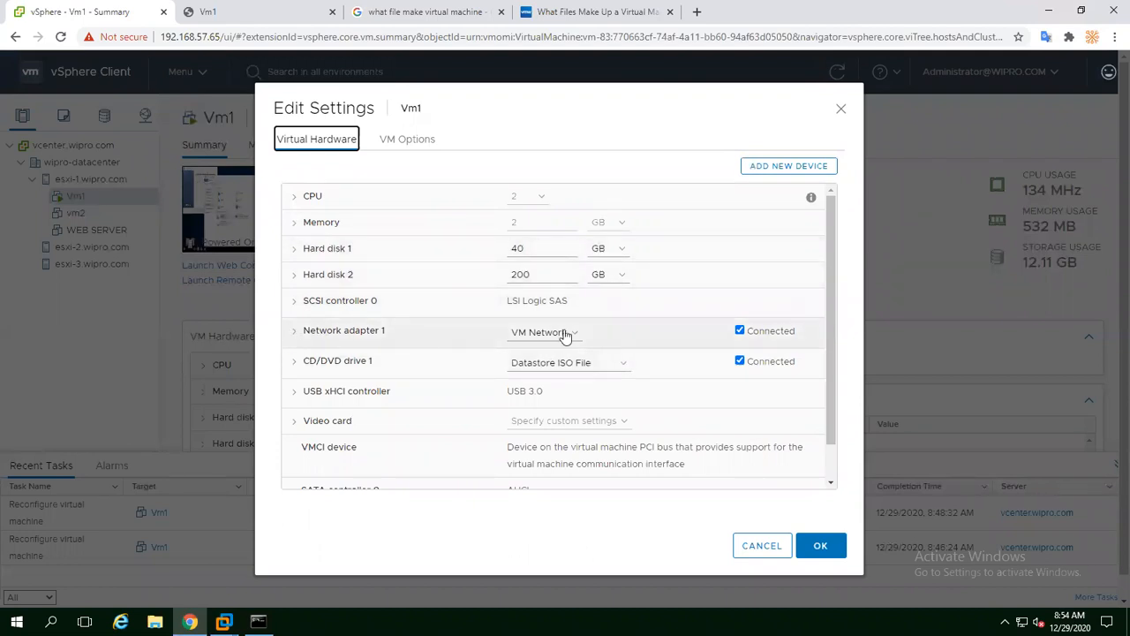
pyautogui.click(784, 167)
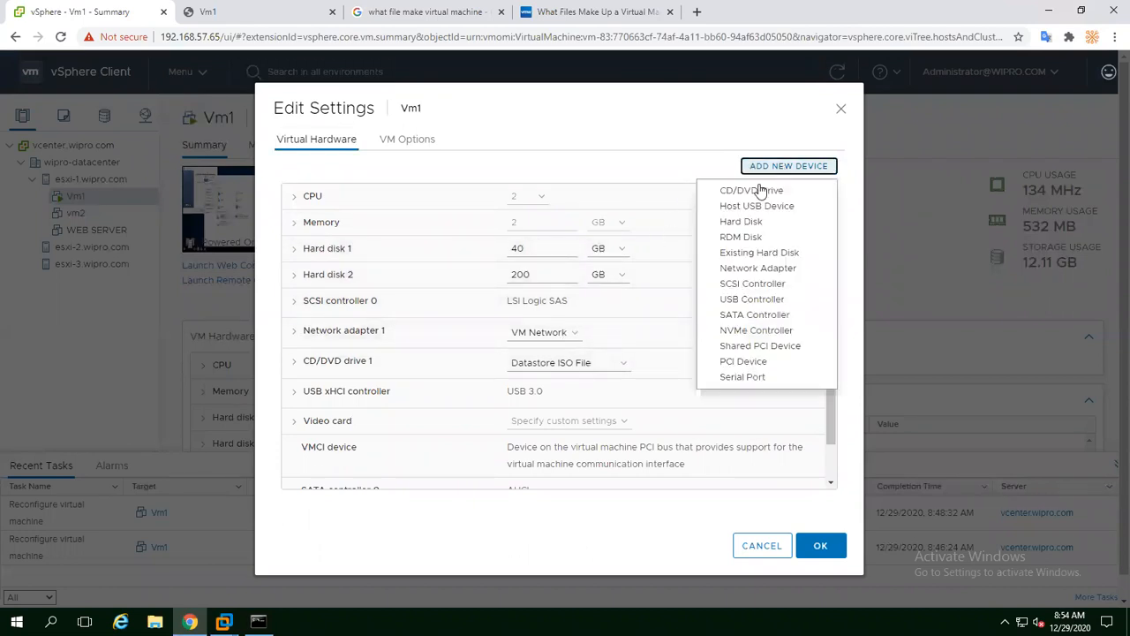
pyautogui.click(730, 276)
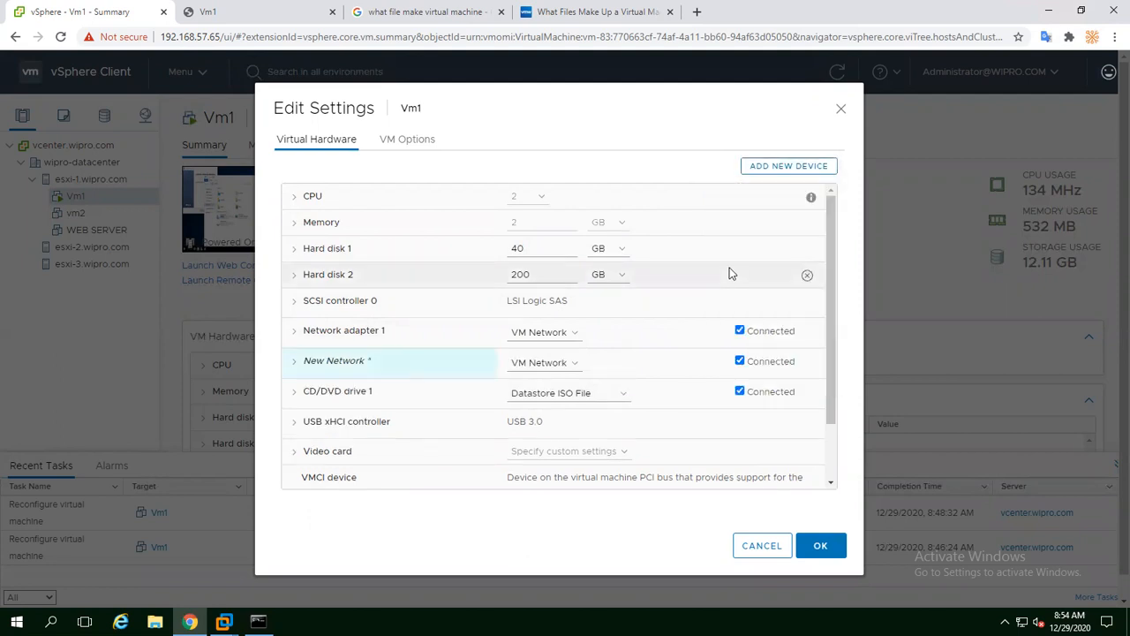
pyautogui.click(548, 363)
pyautogui.click(541, 391)
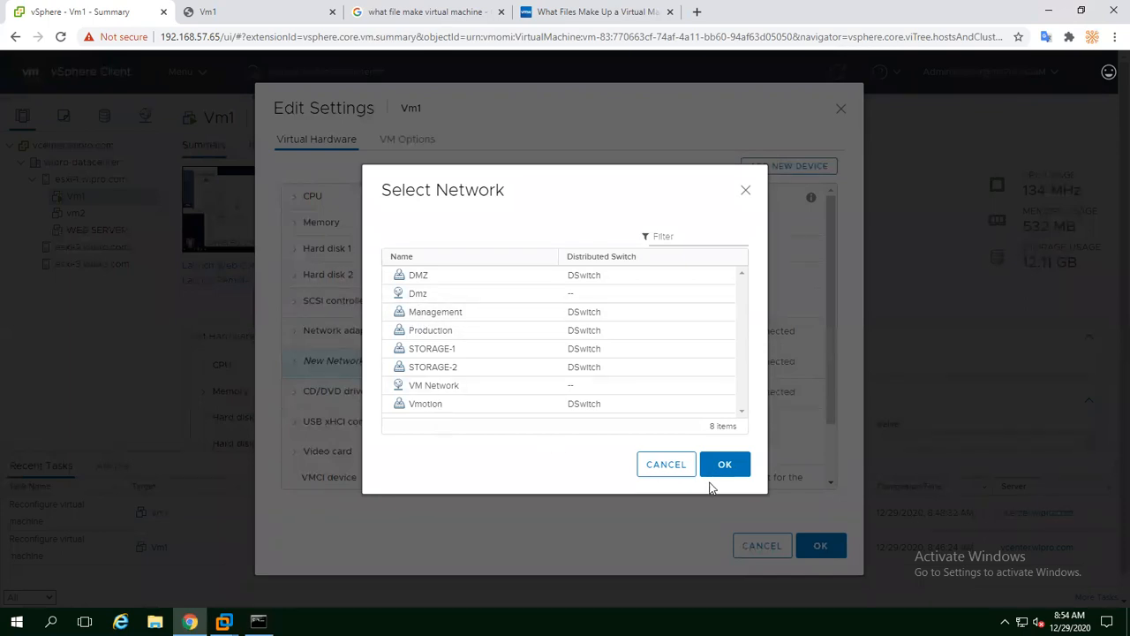
pyautogui.click(668, 465)
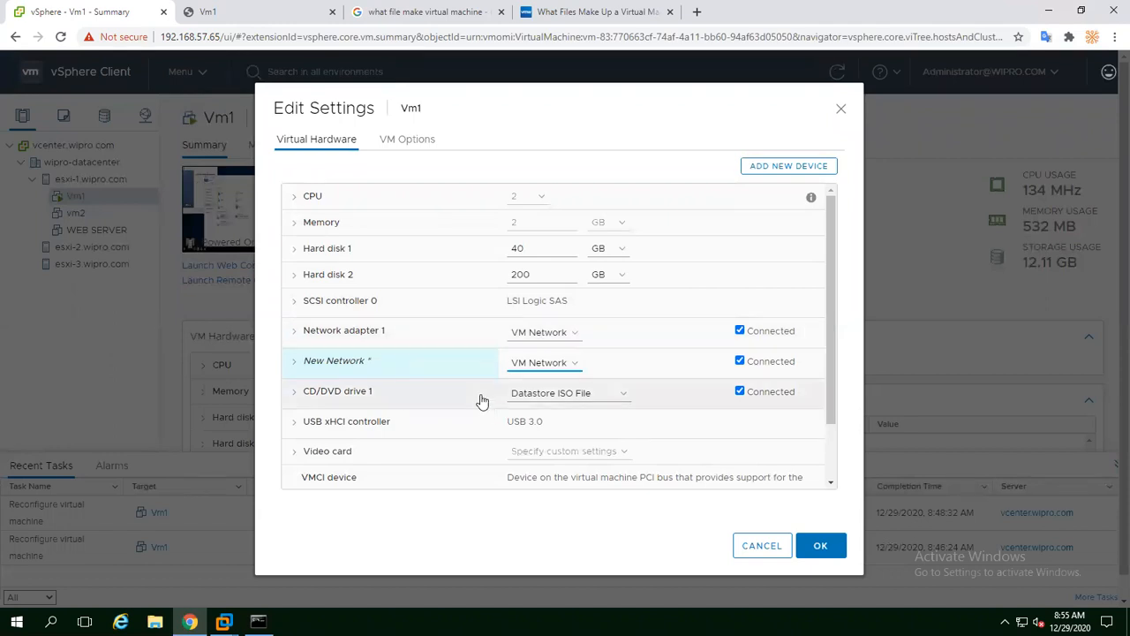
pyautogui.click(760, 550)
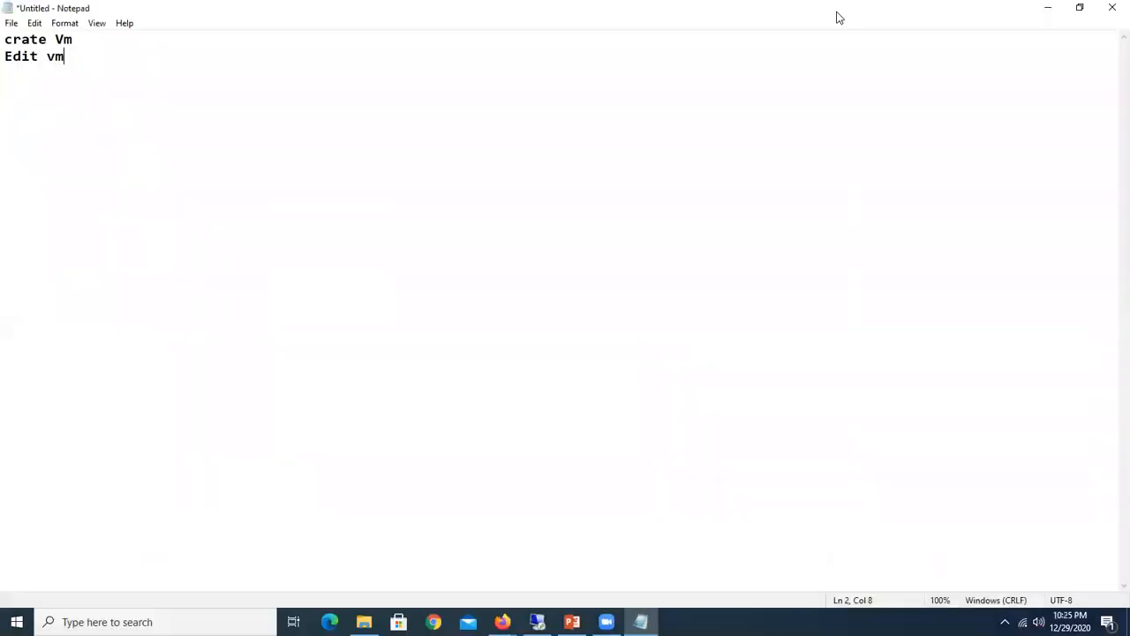
# Switch to the Notepad topic list and add the line "Clonning of Vm" below "Edit vm".
pyautogui.press('Return')
pyautogui.write('Clod')
pyautogui.press('BackSpace')
pyautogui.write('ne')
pyautogui.press('BackSpace')
pyautogui.write('ning of Vm ')
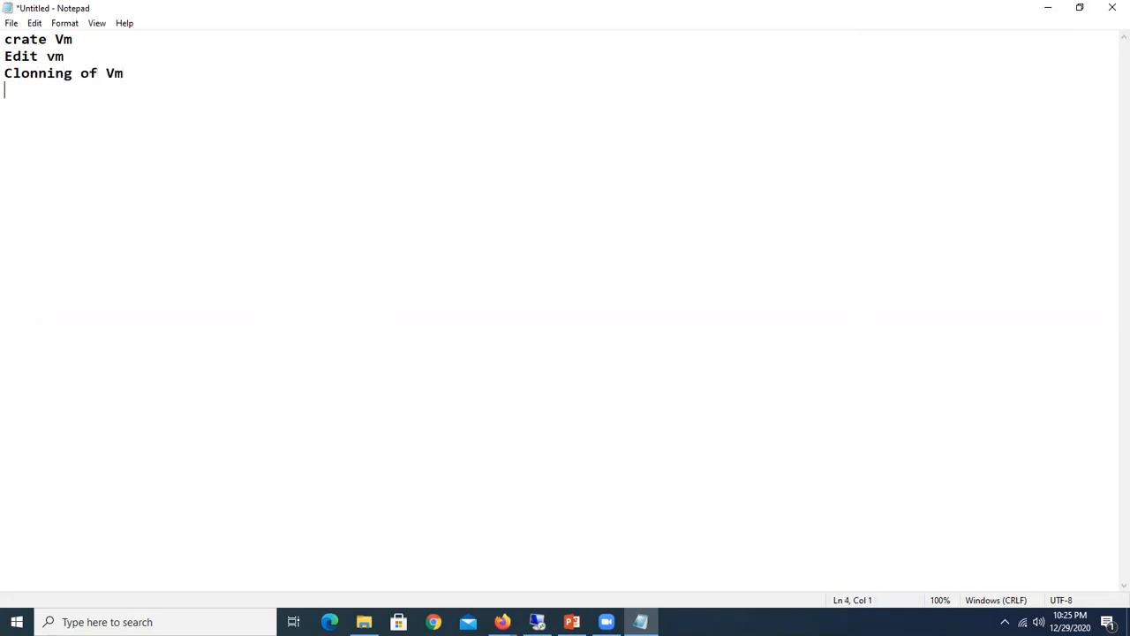
# Add "Snapshot" and "Templates" on separate lines below the cloning topic.
pyautogui.write('Snapshot')
pyautogui.press('Return')
pyautogui.write('Tem')
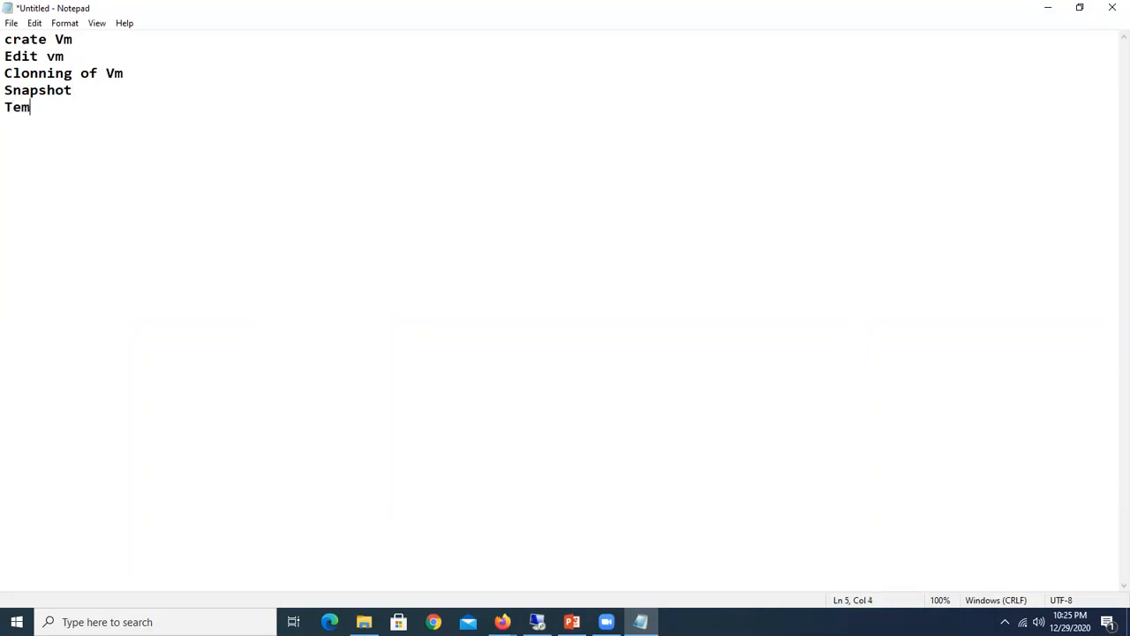
pyautogui.write('plates')
# Add "OVA/OVF" as the last line of the notes and select the whole topic list.
pyautogui.write('ou')
pyautogui.press('BackSpace')
pyautogui.press('BackSpace')
pyautogui.write('OVA/OF')
pyautogui.press('BackSpace')
pyautogui.write('V')
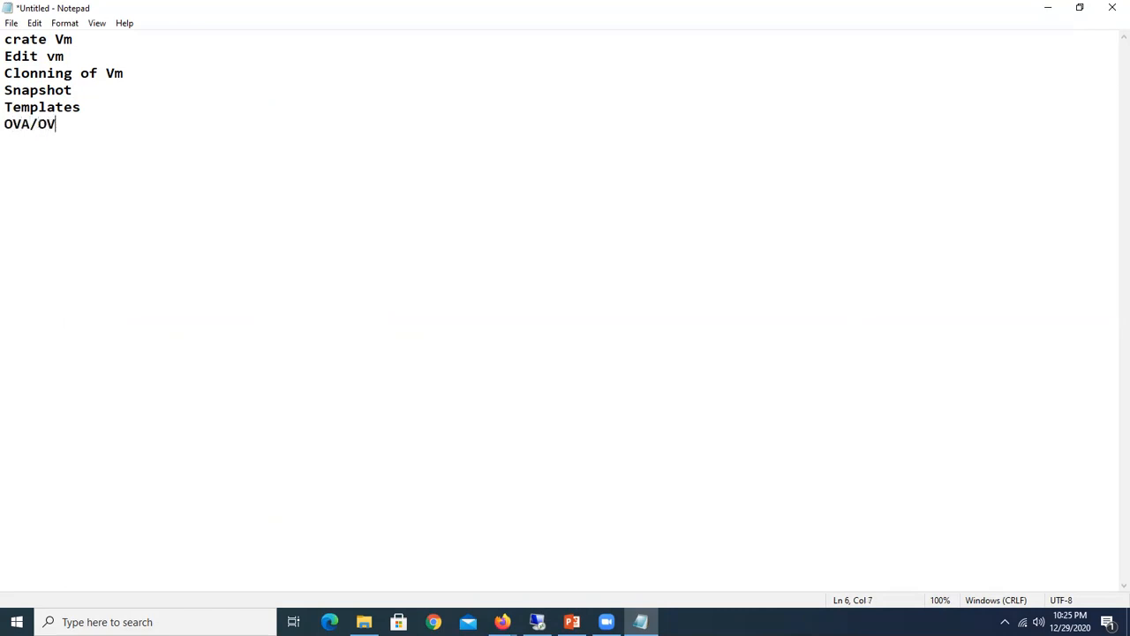
pyautogui.write('F')
pyautogui.moveTo(5, 39); pyautogui.dragTo(76, 126)
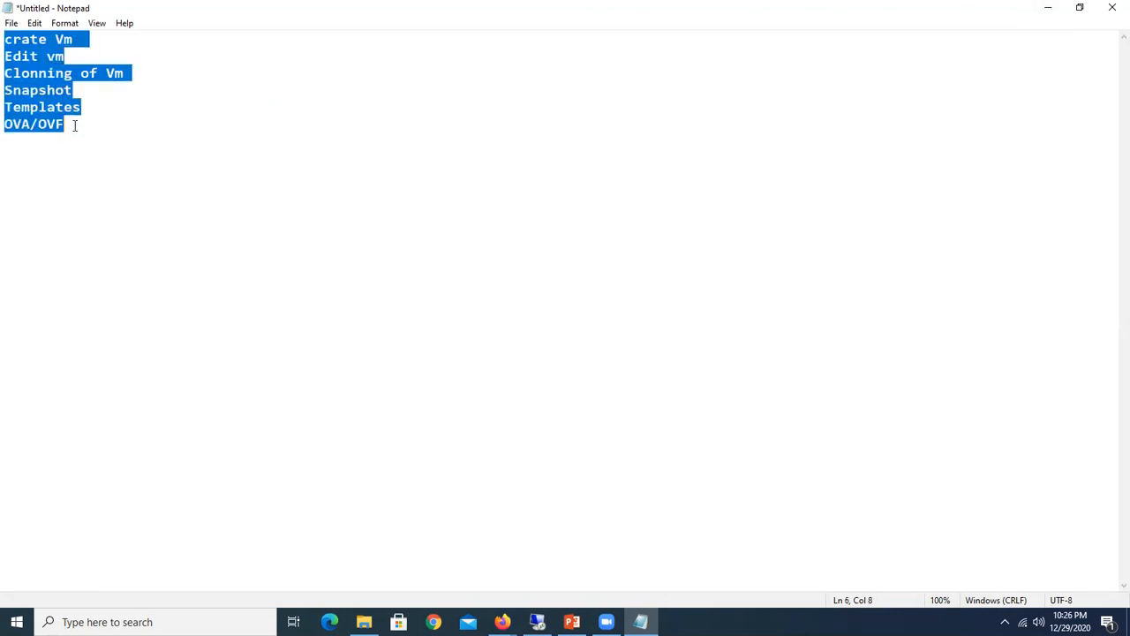